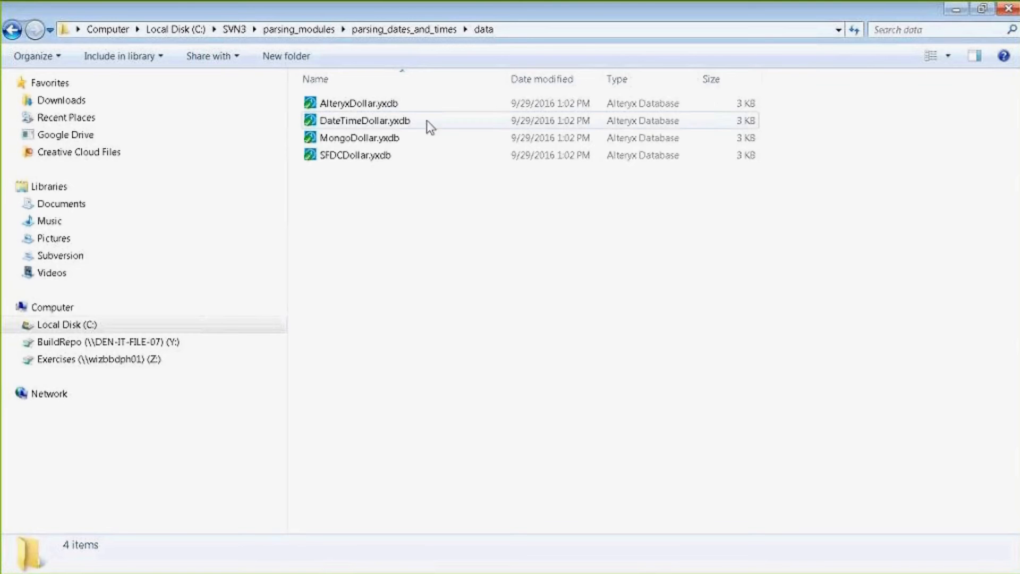
Open AlteryxDollar.yxdb and examine its Serial, Entry_Date and City columns, then close the file
left_click(344, 105)
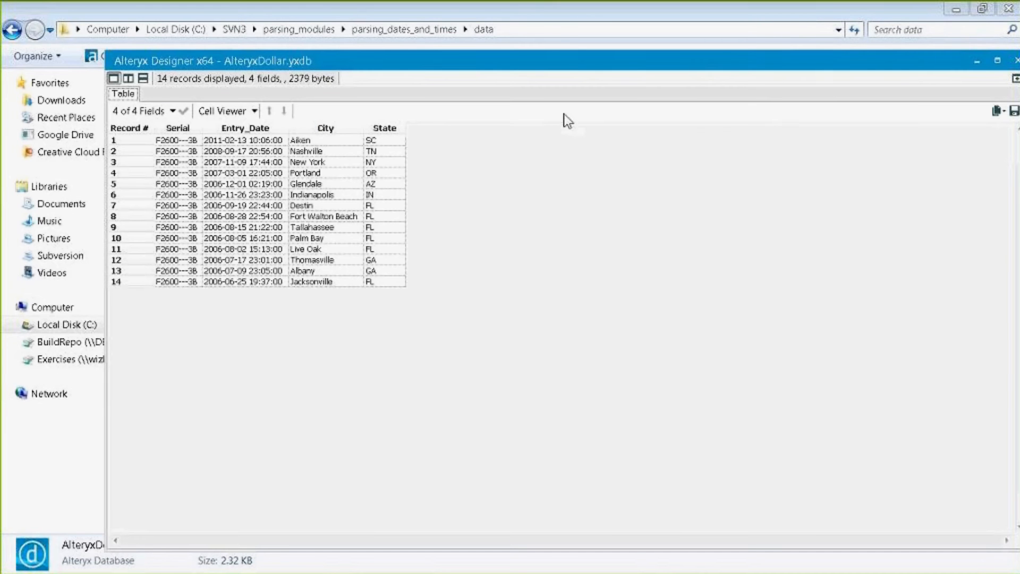
left_click_drag(175, 151, 173, 281)
left_click(253, 140)
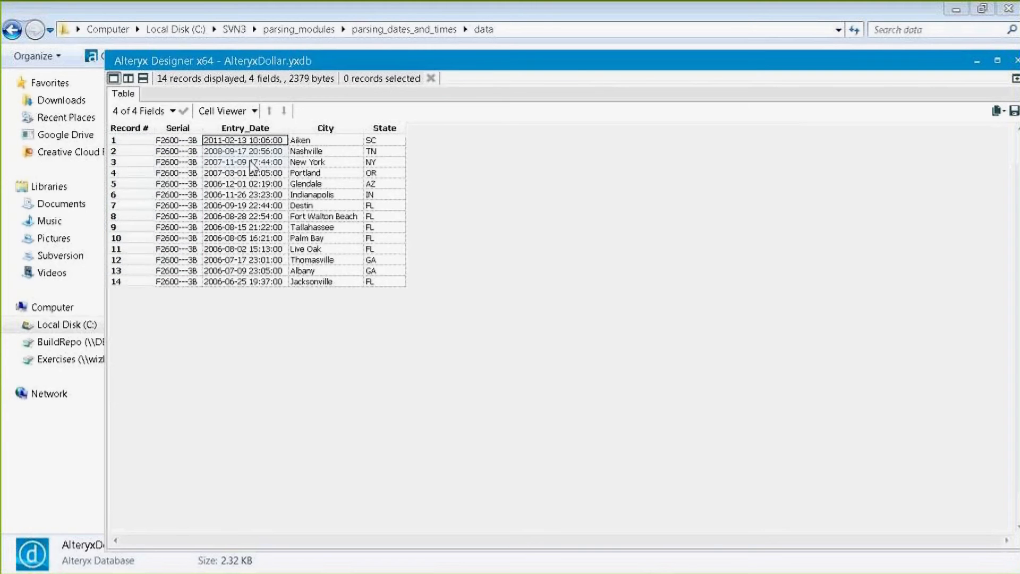
left_click(310, 141)
left_click(318, 152)
left_click(328, 163)
left_click(357, 173)
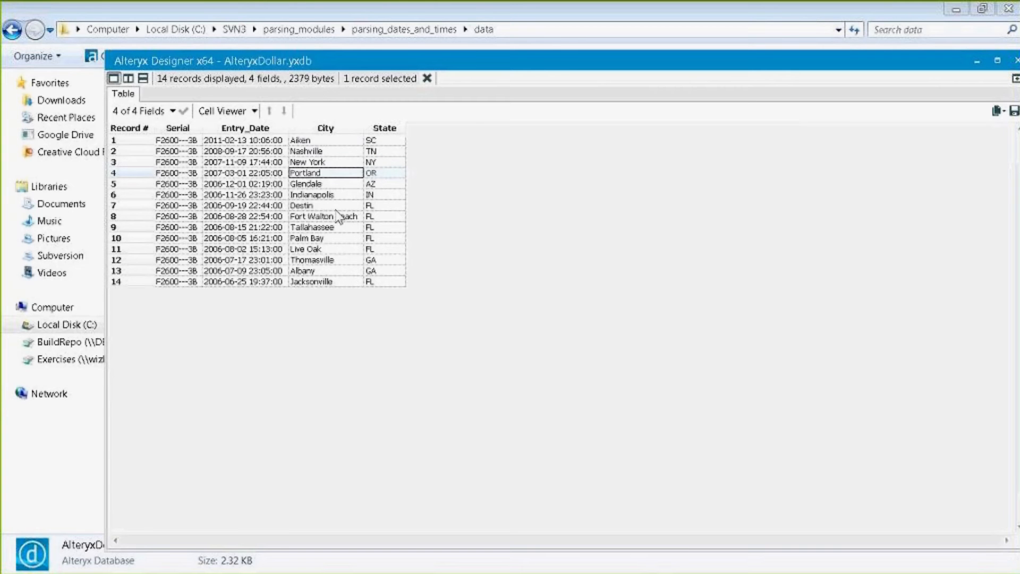
left_click(333, 270)
left_click_drag(189, 143, 189, 194)
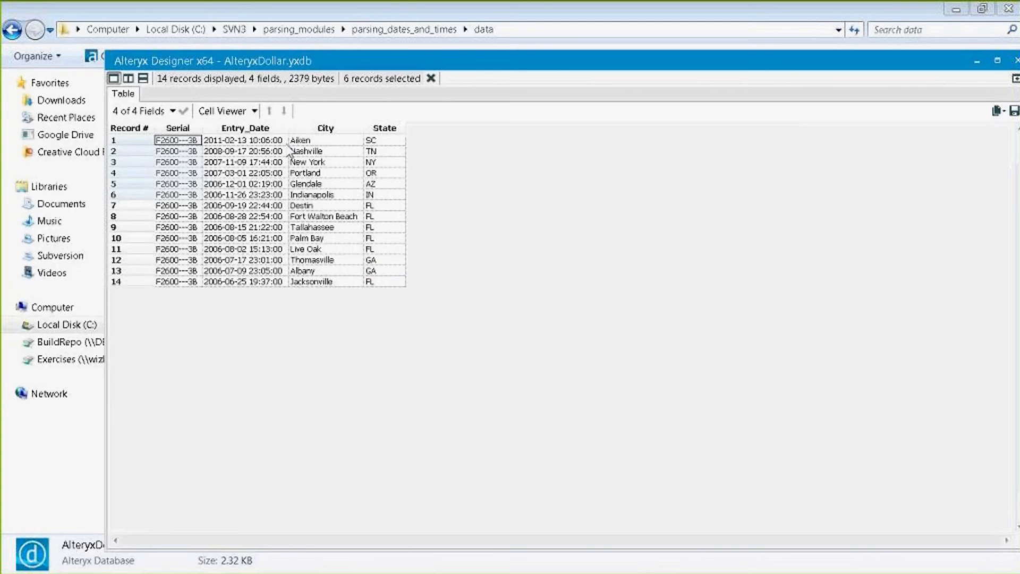
left_click_drag(276, 141, 276, 219)
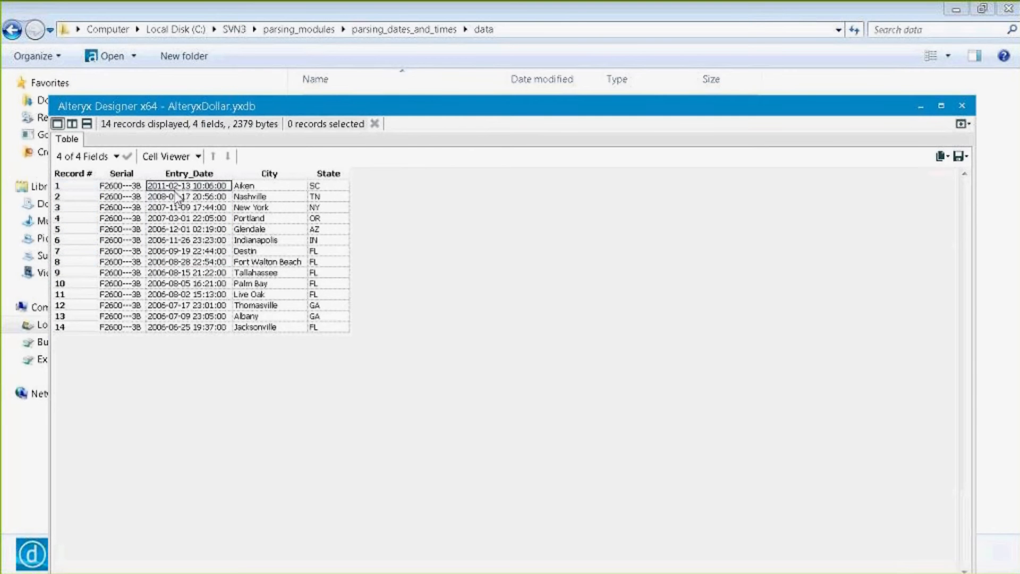
left_click(171, 190)
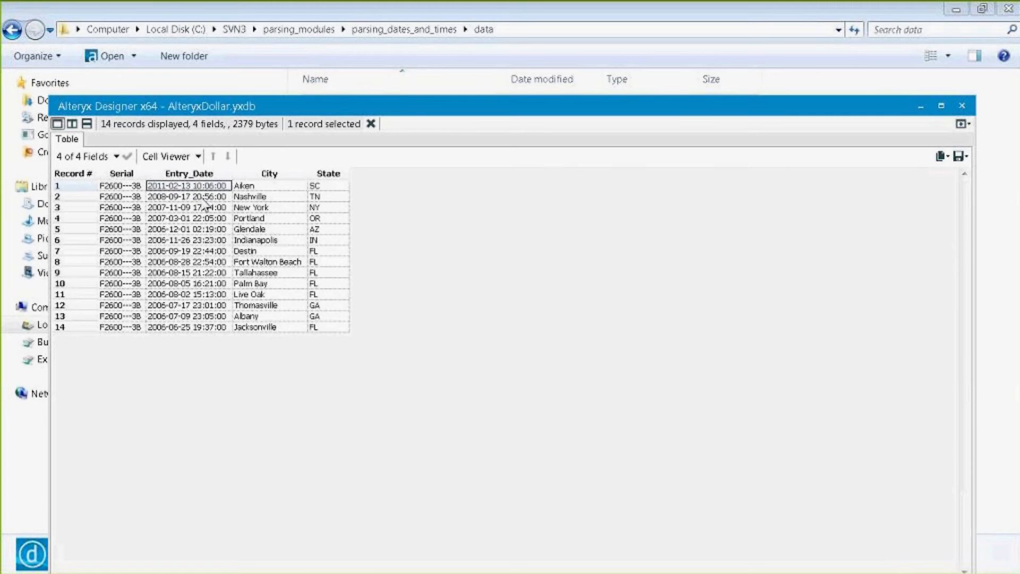
left_click(962, 105)
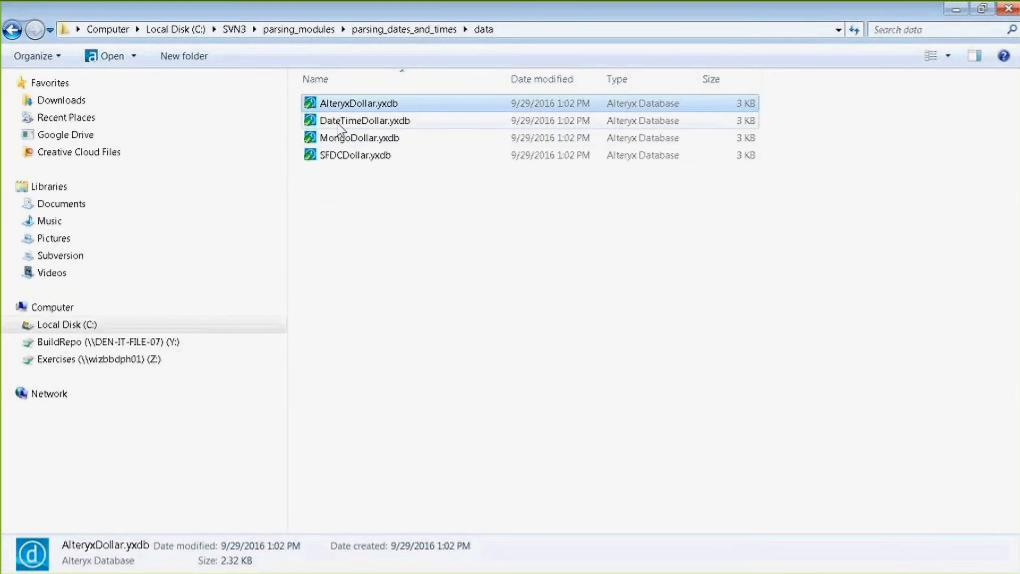
Open DateTimeDollar.yxdb and examine the date format in its Entry_Time column, then close the file
right_click(339, 121)
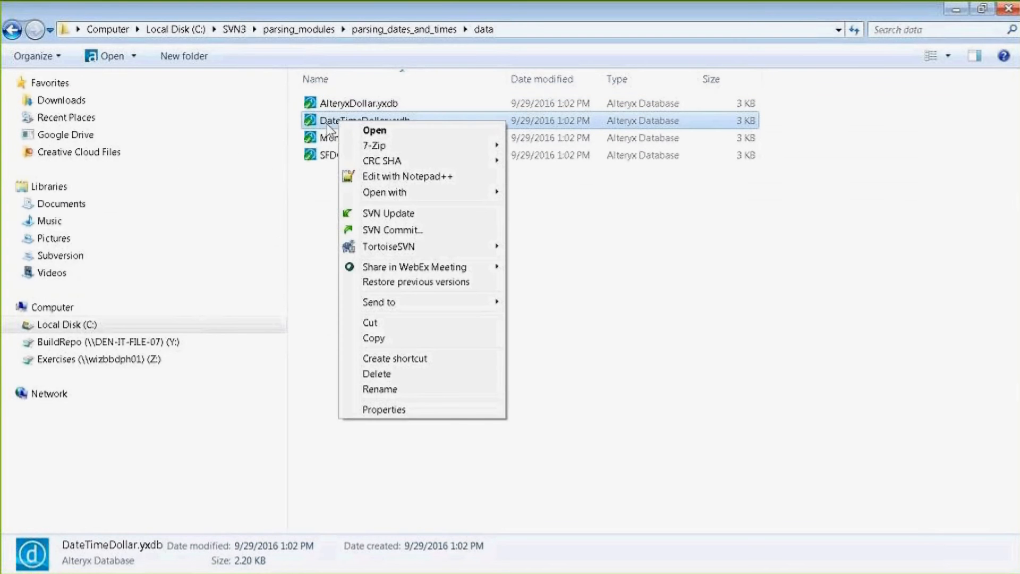
left_click(311, 187)
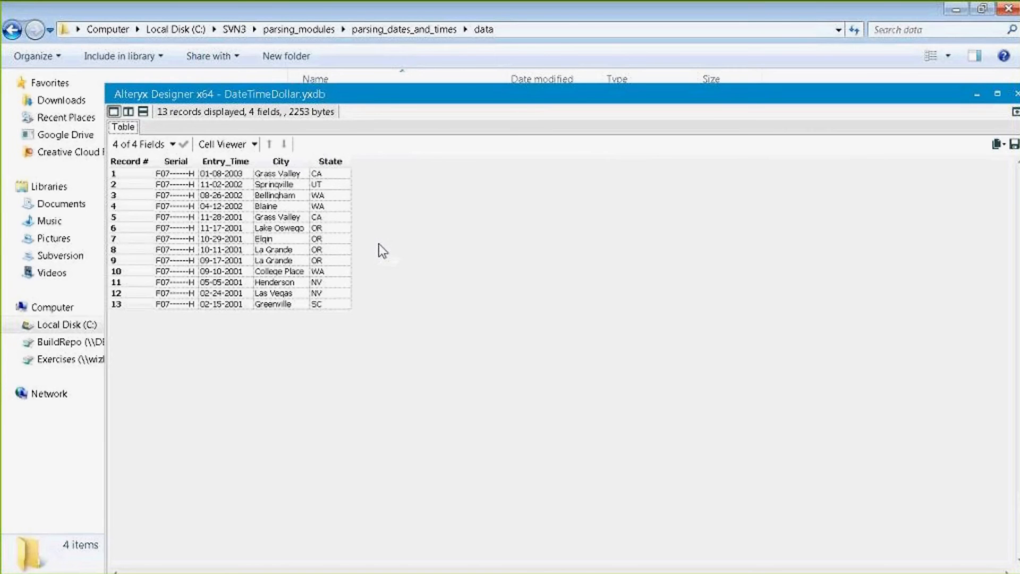
left_click_drag(209, 179, 210, 291)
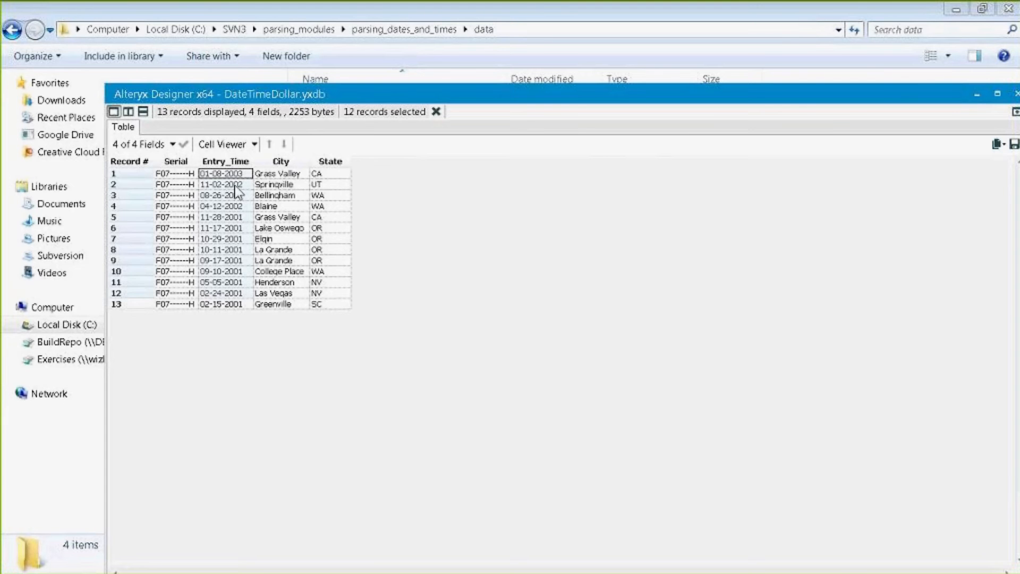
left_click(229, 176)
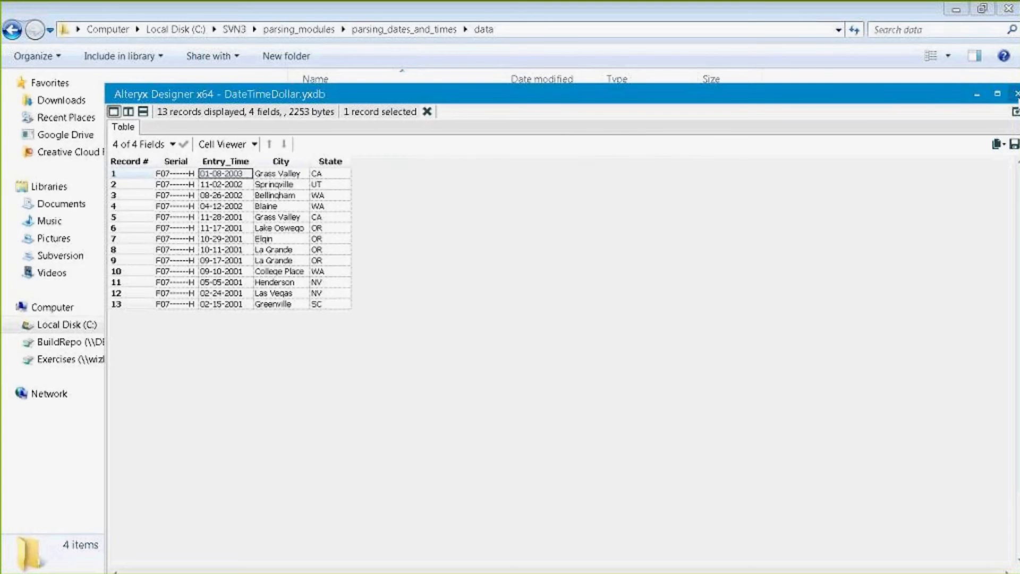
left_click(1015, 95)
Open MongoDollar.yxdb and examine how the dates are stored in its Entry_Date column, then dismiss its window
left_click(366, 138)
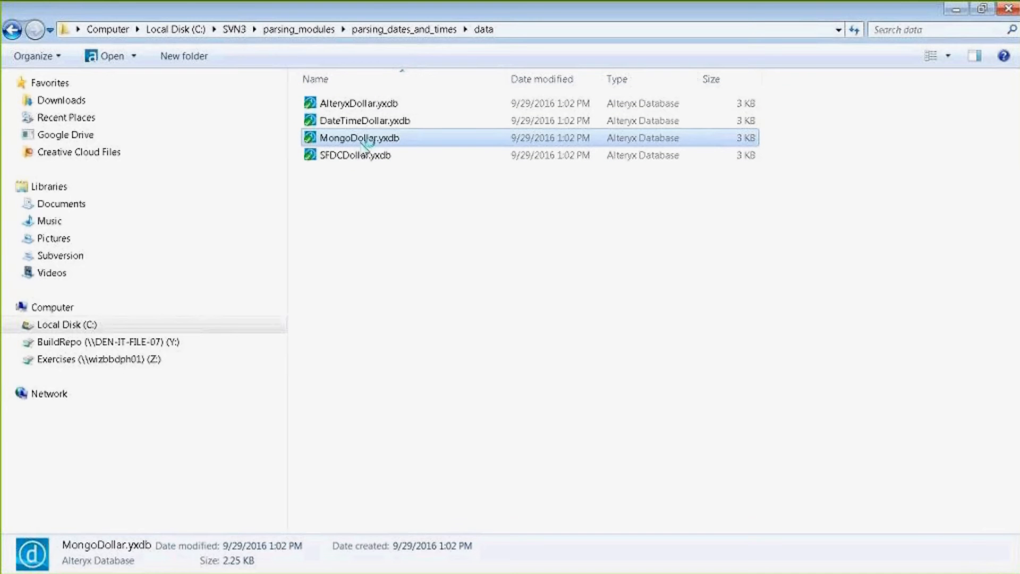
double_click(366, 139)
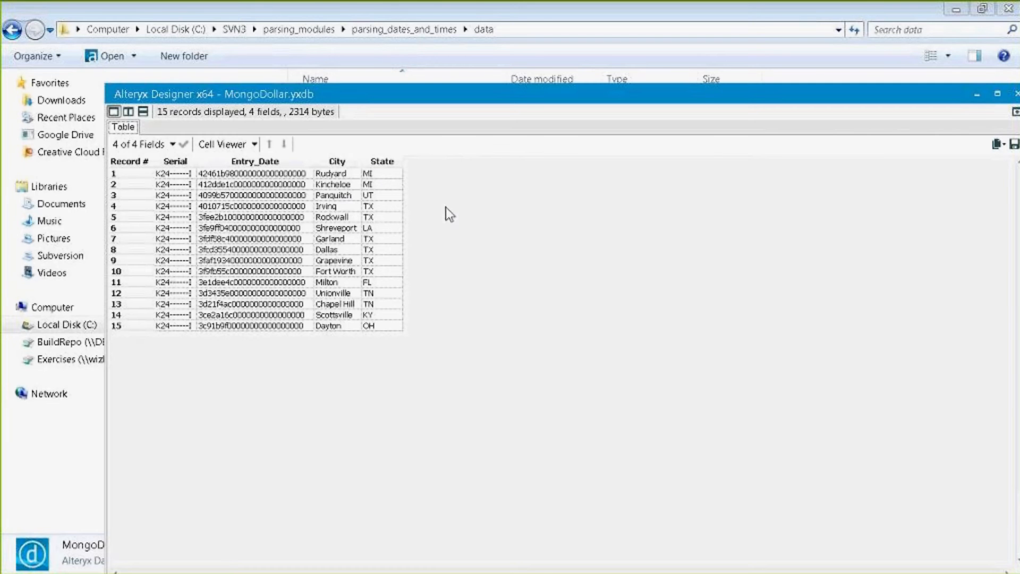
left_click(259, 177)
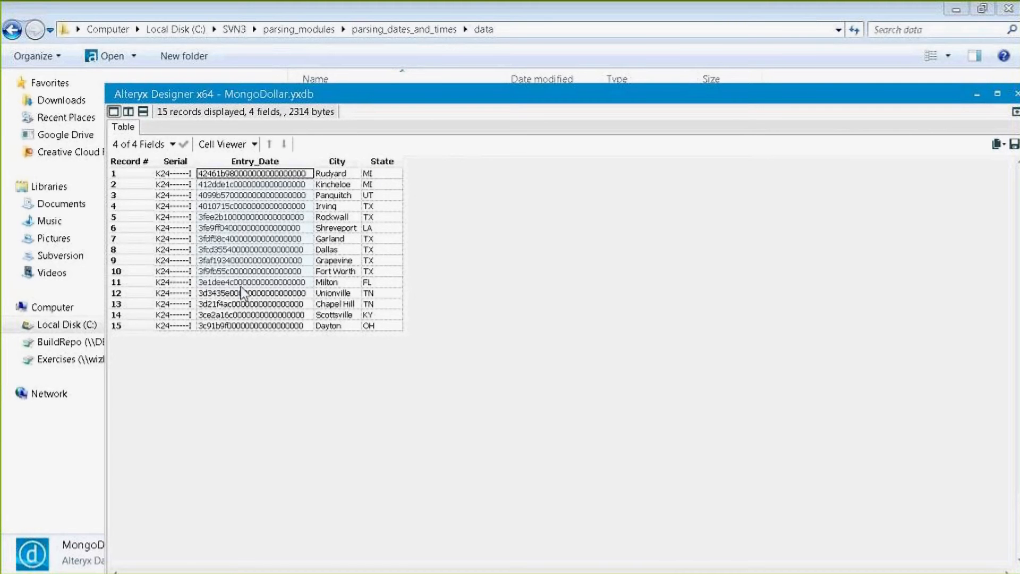
left_click_drag(248, 315, 248, 314)
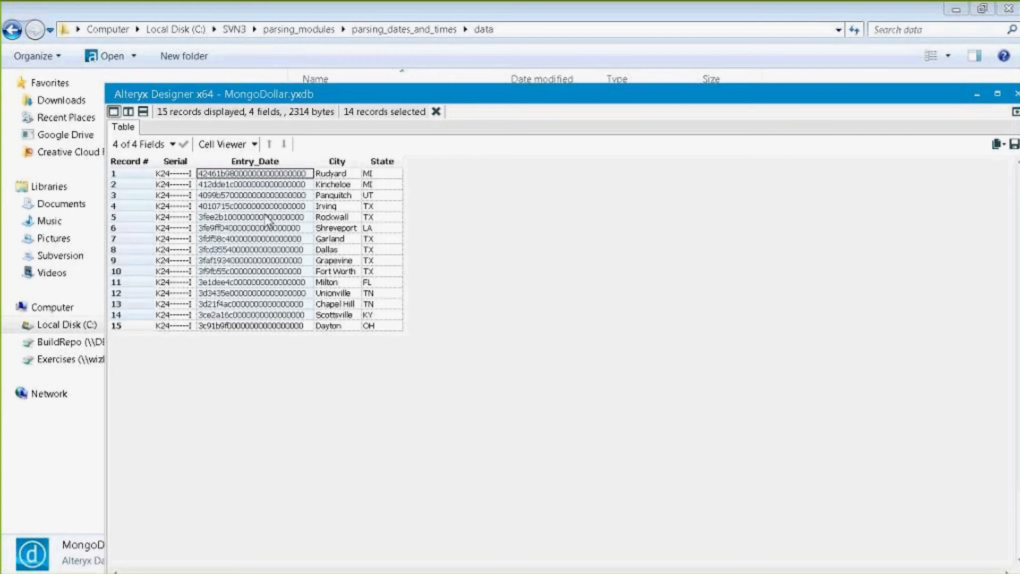
left_click(280, 184)
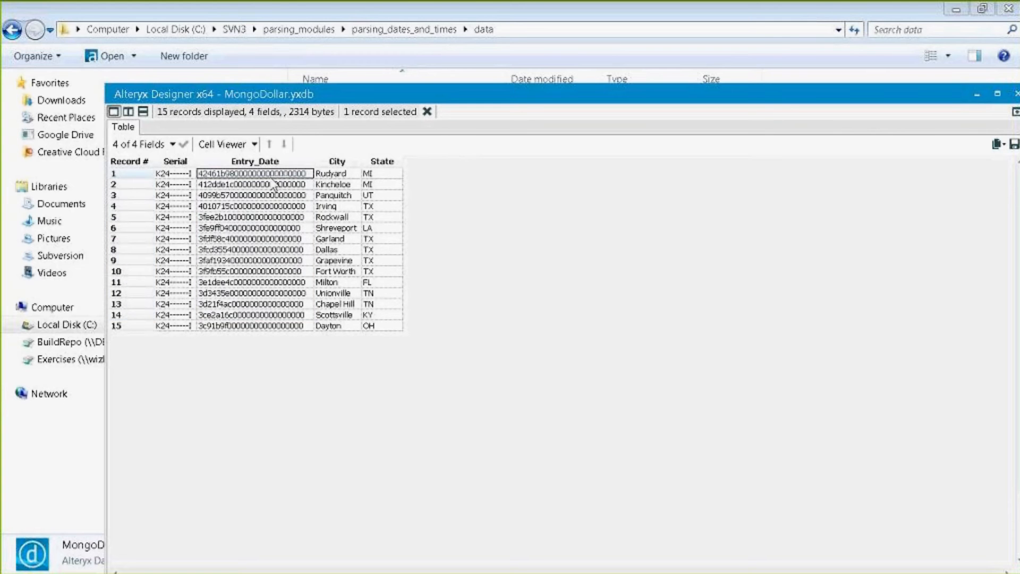
left_click_drag(276, 175, 261, 316)
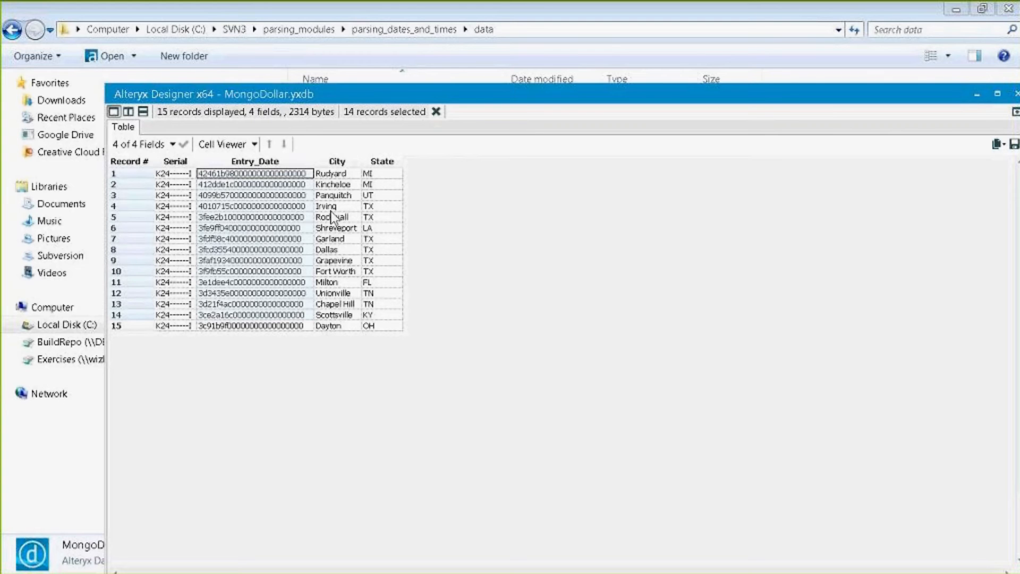
left_click(256, 176)
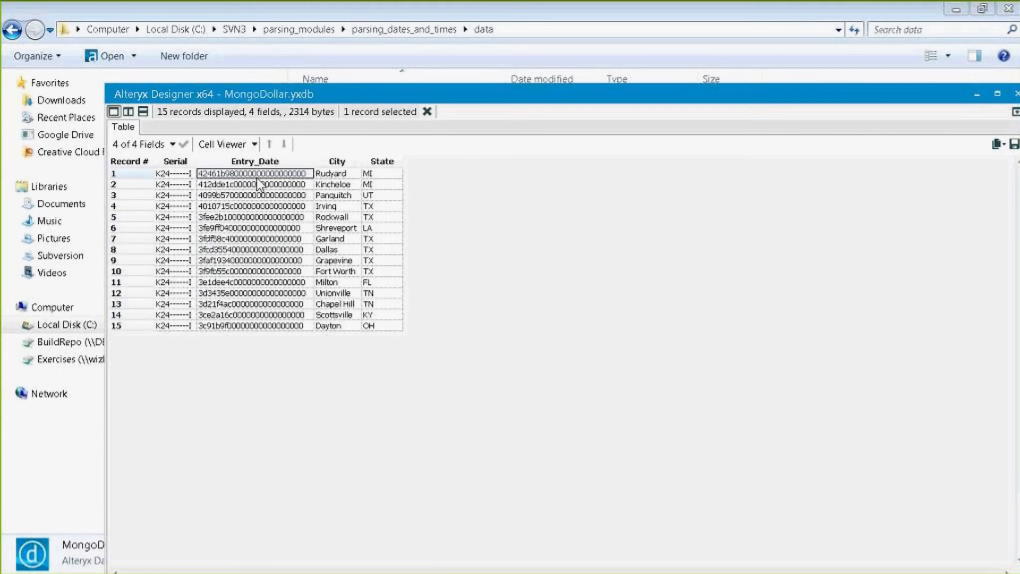
left_click(977, 95)
Open SFDCDollar.yxdb and examine the date and time format in its Entry_Date column, then close the file
left_click(350, 155)
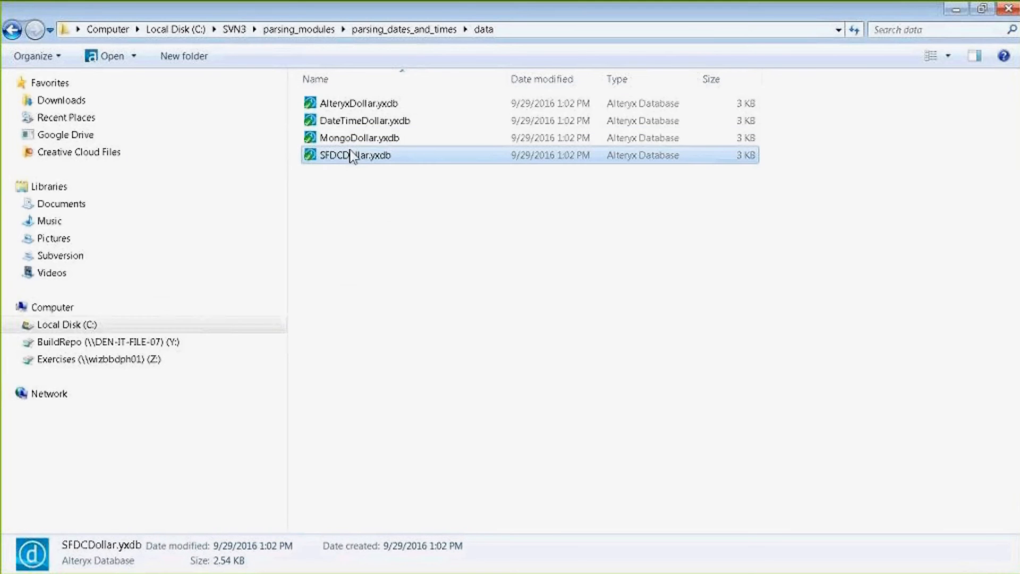
double_click(355, 162)
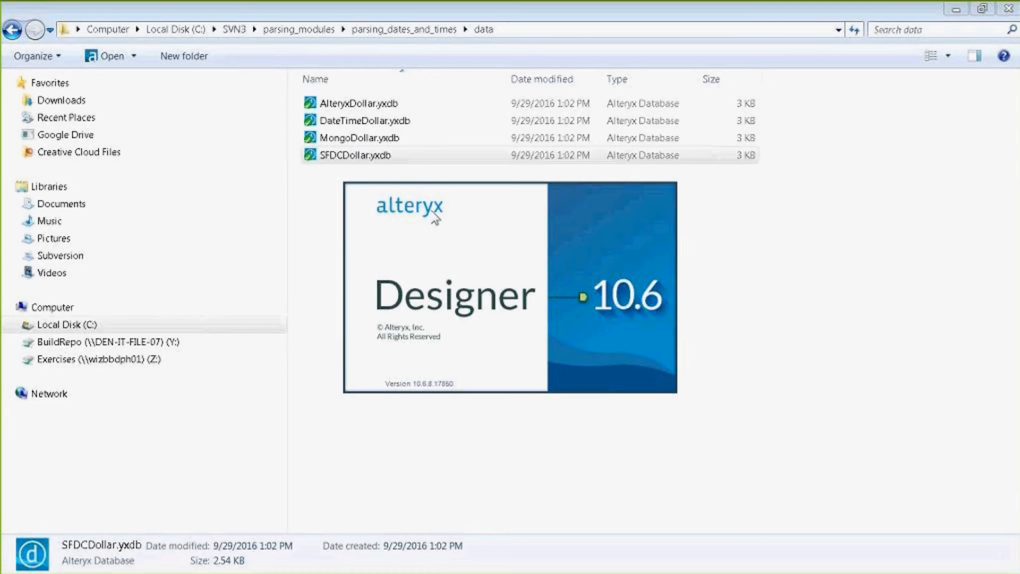
left_click(340, 141)
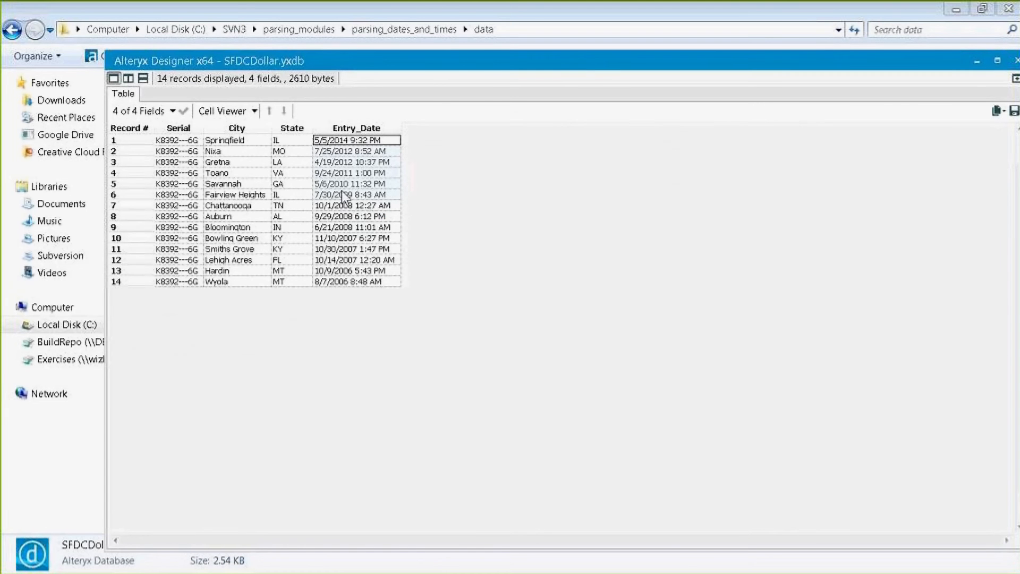
left_click_drag(345, 276, 344, 275)
left_click(318, 143)
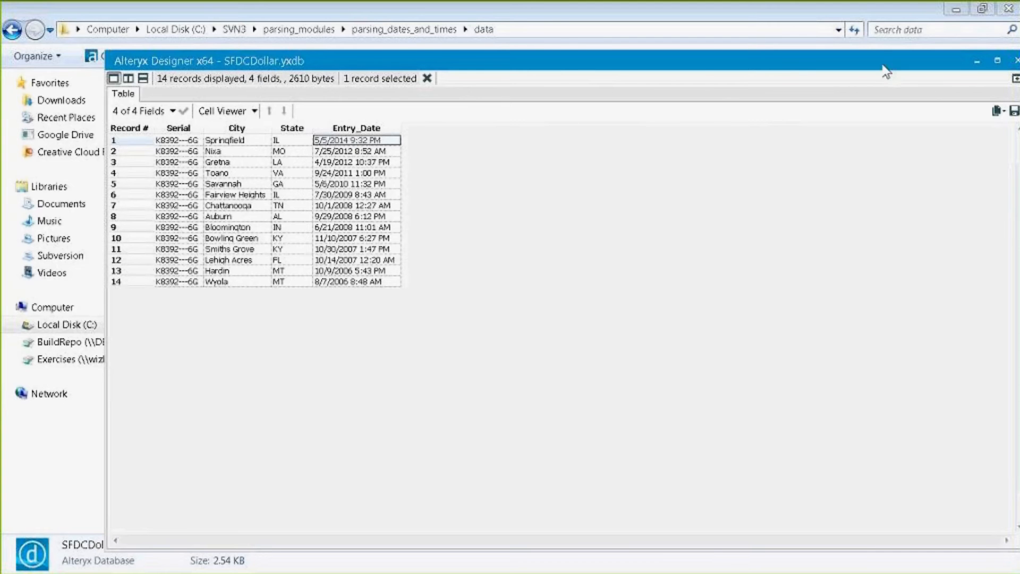
left_click_drag(882, 63, 709, 92)
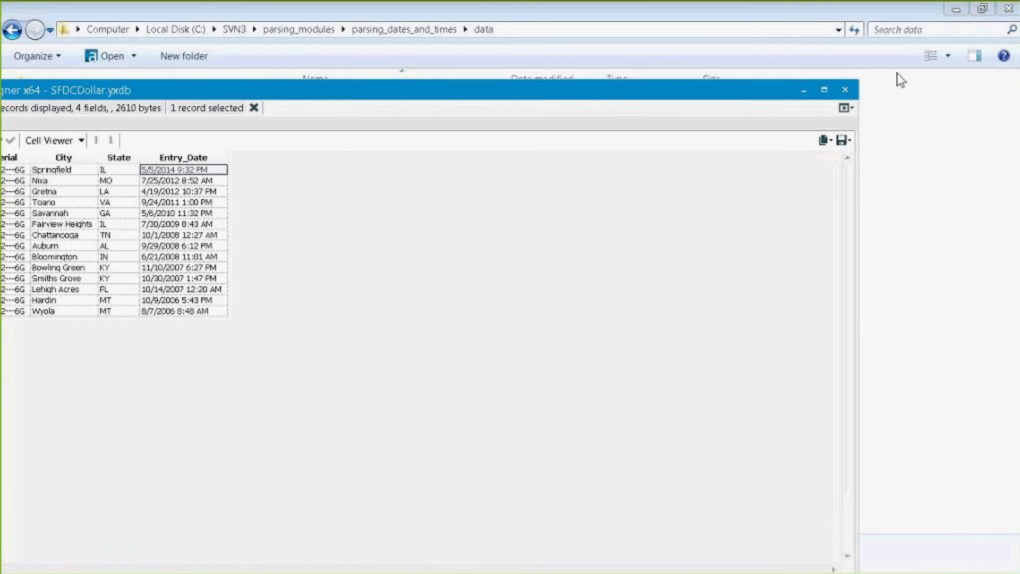
left_click(849, 90)
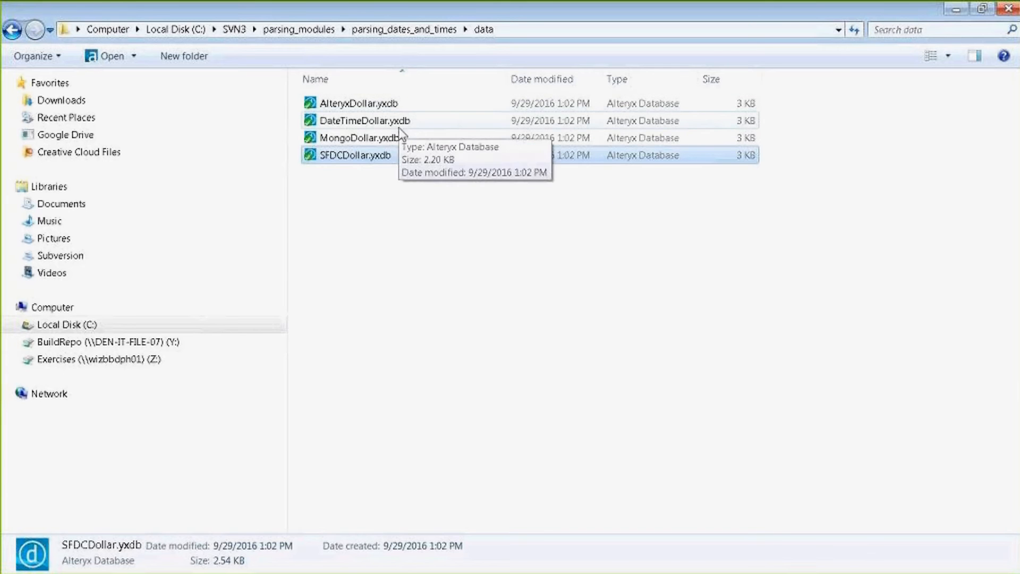
Switch to Alteryx Designer, add an Input Data tool to the empty workflow canvas and connect it to AlteryxDollar.yxdb
left_click(963, 9)
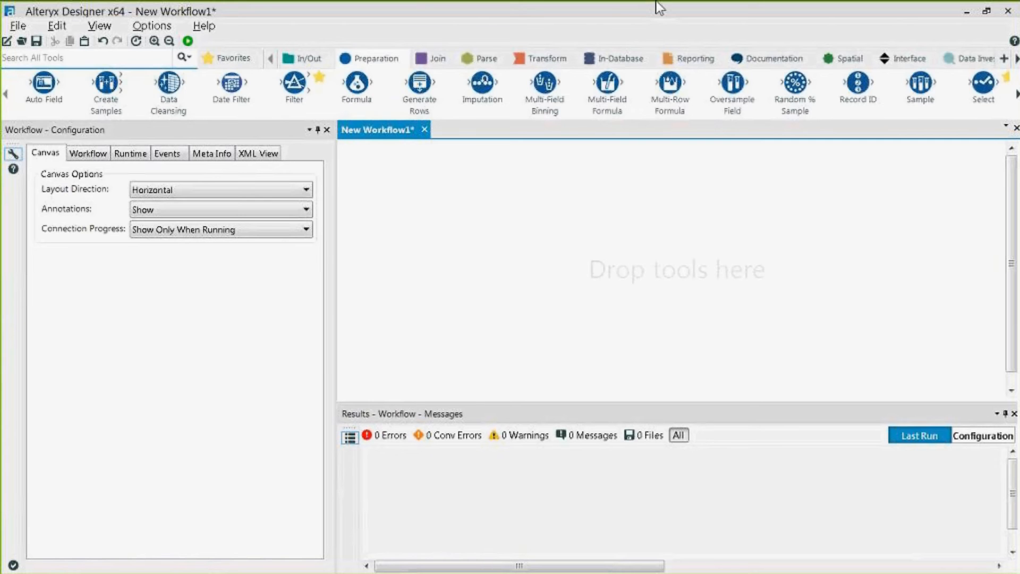
left_click(293, 61)
left_click_drag(218, 84, 436, 206)
left_click(191, 169)
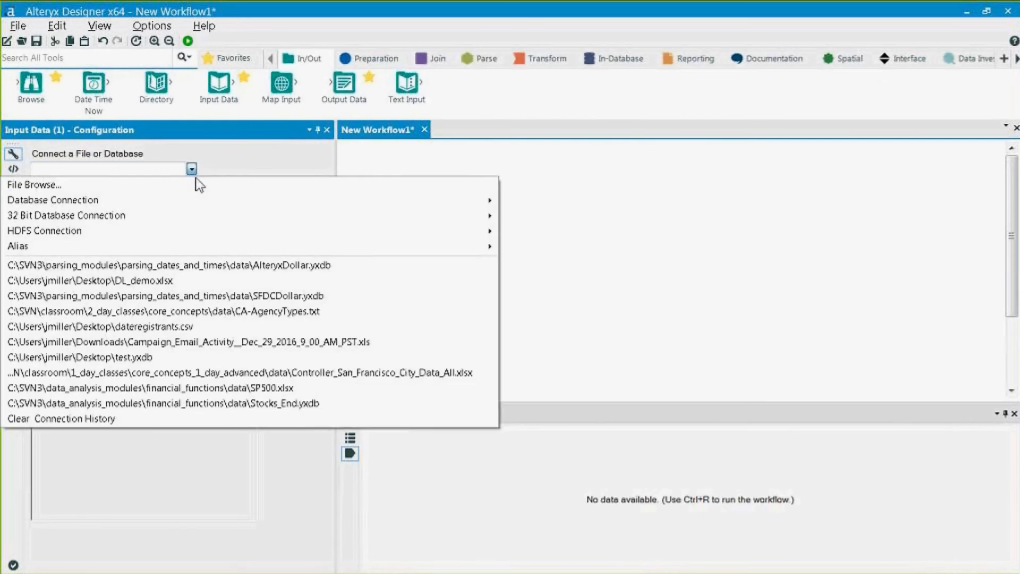
left_click(196, 181)
left_click(471, 186)
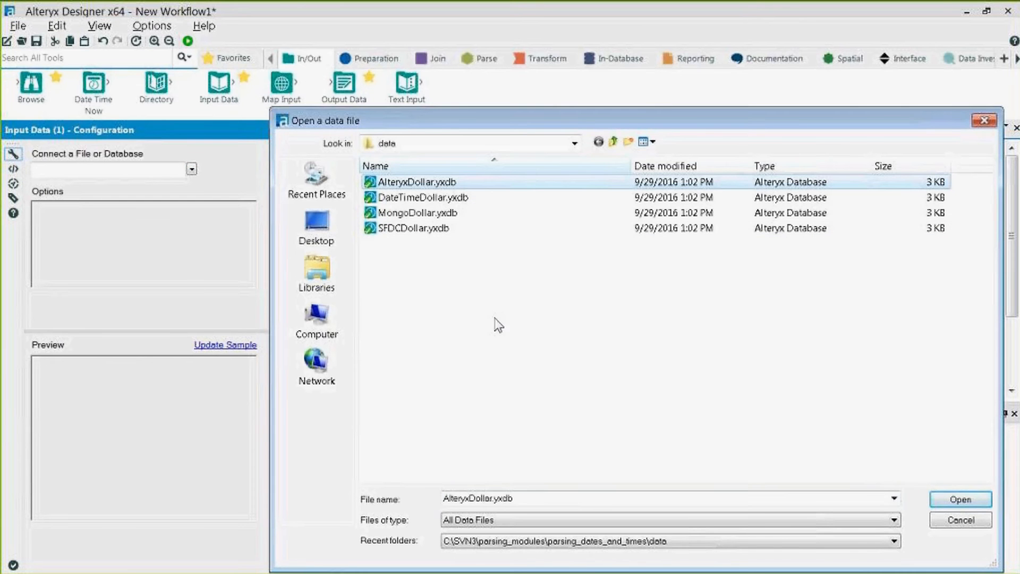
left_click(954, 506)
Run the workflow with the Input Data tool selected and enlarge the results area to show more records
left_click(428, 207)
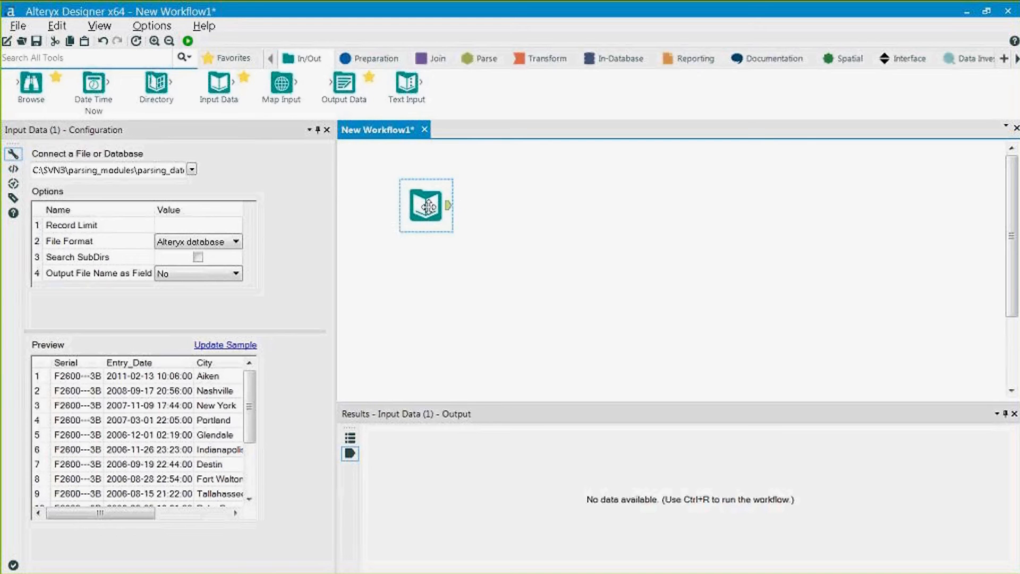
key("ctrl+r")
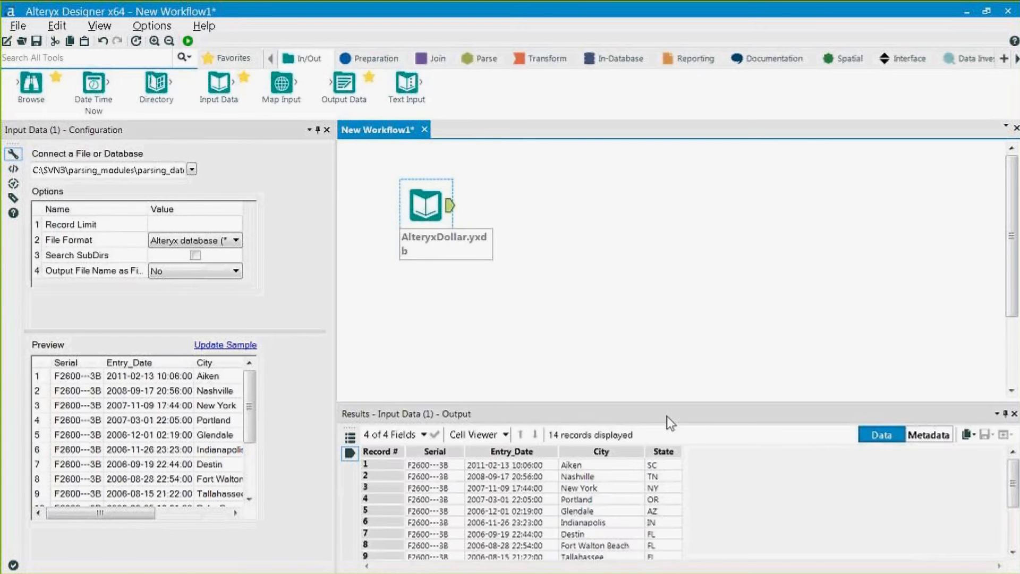
left_click_drag(861, 408, 844, 373)
Display the metadata of the Input Data output and compare the Entry_Date field's data type with its previewed values
left_click(914, 405)
left_click(898, 403)
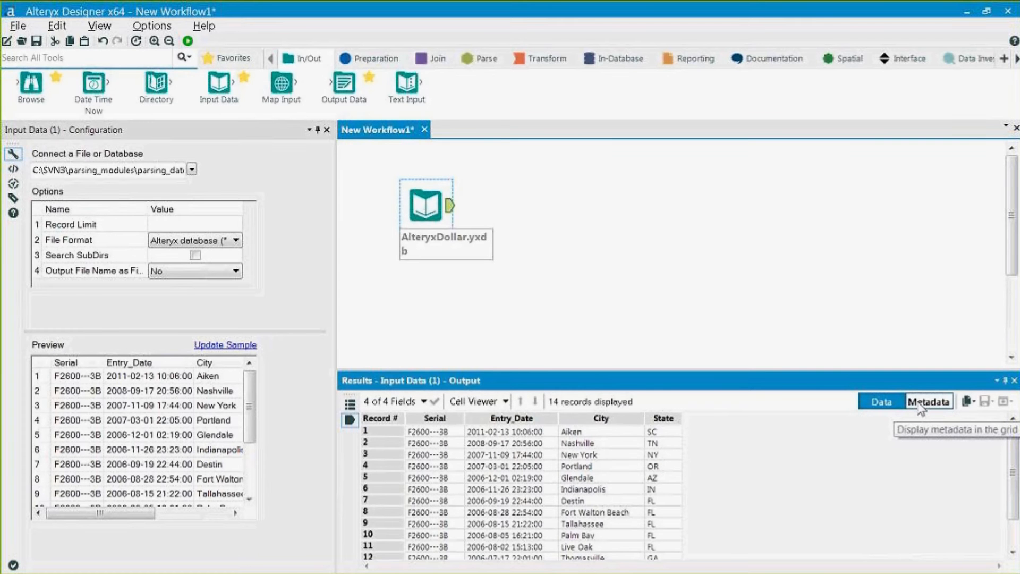
left_click(924, 403)
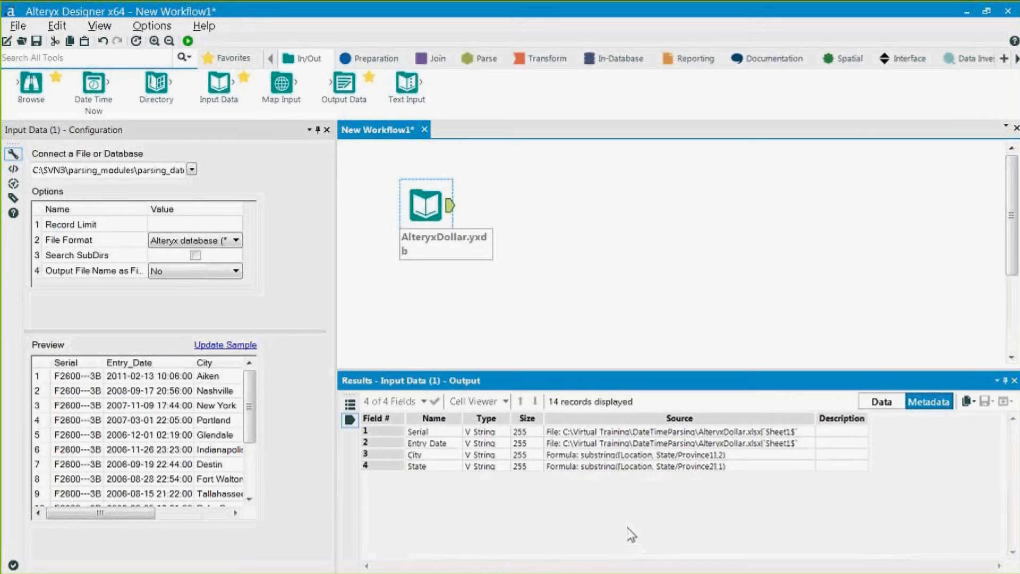
left_click_drag(489, 432, 494, 467)
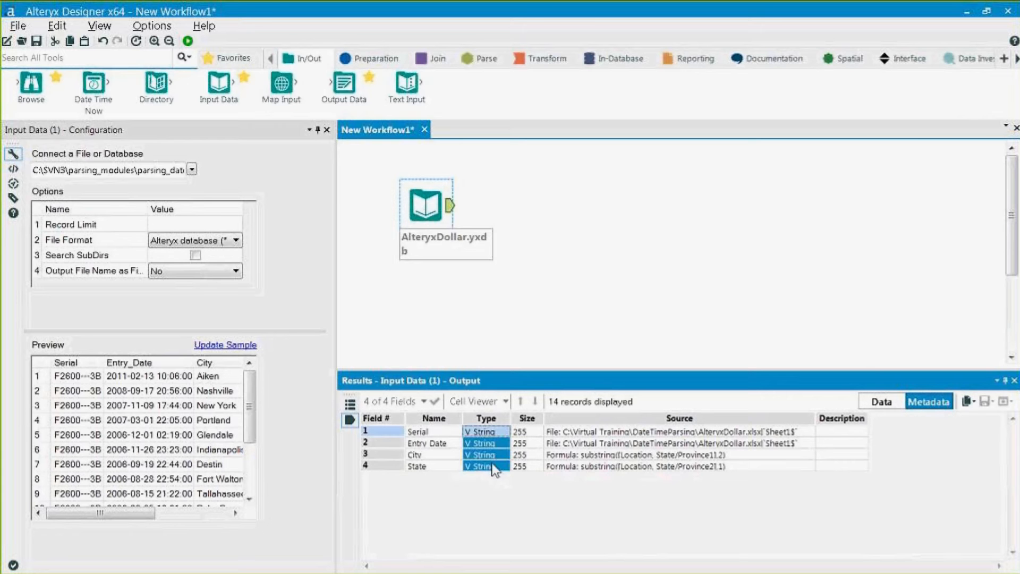
left_click(423, 444)
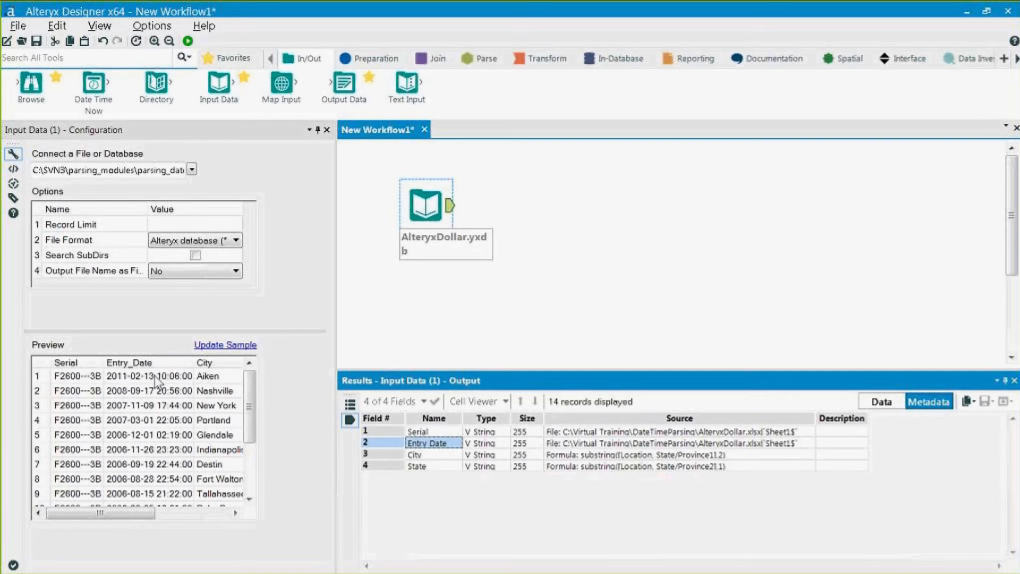
left_click(489, 444)
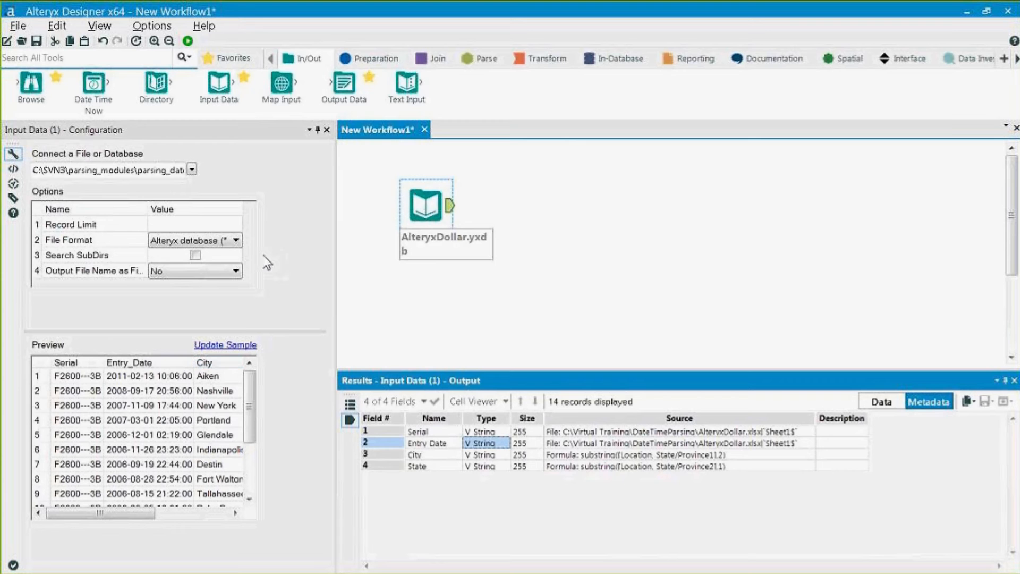
left_click_drag(154, 375, 161, 413)
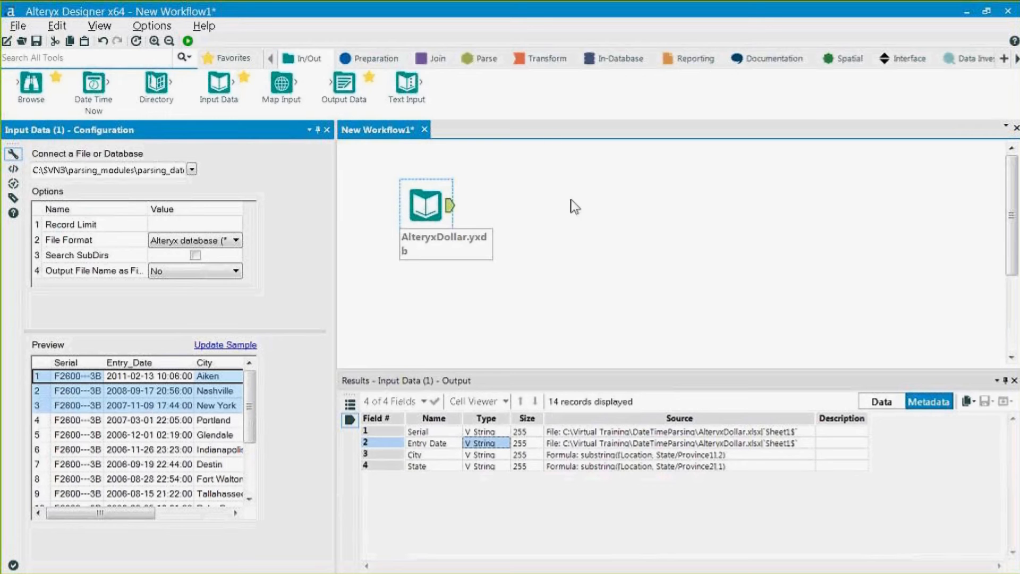
Connect a Select tool to the AlteryxDollar.yxdb input and change the Entry_Date field's type to DateTime
left_click(372, 58)
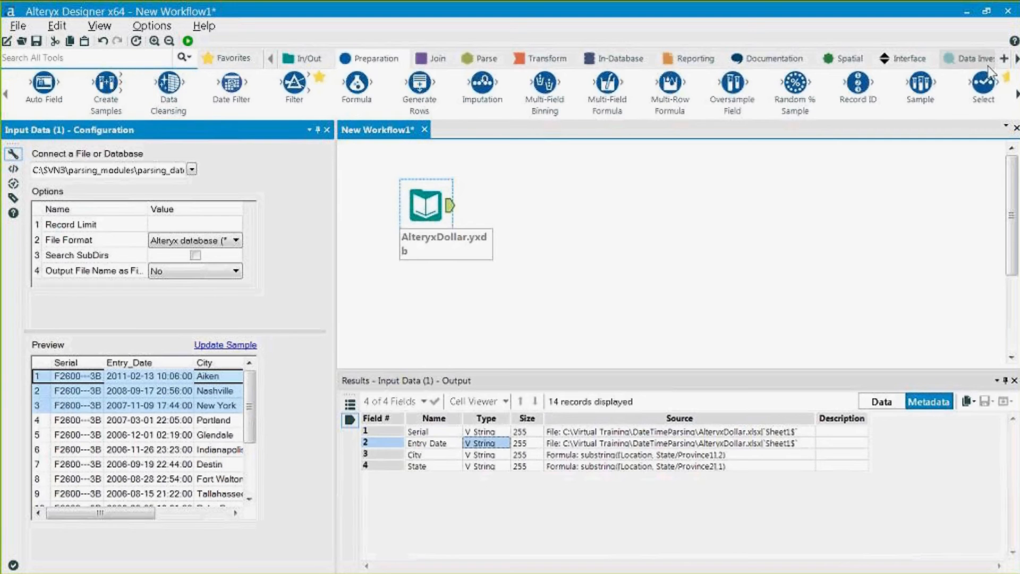
left_click_drag(979, 85, 554, 206)
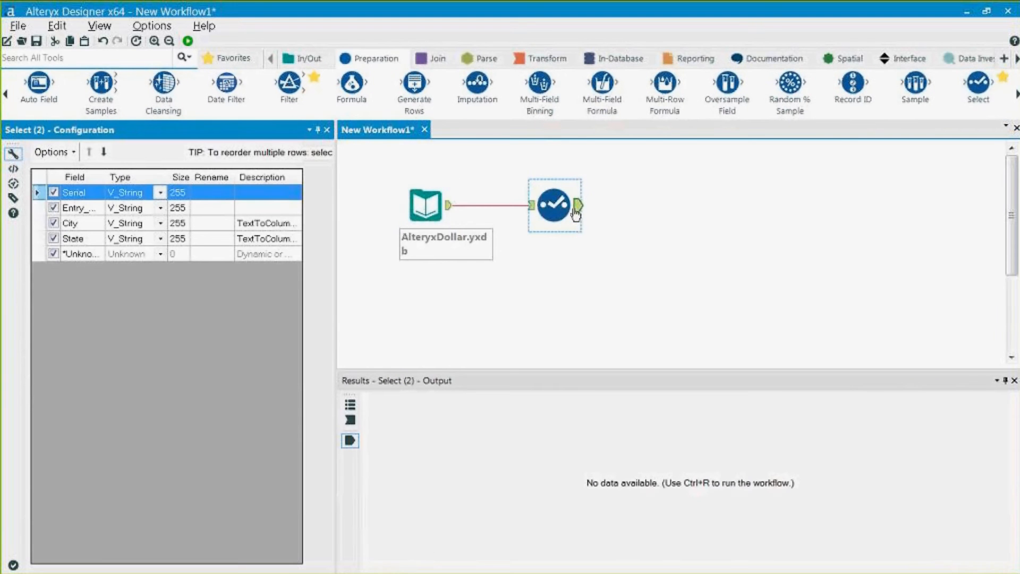
left_click_drag(105, 177, 136, 180)
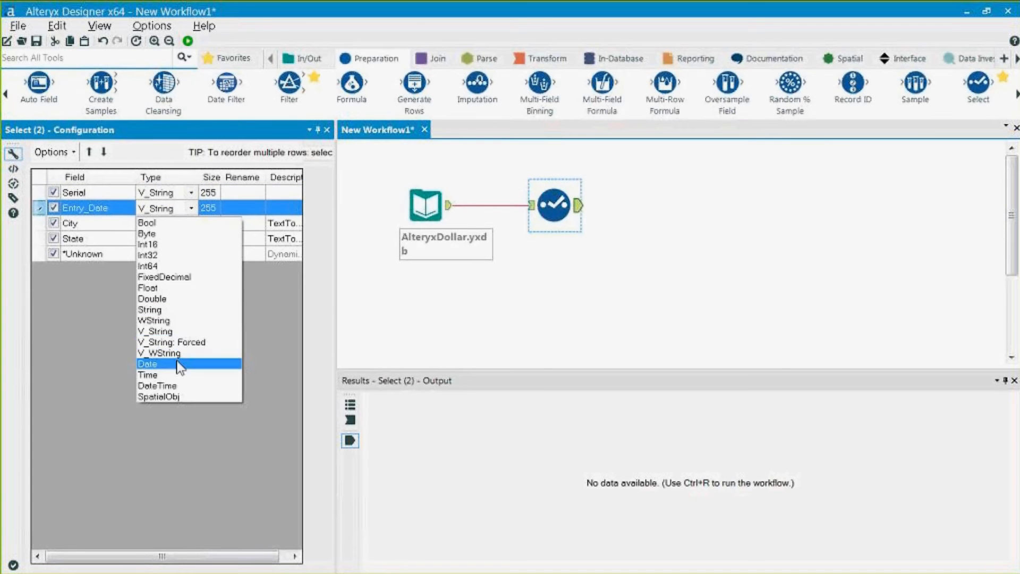
left_click(159, 385)
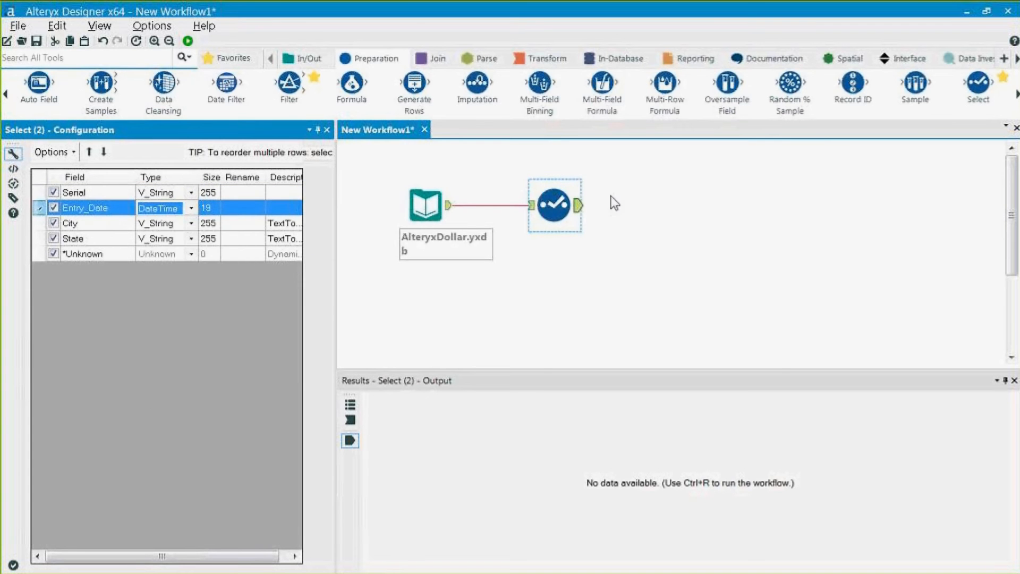
Run the workflow, check Entry_Date's data type and values in the Select output, and move the Select tool slightly farther from the input
left_click(188, 42)
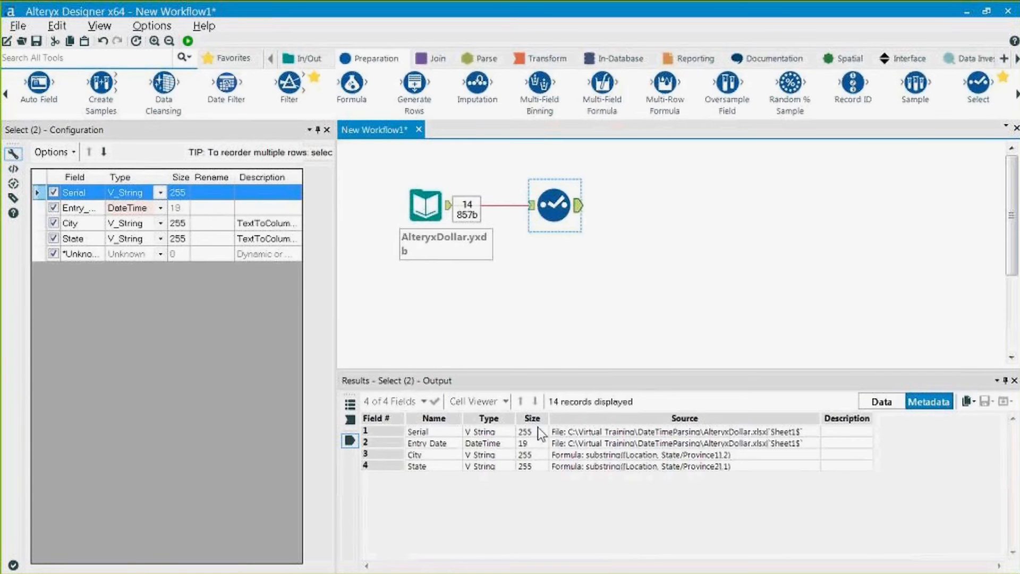
left_click(483, 453)
left_click(482, 443)
left_click(428, 443)
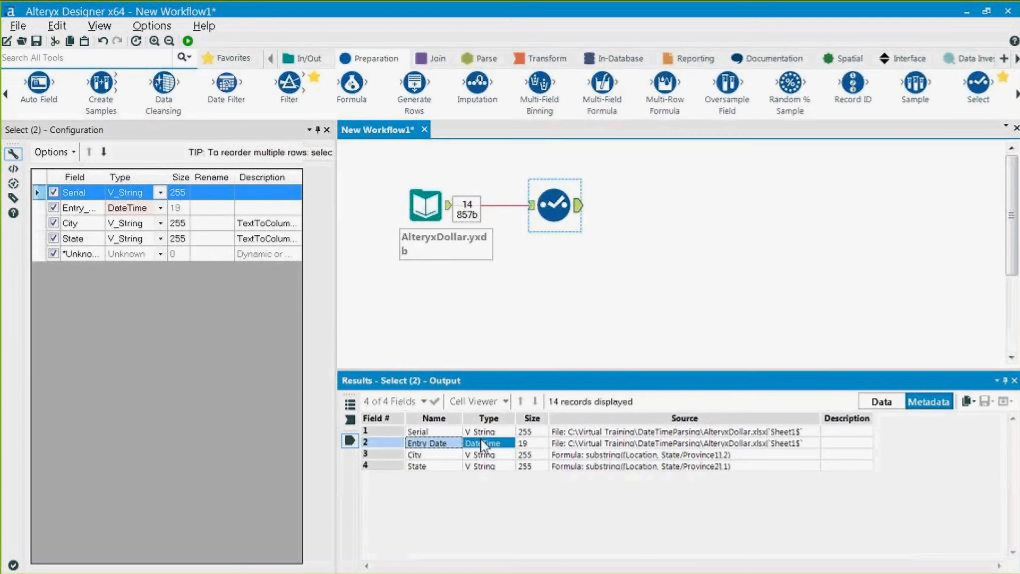
left_click(882, 401)
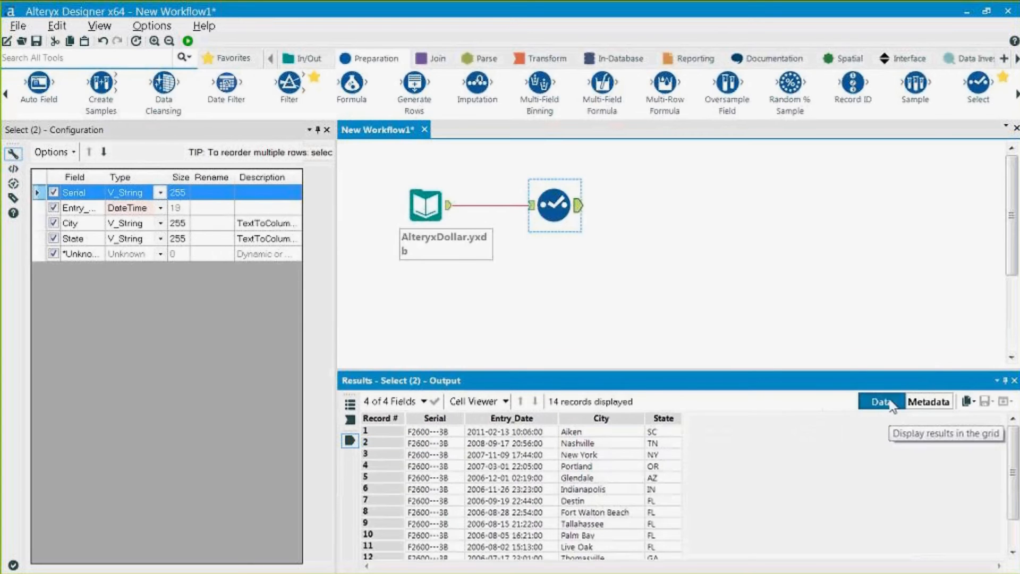
left_click(503, 432)
left_click_drag(504, 432, 510, 546)
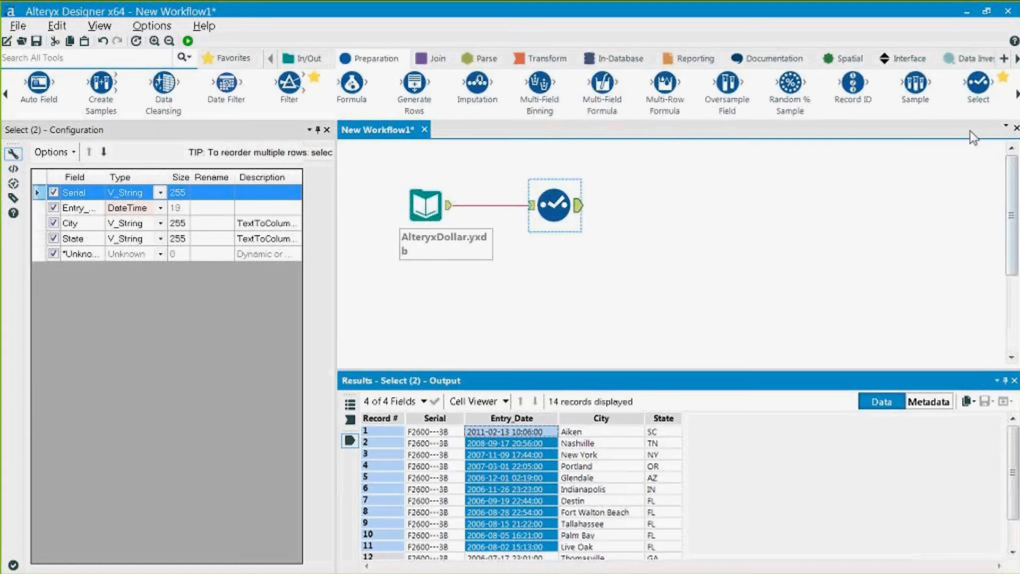
left_click_drag(554, 206, 587, 210)
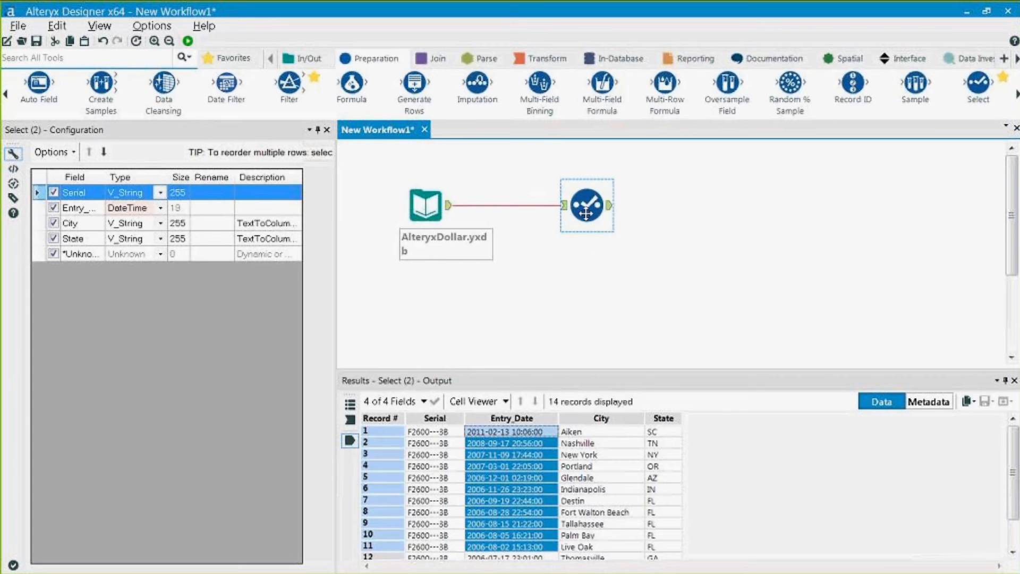
left_click_drag(511, 428, 508, 499)
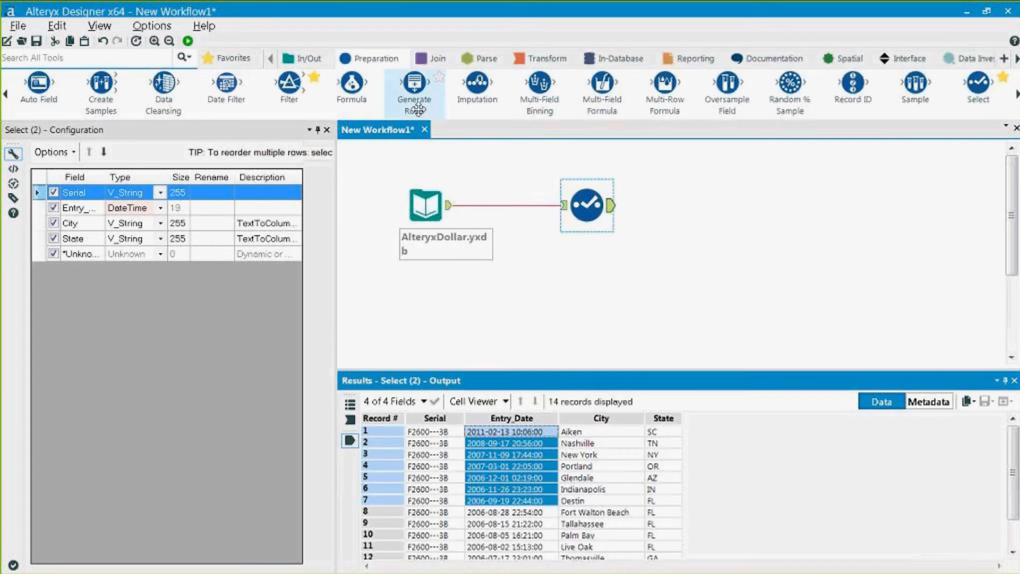
Add a second Input Data tool below the first one and connect it to DateTimeDollar.yxdb
left_click(303, 58)
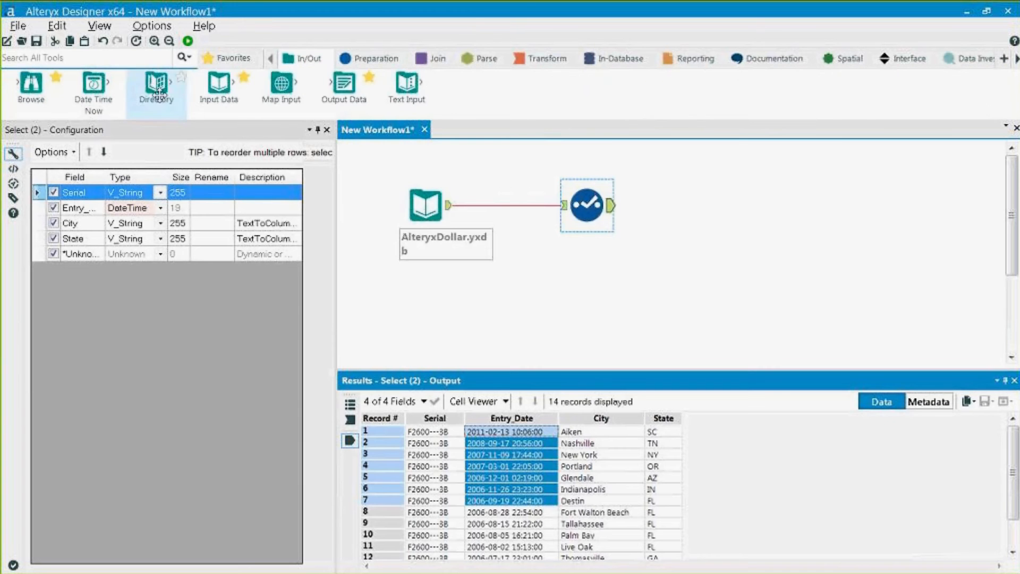
left_click_drag(218, 94, 425, 300)
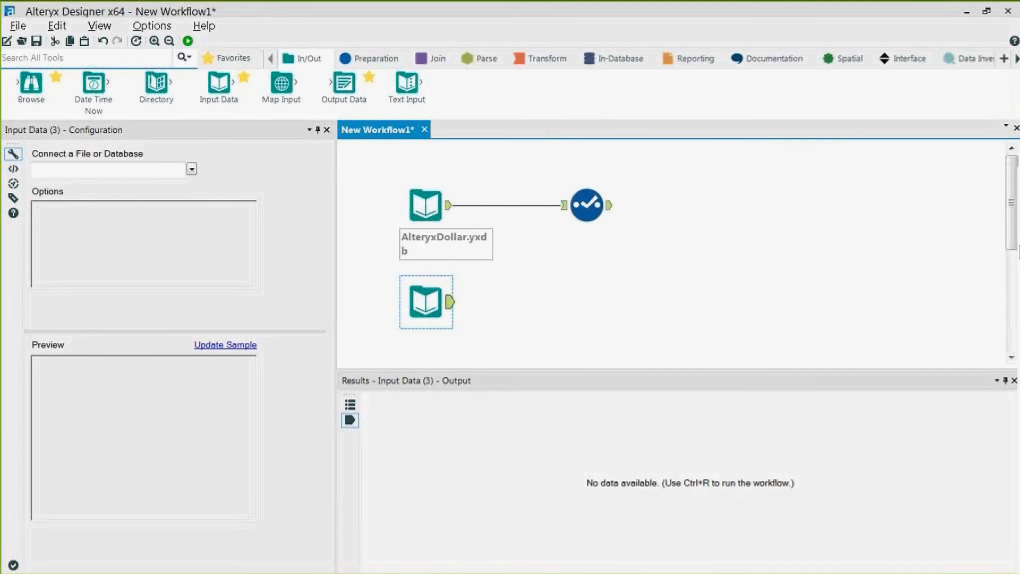
left_click(191, 169)
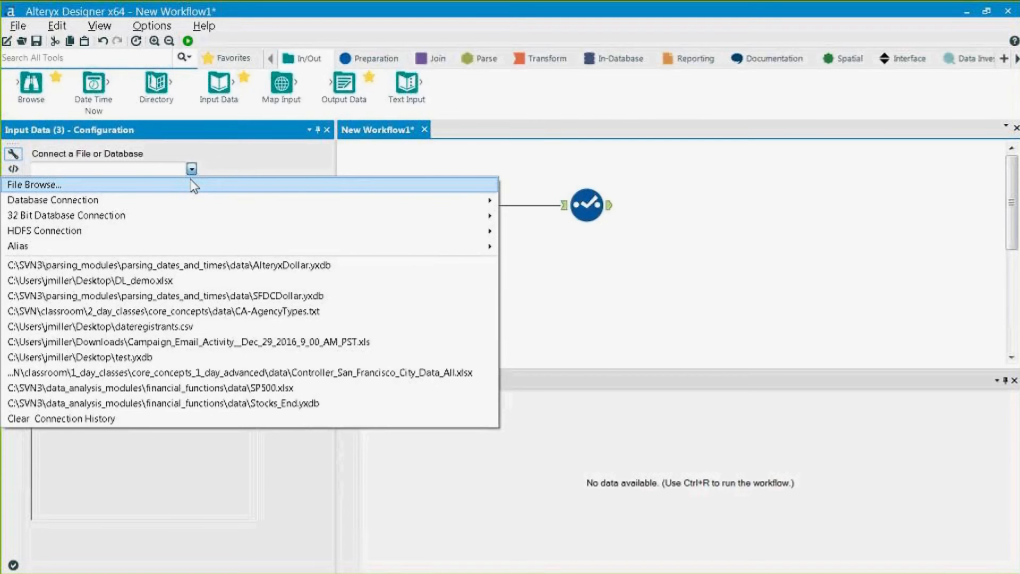
left_click(194, 185)
left_click(468, 197)
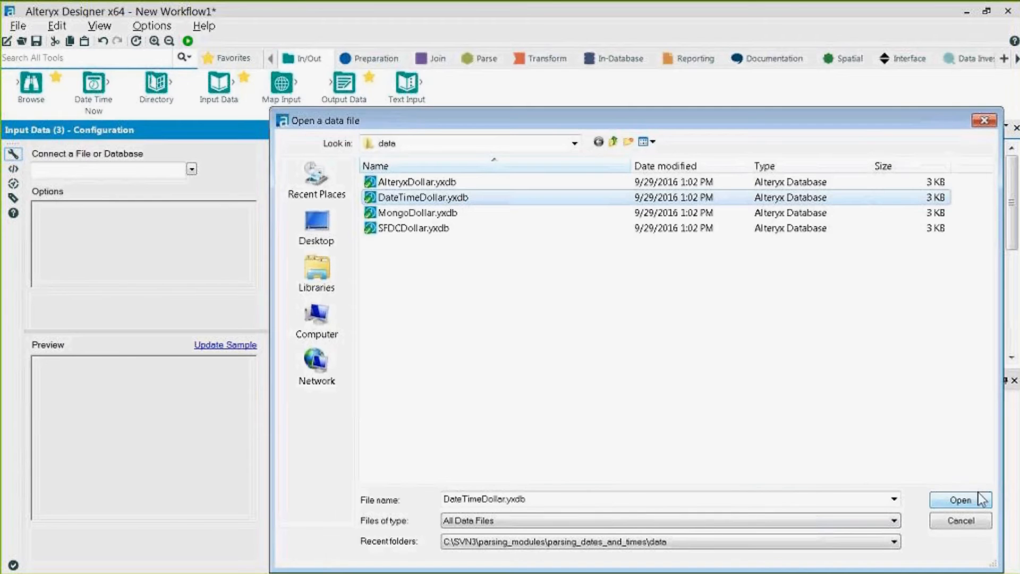
left_click(960, 499)
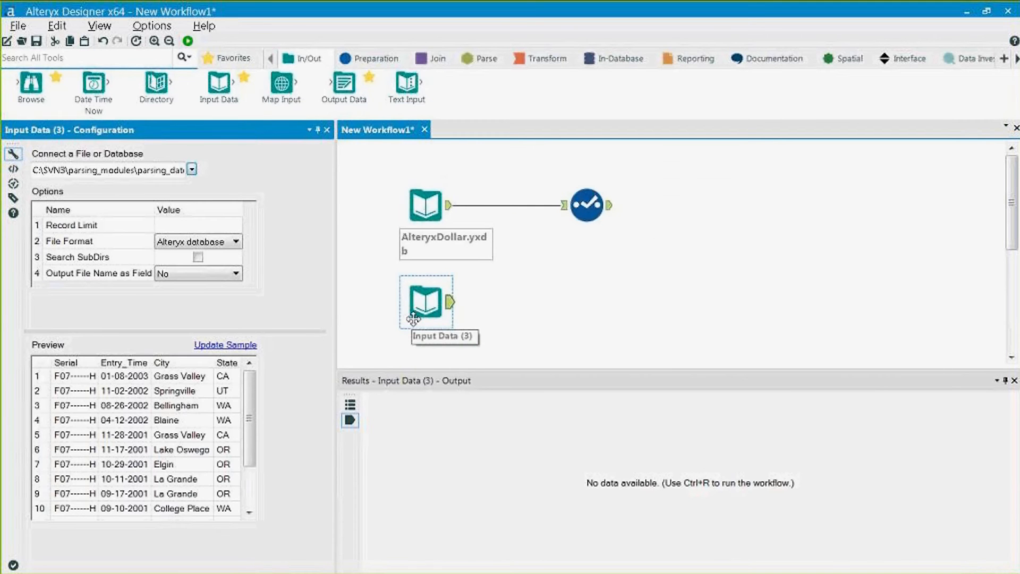
Run the workflow with the DateTimeDollar.yxdb input selected and examine the Entry_Time field's date format and data type
left_click_drag(436, 322, 446, 322)
left_click_drag(136, 378, 139, 419)
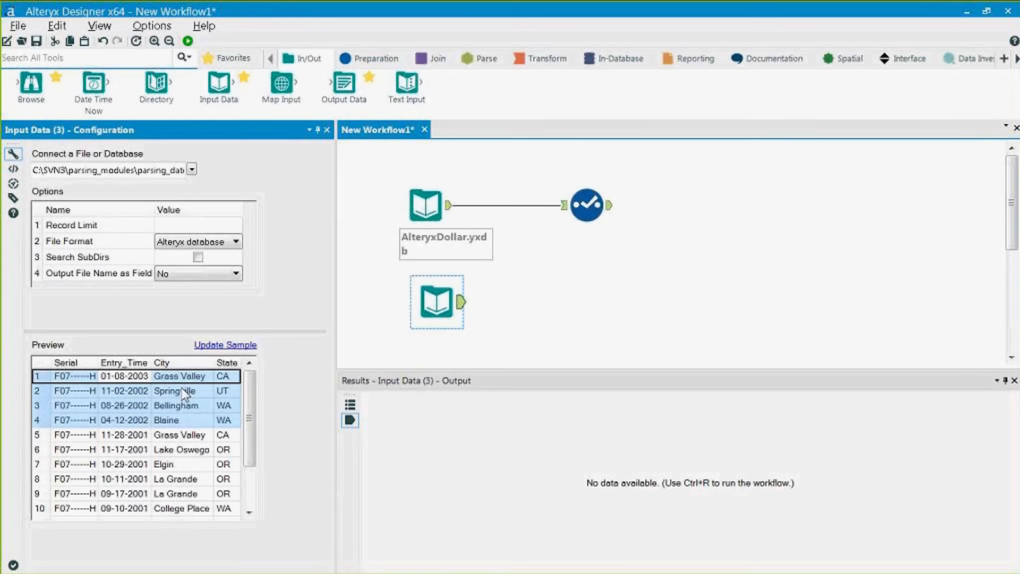
left_click_drag(442, 312, 431, 313)
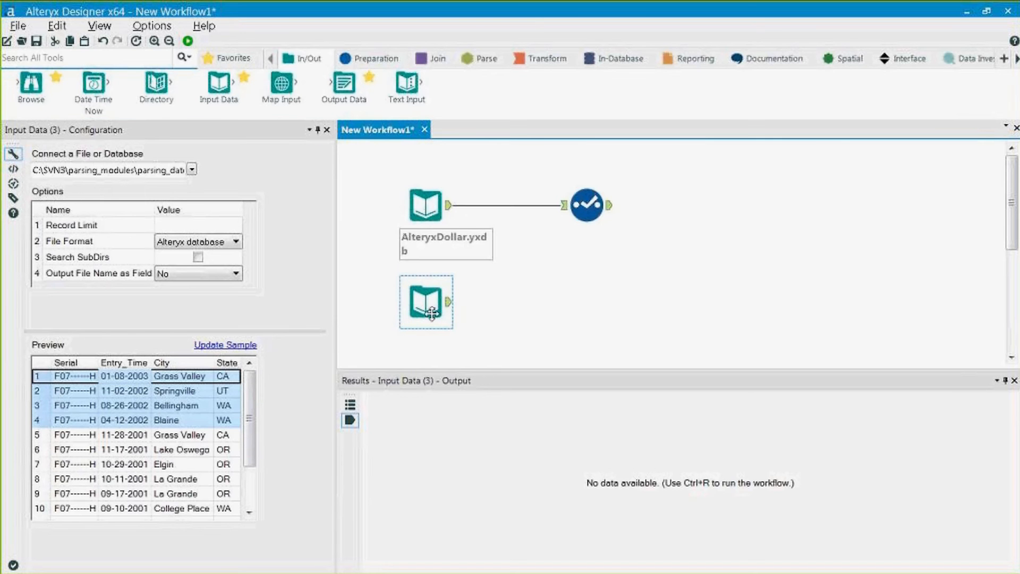
key("ctrl+r")
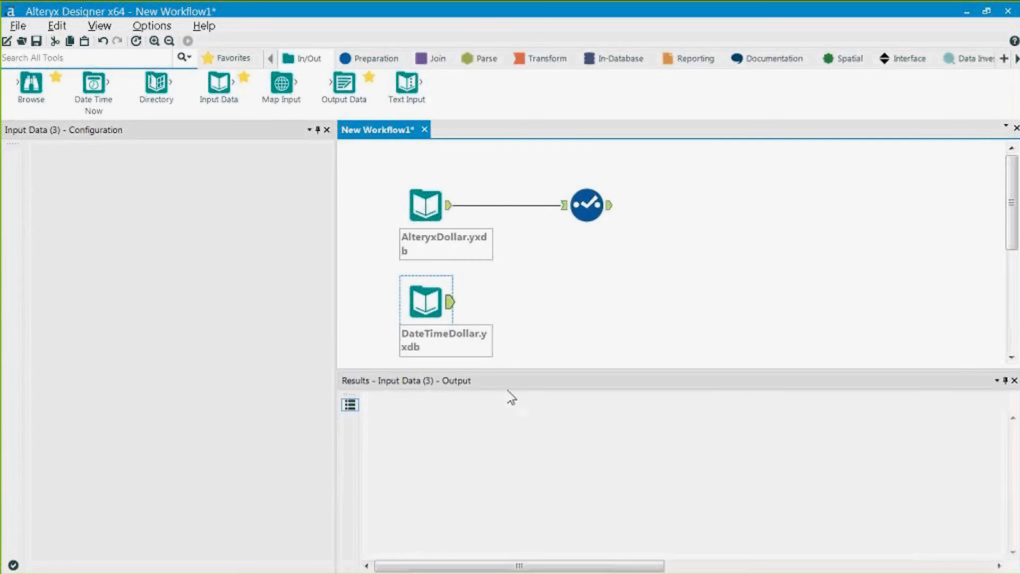
left_click_drag(428, 431, 445, 502)
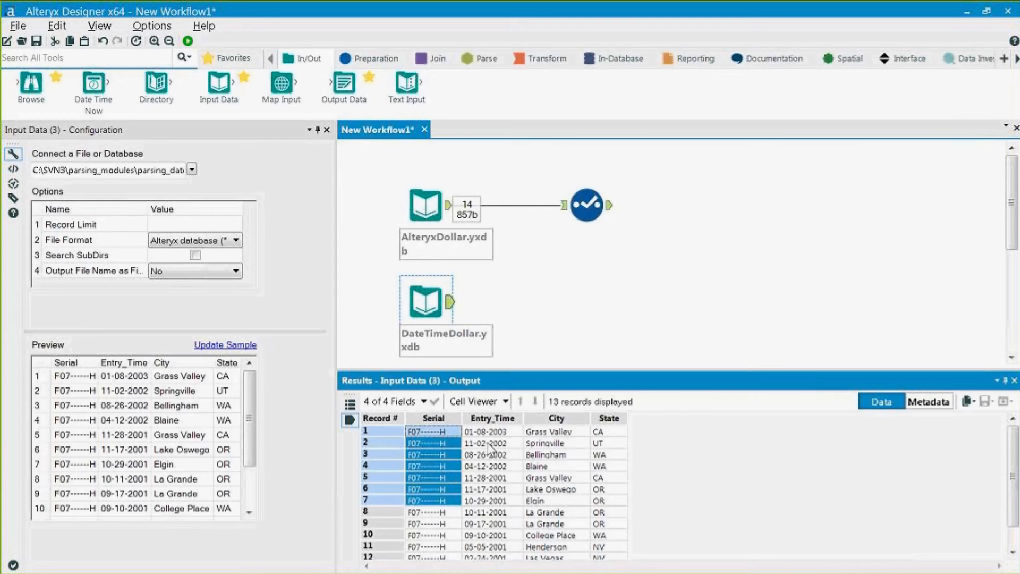
left_click_drag(483, 433, 503, 500)
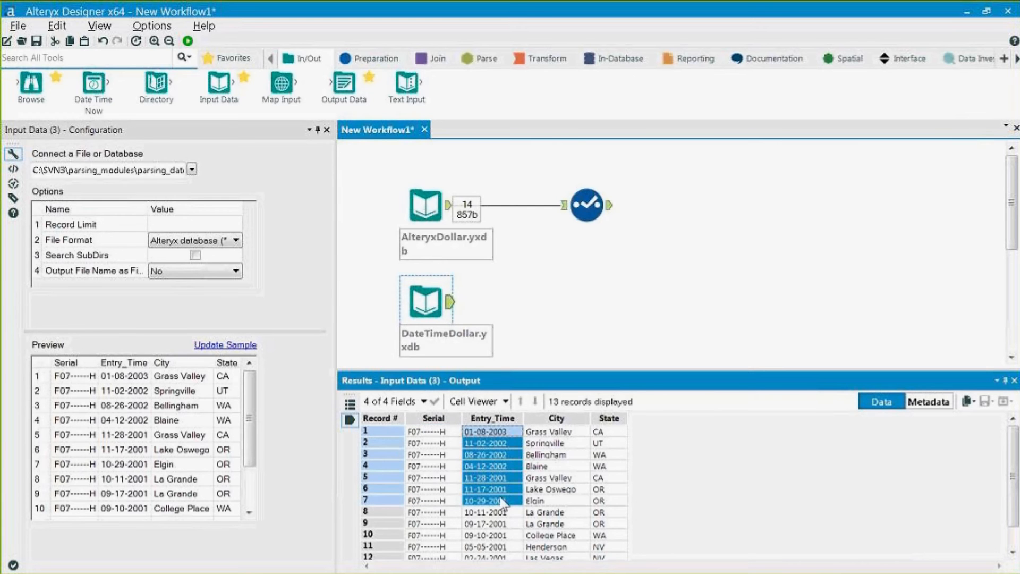
left_click(922, 404)
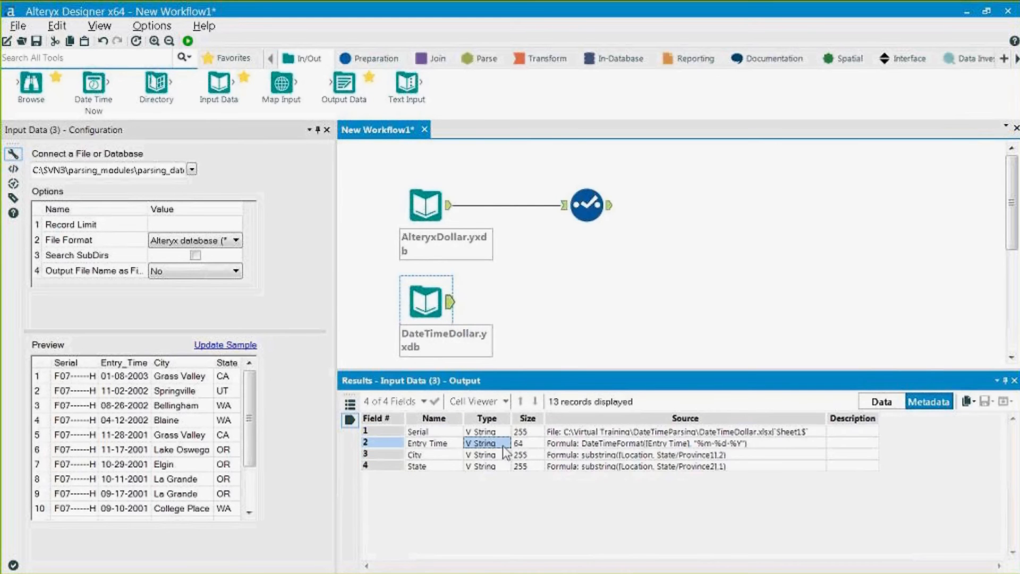
left_click(880, 403)
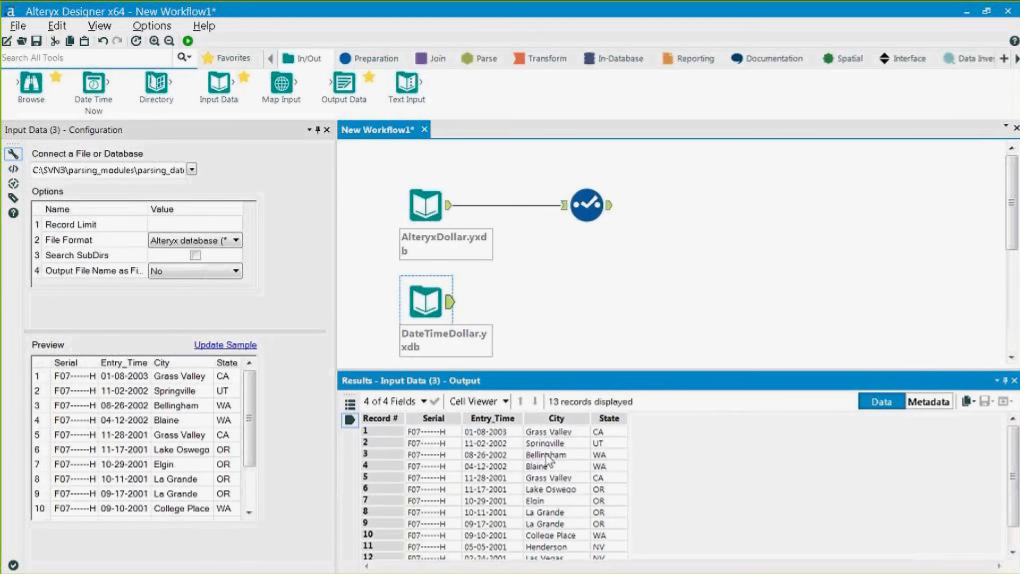
left_click_drag(484, 429, 483, 469)
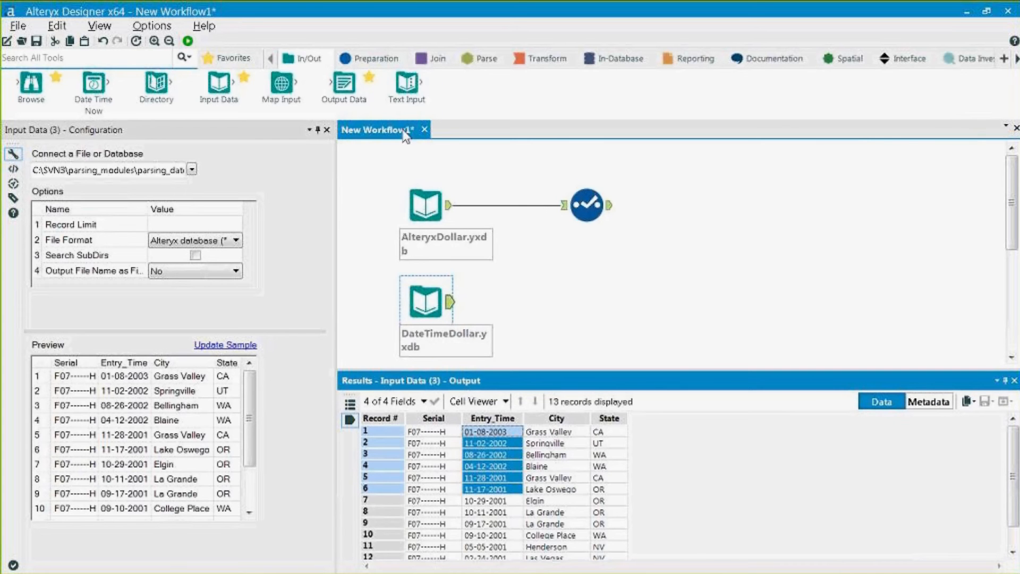
Try to convert Entry_Time to DateTime with a Select tool connected to the DateTimeDollar.yxdb input
left_click(369, 58)
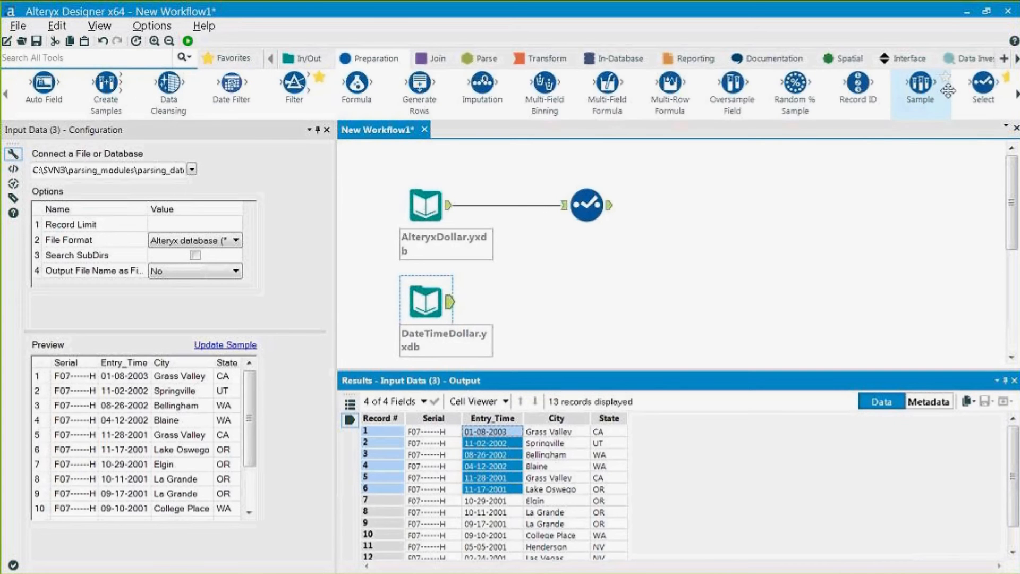
left_click_drag(980, 86, 588, 293)
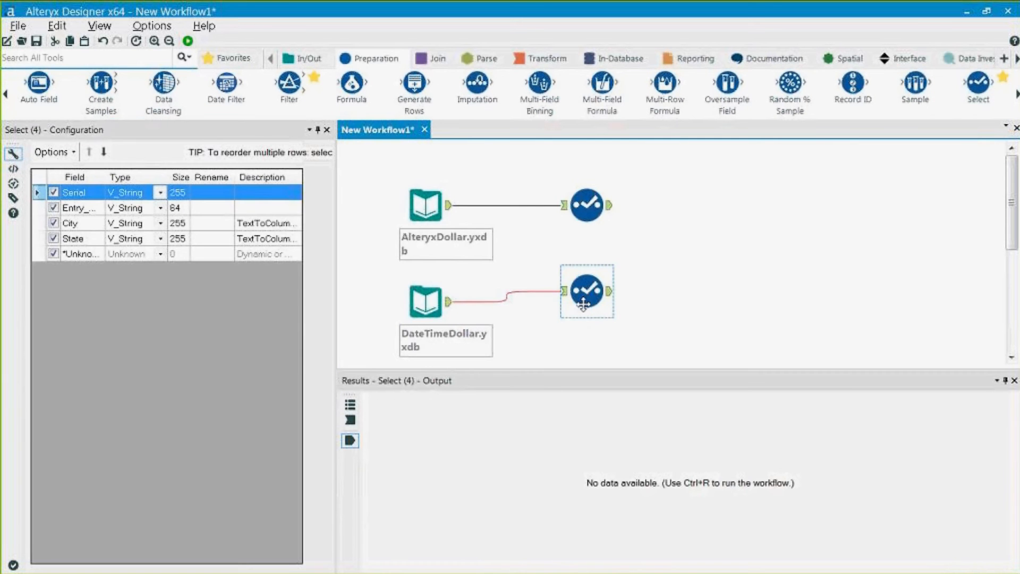
left_click(160, 208)
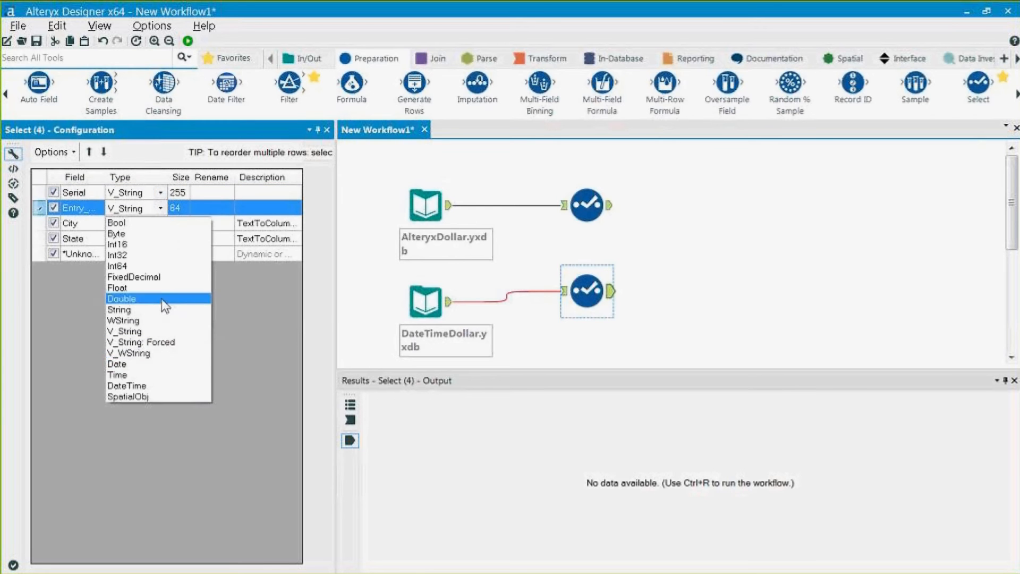
left_click(154, 386)
Run the workflow and examine the conversion messages and the Entry_Time values in the second Select tool's output
left_click(188, 41)
left_click(630, 474)
scroll(621, 476, "up", 1)
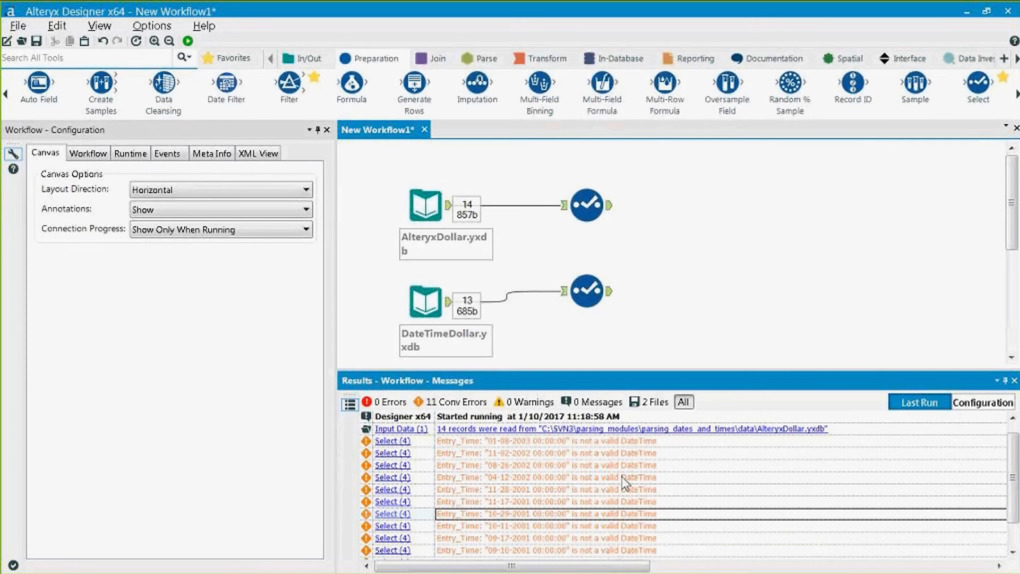
key("ctrl+a")
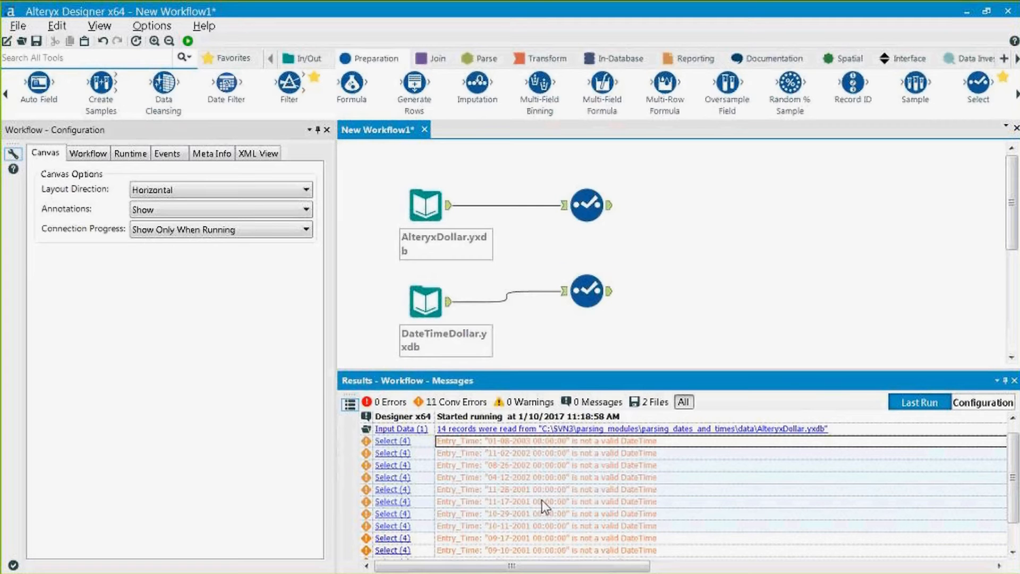
left_click(587, 291)
left_click_drag(492, 432, 509, 558)
scroll(545, 538, "up", 1)
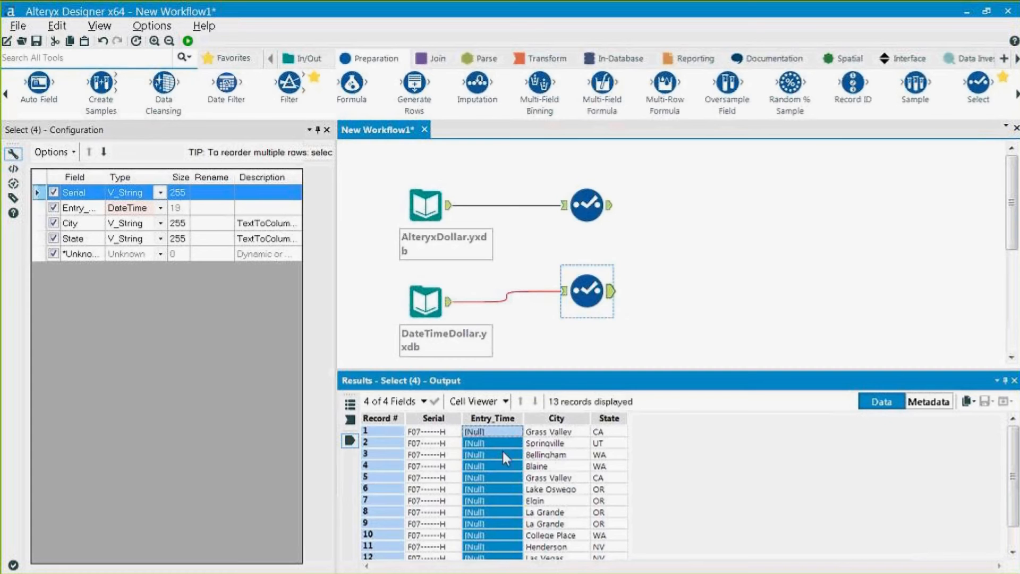
Replace the Select tool after DateTimeDollar.yxdb with a DateTime tool and choose Entry_Time as its input string field
left_click(606, 313)
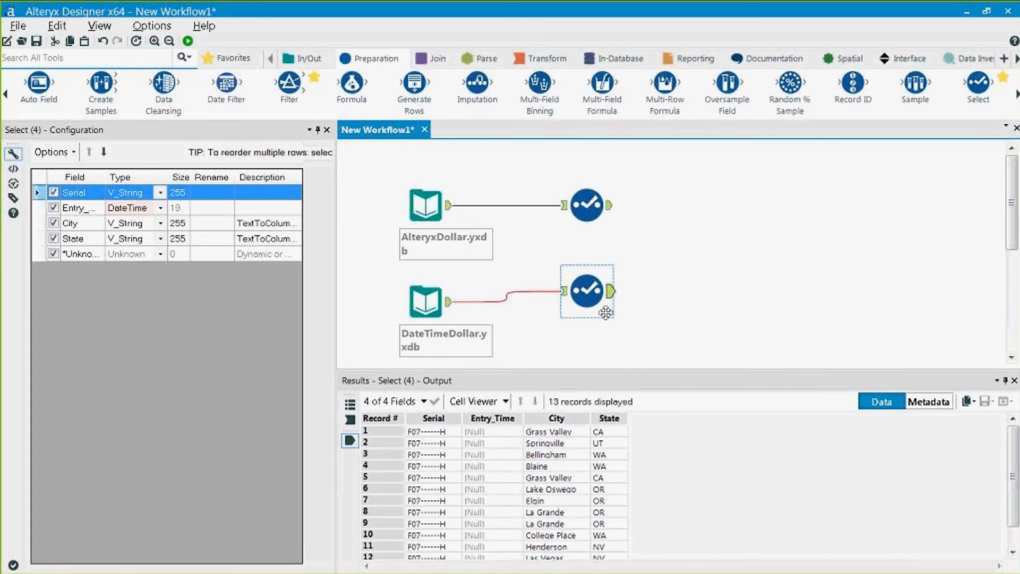
key("Delete")
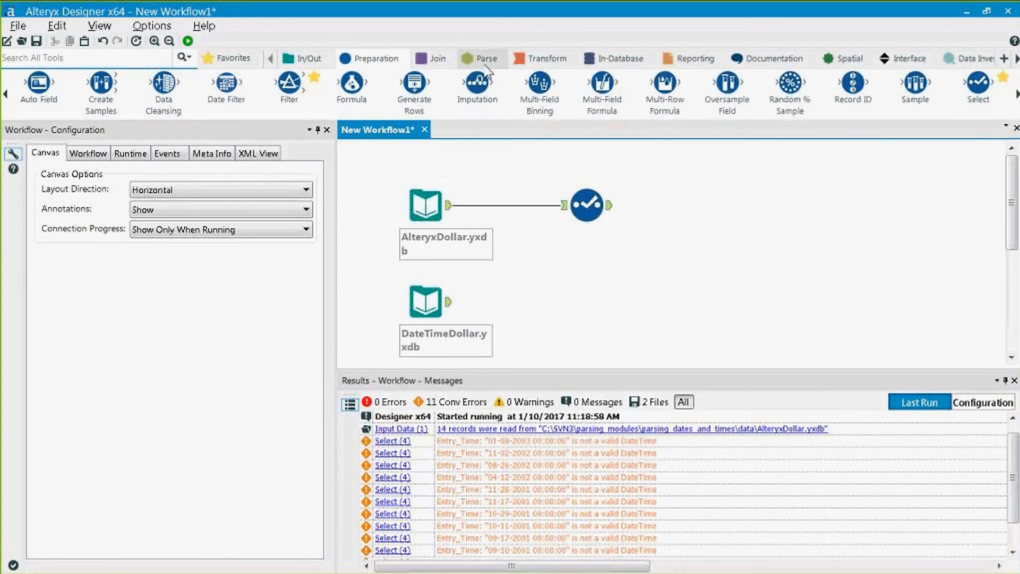
left_click(485, 64)
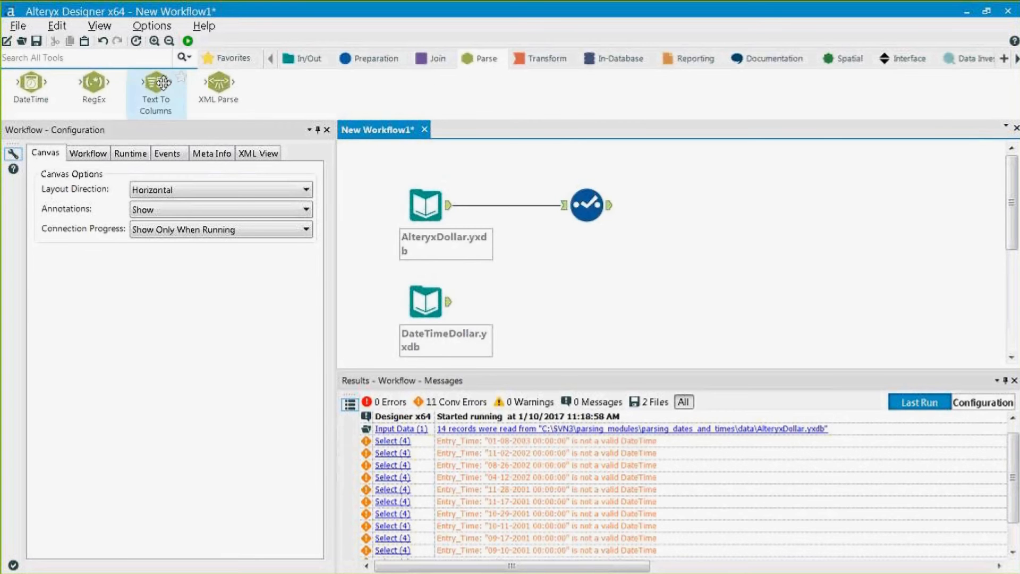
left_click_drag(33, 85, 585, 294)
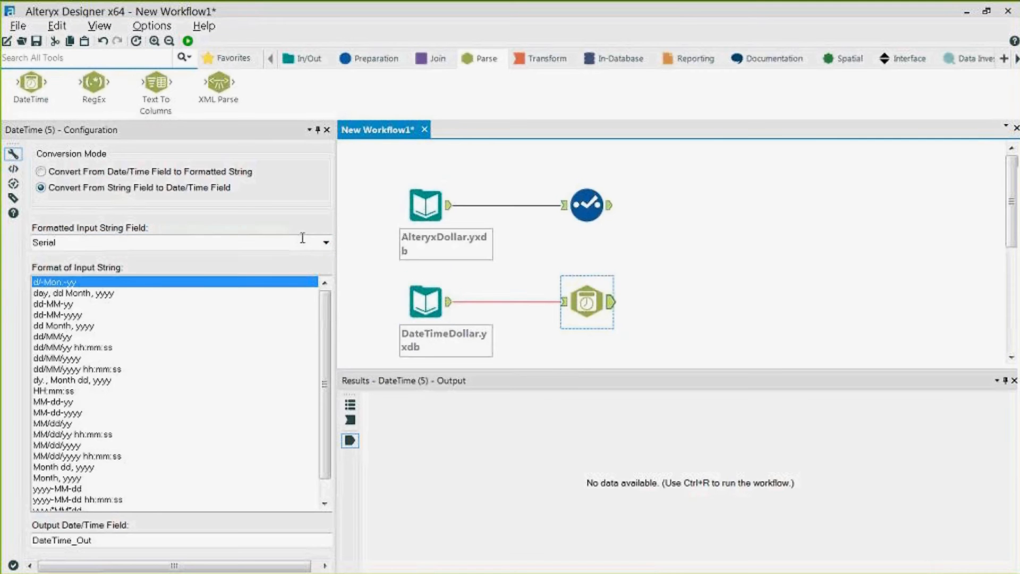
left_click(324, 242)
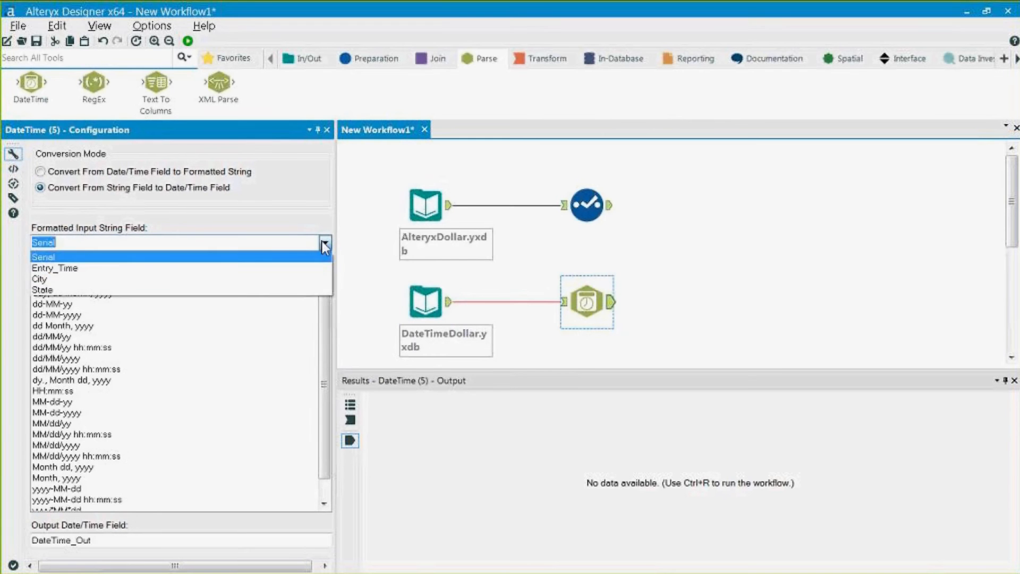
left_click(256, 269)
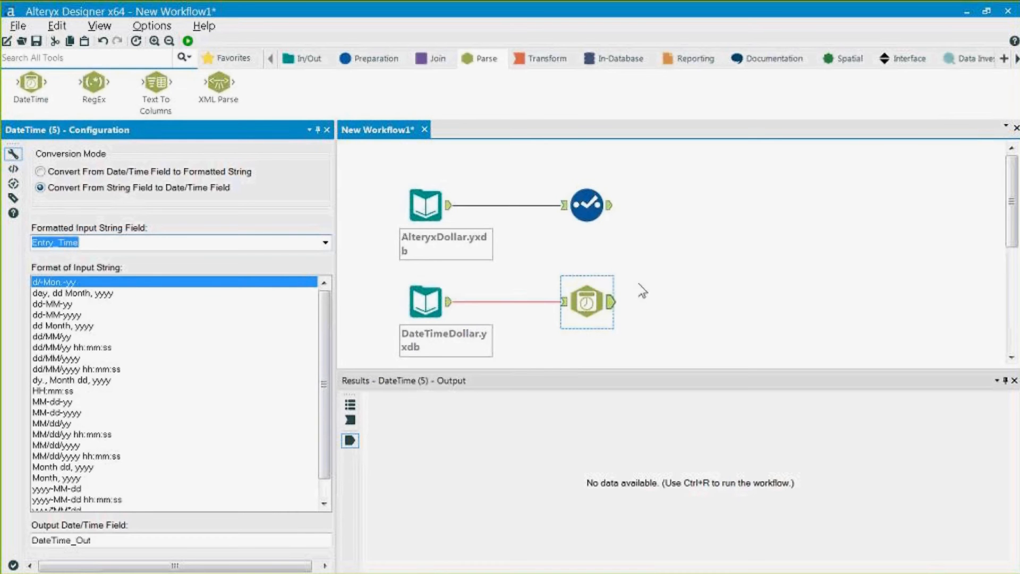
Check Entry_Time's date layout in the DateTimeDollar.yxdb input and set the DateTime tool's input string format to MM-dd-yyyy
left_click(402, 327)
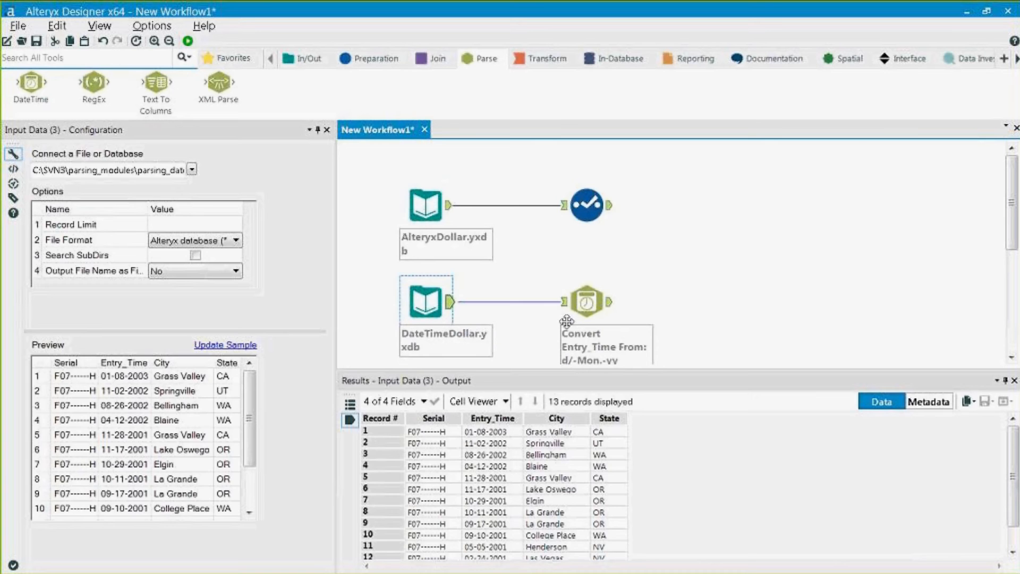
left_click(587, 302)
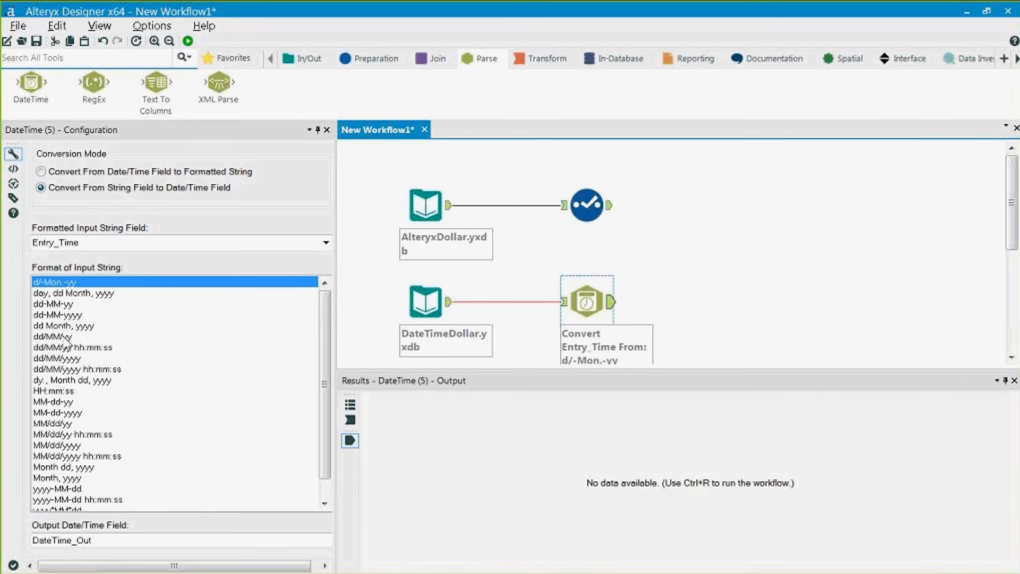
left_click(66, 413)
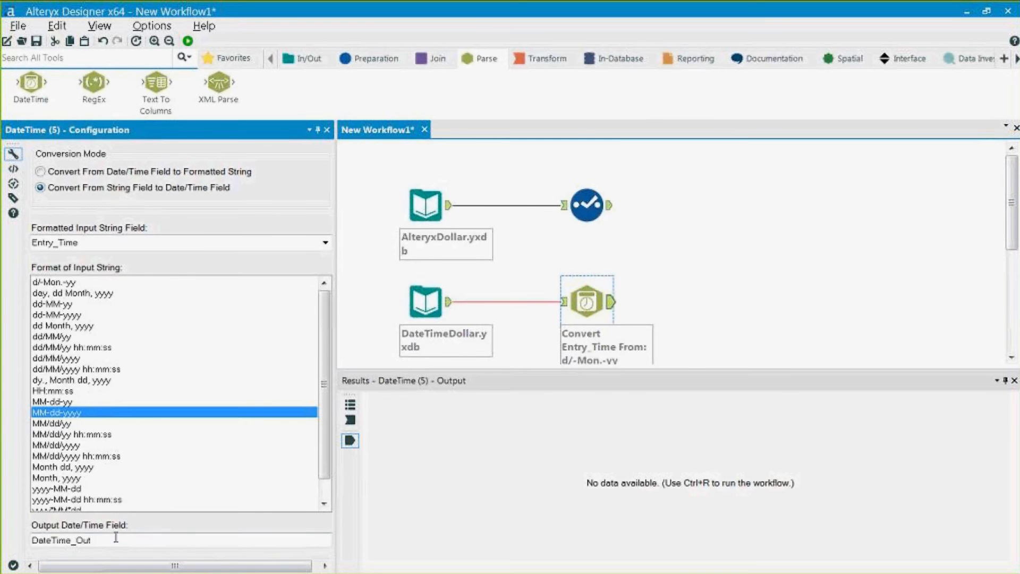
left_click_drag(86, 541, 2, 519)
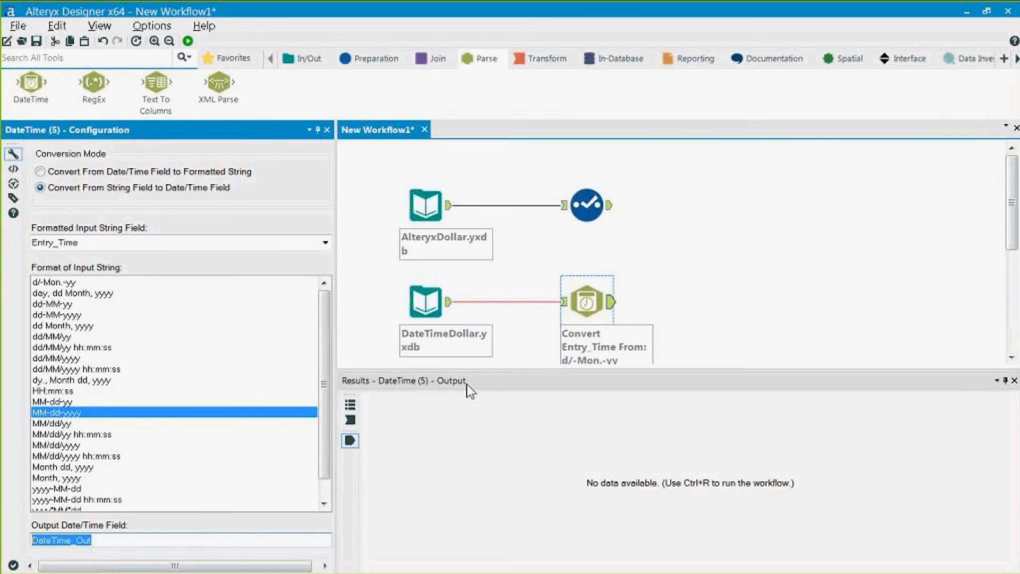
mouse_move(327, 377)
left_mouse_down()
mouse_move(324, 386)
mouse_move(325, 366)
left_mouse_up()
mouse_move(329, 333)
left_mouse_down()
mouse_move(329, 359)
mouse_move(323, 327)
left_mouse_up()
left_click(588, 300)
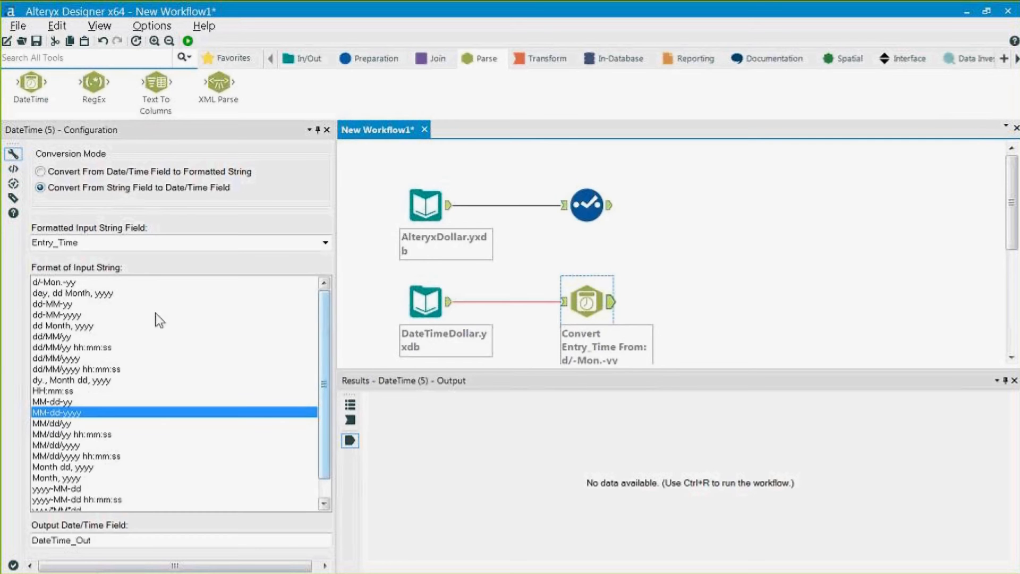
left_click_drag(325, 410, 302, 456)
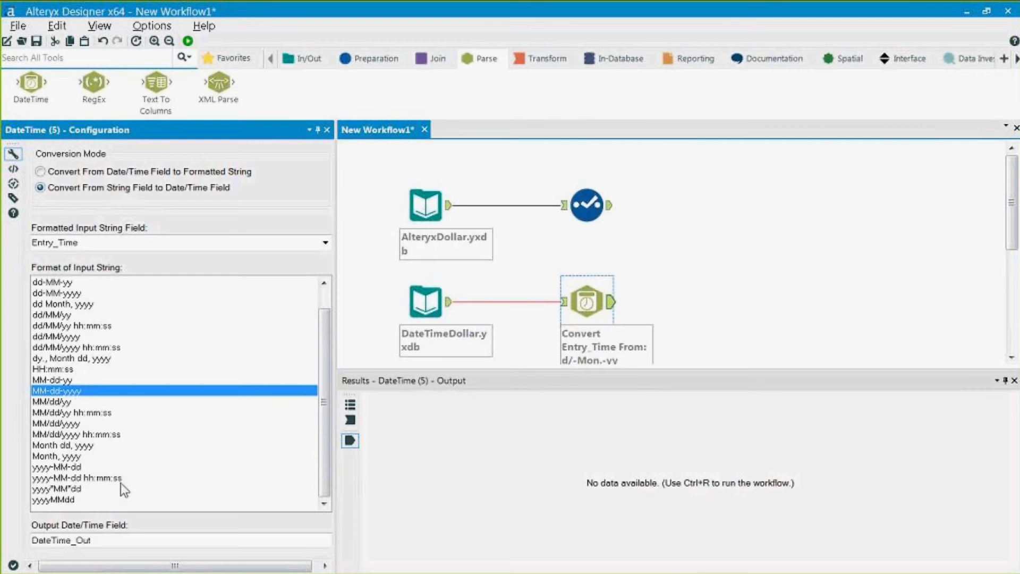
left_click(591, 294)
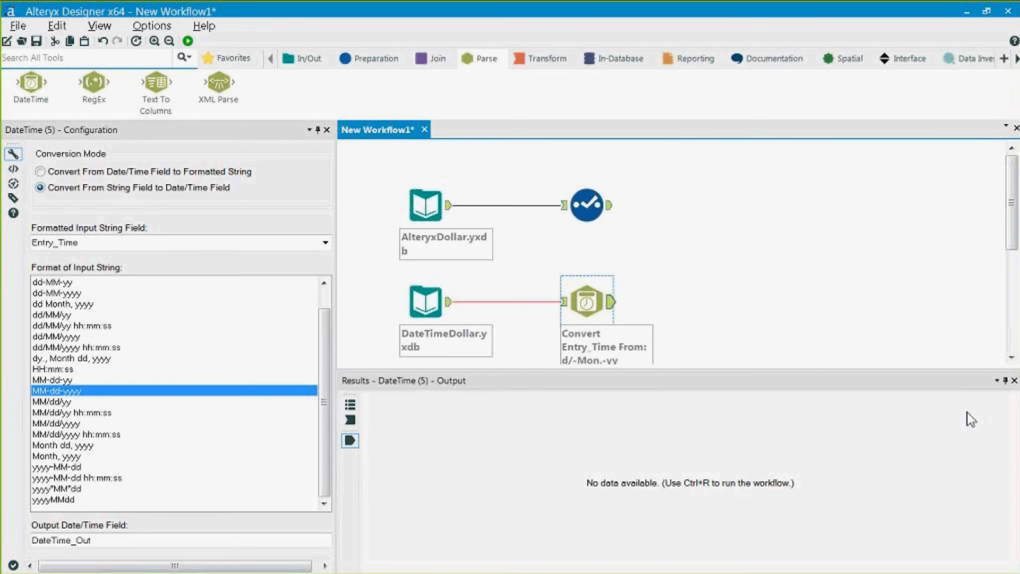
Run the workflow and examine the values and data type of DateTime_Out in the DateTime tool's output
left_click(189, 41)
left_click_drag(664, 432, 660, 486)
left_click(642, 435)
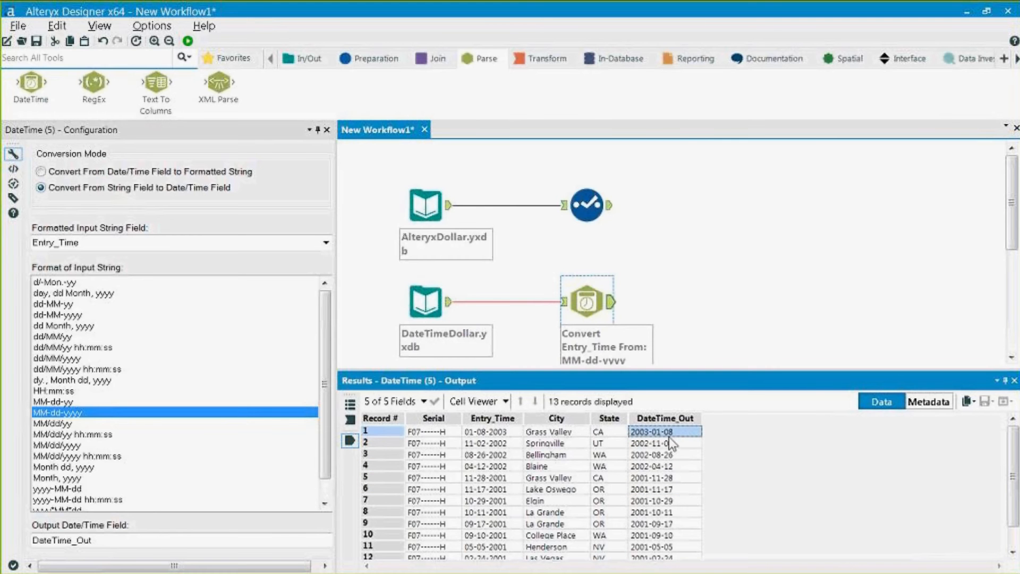
left_click(929, 402)
left_click(489, 480)
left_click_drag(445, 480, 504, 480)
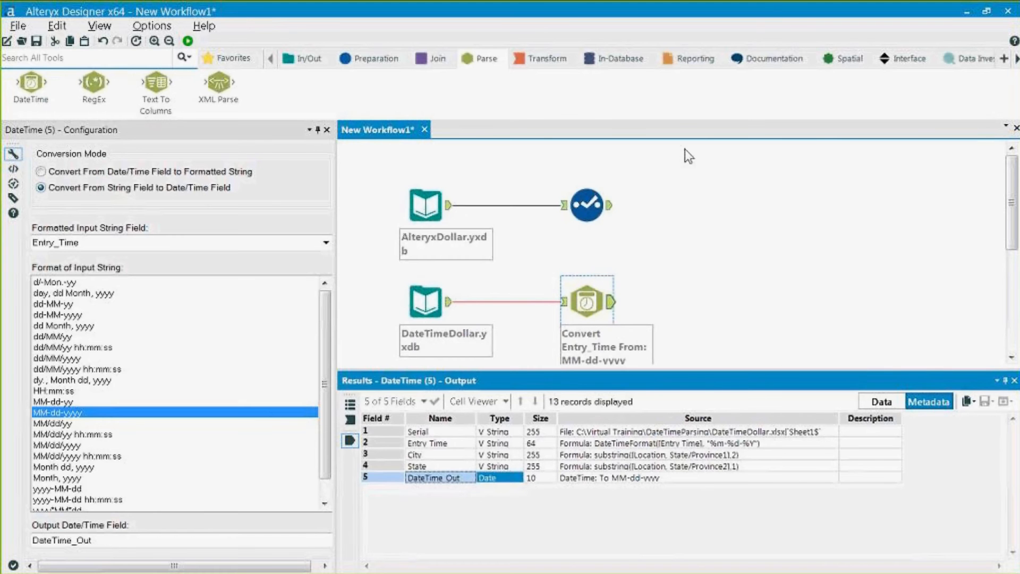
Compare the Entry_Date values in the AlteryxDollar.yxdb Select output with the DateTime_Out values of the DateTime tool
left_click(595, 204)
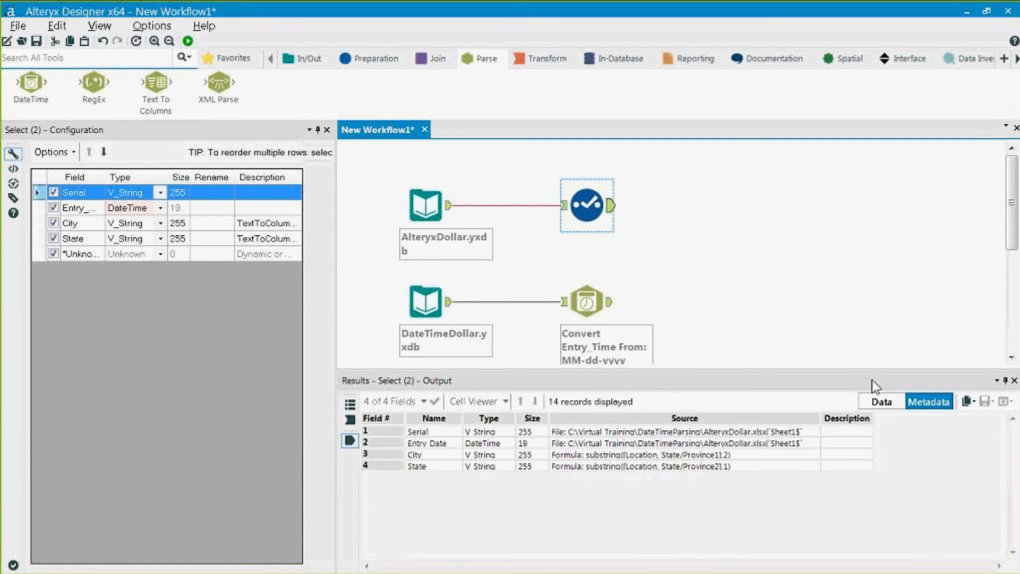
left_click(881, 401)
left_click_drag(505, 431, 497, 512)
left_click(589, 305)
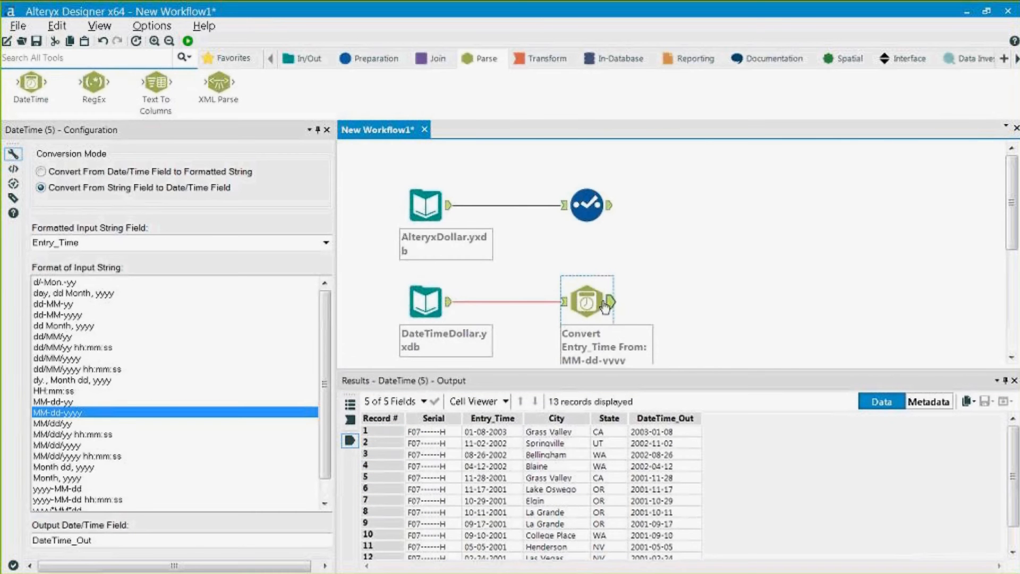
Add a Select tool after the DateTime tool, change DateTime_Out to the DateTime type and rename it Date
left_click(372, 60)
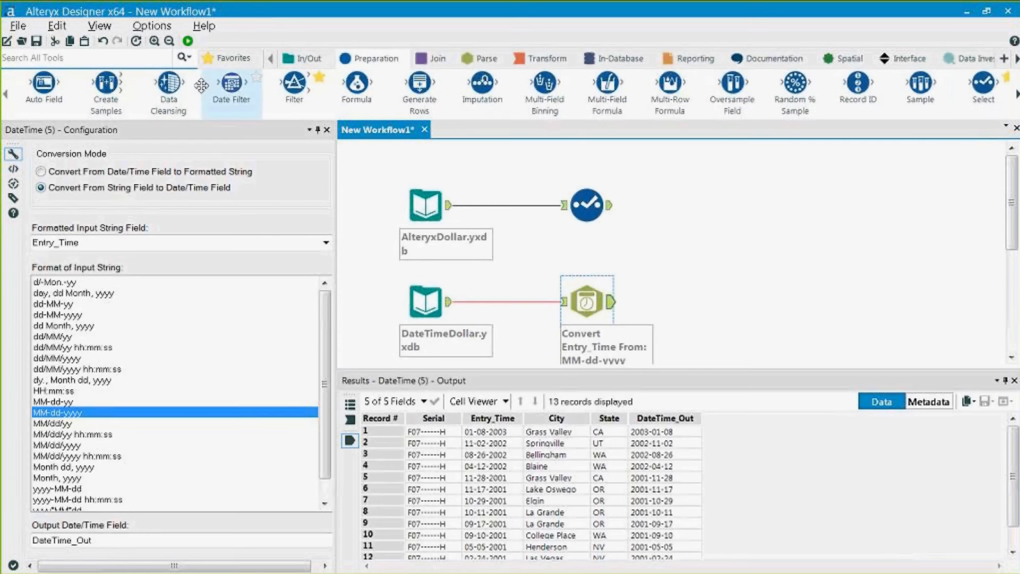
left_click_drag(978, 84, 685, 303)
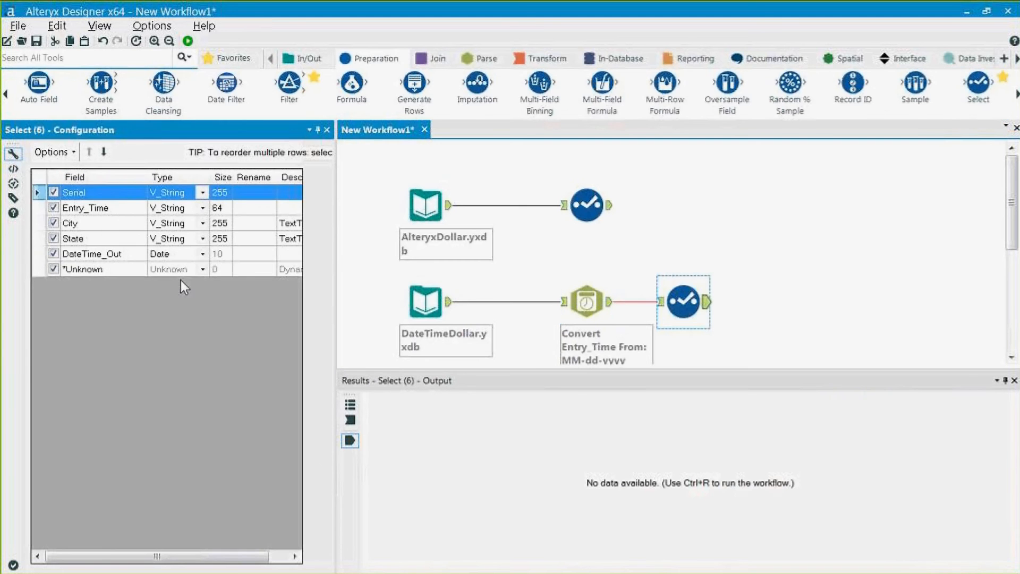
left_click(203, 254)
left_click(181, 333)
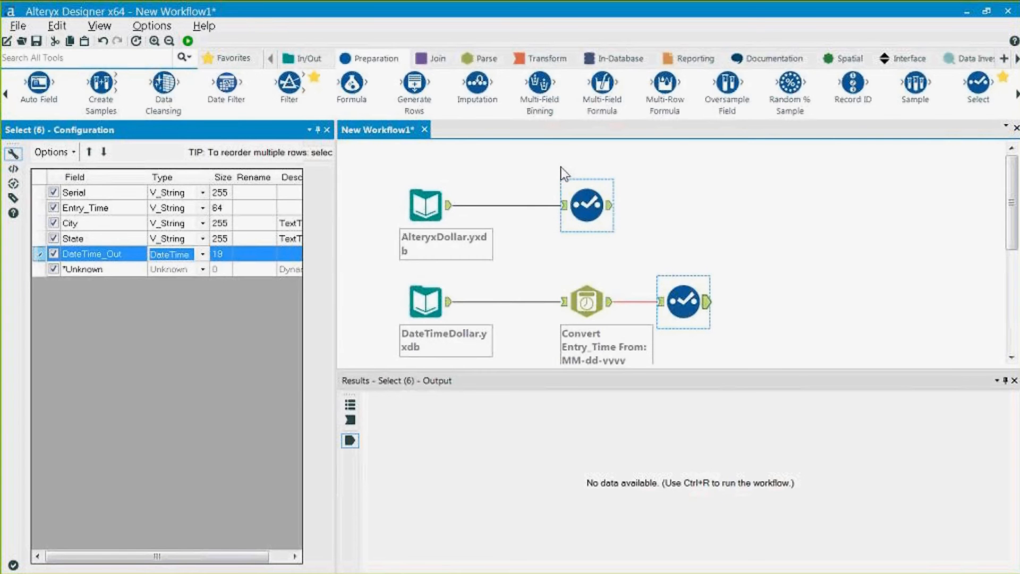
left_click(264, 254)
type("Date")
Align the AlteryxDollar.yxdb Select tool above the new Select tool and rename its Entry_Date field to Date
left_click_drag(585, 209, 681, 210)
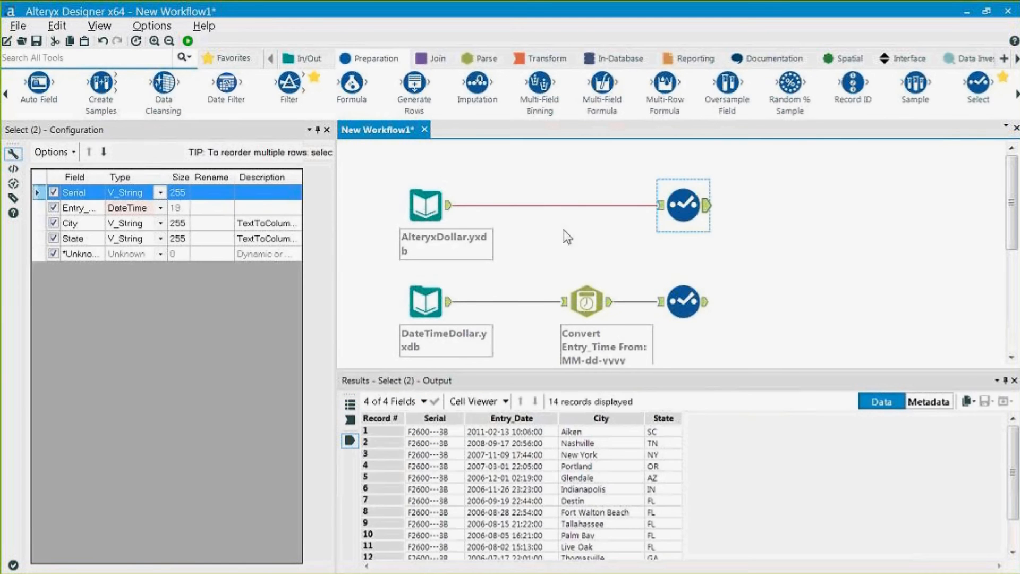
left_click(211, 204)
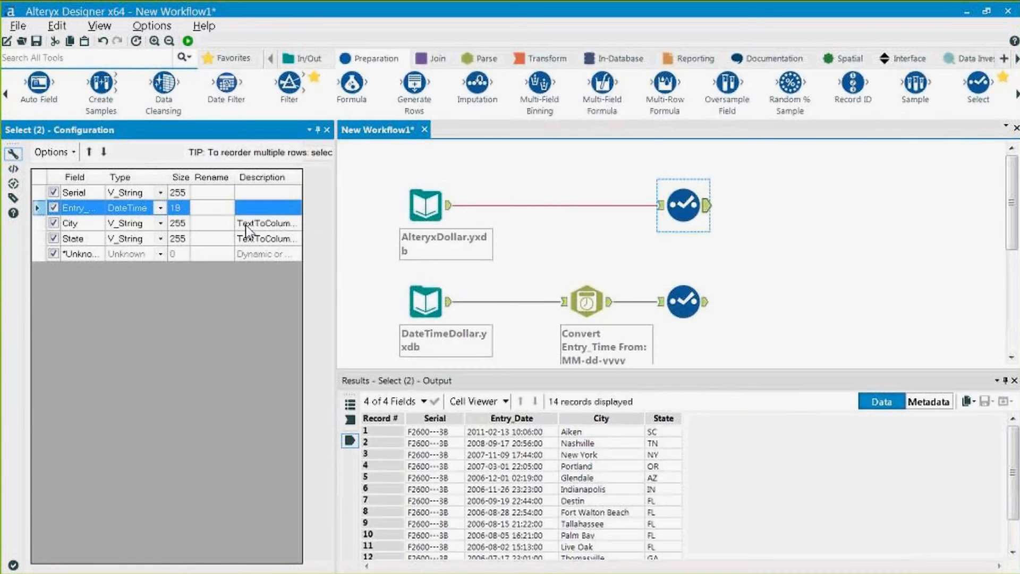
type("Date")
key("Return")
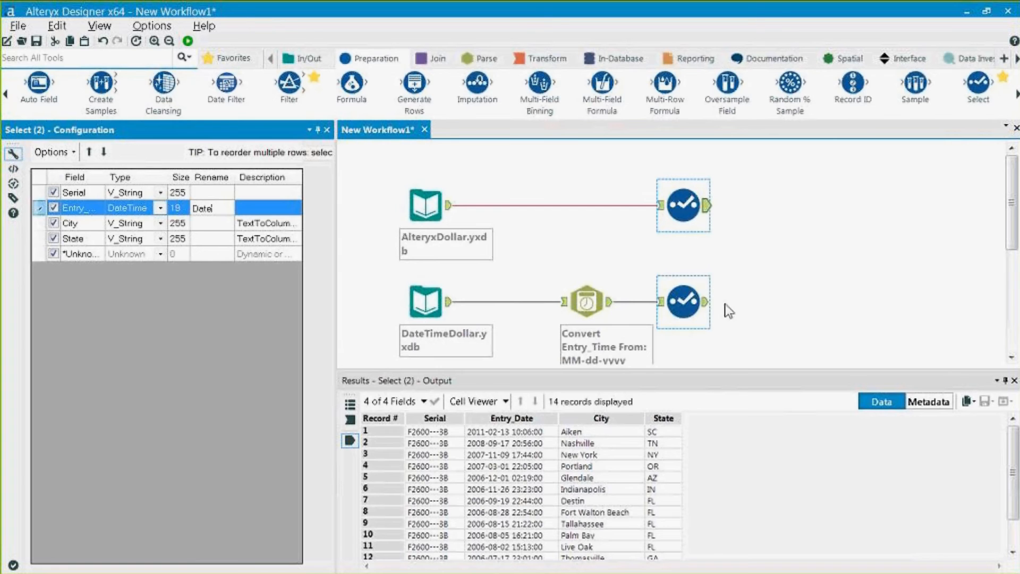
Exclude the Entry_Time field in the Select tool that follows the DateTime tool
left_click(690, 302)
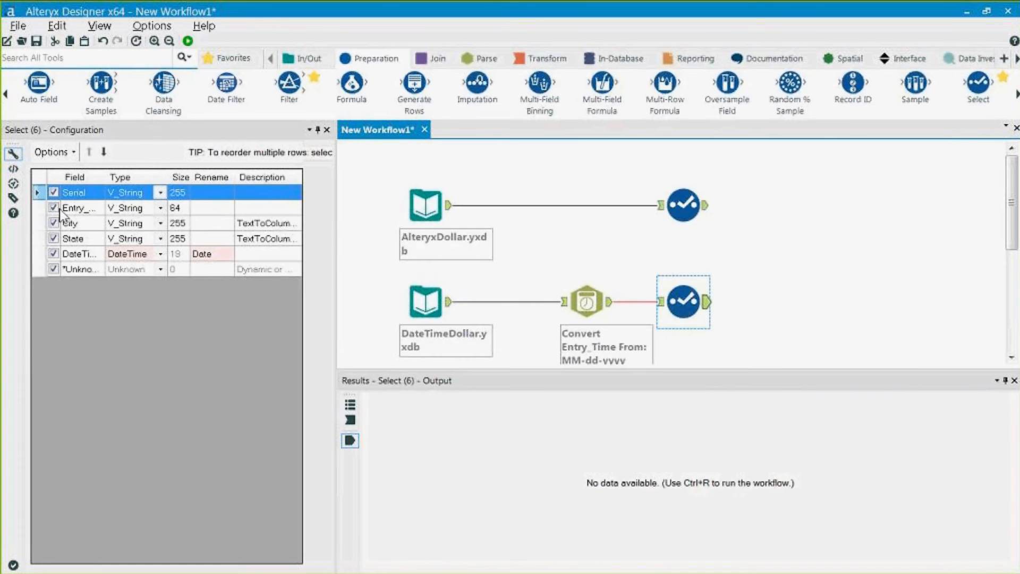
double_click(105, 177)
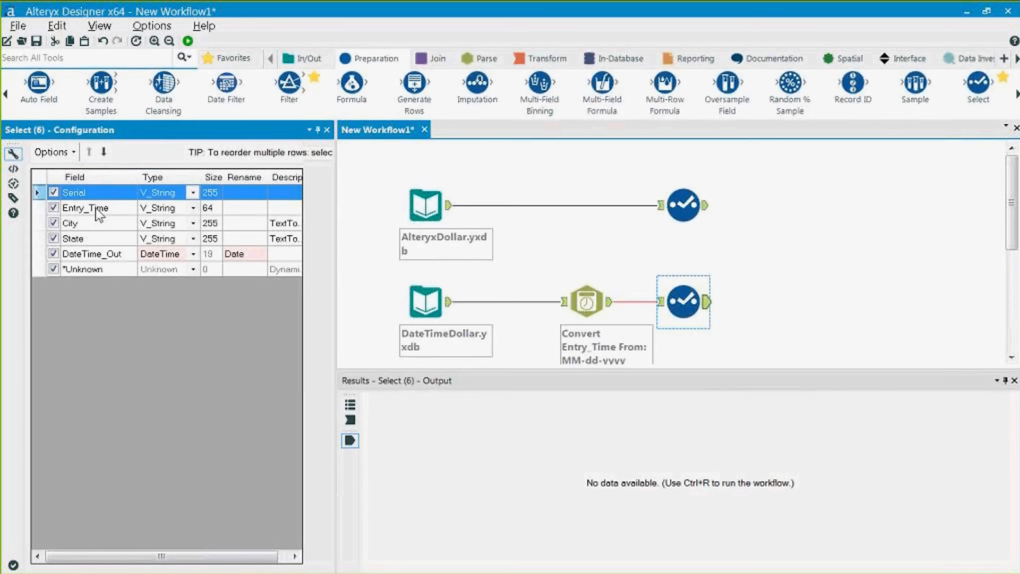
left_click(53, 208)
Run the workflow and examine the Date values in the output of the DateTimeDollar.yxdb Select tool
left_click(841, 309)
key("ctrl+r")
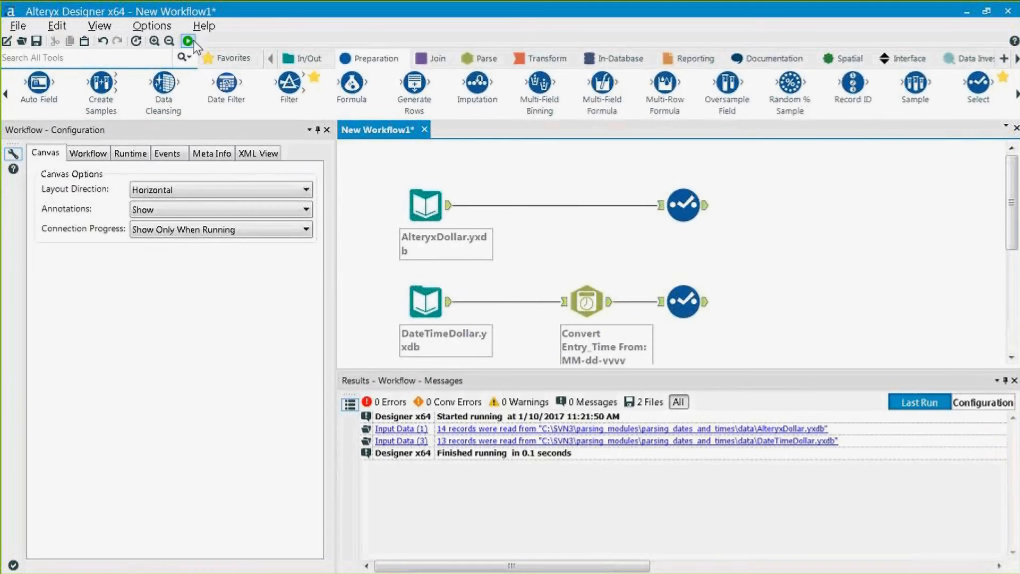
left_click(696, 305)
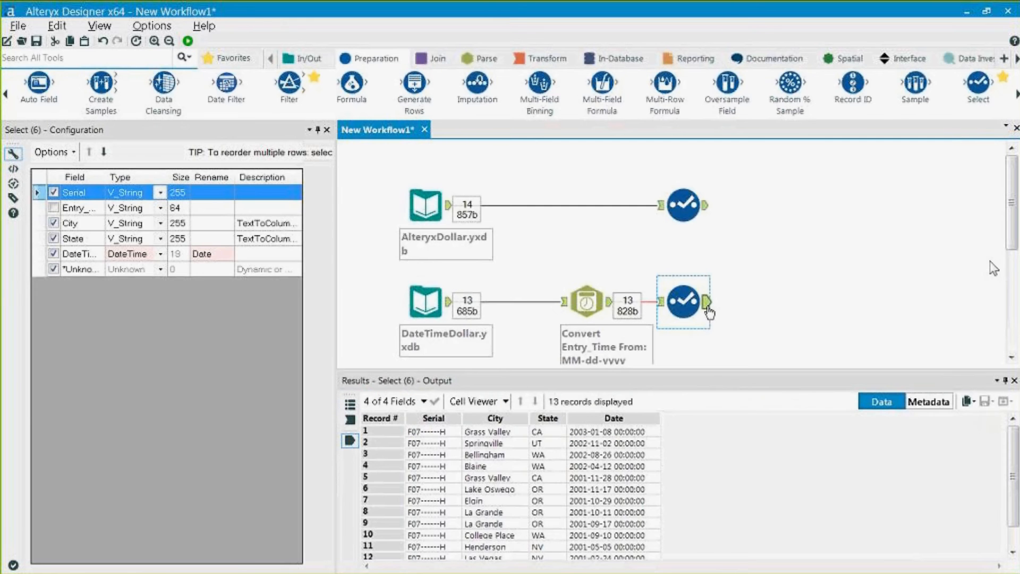
left_click(690, 207)
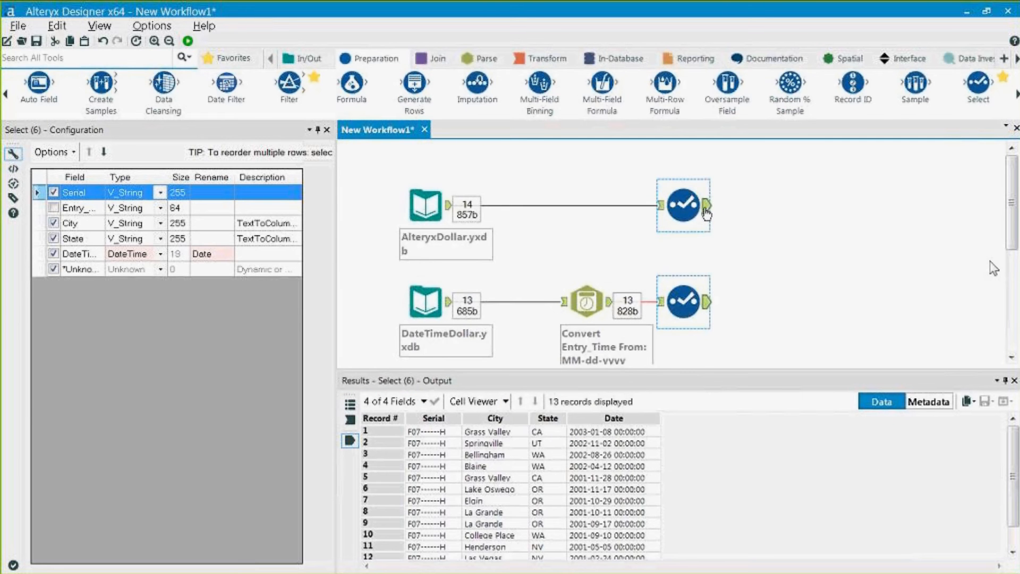
left_click(691, 306)
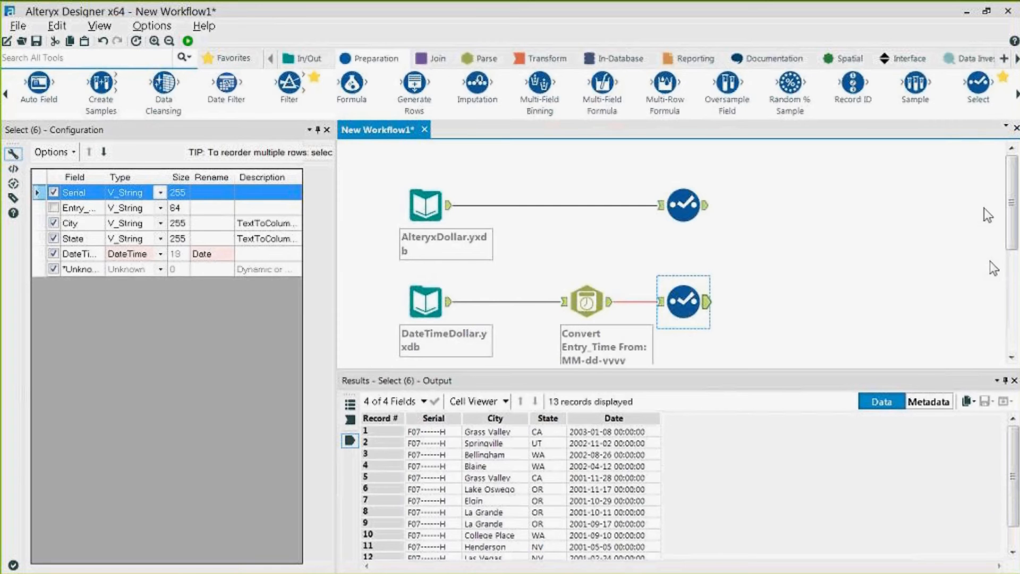
left_click(864, 211)
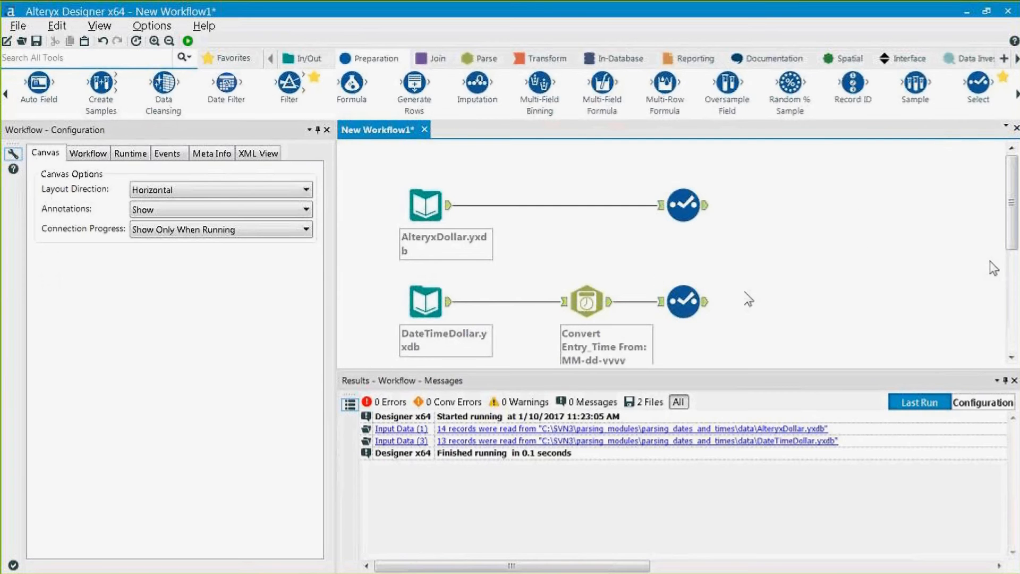
Review the date-and-time formats in the DateTime tool after DateTimeDollar.yxdb and set its input string format to dd/MM/yy hh:mm:ss
scroll(746, 291, "down", 1)
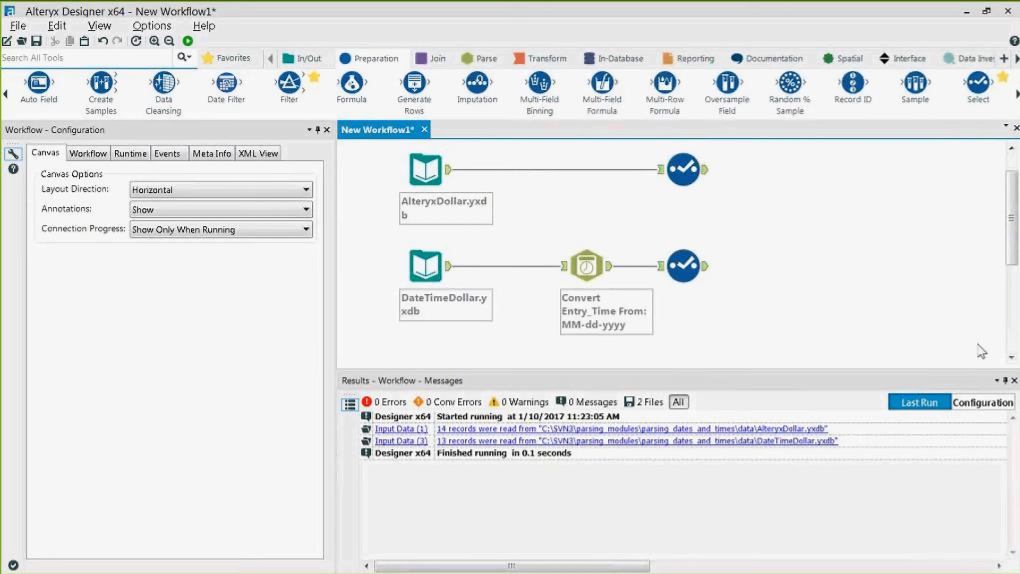
left_click(594, 269)
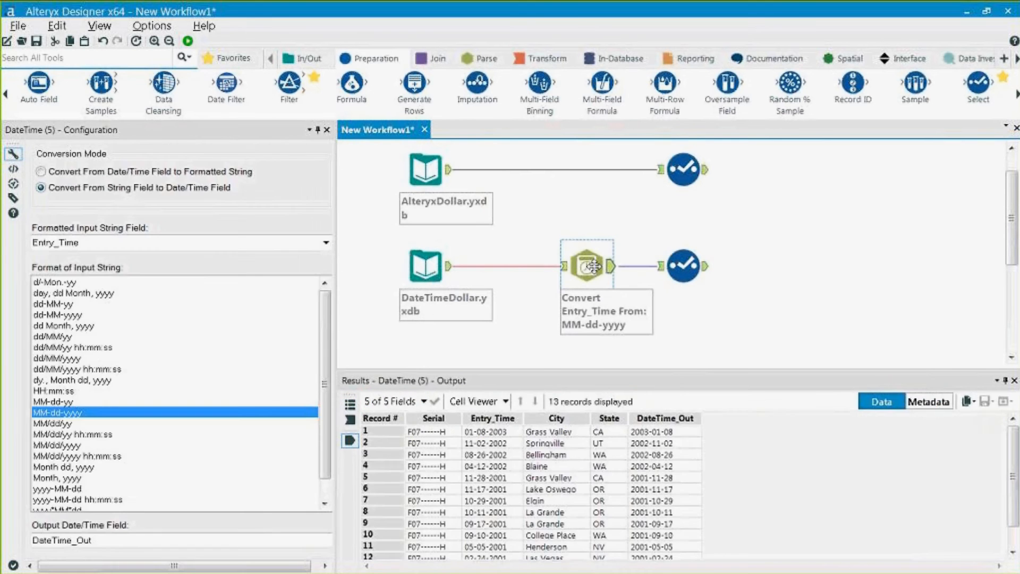
left_click_drag(327, 382, 326, 400)
left_click(91, 437)
left_click(92, 409)
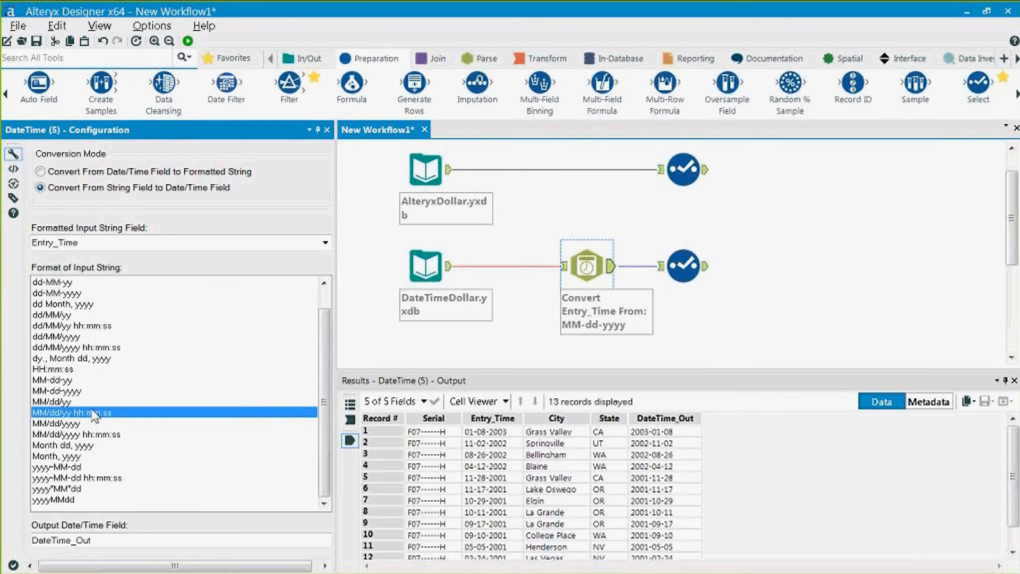
left_click(103, 326)
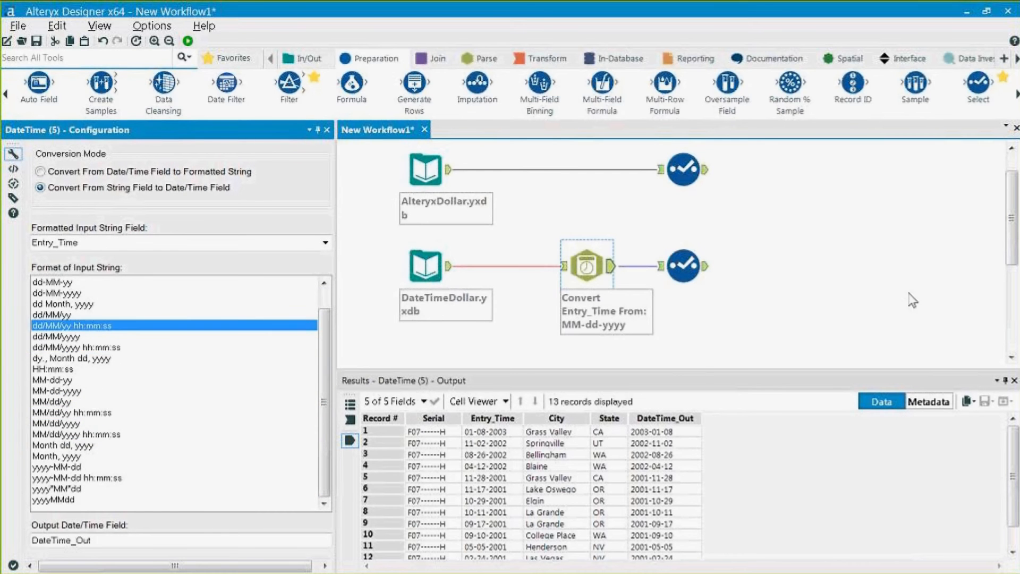
left_click(854, 296)
Add an Input Data tool below DateTimeDollar.yxdb, load SFDCDollar.yxdb and examine the Entry_Date values in its preview
scroll(732, 282, "down", 2)
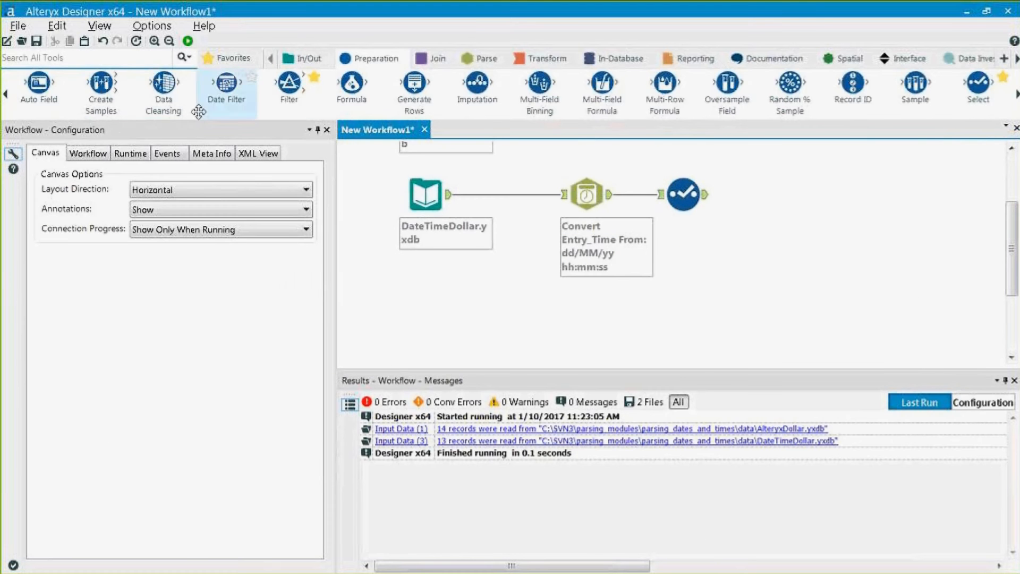
left_click(302, 58)
left_click_drag(223, 125, 426, 323)
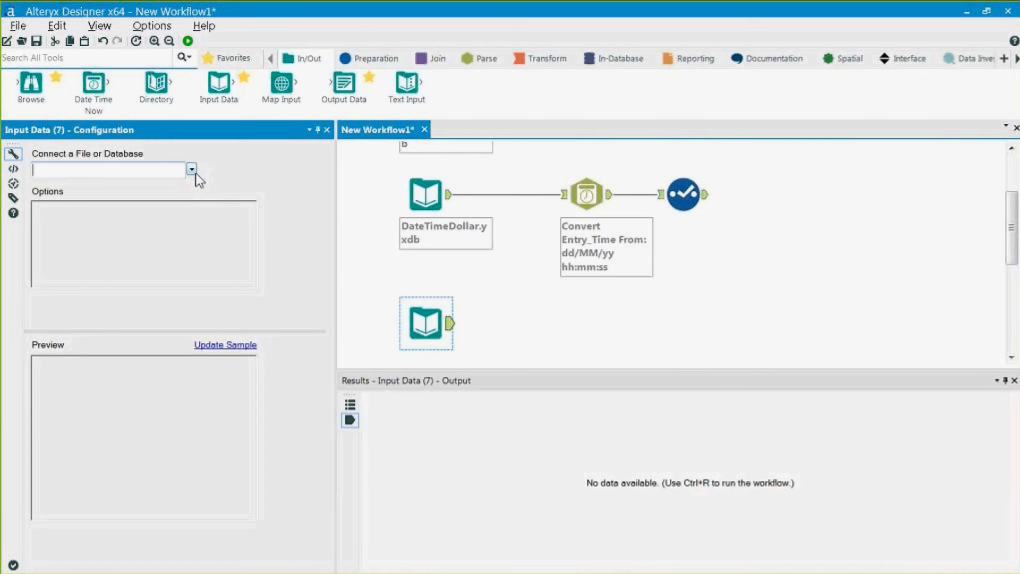
left_click(191, 169)
left_click(188, 187)
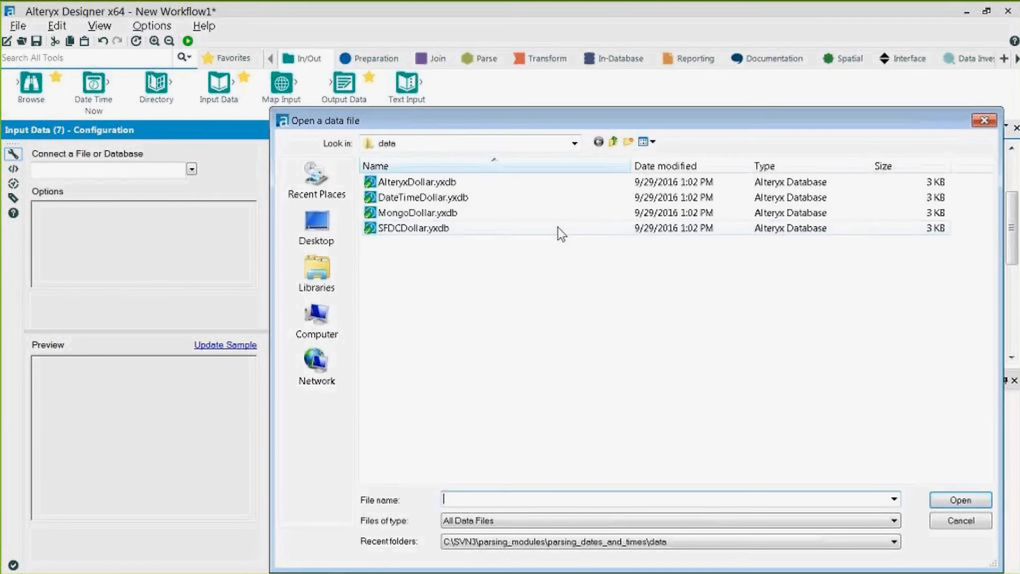
left_click(558, 227)
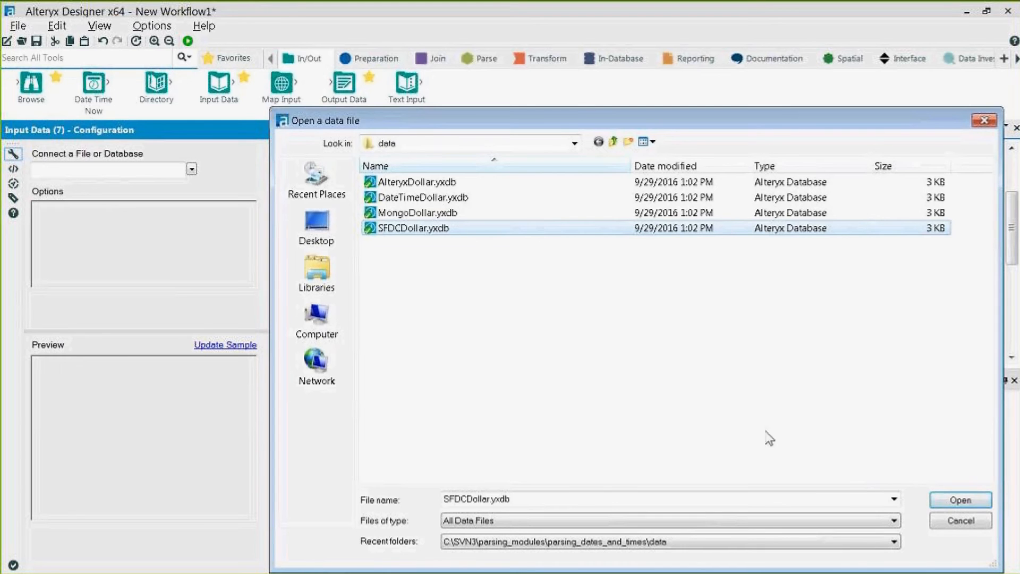
left_click(954, 499)
left_click_drag(165, 514, 226, 514)
left_click_drag(174, 380, 200, 419)
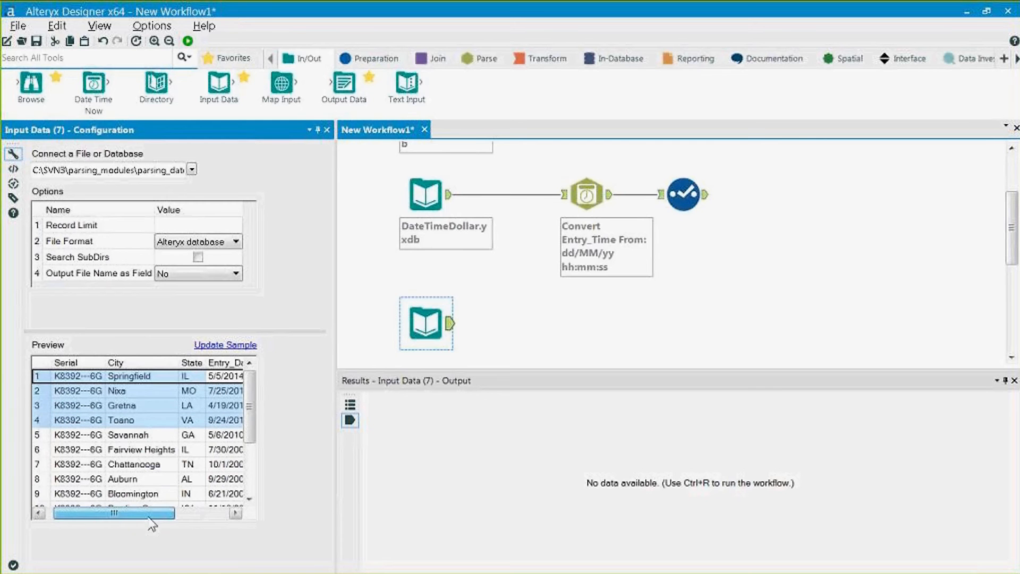
Connect a DateTime tool to SFDCDollar.yxdb, try the MM/dd/yyyy hh:mm:ss input string format and compare it with the previewed Entry_Date values
left_click(479, 58)
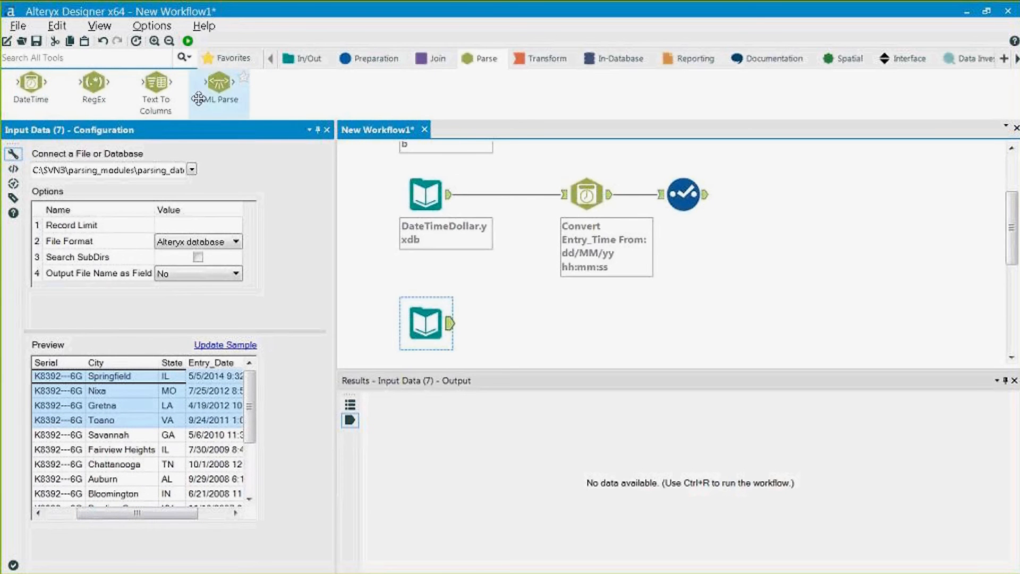
left_click_drag(31, 96, 544, 324)
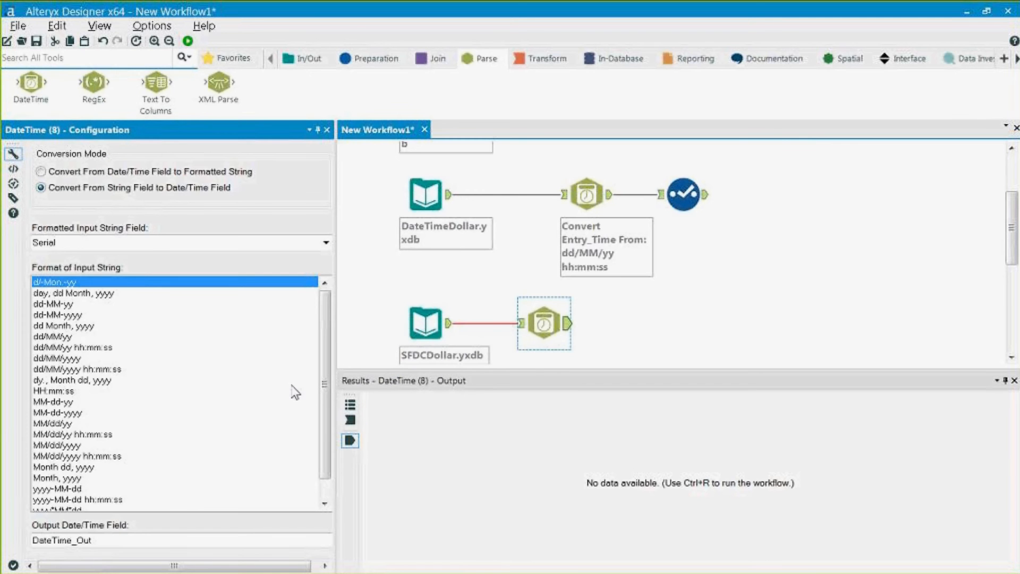
left_click(58, 456)
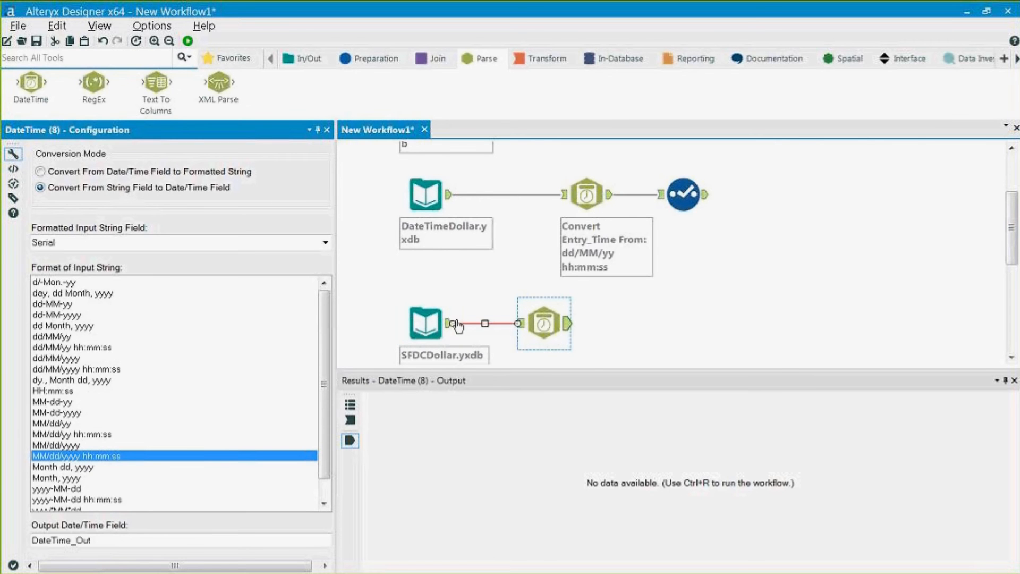
left_click(427, 323)
left_click_drag(142, 518, 203, 518)
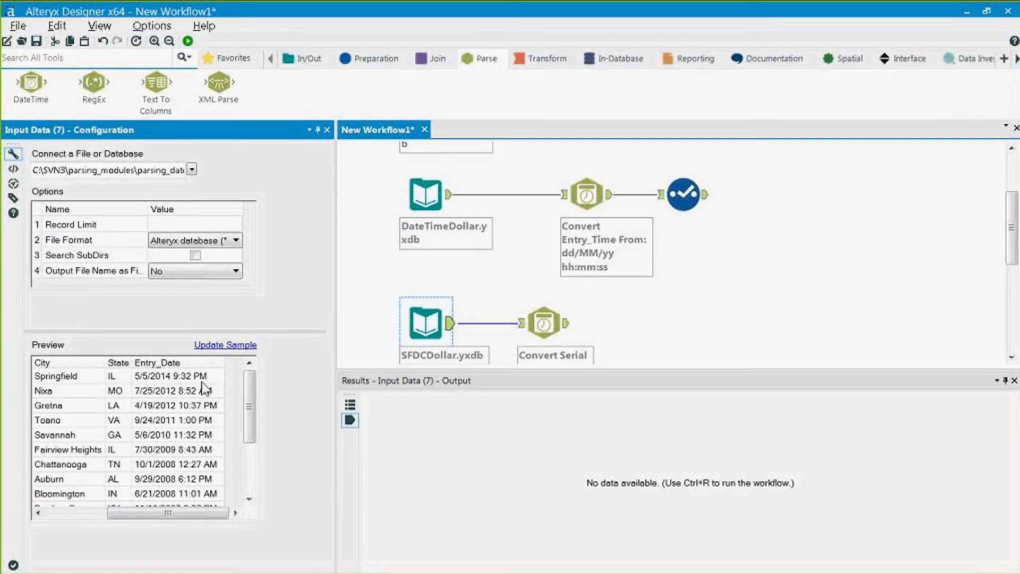
Run the workflow, compare DateTime_Out with Entry_Date in the DateTime tool's output, and delete the DateTime tool after SFDCDollar.yxdb
left_click(635, 327)
key("ctrl+r")
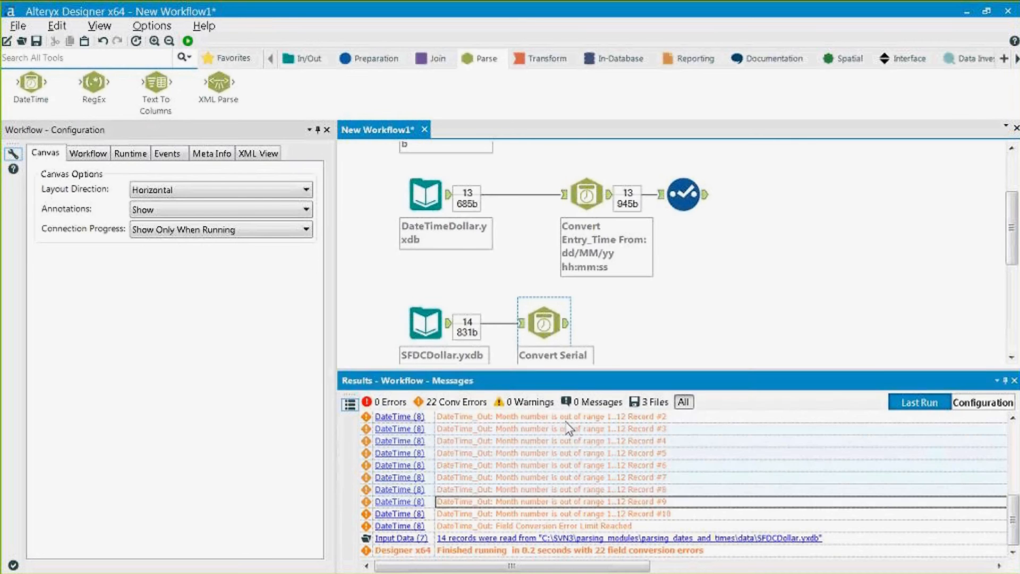
left_click(543, 323)
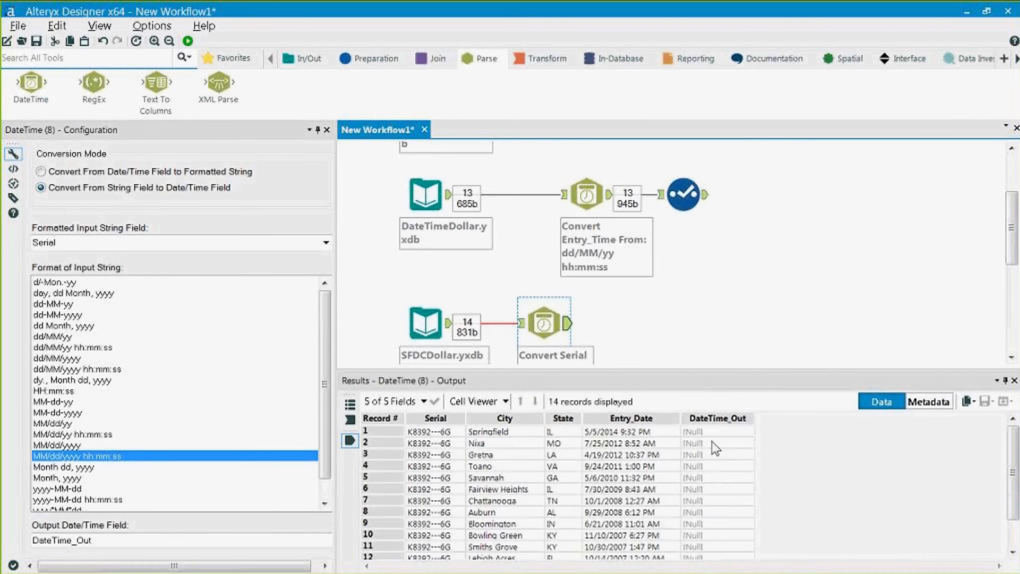
left_click_drag(712, 442, 717, 559)
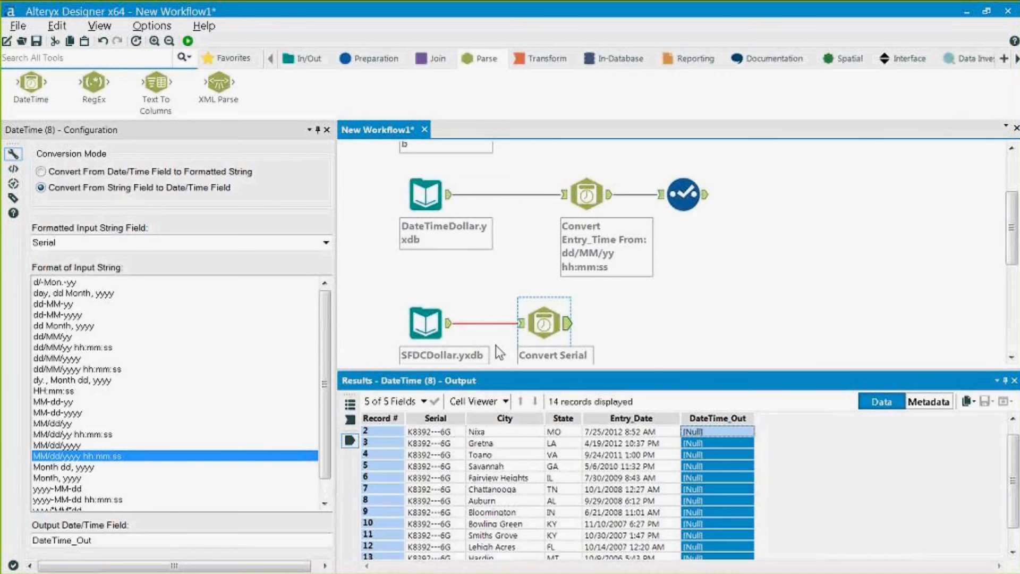
left_click(547, 327)
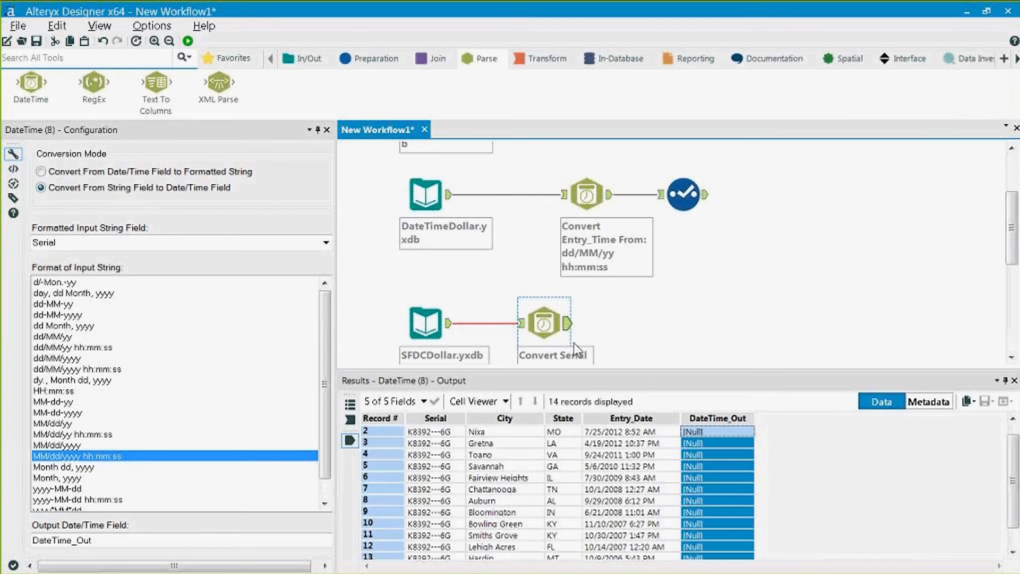
left_click_drag(655, 432, 674, 513)
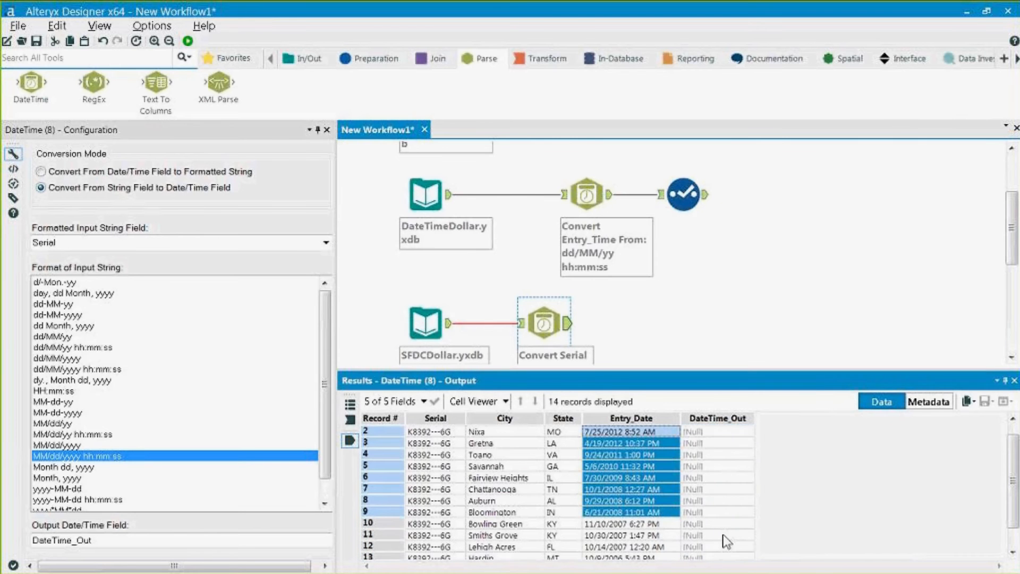
left_click(597, 310)
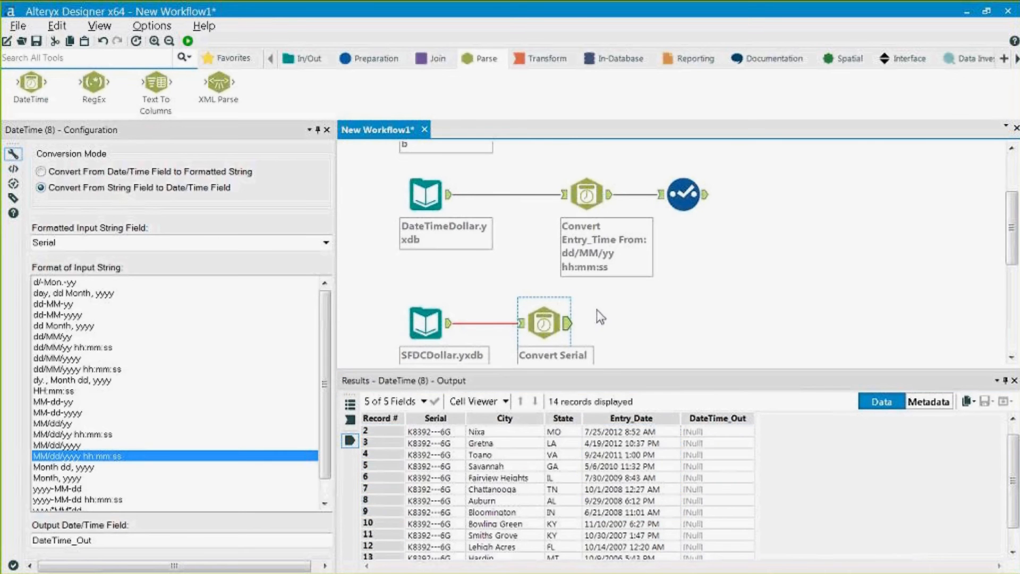
key("Delete")
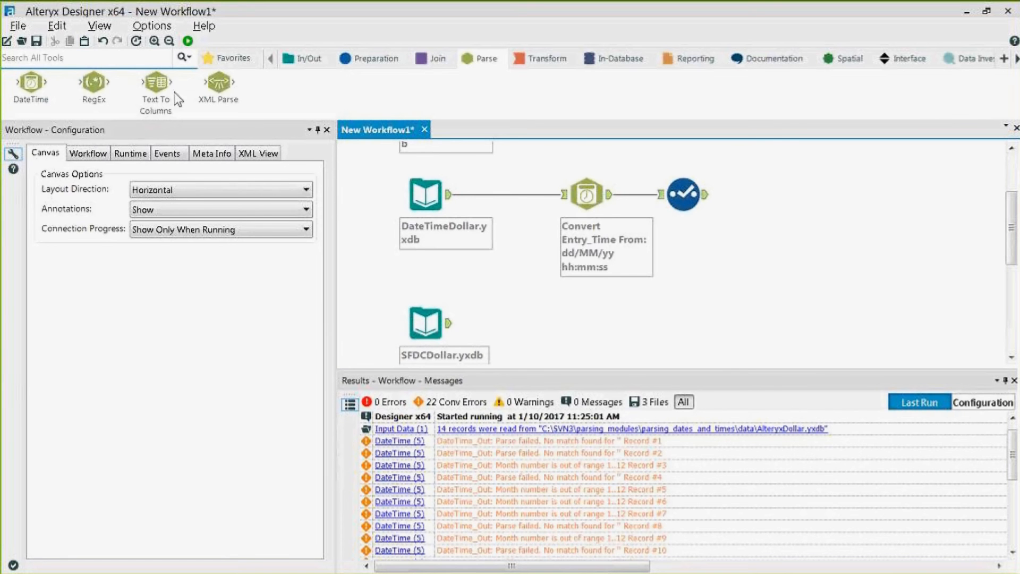
Connect a Text To Columns tool to SFDCDollar.yxdb and choose Entry_Date as the field to split
left_click_drag(166, 98, 533, 323)
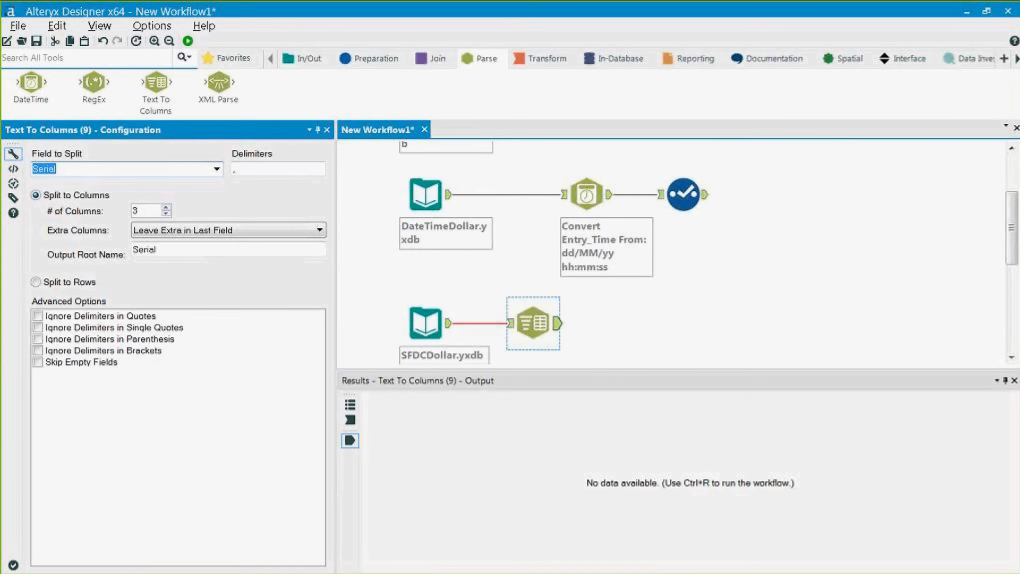
left_click(216, 169)
left_click(215, 215)
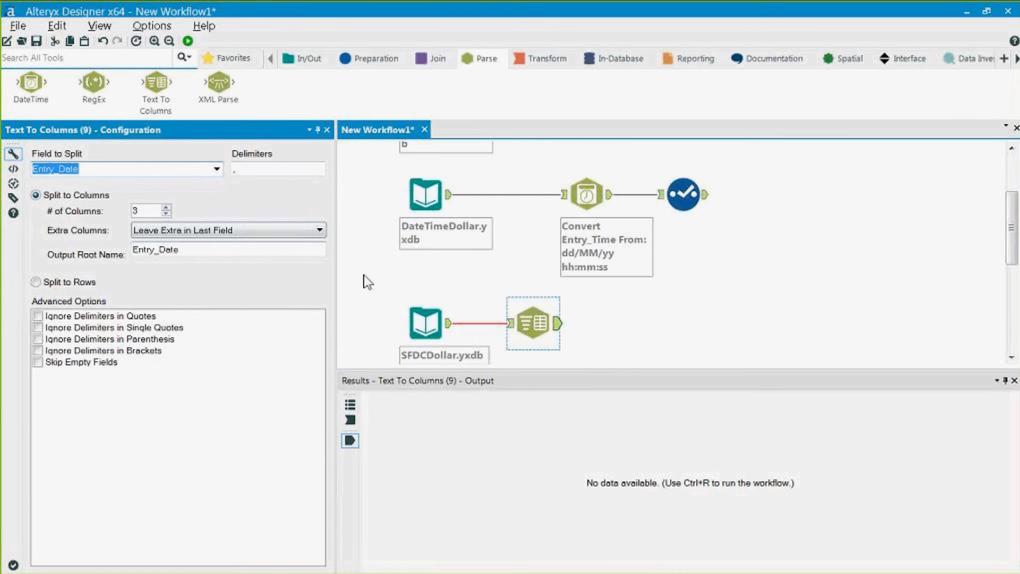
Set the Text To Columns delimiters to slash, space and colon, checking them against the Entry_Date values of SFDCDollar.yxdb
left_click(257, 170)
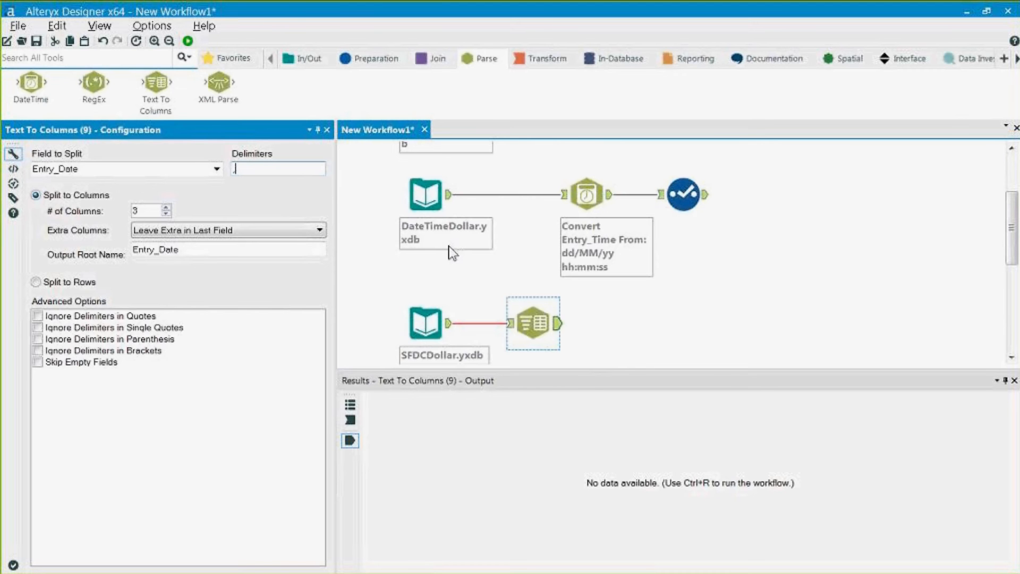
key("BackSpace")
type("/")
key("ctrl+r")
left_click(533, 323)
left_click(268, 169)
type("/ :")
left_click(425, 321)
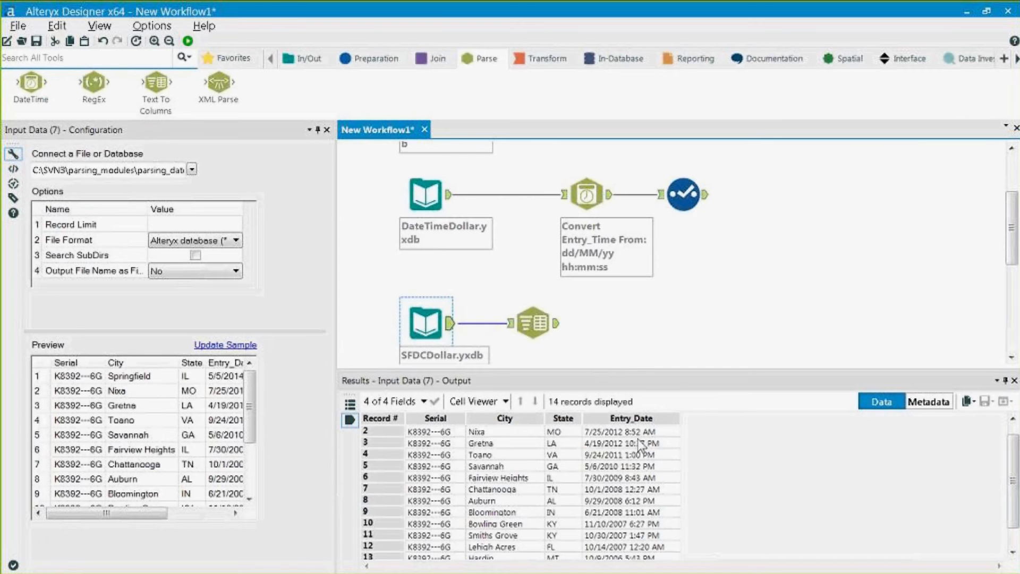
left_click(539, 310)
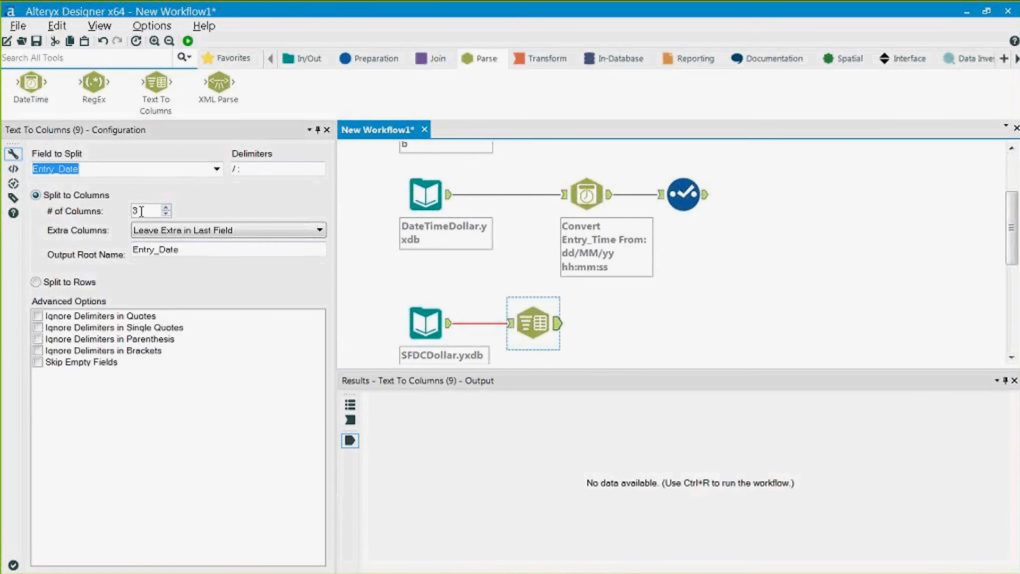
Check the parts of the Entry_Date values, set the Text To Columns tool to 6 columns and run the workflow to view its output
left_click(415, 313)
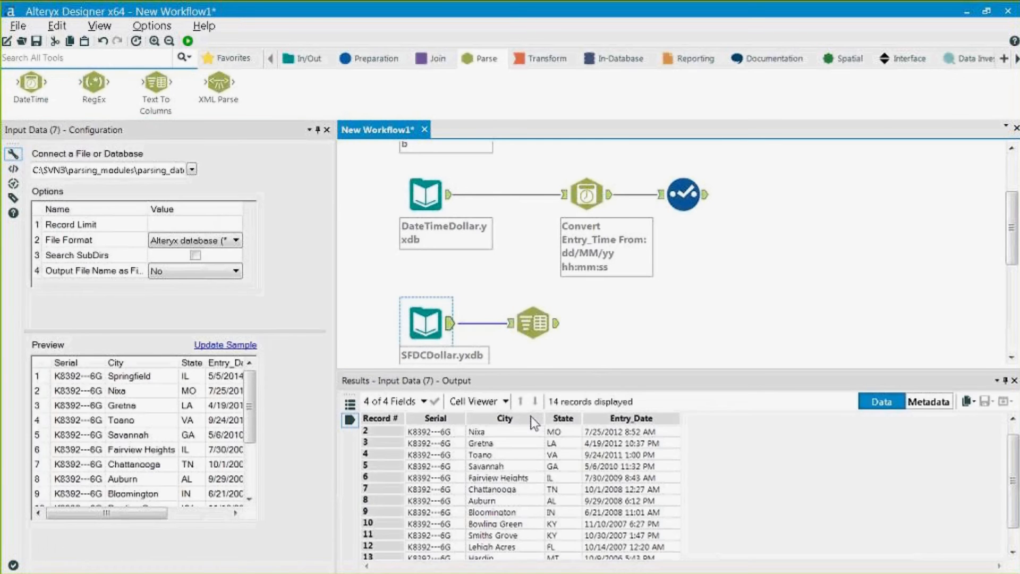
left_click(587, 433)
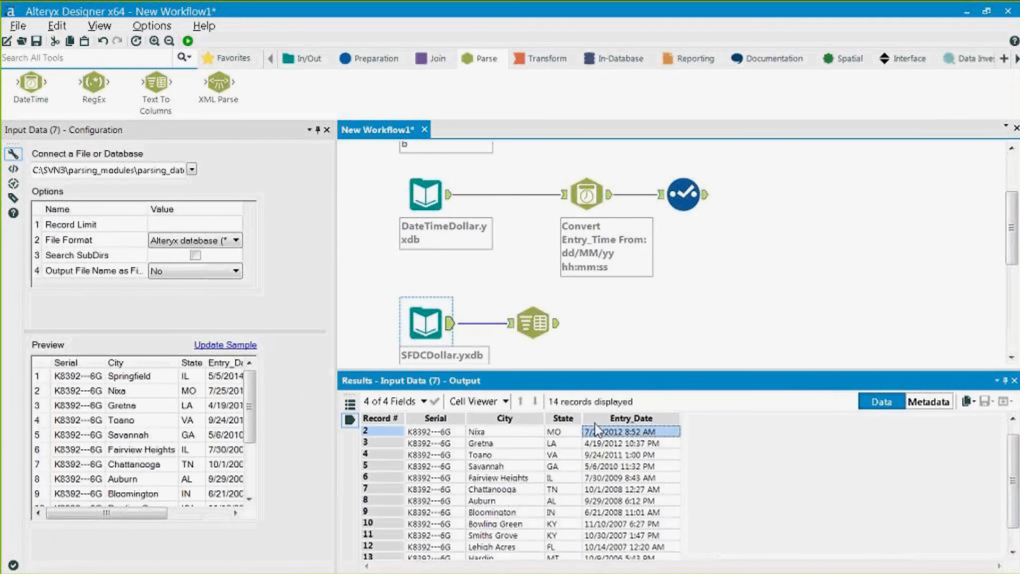
left_click_drag(594, 431, 605, 433)
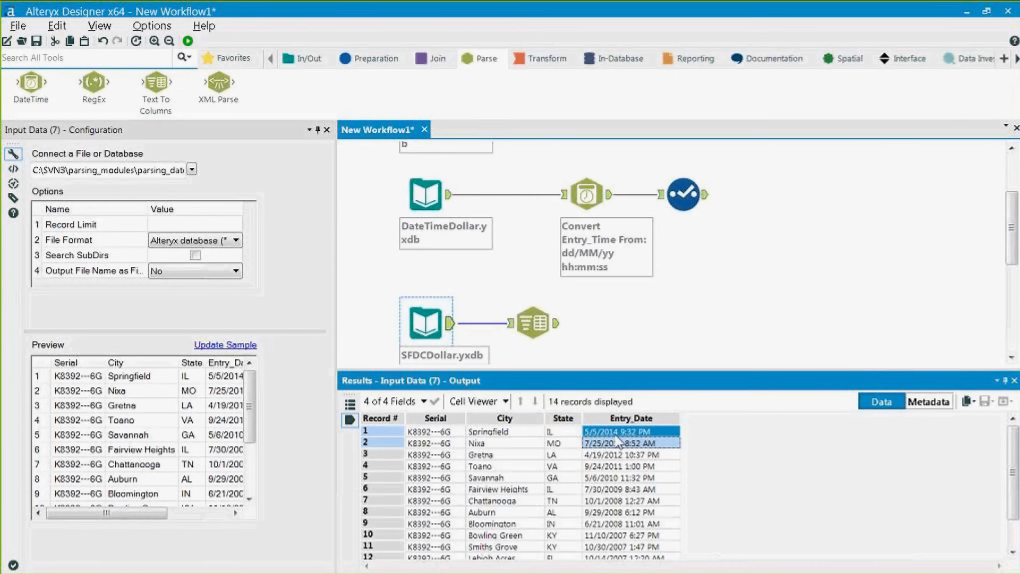
left_click(533, 323)
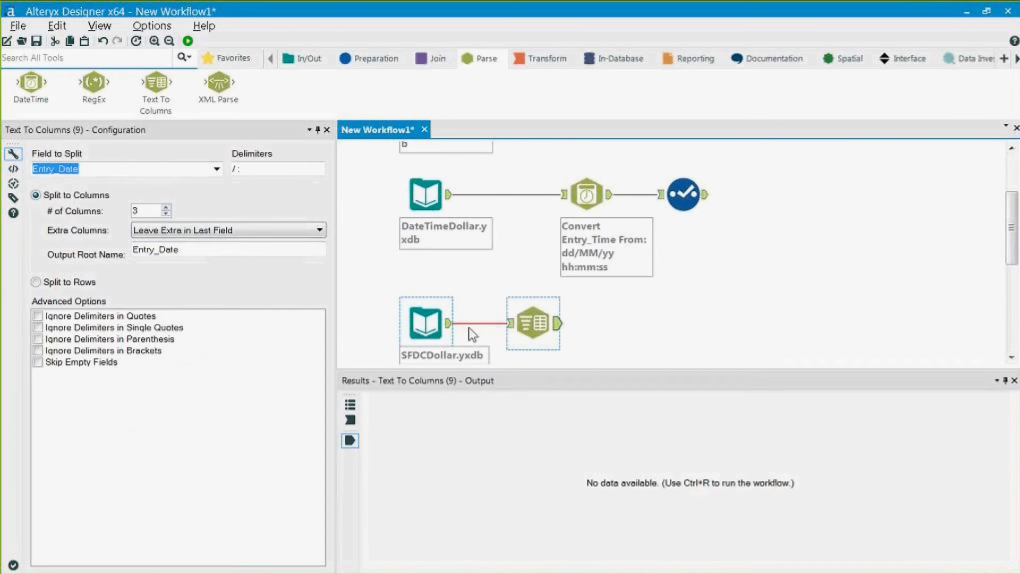
left_click(147, 212)
type("6")
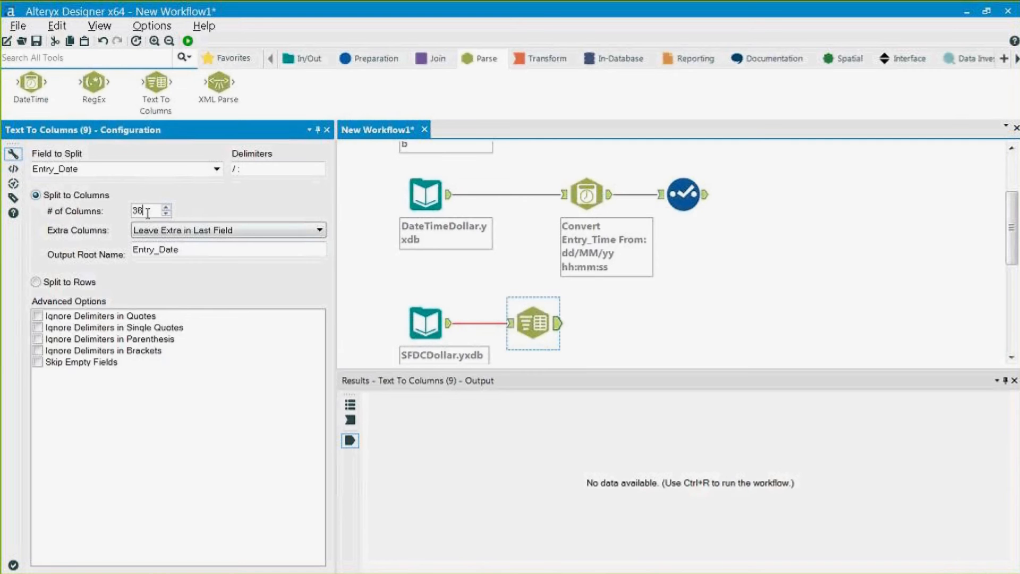
key("BackSpace")
key("BackSpace")
type("6")
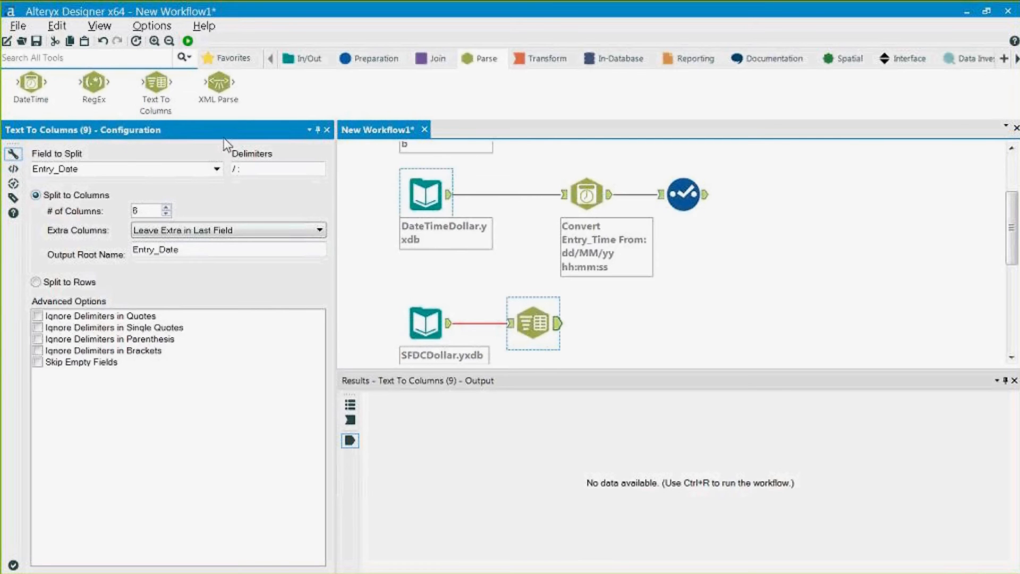
left_click(187, 41)
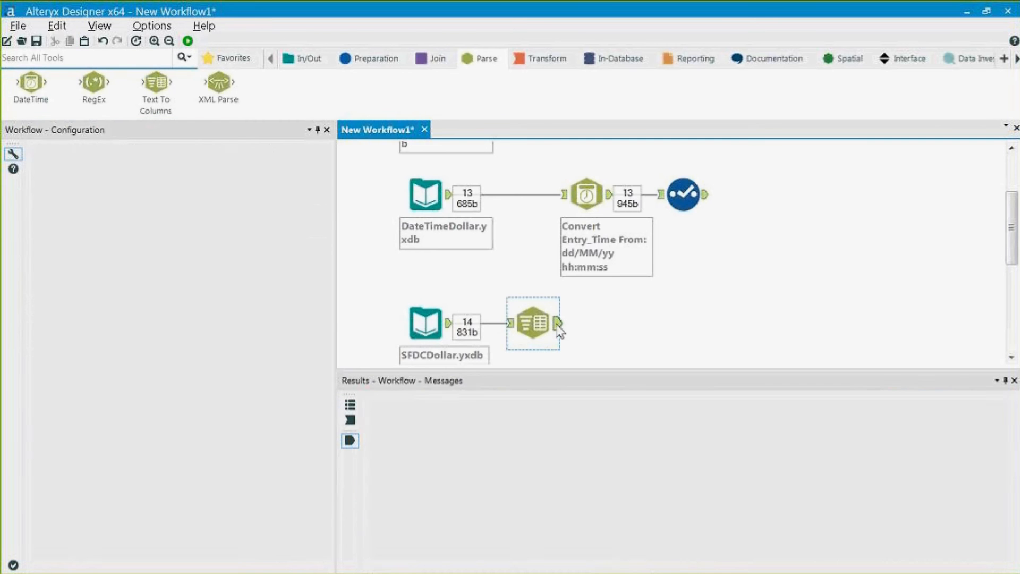
left_click(557, 324)
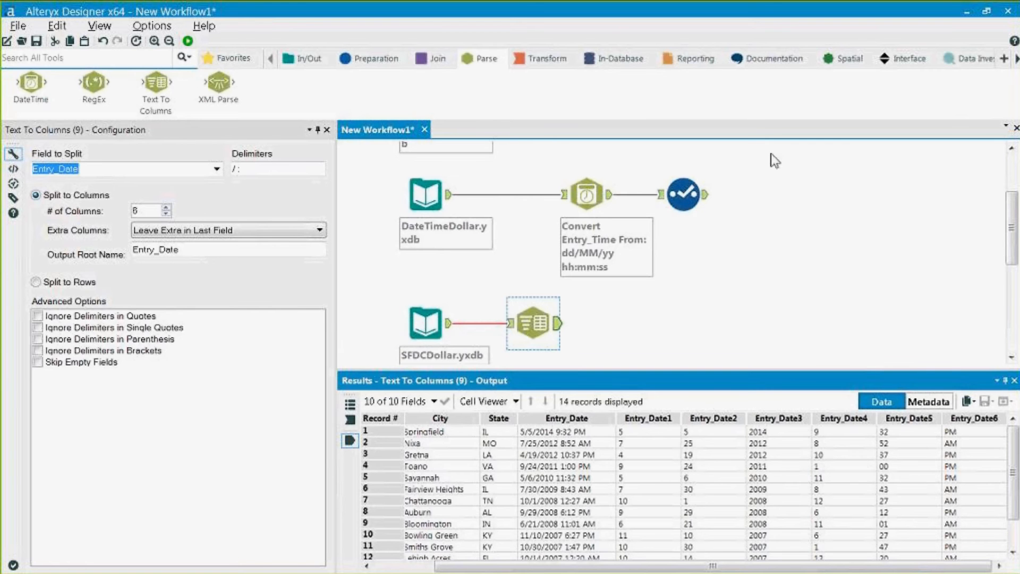
Connect a Select tool after the Text To Columns tool and widen its Field column to show the full field names
left_click(370, 60)
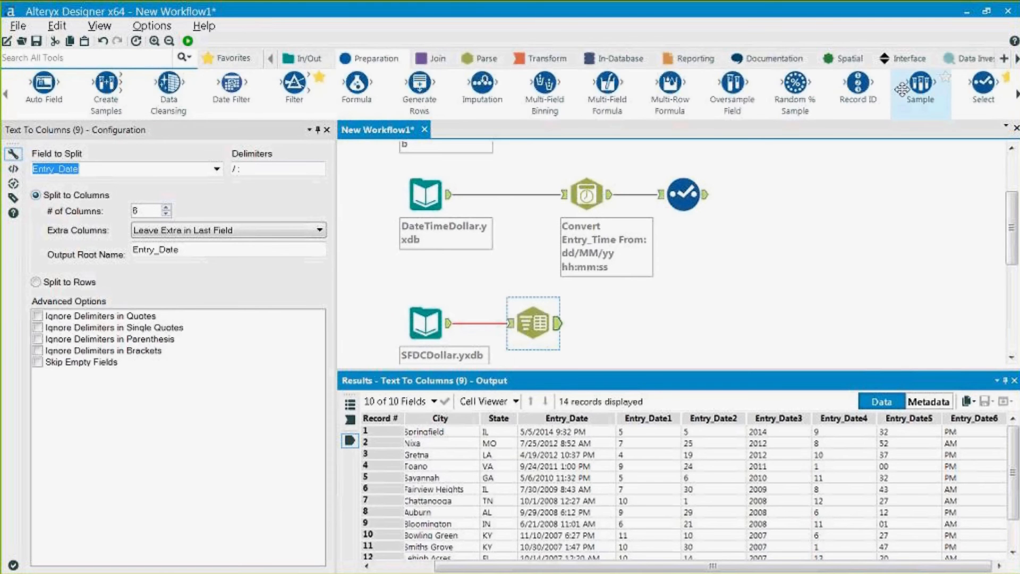
left_click_drag(980, 84, 628, 323)
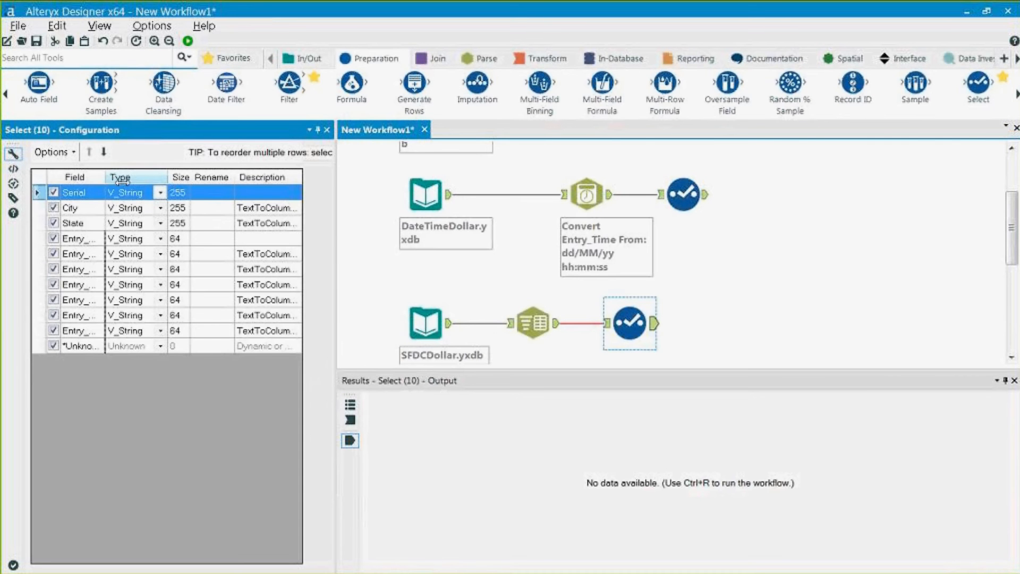
left_click_drag(106, 177, 140, 178)
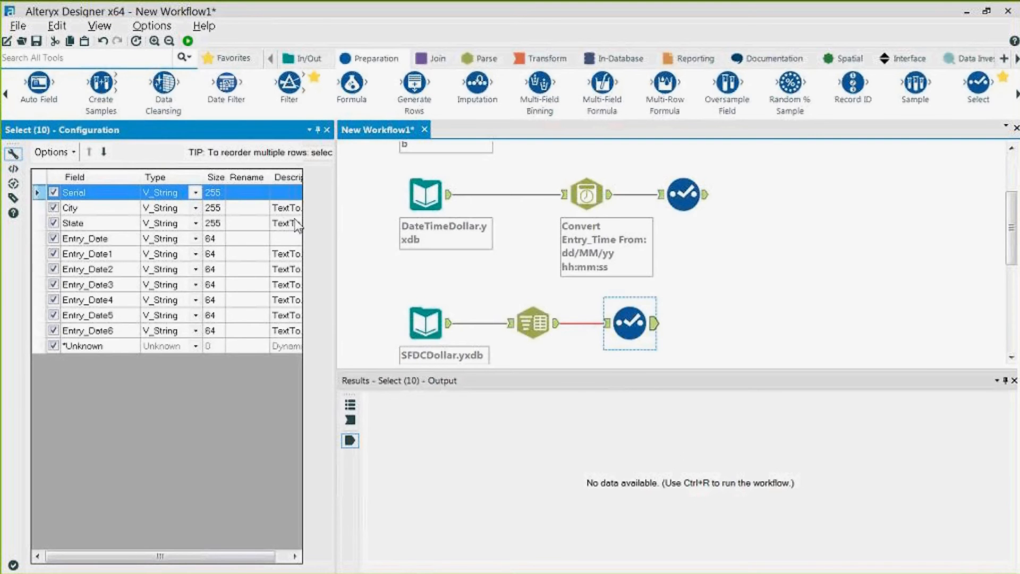
Rename Entry_Date1, Entry_Date2 and Entry_Date3 in the Select tool as Month, Day and Year
left_click(254, 265)
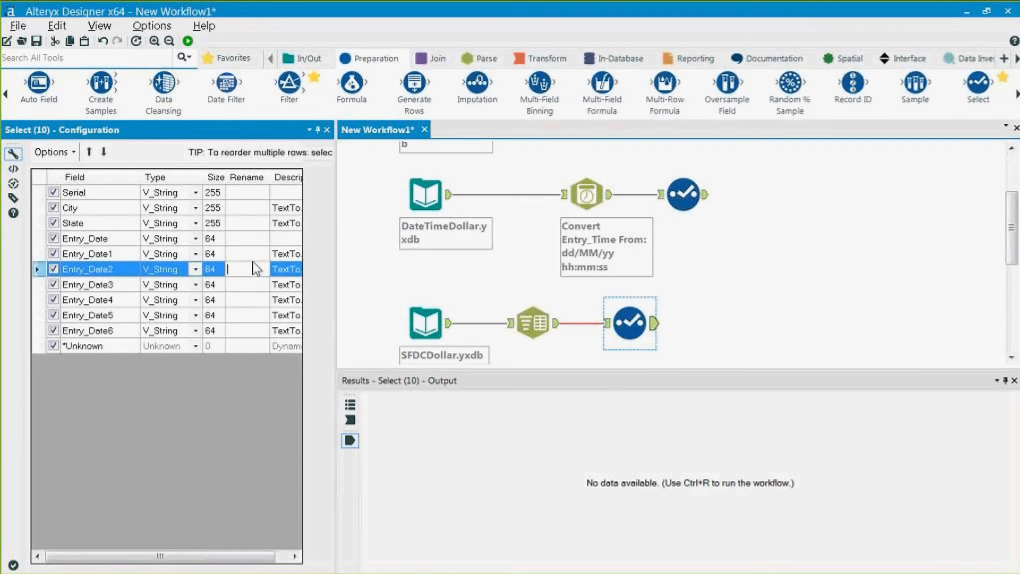
key("Up")
type("Month")
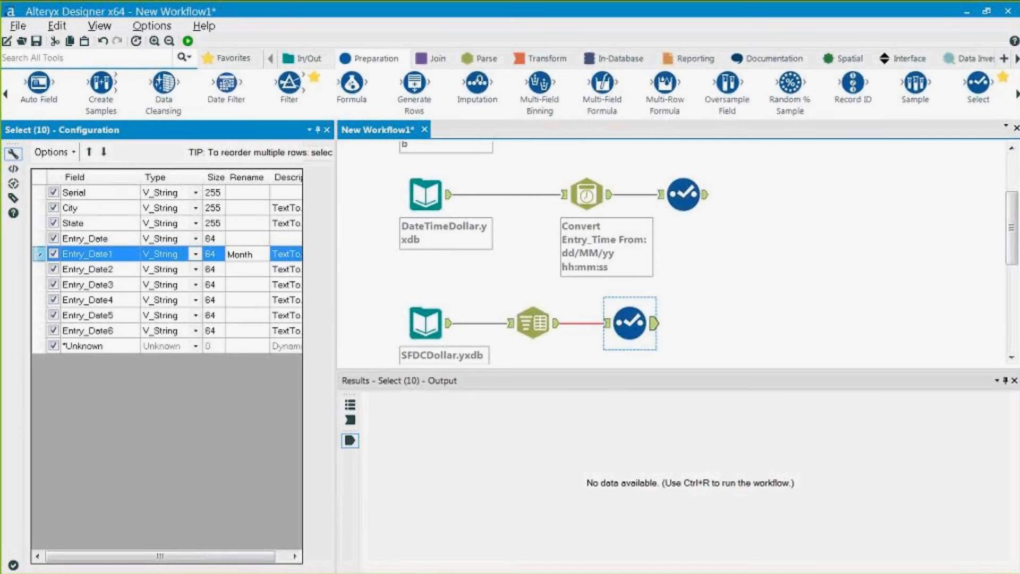
key("Tab")
left_click(241, 265)
type("Day")
left_click(237, 282)
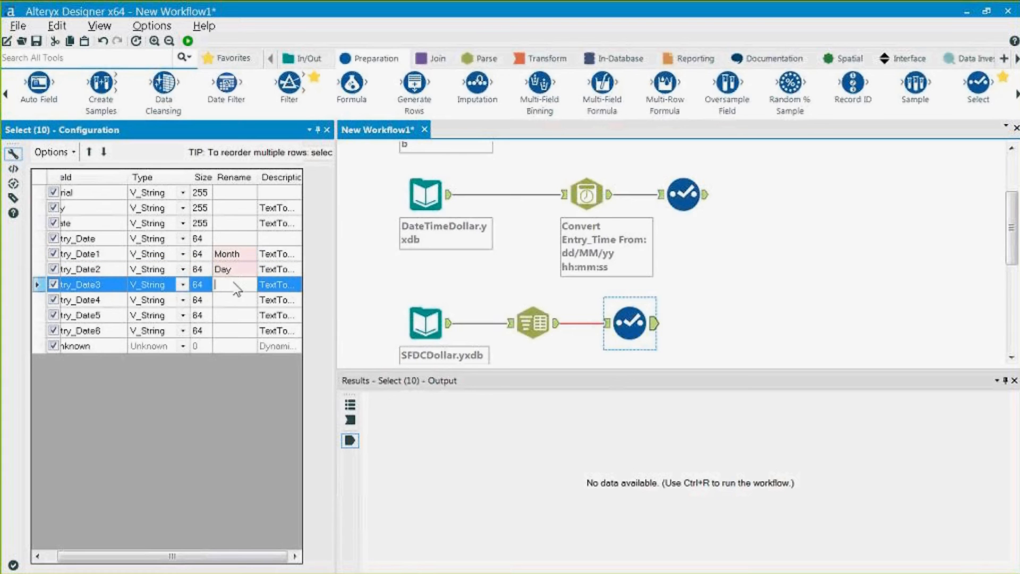
type("Year")
Rename Entry_Date4, Entry_Date5 and Entry_Date6 as Hour, Min and AMPM, and run the workflow to view the Select tool's output
left_click(222, 297)
type("Hour")
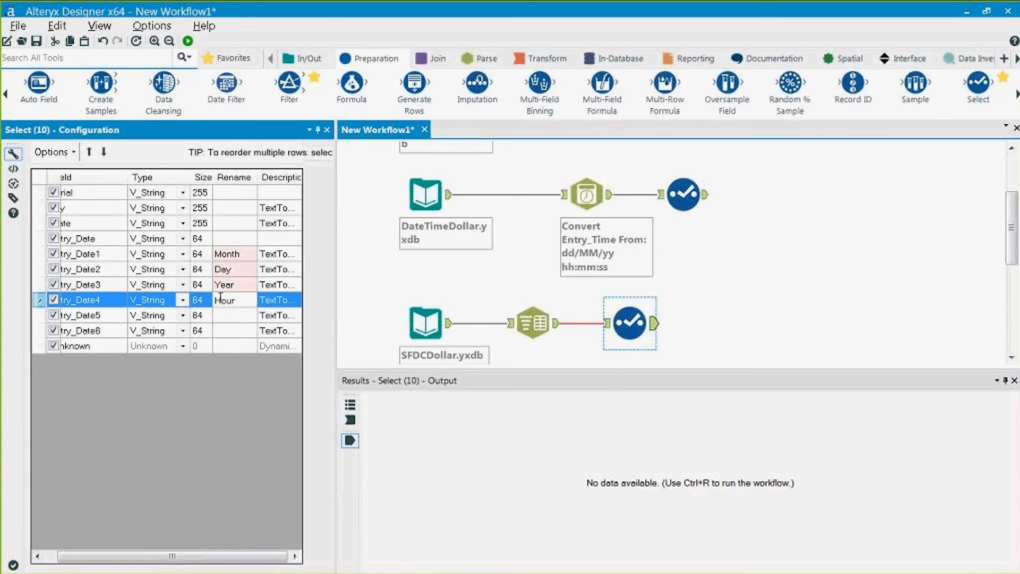
left_click(223, 314)
type("Min")
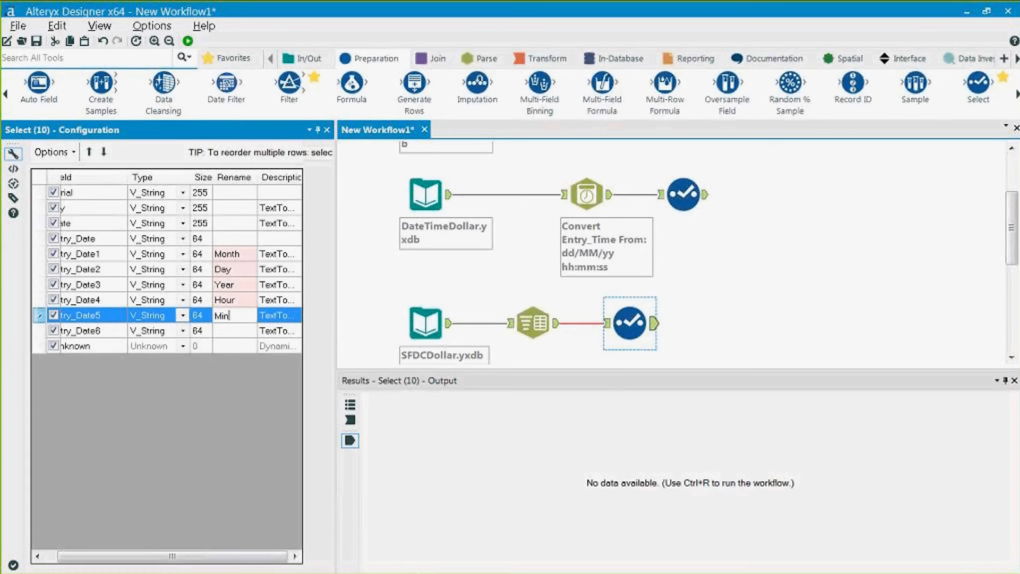
left_click(229, 330)
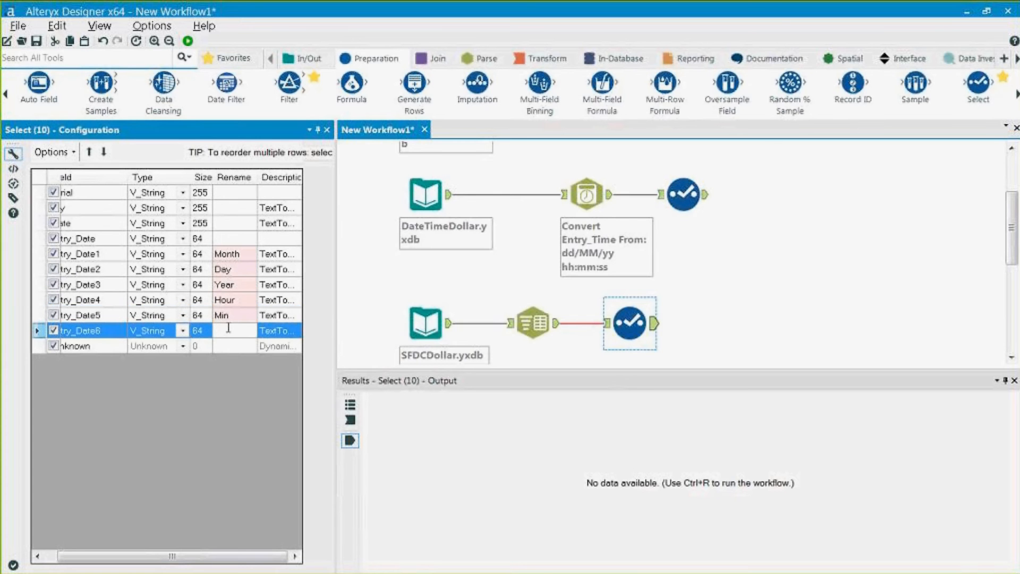
type("AMPM")
key("ctrl+r")
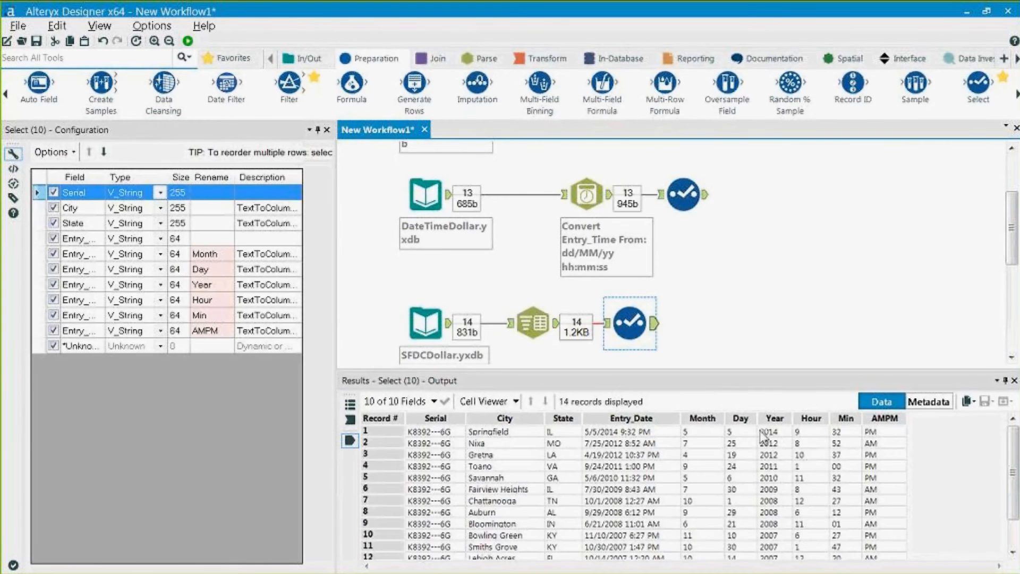
left_click(701, 423)
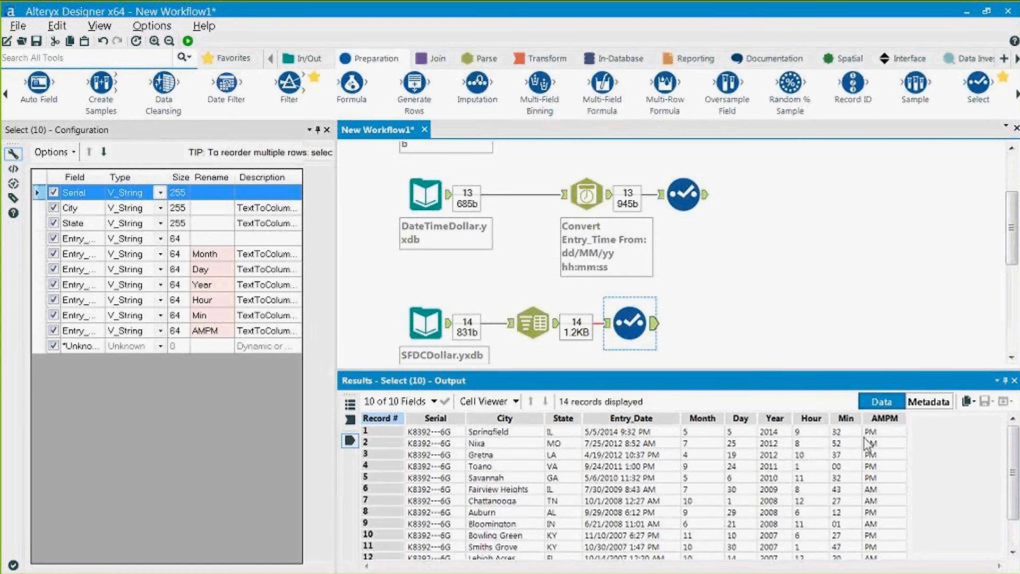
Check the Text To Columns tool's output root name against its output field names, and return to the Select tool's output
left_click(533, 324)
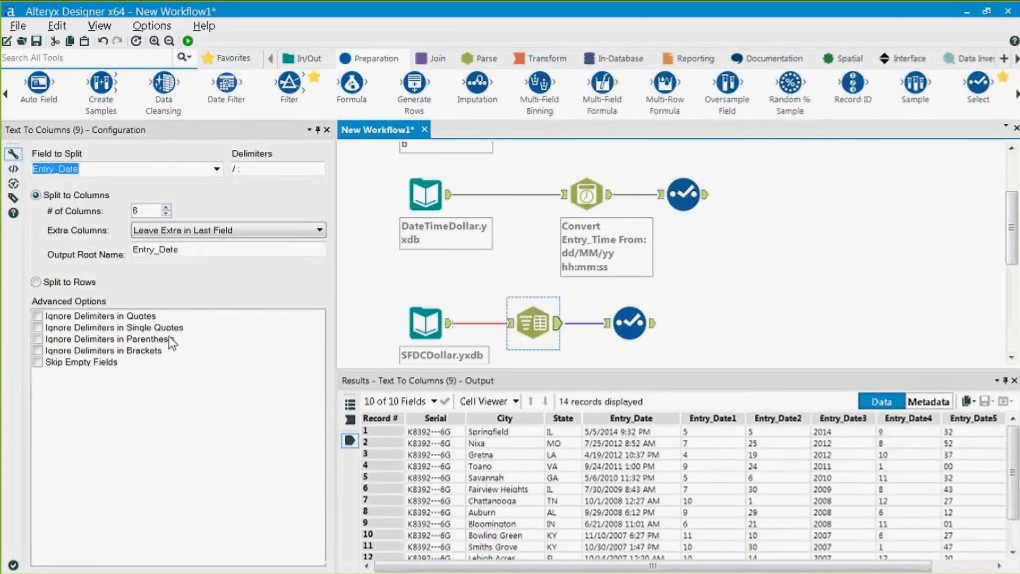
left_click_drag(180, 249, 139, 254)
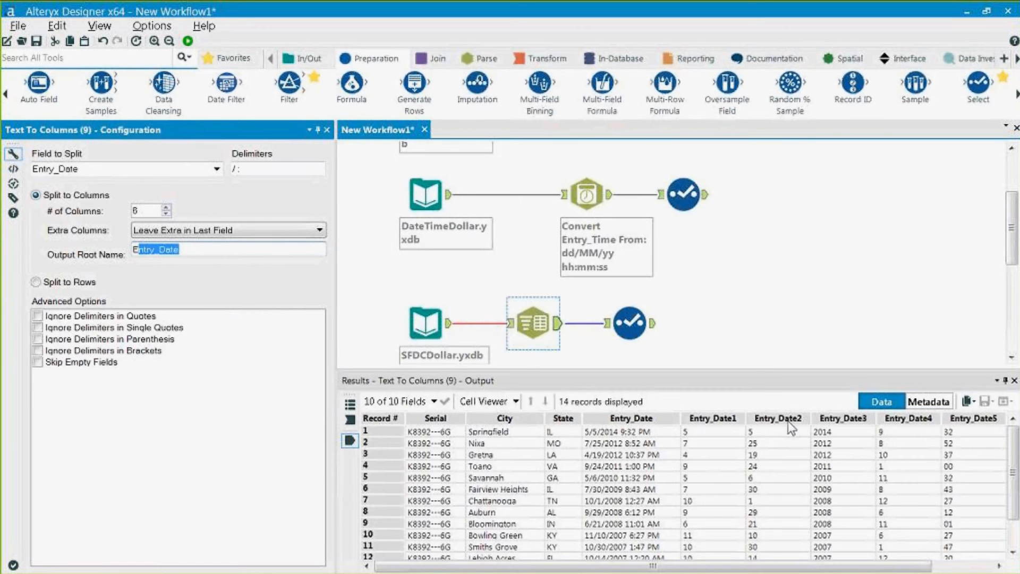
left_click(626, 325)
left_click(649, 326)
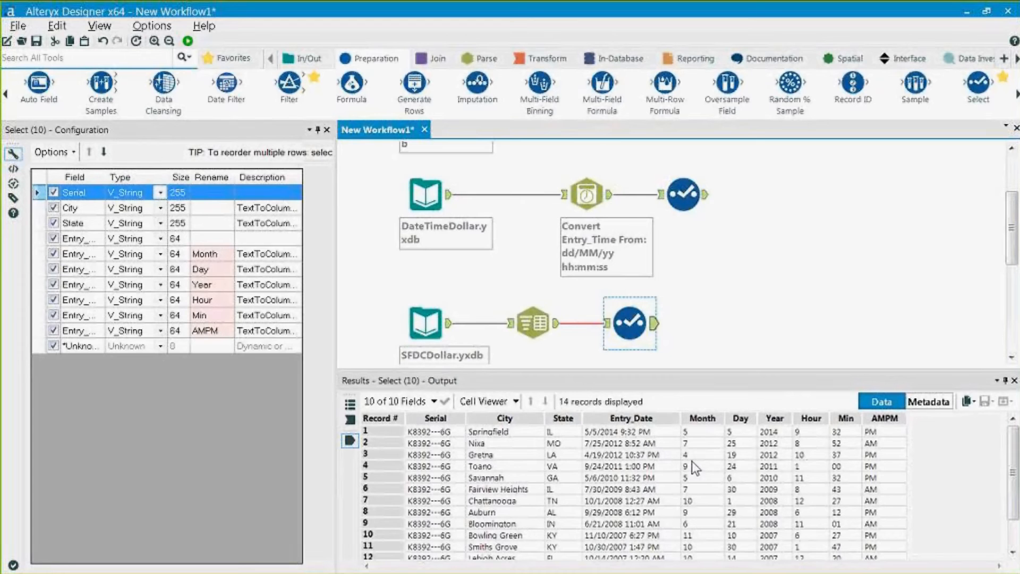
Examine the Month, Day, Hour, Min and AMPM values in the Select tool's output for missing leading zeros
left_click_drag(686, 431, 738, 494)
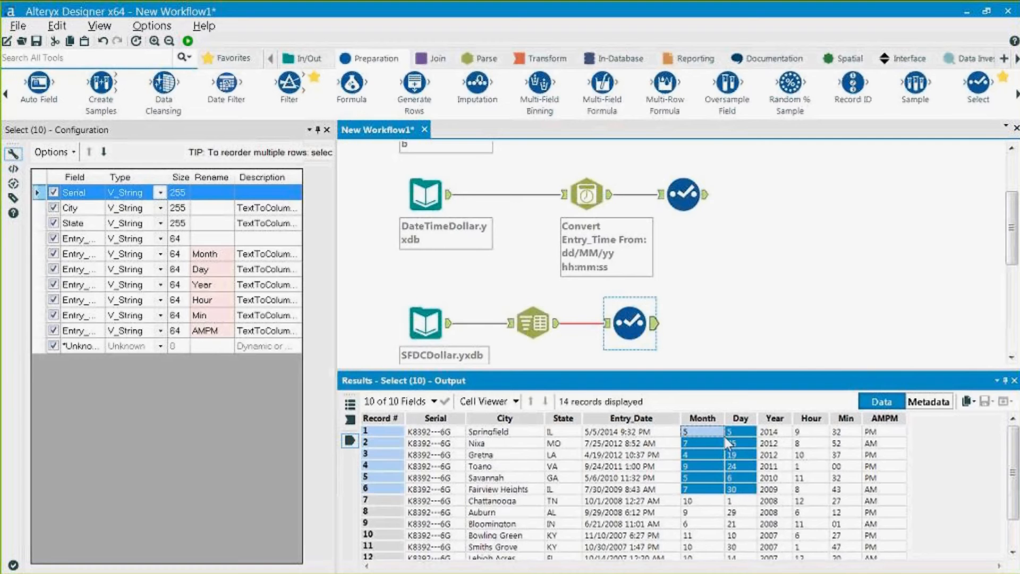
left_click(693, 433)
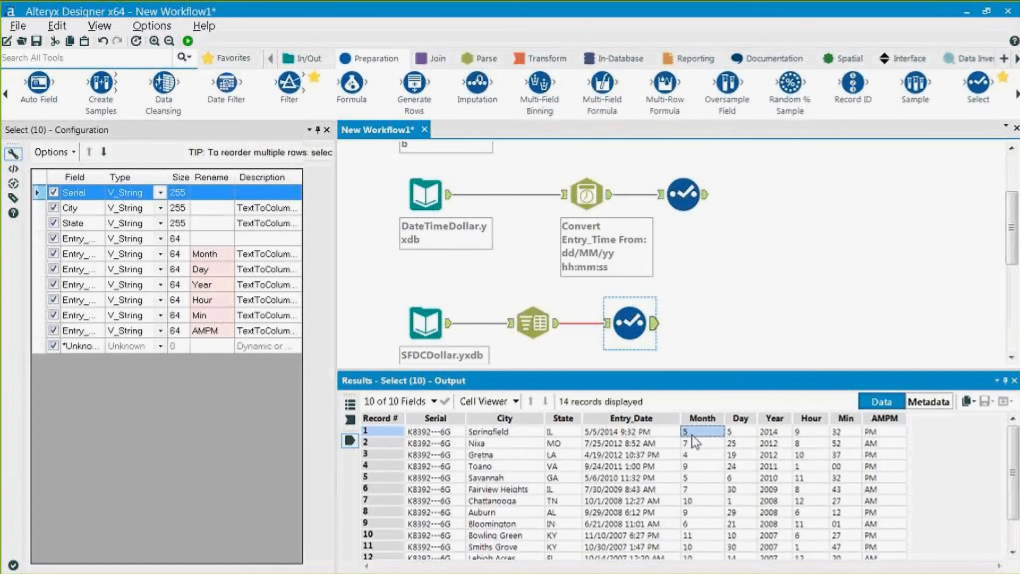
left_click(735, 433)
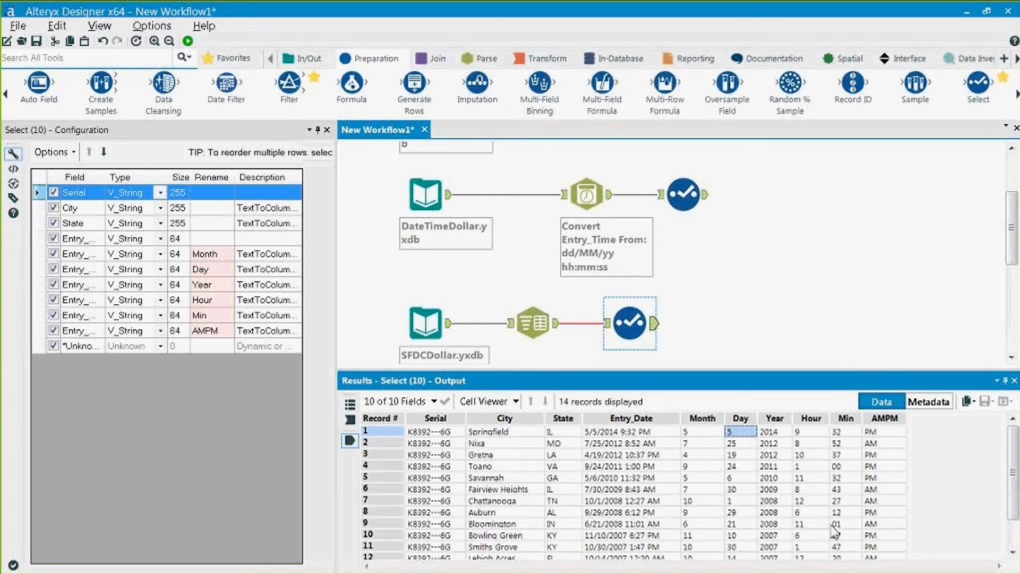
left_click_drag(802, 432, 802, 469)
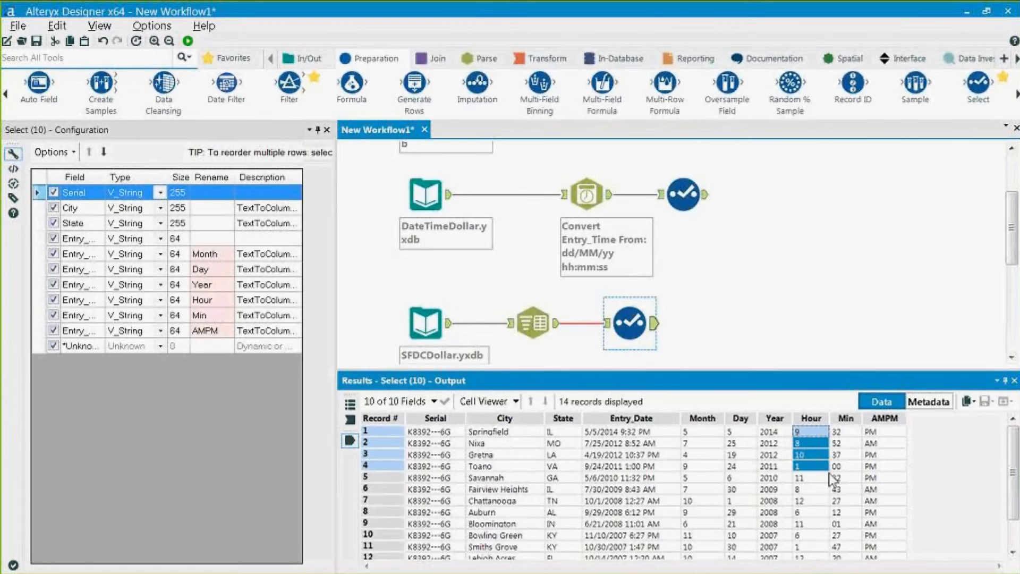
left_click_drag(843, 436, 845, 525)
left_click(856, 522)
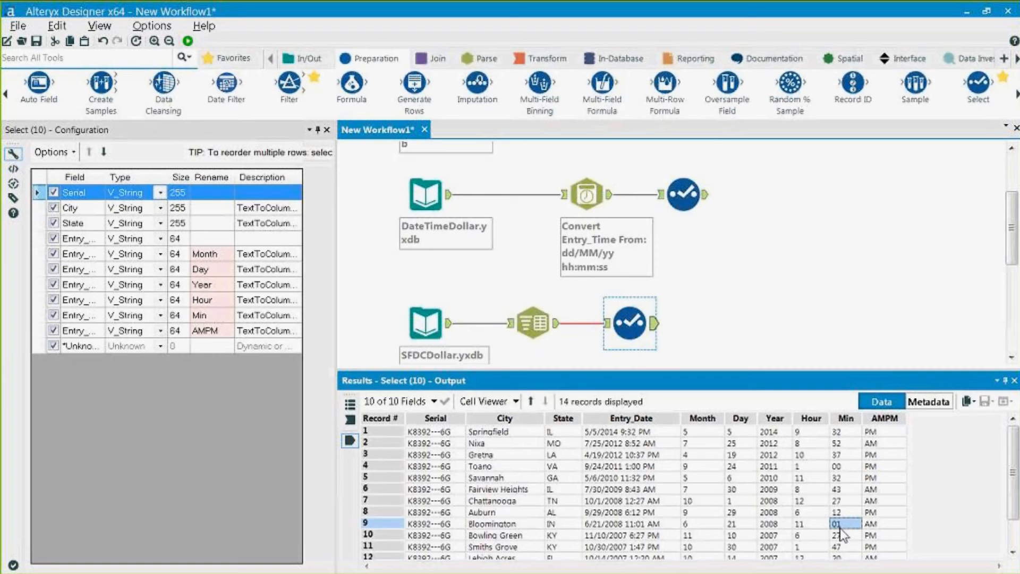
left_click_drag(889, 444, 888, 465)
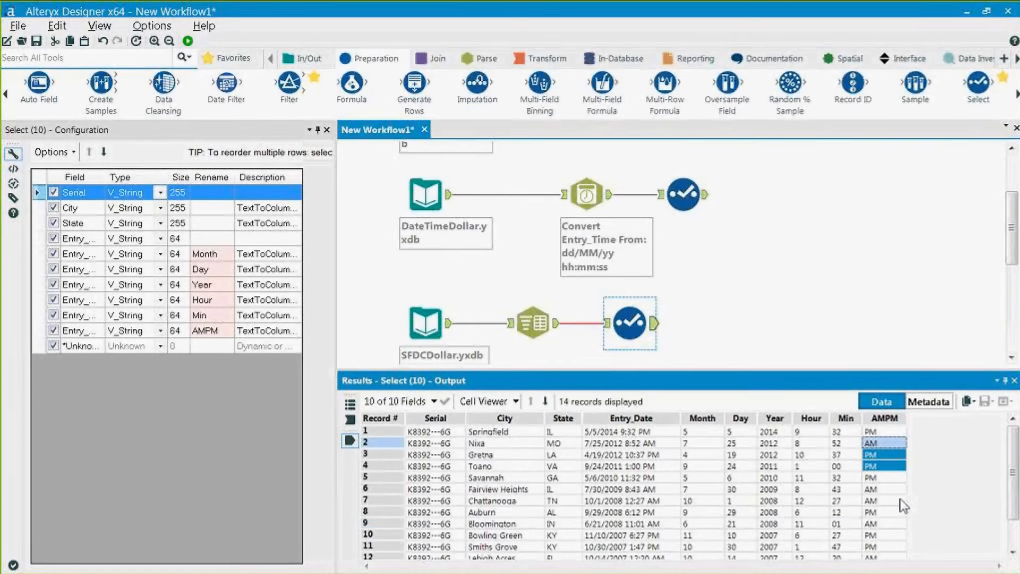
left_click_drag(903, 506, 903, 510)
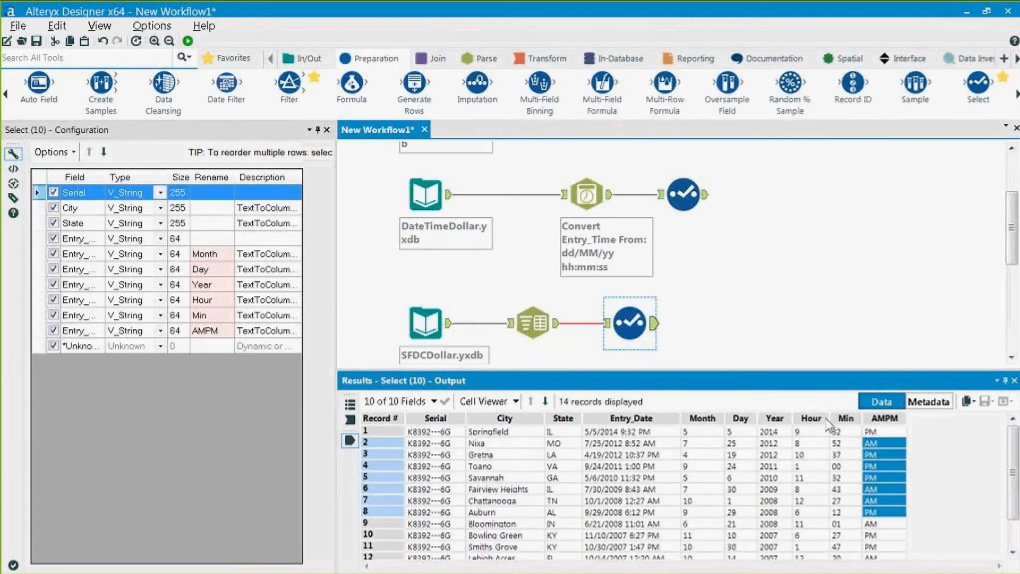
Connect a Multi-Field Formula tool after the Select tool, set it to Text fields and widen its configuration area
left_click_drag(602, 88, 718, 319)
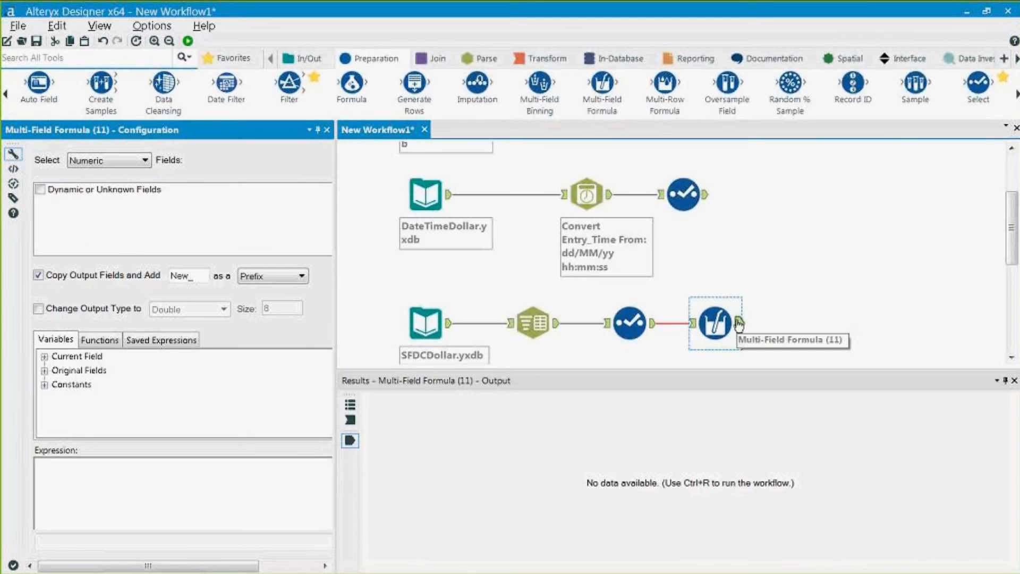
left_click(149, 160)
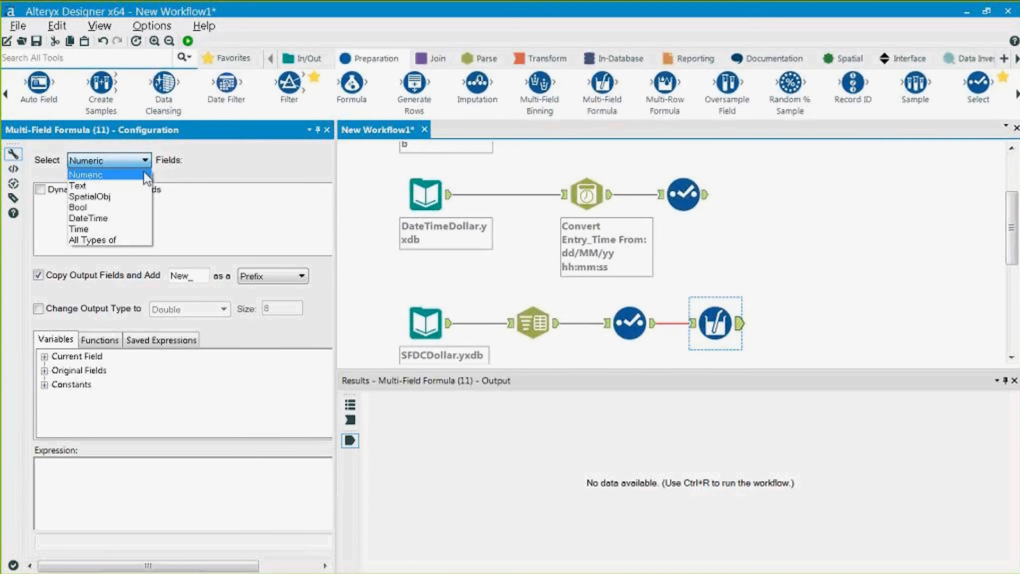
left_click(121, 185)
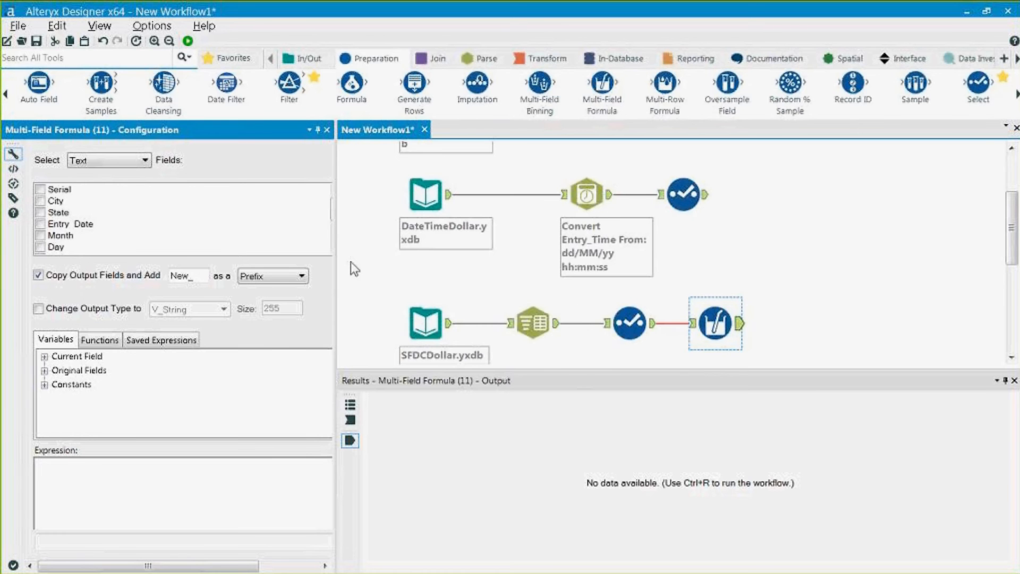
left_click_drag(339, 275, 398, 274)
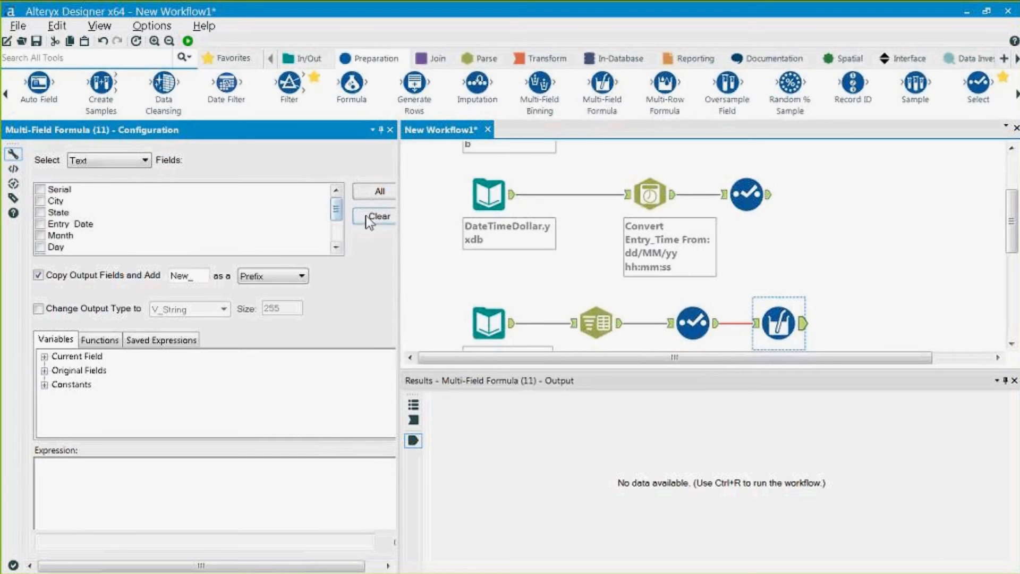
Include Month, Day and Hour in the Multi-Field Formula and turn off Copy Output Fields so the originals are overwritten
scroll(340, 226, "down", 1)
left_click(42, 227)
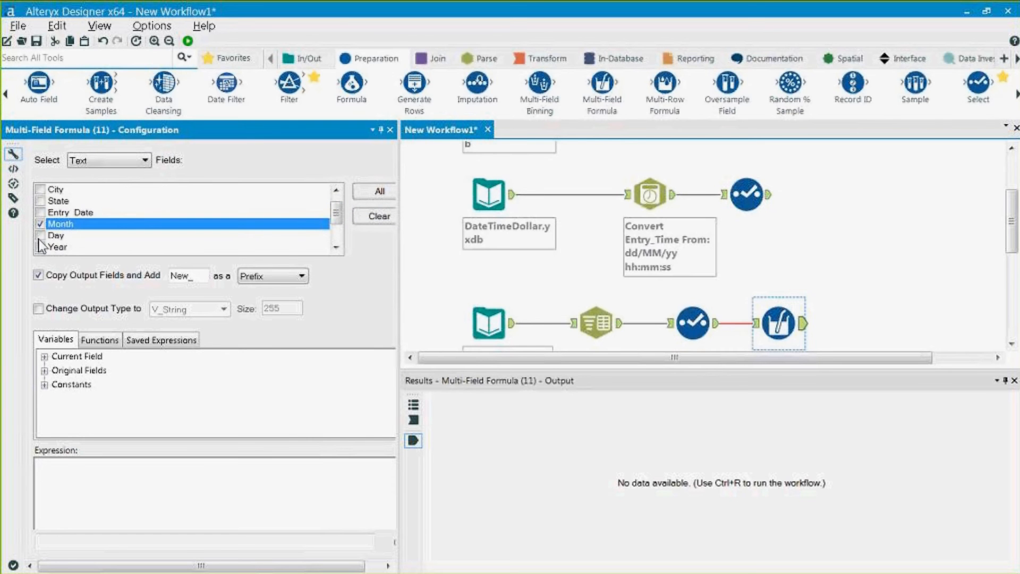
left_click(53, 235)
left_click(40, 235)
left_click(337, 248)
left_click(337, 248)
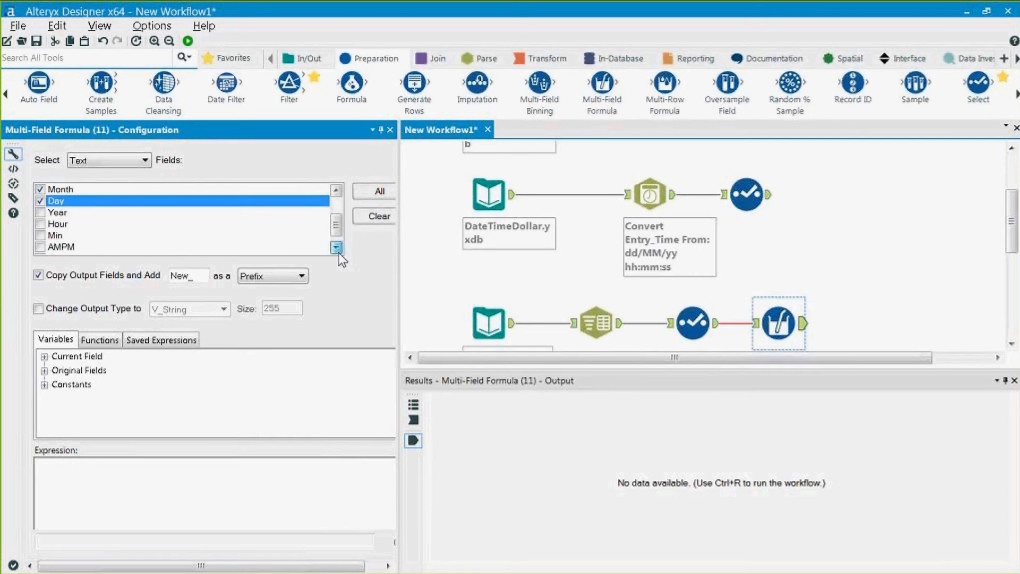
left_click(53, 224)
left_click(40, 224)
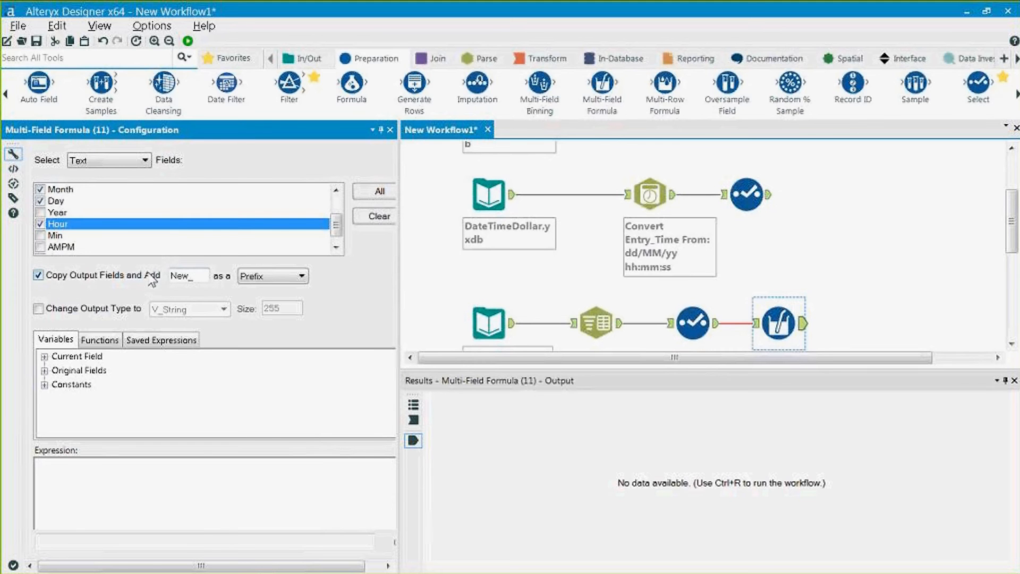
left_click(38, 276)
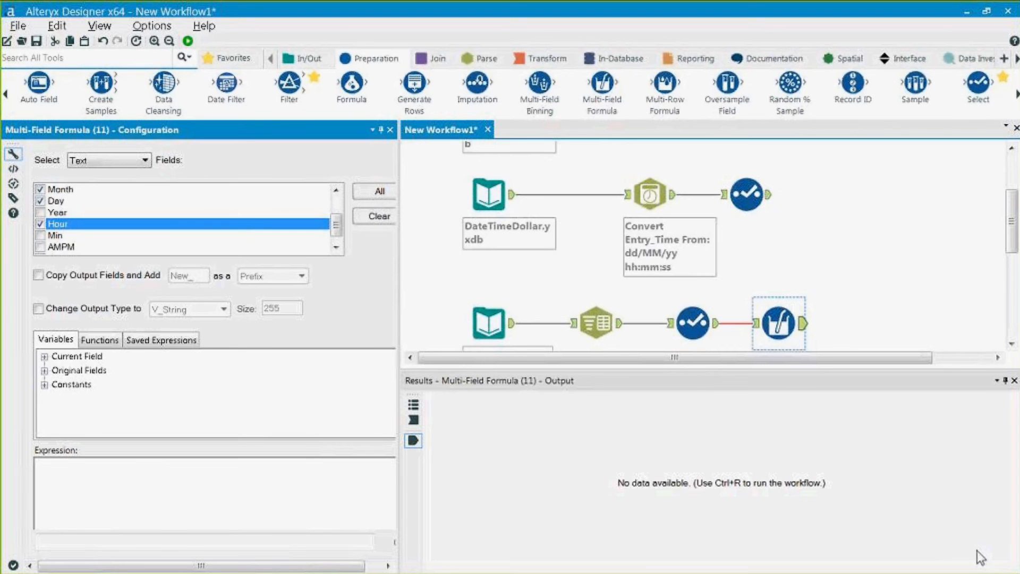
Insert the PadLeft string function into the Multi-Field Formula expression and read its description
left_click(99, 339)
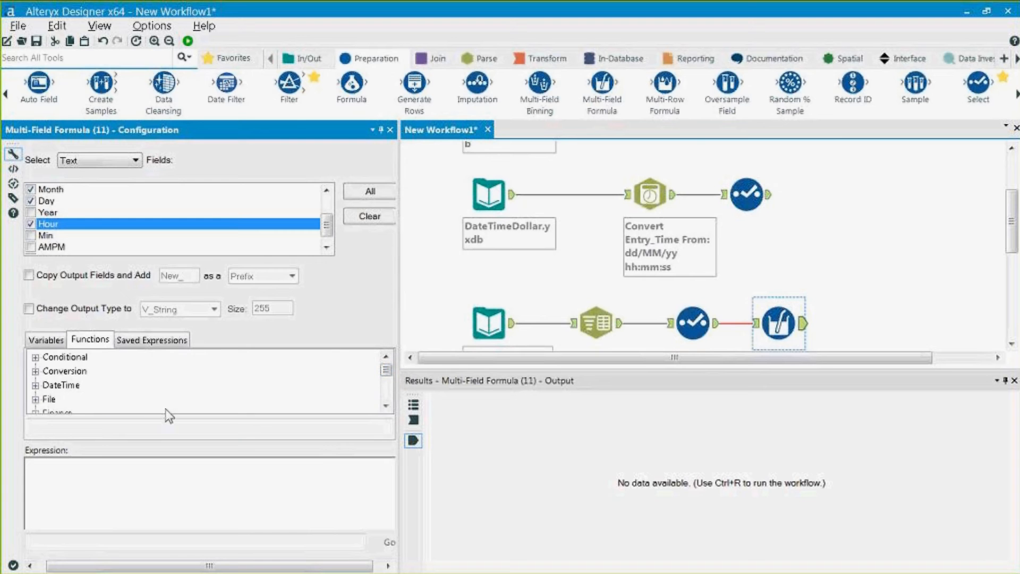
scroll(129, 389, "down", 3)
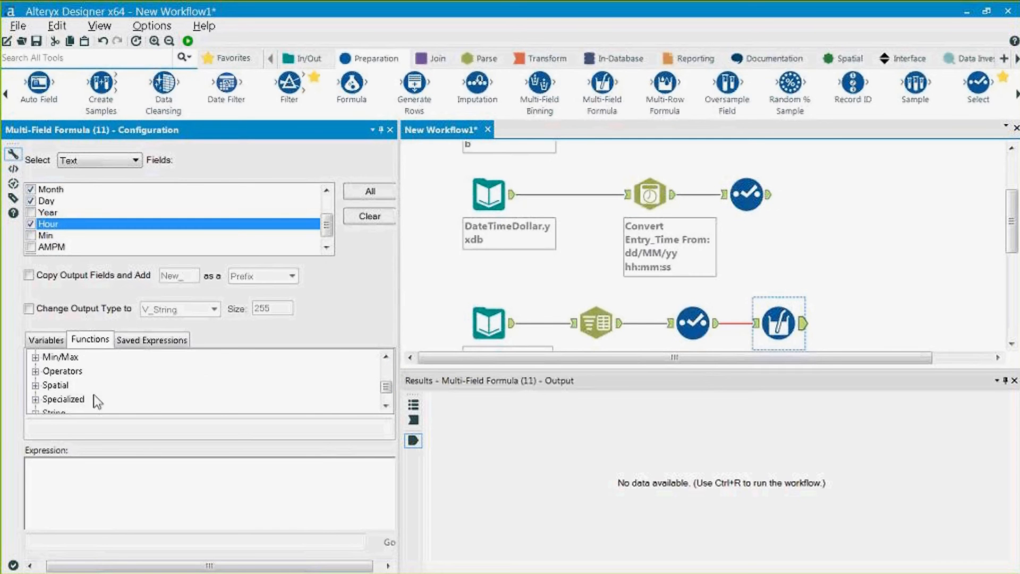
left_click(35, 384)
scroll(92, 393, "down", 2)
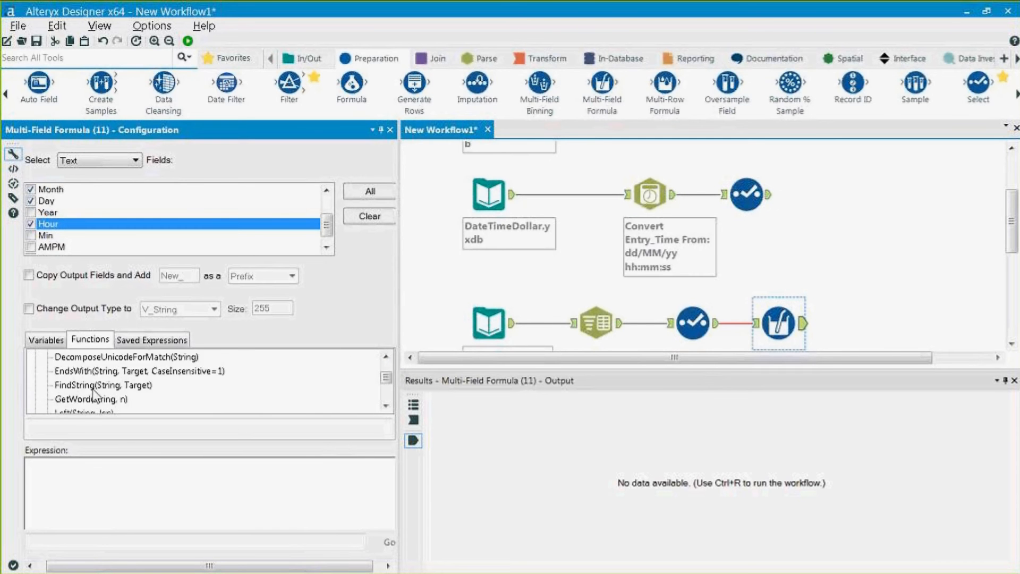
scroll(92, 395, "down", 1)
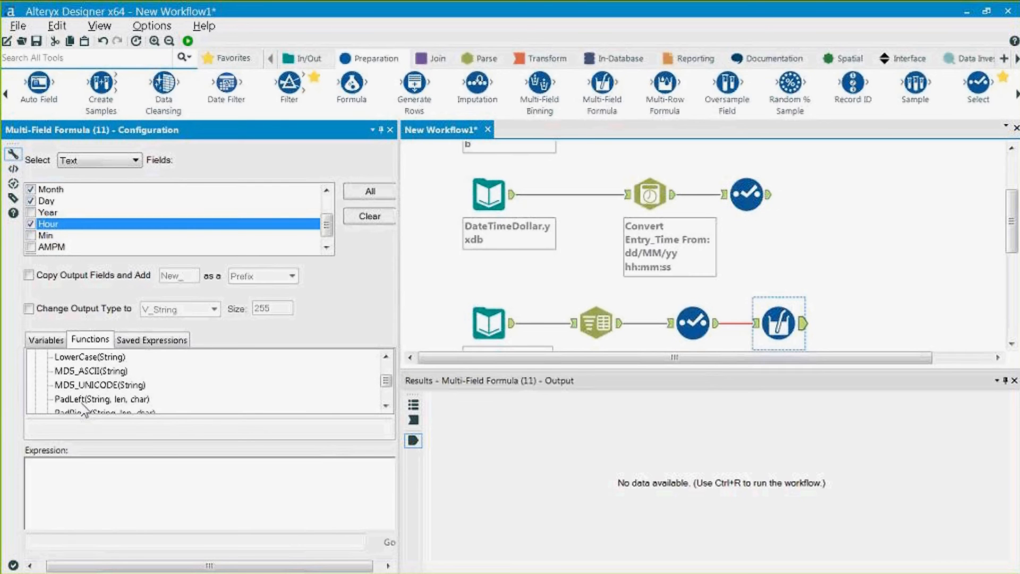
double_click(85, 399)
left_click_drag(86, 428, 150, 427)
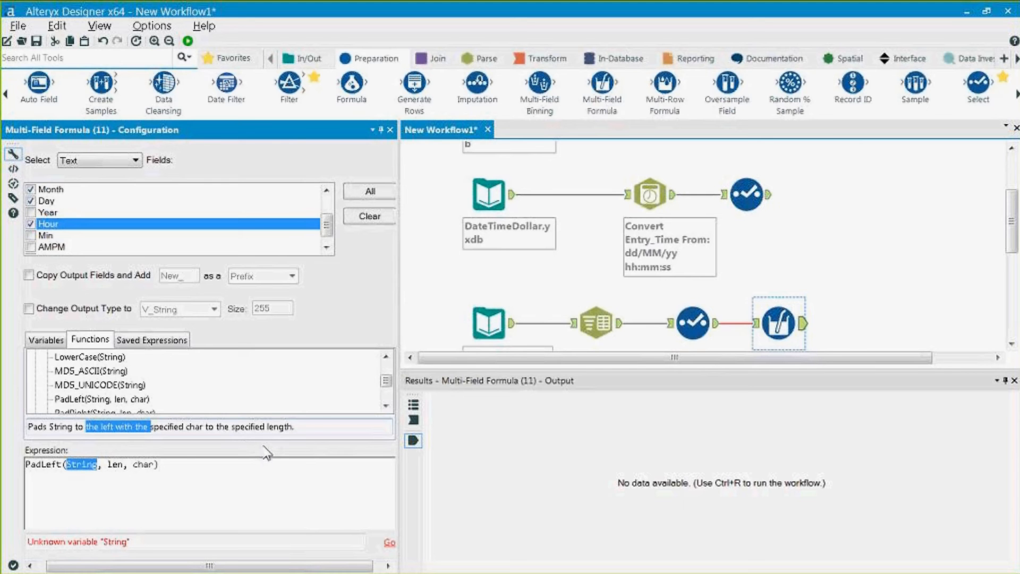
Fill in the PadLeft arguments so the expression reads PadLeft([_CurrentField_], 2, "0")
left_click(31, 337)
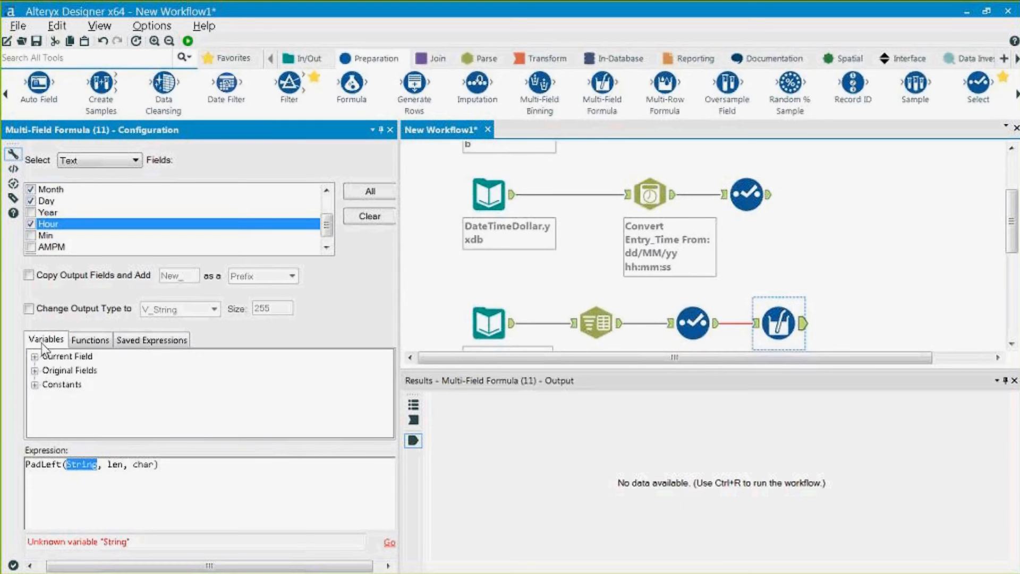
left_click(35, 356)
left_click(77, 372)
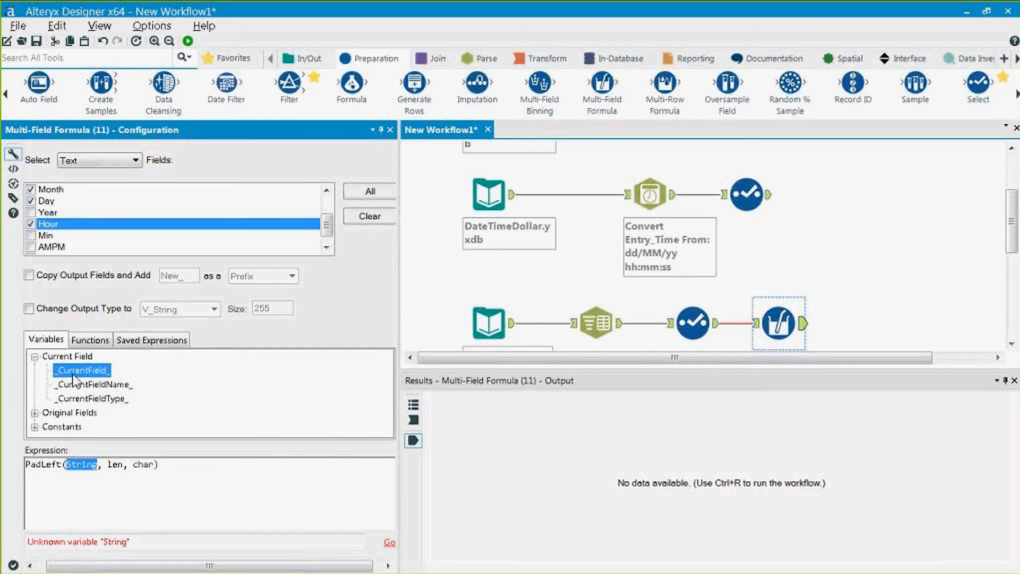
double_click(74, 372)
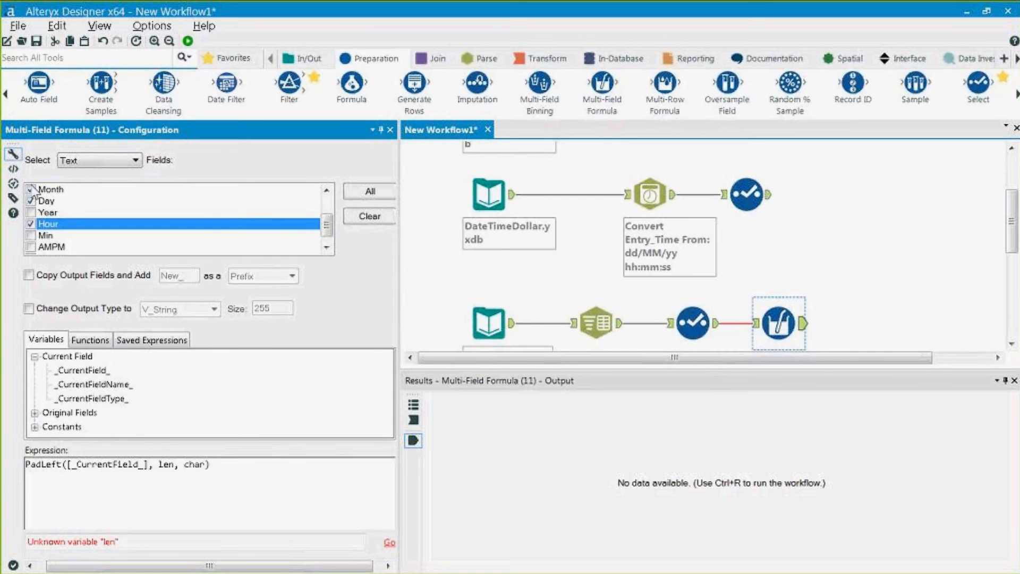
double_click(167, 465)
type("2")
double_click(185, 466)
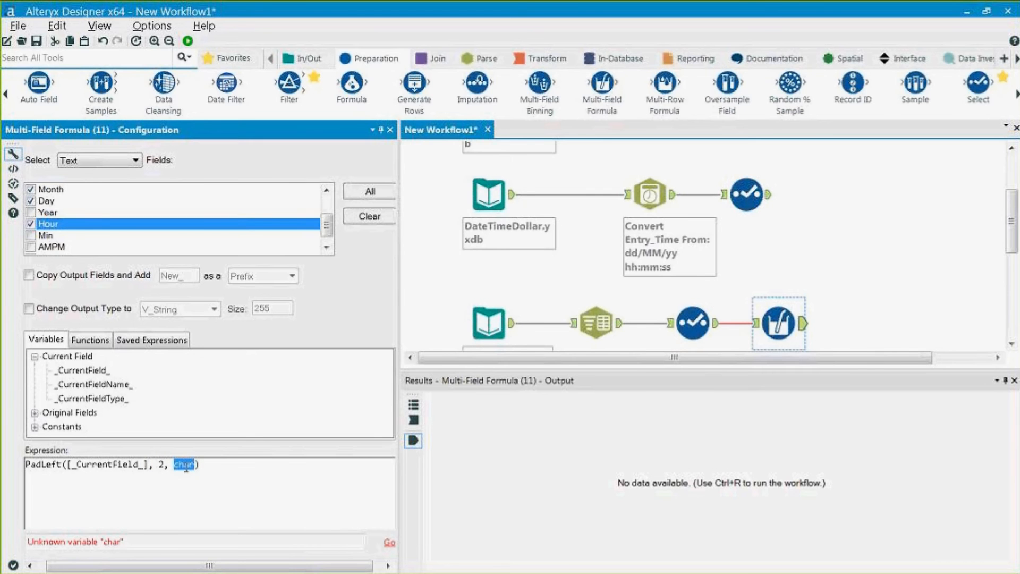
type("\"0\"")
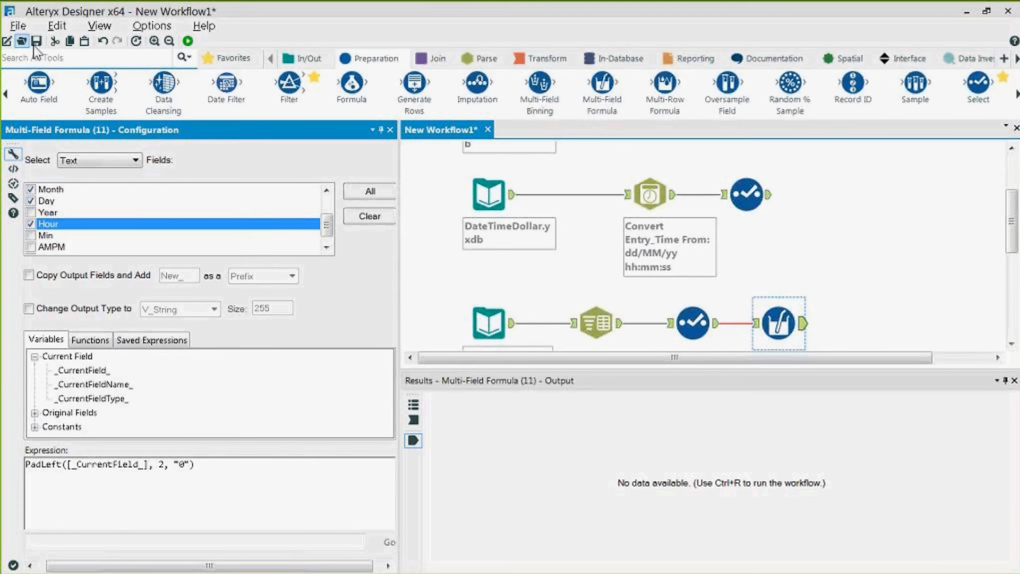
Search the available tools for "multi" to show where the Multi-Field Formula tool can be found
left_click(188, 42)
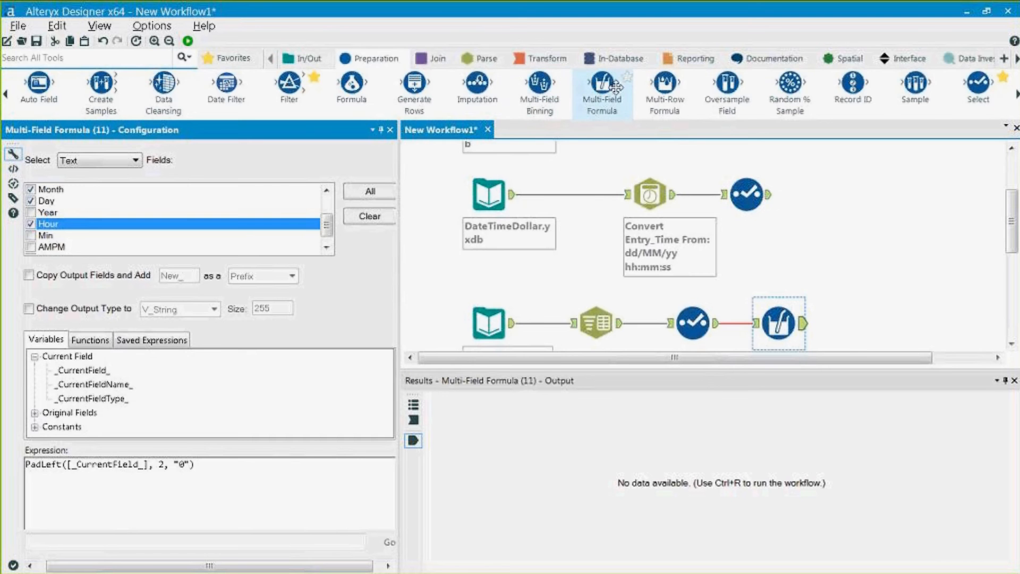
left_click(125, 56)
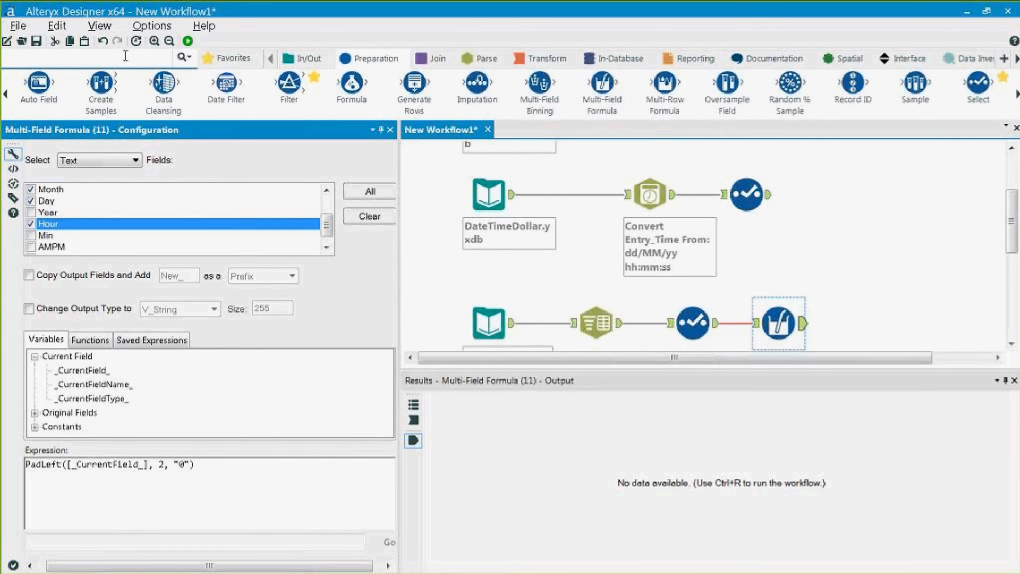
type("multi")
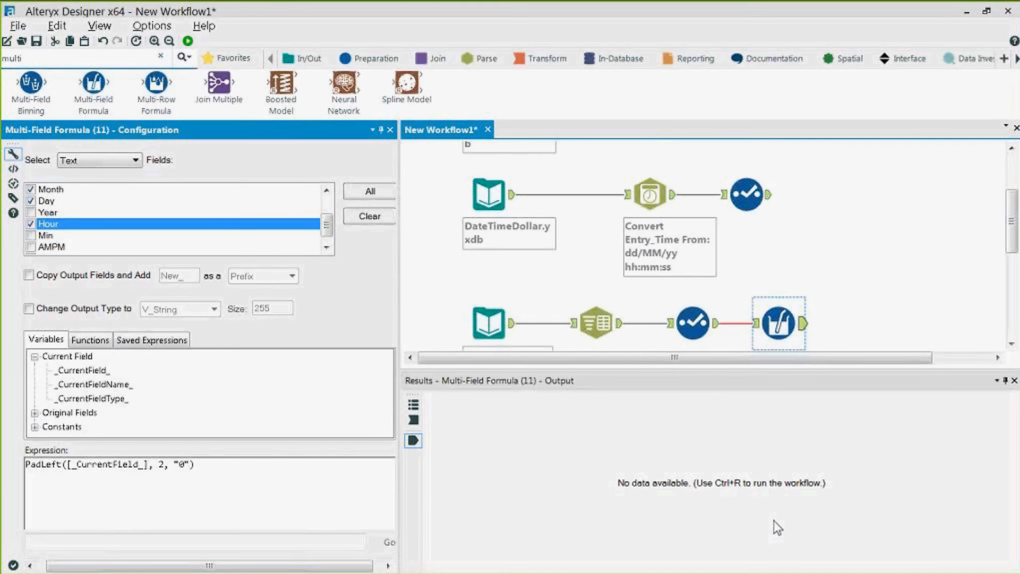
Run the workflow and open the Multi-Field Formula tool's output
left_click(863, 277)
key("ctrl+r")
scroll(863, 276, "down", 2)
left_click(791, 247)
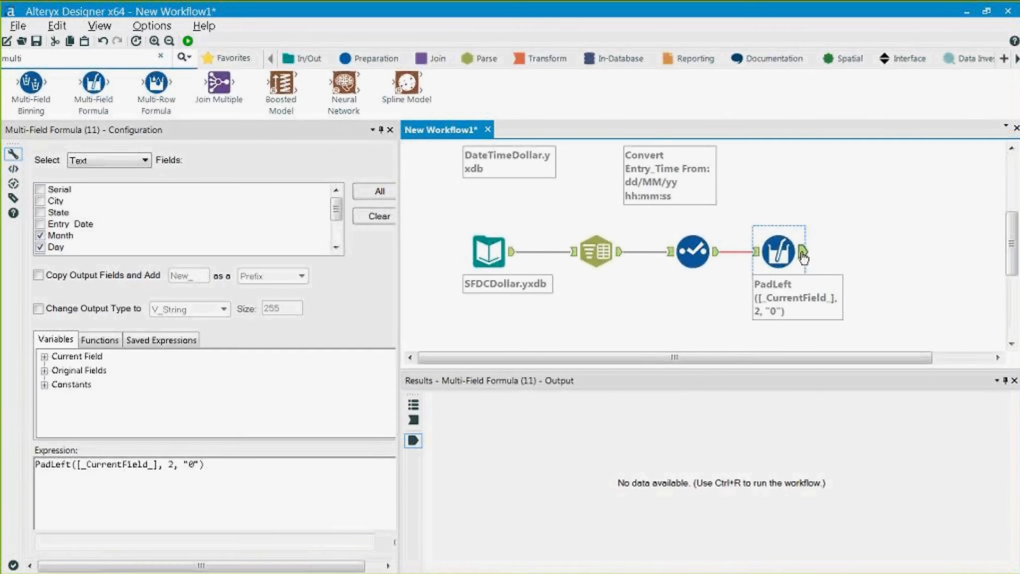
key("ctrl+r")
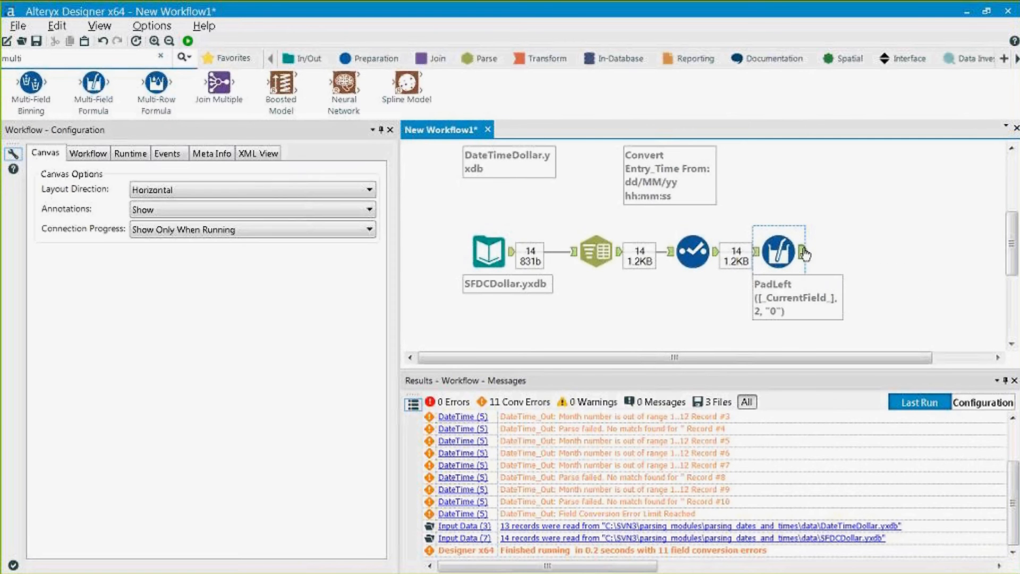
left_click(803, 253)
Check the zero padding of the Month, Day and Hour values in the Multi-Field Formula output
left_click_drag(761, 431, 759, 475)
left_click_drag(803, 431, 803, 489)
left_click_drag(863, 432, 867, 477)
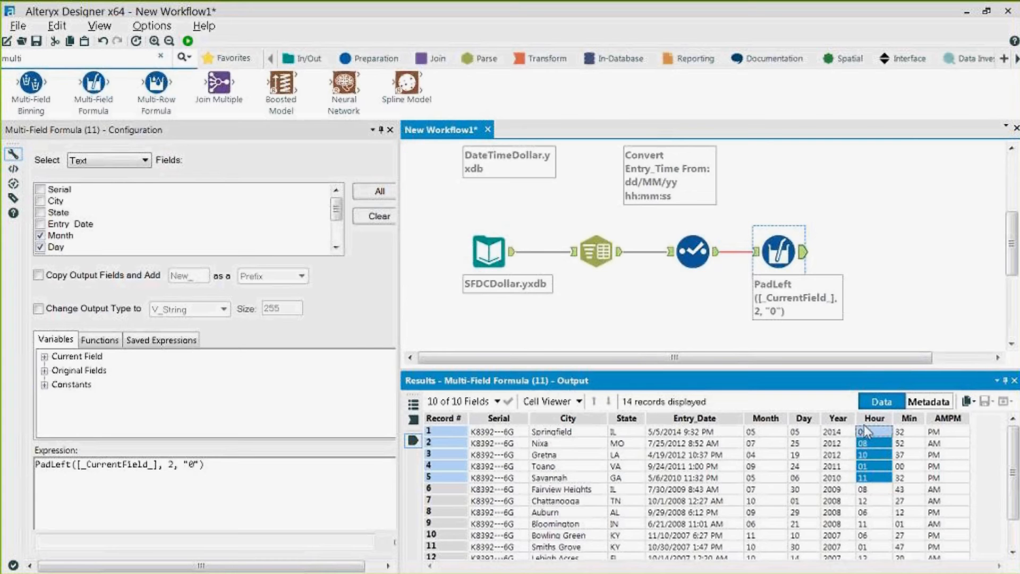
left_click(868, 445)
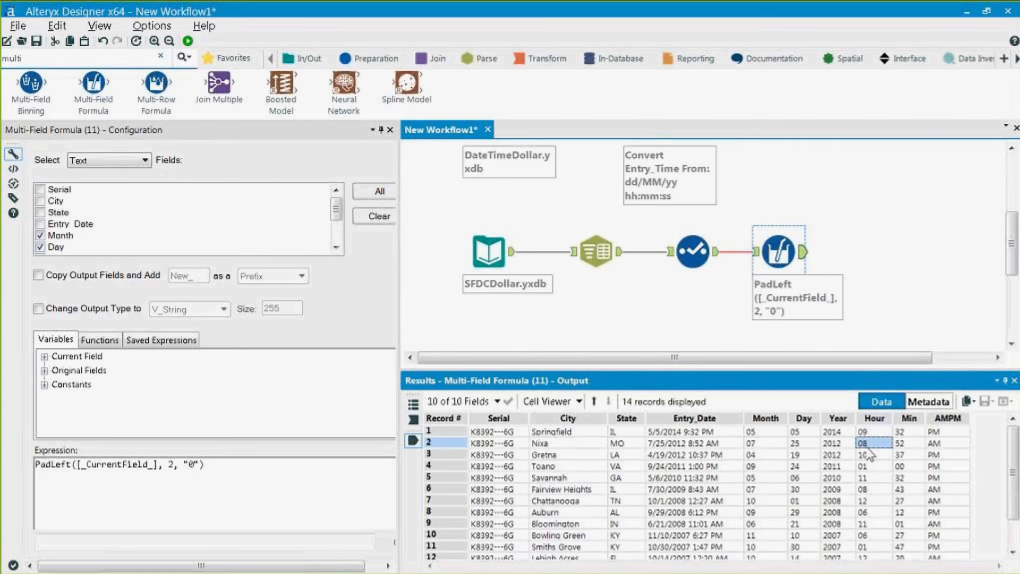
Examine the Hour and Min values of the first two records in the Multi-Field Formula output
left_click_drag(867, 450, 905, 450)
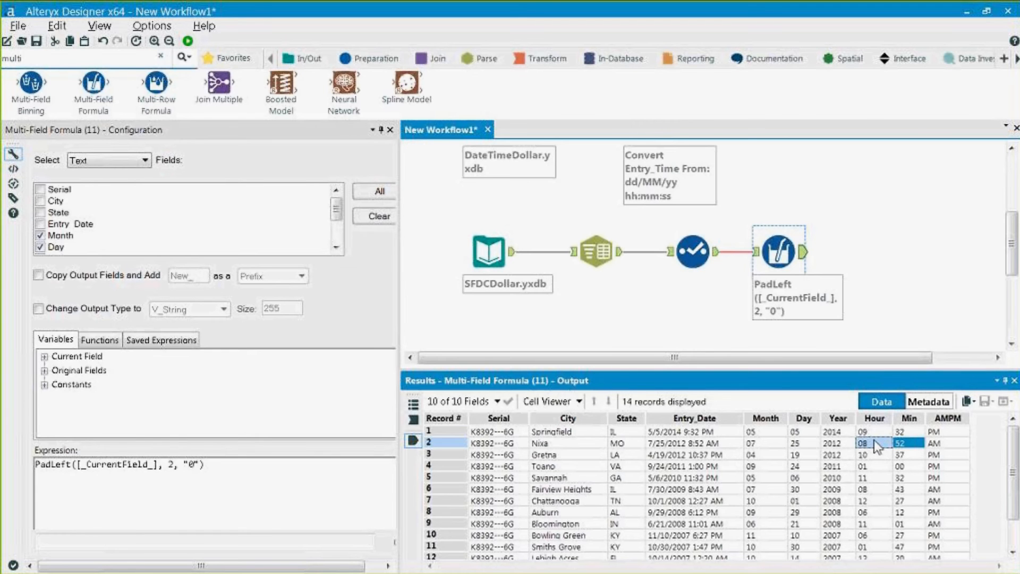
left_click_drag(868, 433, 906, 437)
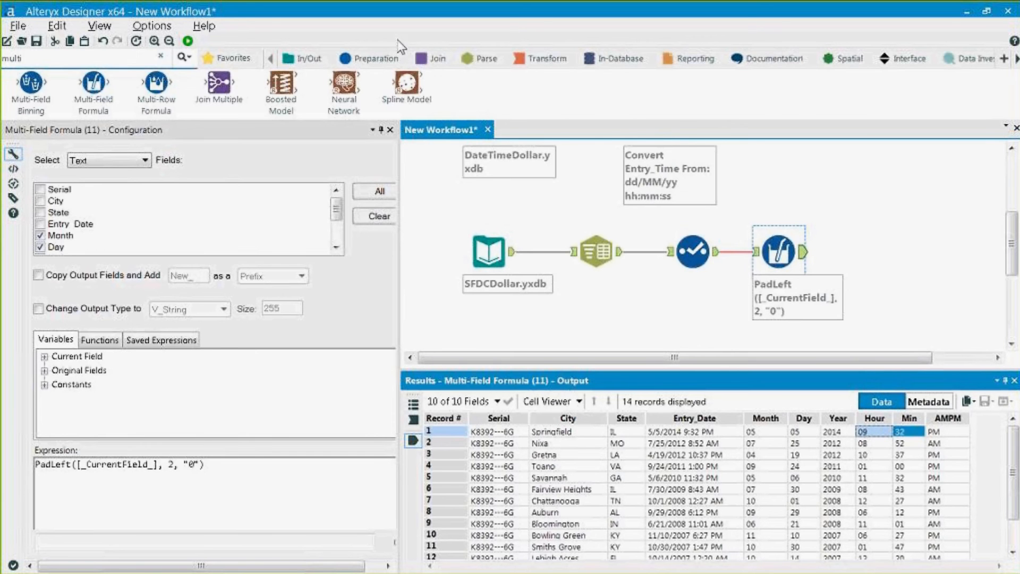
Add a Formula tool after the Multi-Field Formula tool and choose Hour as its output field
left_click(390, 59)
left_click_drag(356, 84, 853, 250)
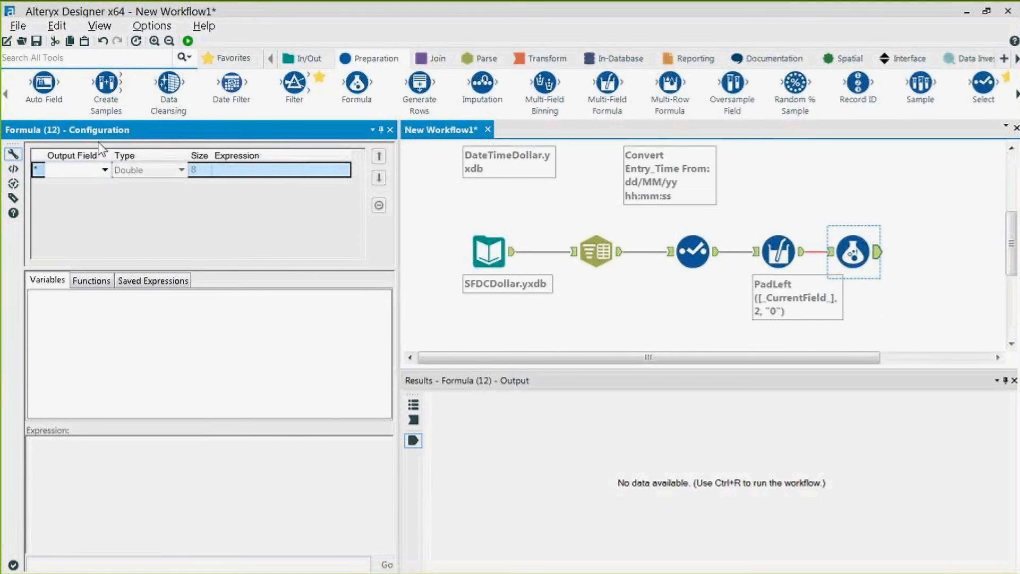
left_click(76, 169)
left_click(104, 170)
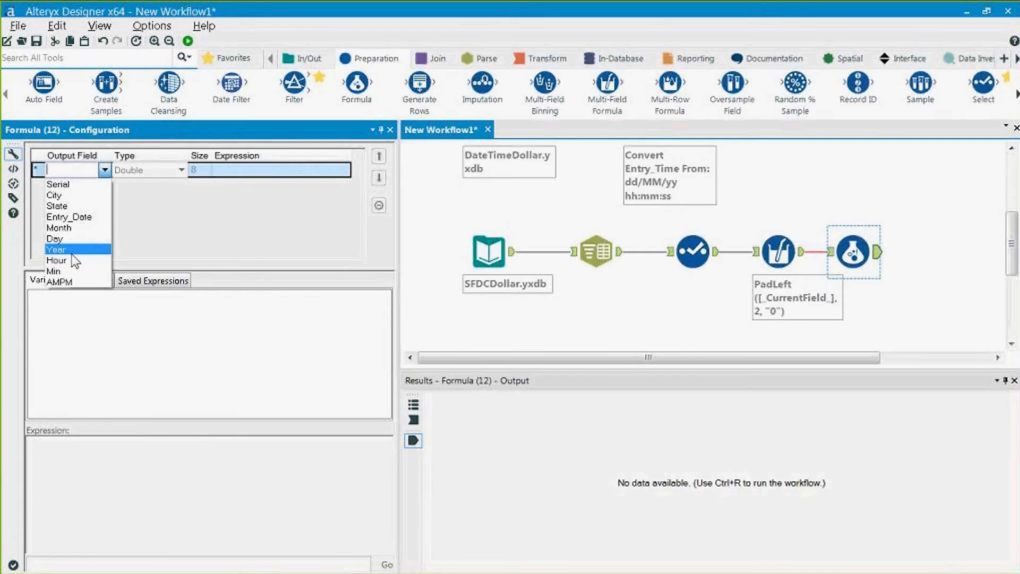
left_click(75, 260)
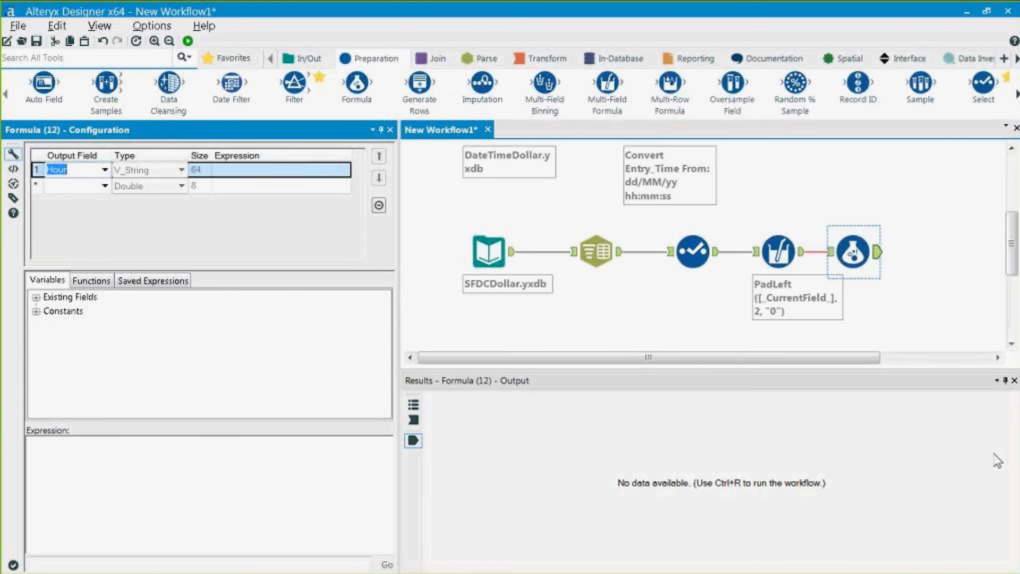
Start the Hour expression with the condition IF [AMPM]="PM" then
left_click(130, 523)
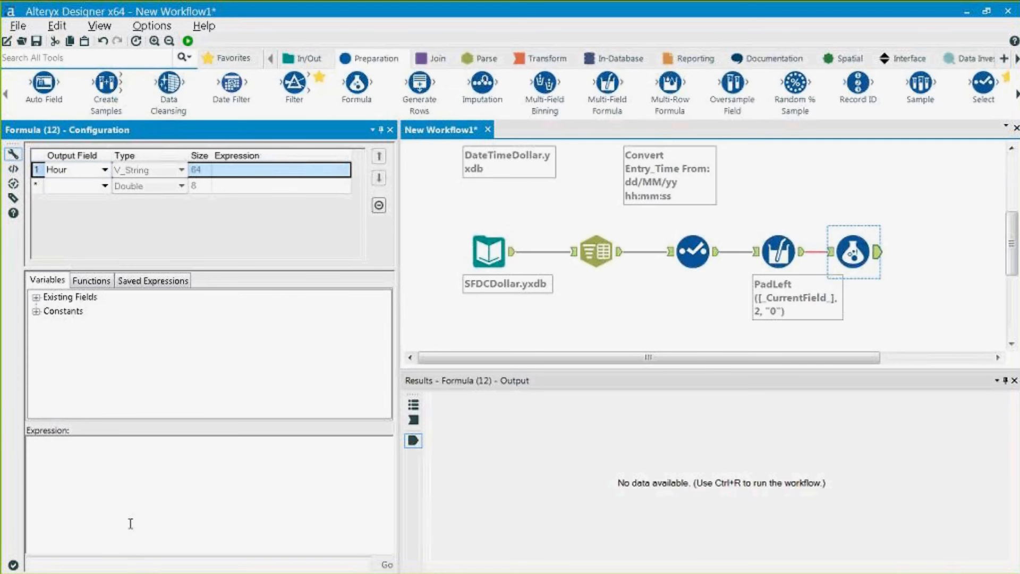
type("IF")
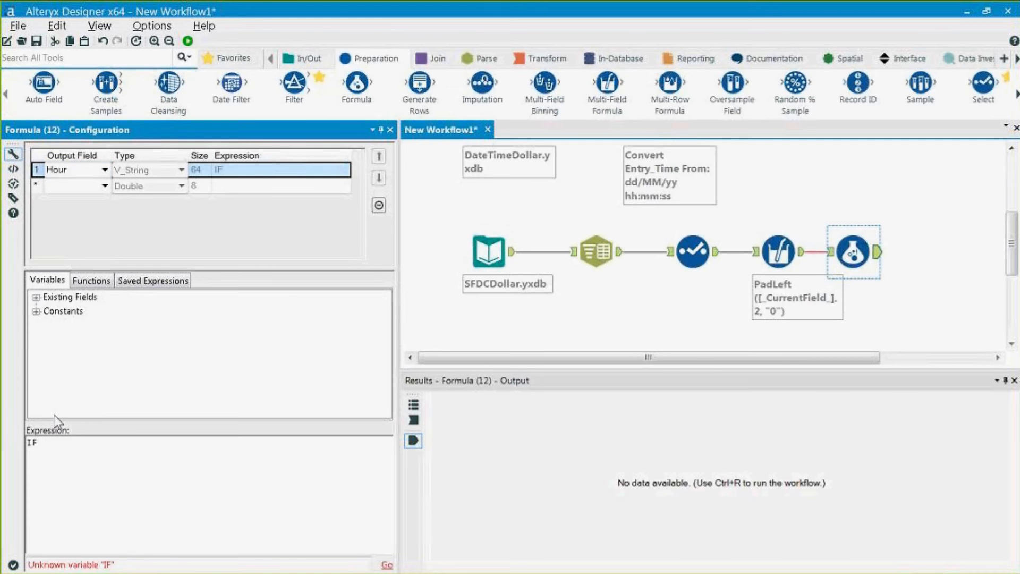
left_click(36, 297)
scroll(151, 368, "down", 1)
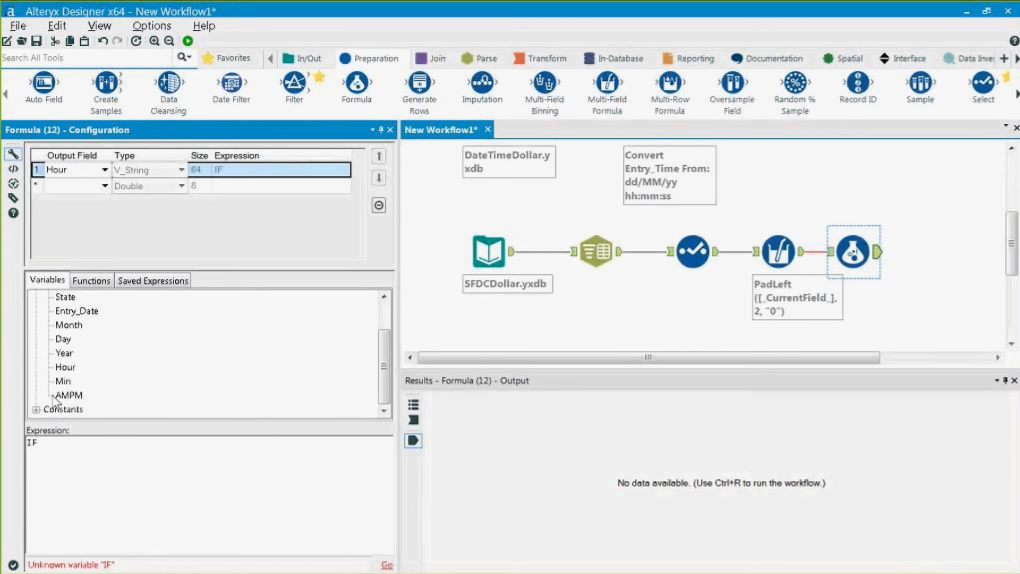
double_click(68, 396)
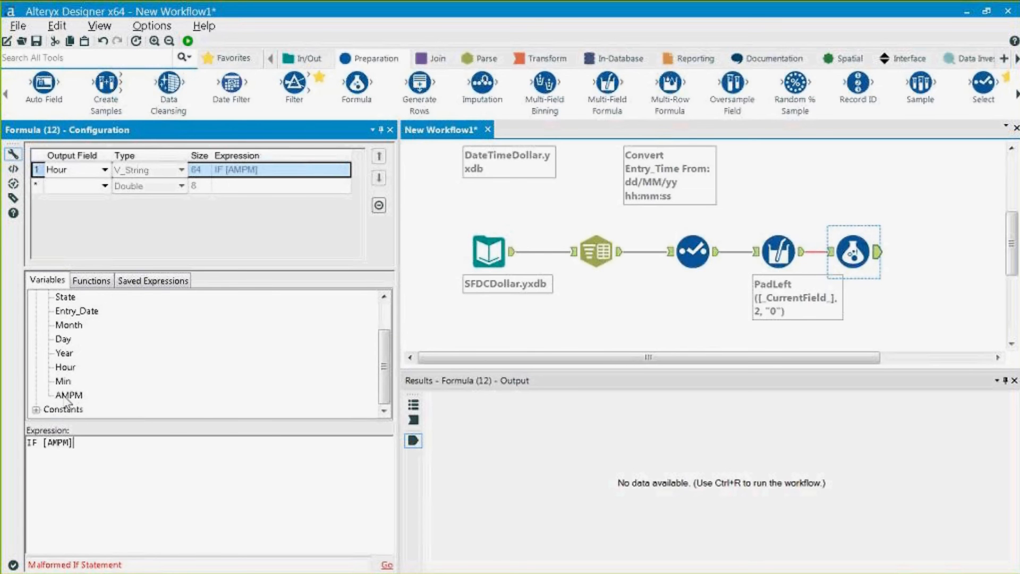
type("=\"PM\" then")
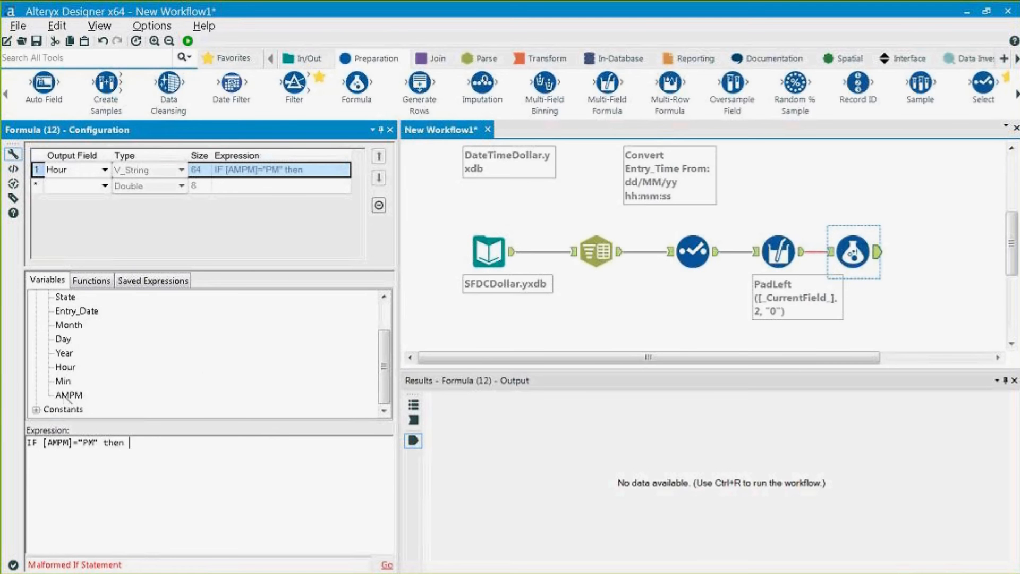
Complete the Hour conditional with [Hour]+12 else [Hour] endif
left_click(72, 367)
double_click(73, 368)
type("+12")
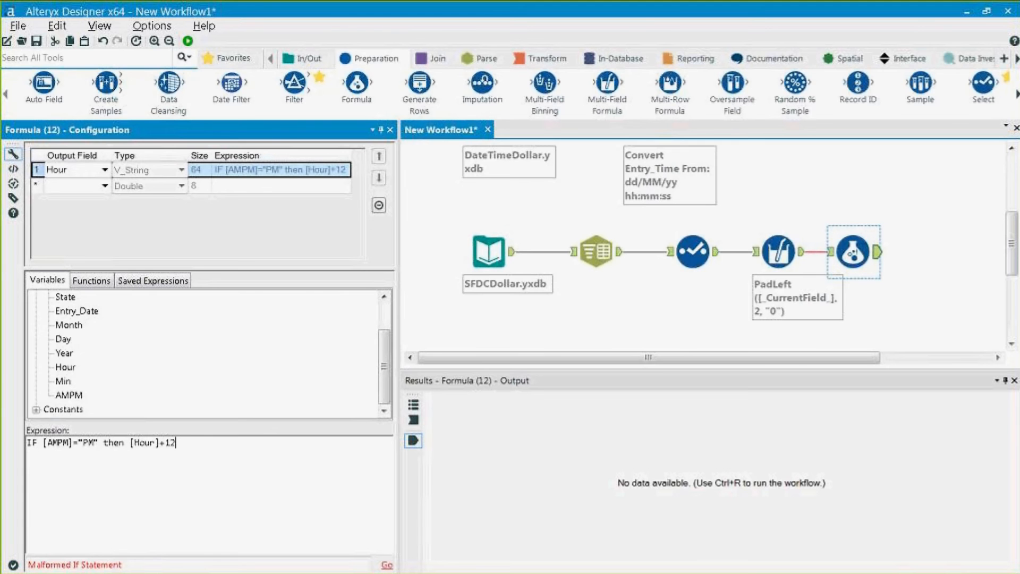
type("else")
left_click(71, 370)
double_click(71, 369)
type("endif")
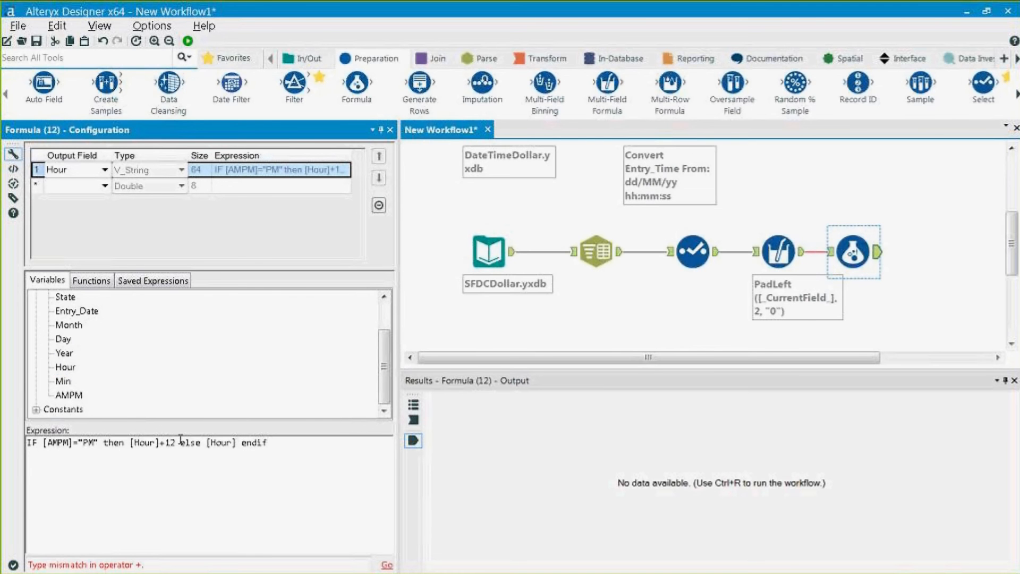
Examine the [Hour]+12 and else [Hour] parts of the expression for the type mismatch
left_click_drag(174, 443, 135, 444)
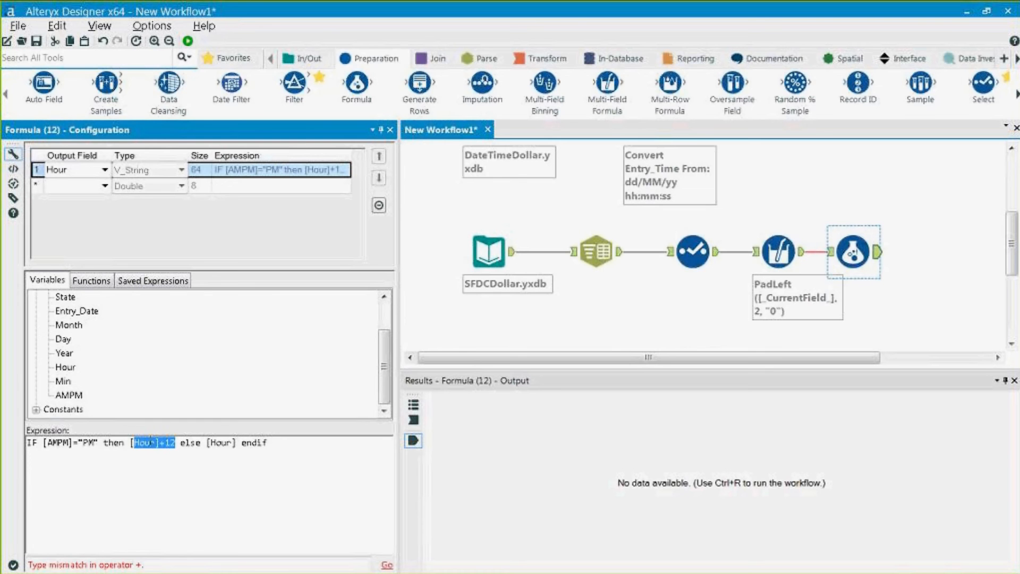
left_click_drag(240, 444, 218, 445)
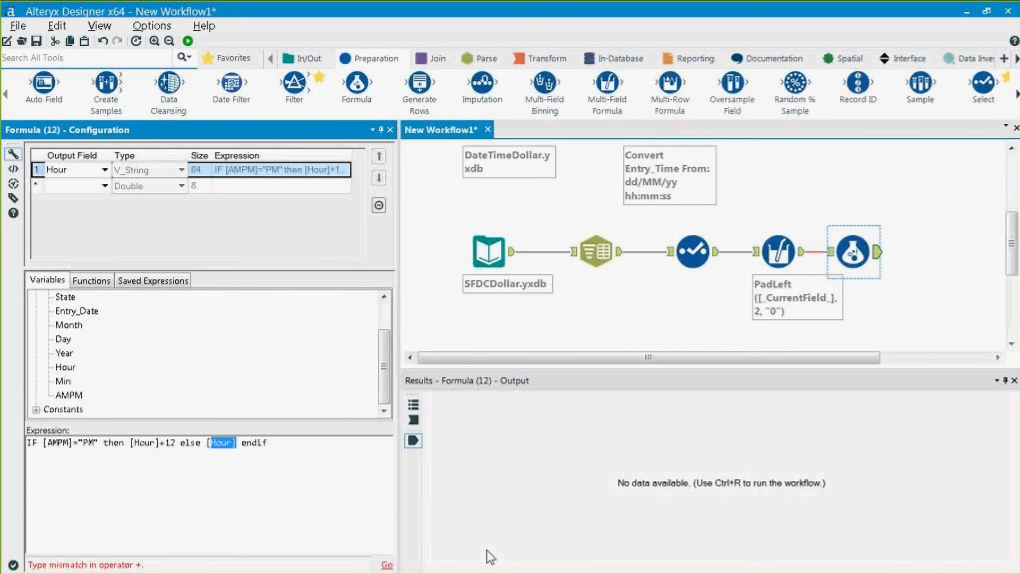
left_click_drag(164, 444, 129, 445)
left_click(142, 445)
left_click_drag(175, 443, 157, 443)
Insert the ToNumber conversion function in front of [Hour]+12 in the expression
left_click(130, 443)
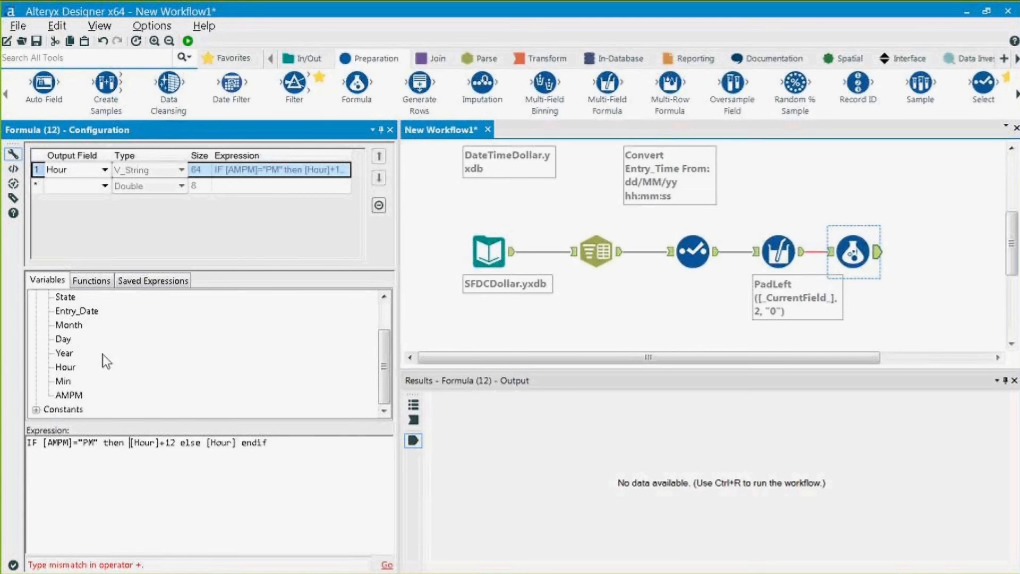
left_click(136, 350)
scroll(135, 349, "up", 1)
left_click(36, 297)
left_click(91, 280)
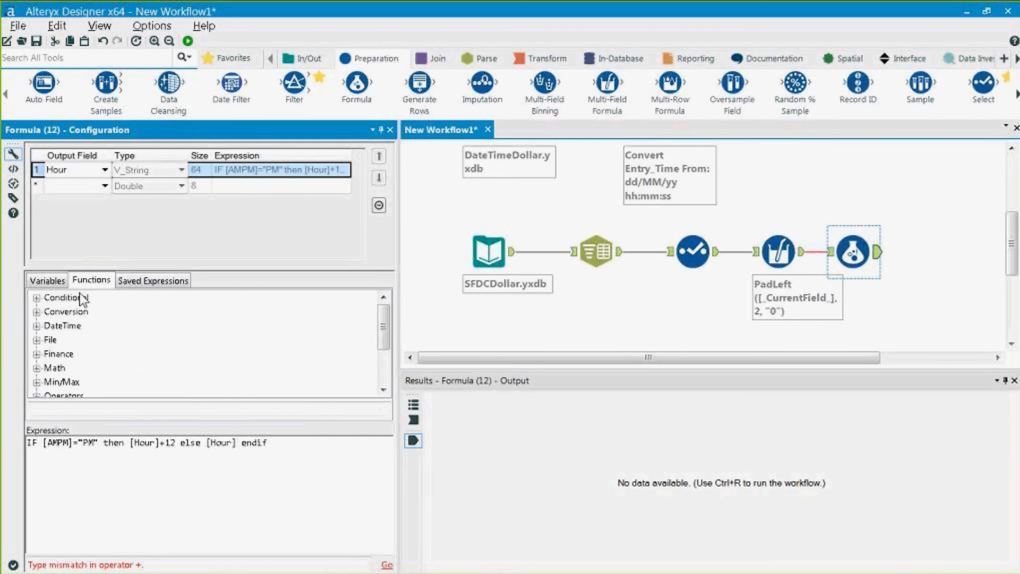
left_click(37, 311)
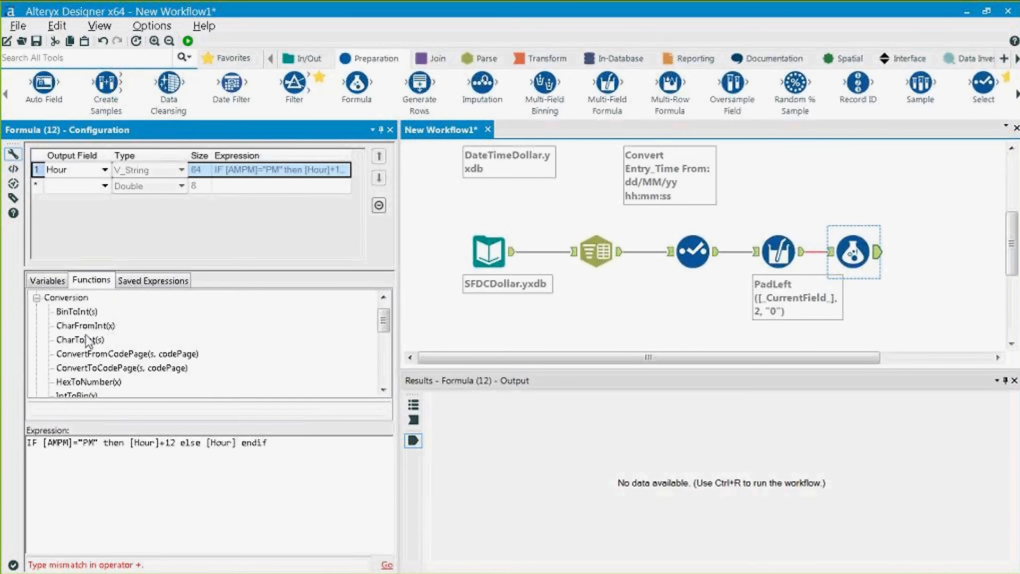
left_click(107, 369)
scroll(107, 377, "down", 1)
left_click(82, 381)
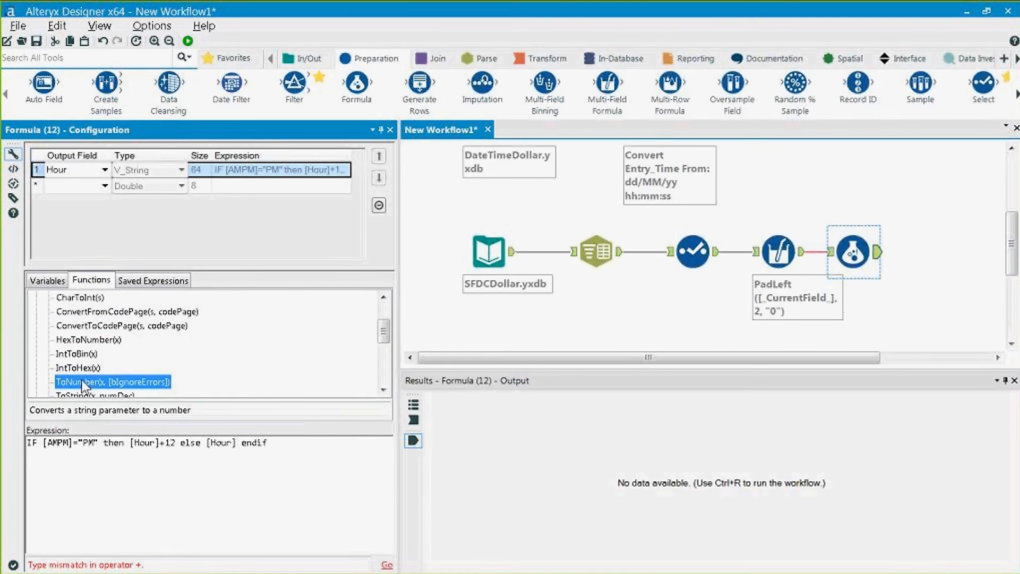
left_click(129, 443)
double_click(107, 383)
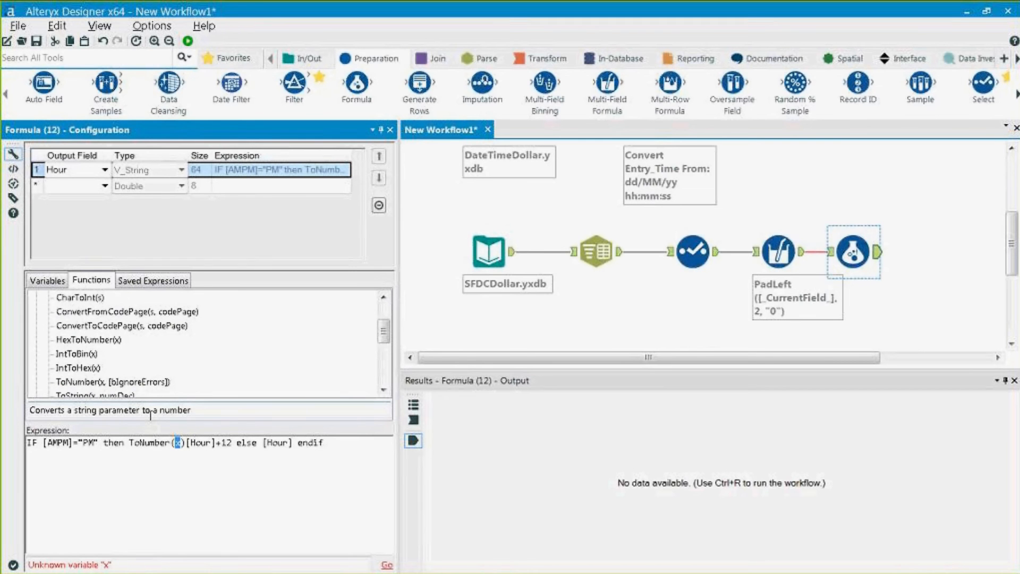
Enclose [Hour] in the function call so the PM branch reads ToNumber([Hour])+12
key("Delete")
key("Delete")
left_click(223, 452)
type(")")
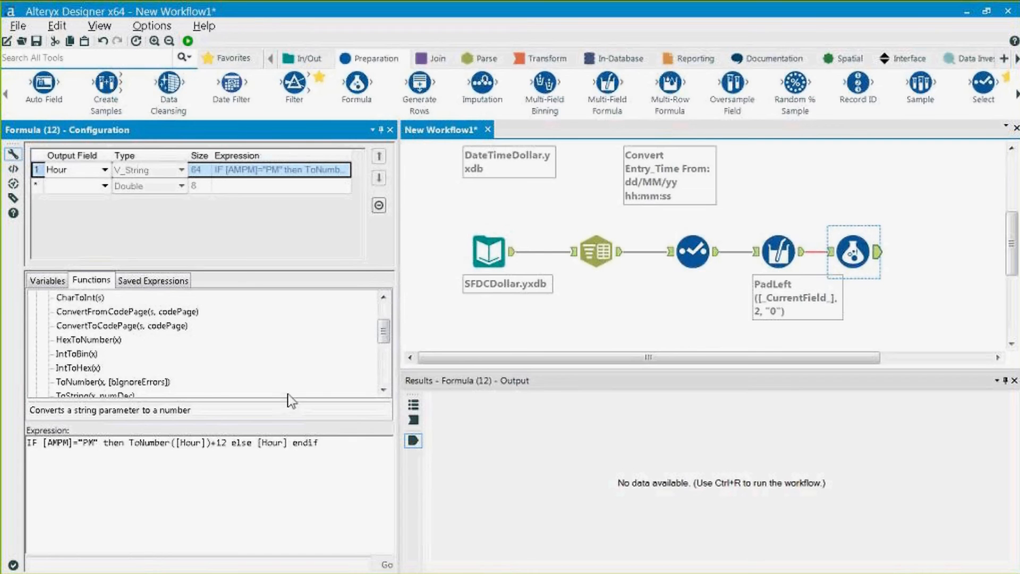
Compare the numeric ToNumber([Hour])+12 branch with the string else branch of the expression
left_click_drag(130, 444, 227, 450)
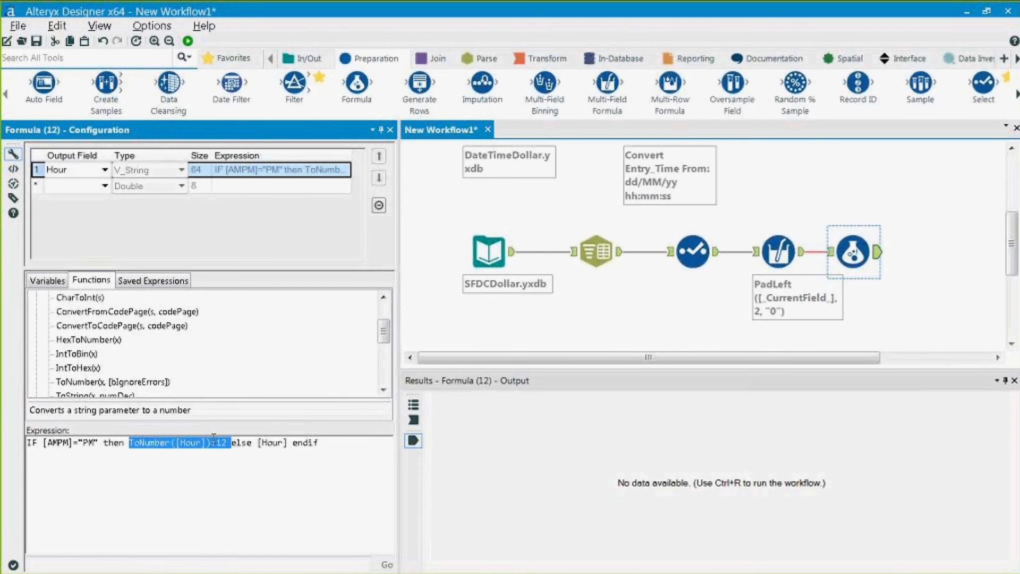
left_click_drag(292, 444, 152, 449)
left_click(184, 444)
left_click(227, 443)
Wrap the PM branch in ToString without the numDec argument so it reads ToString(ToNumber([Hour])+12)
left_click(131, 441)
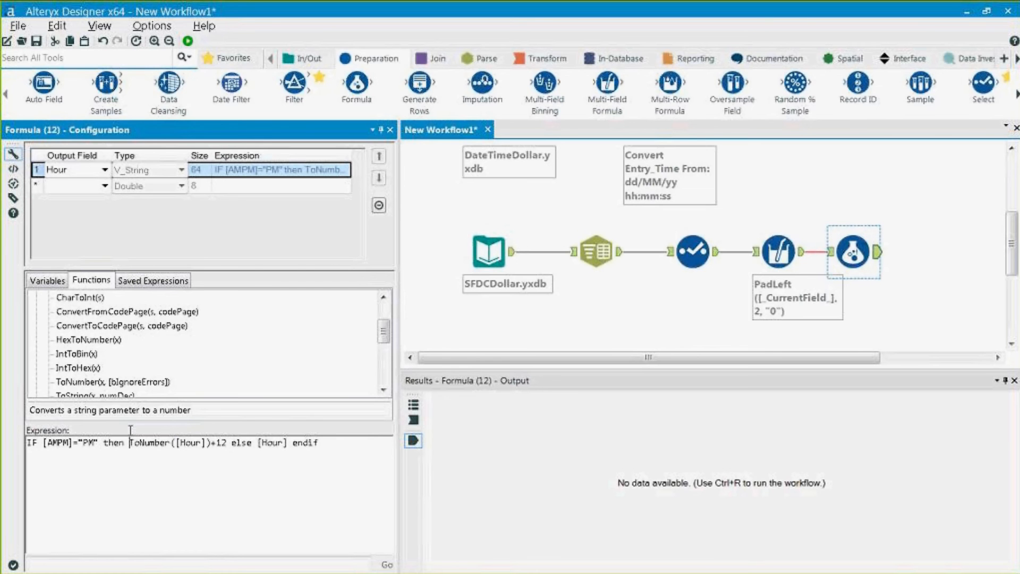
double_click(79, 396)
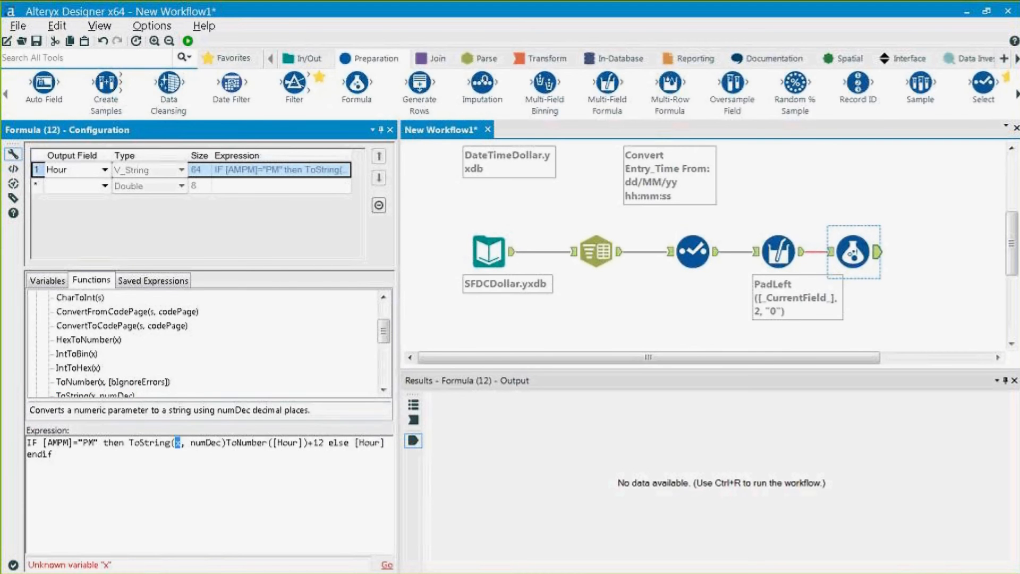
key("Delete")
key("Delete")
key("Delete")
key("Delete")
key("Delete")
key("Delete")
key("Delete")
key("Delete")
key("Delete")
key("Delete")
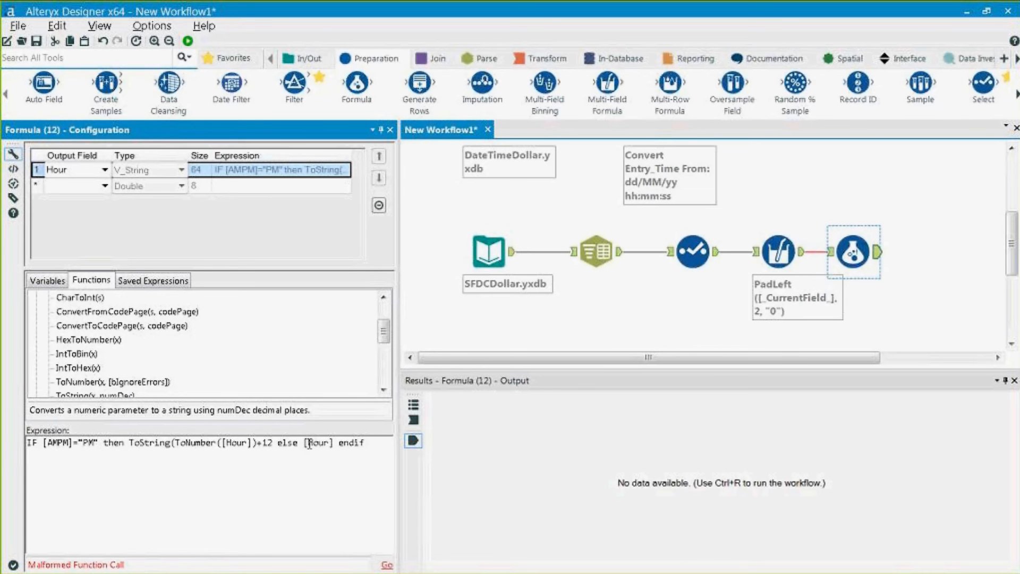
type(")")
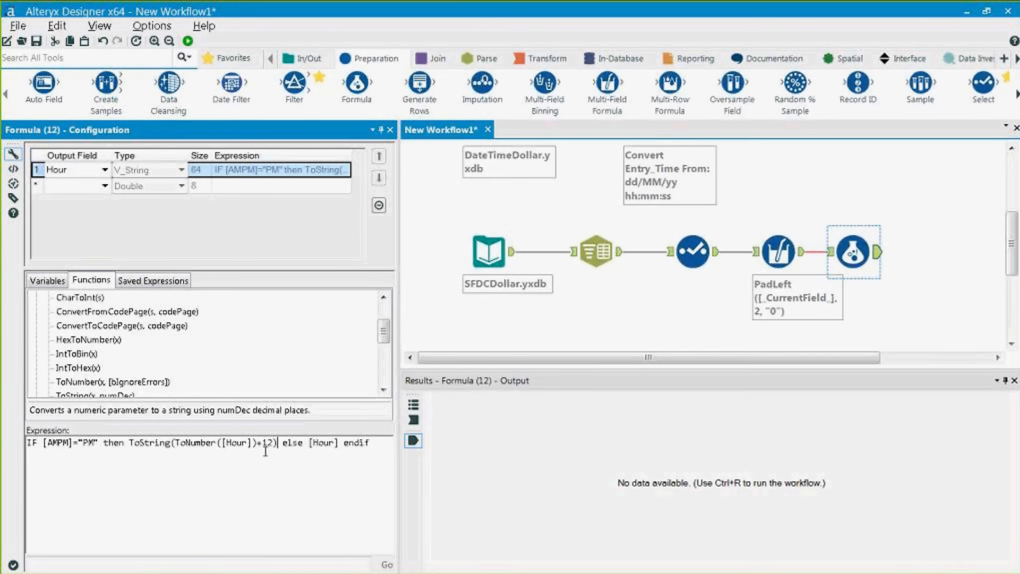
Run the workflow and open the Formula tool's output
left_click(248, 445)
left_click(188, 41)
left_click(864, 256)
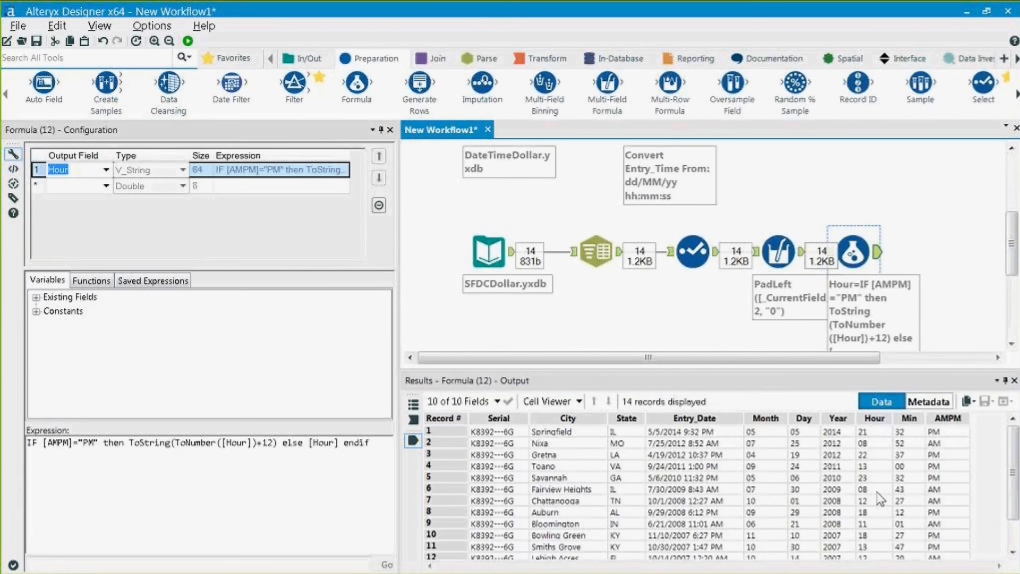
Check the 24-hour Hour values against AMPM and review the date parts in the Formula output
left_click(874, 433)
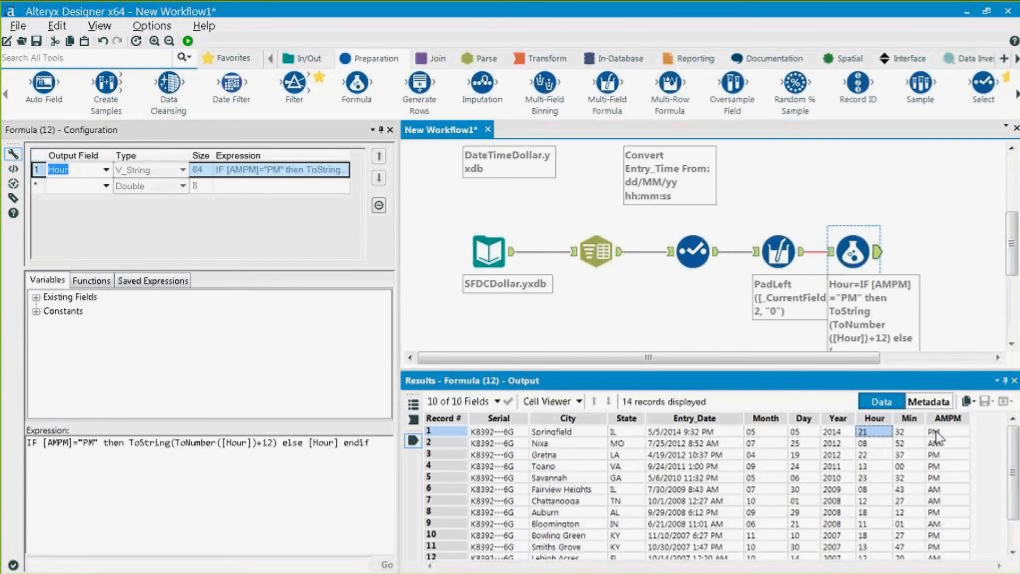
left_click(937, 431)
left_click(874, 455)
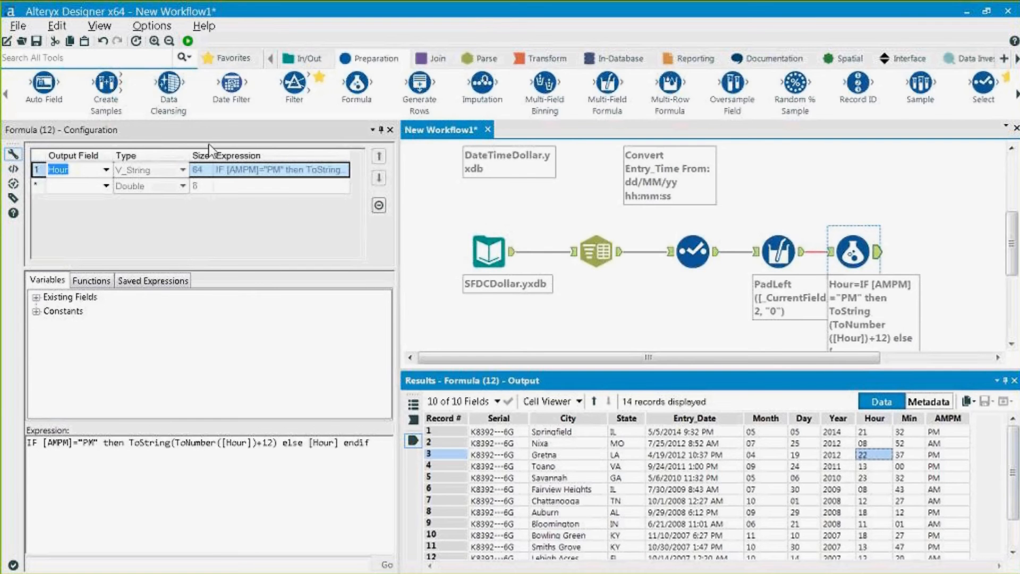
left_click_drag(908, 431, 720, 491)
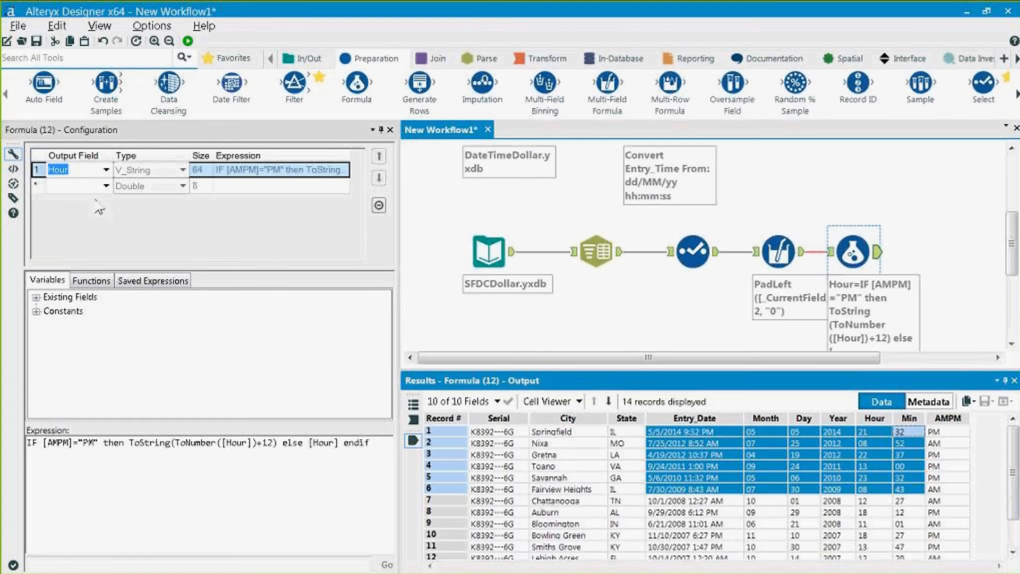
Add a second output field named Date with the DateTime type to the Formula tool
left_click(88, 186)
type("Dtae")
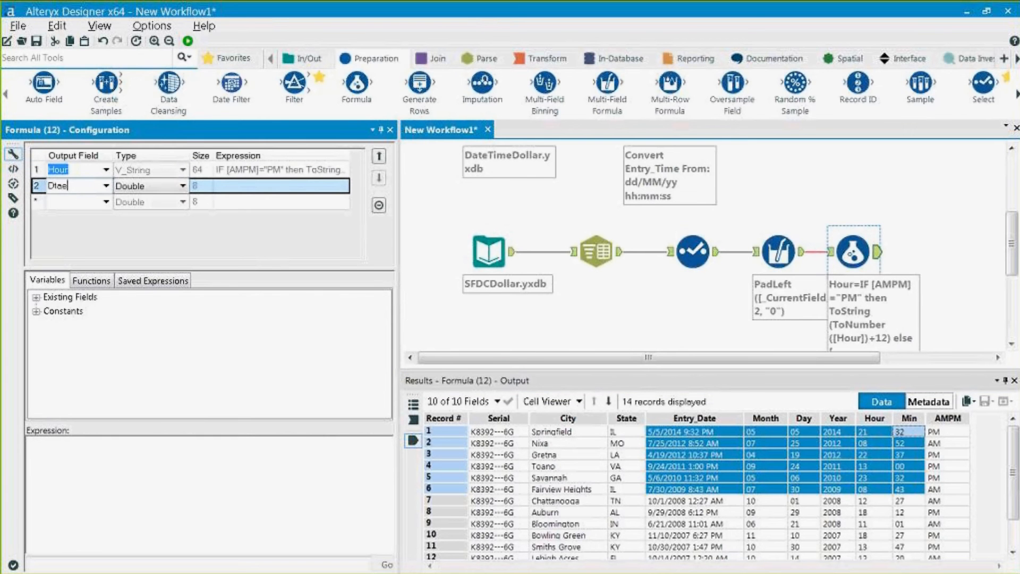
key("BackSpace")
key("BackSpace")
key("BackSpace")
type("ate")
left_click(153, 186)
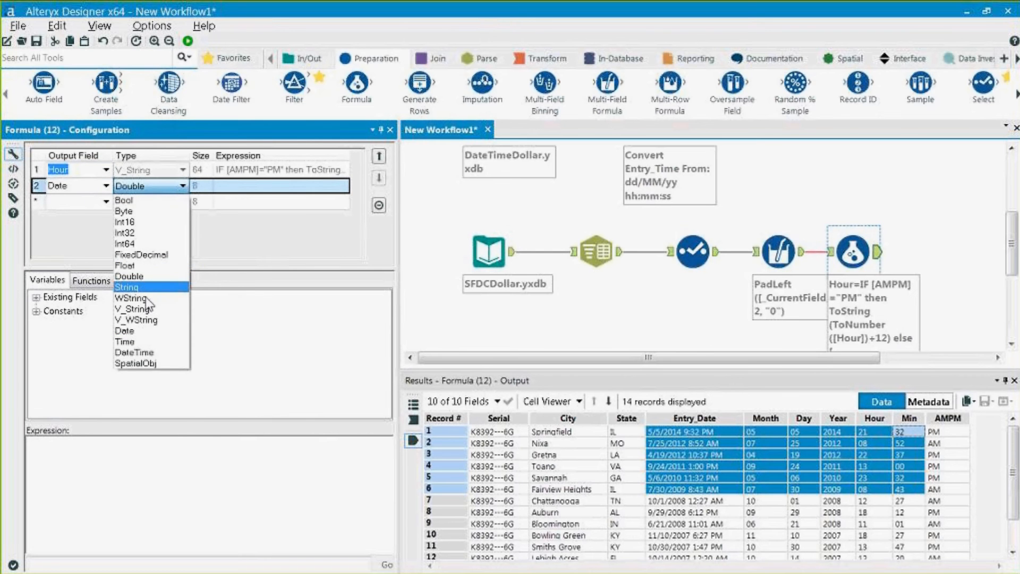
left_click(147, 353)
Start the Date field's expression with [Year]+"-"+[Month], using the existing fields
left_click(174, 462)
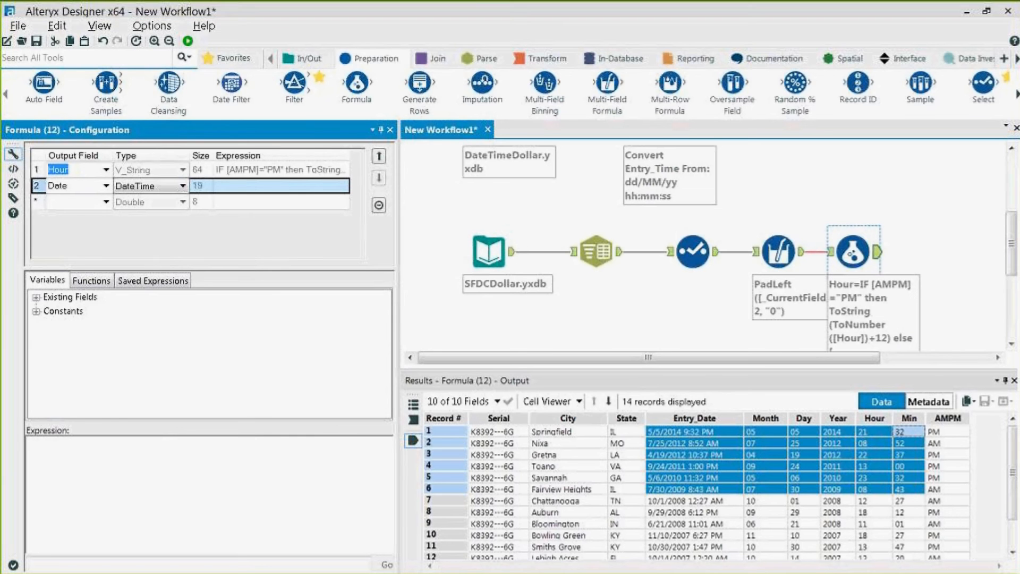
left_click(85, 280)
left_click(46, 281)
left_click(36, 298)
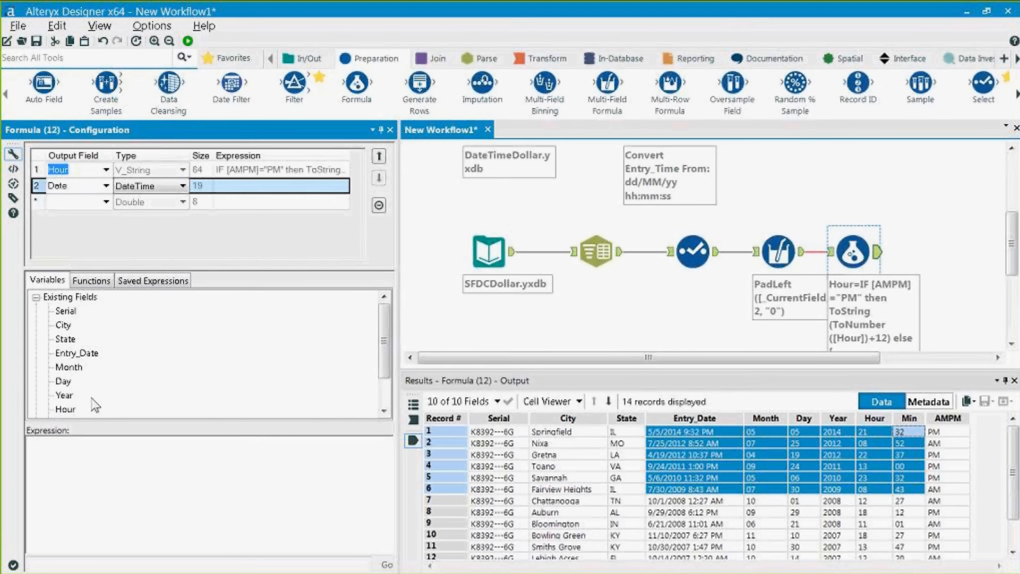
double_click(56, 396)
type("+")
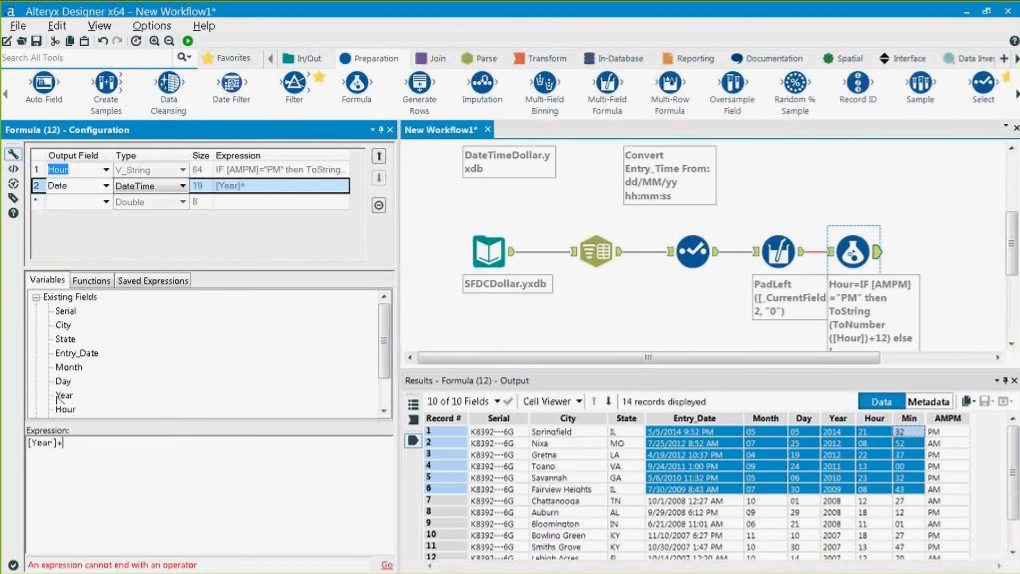
type("\"-")
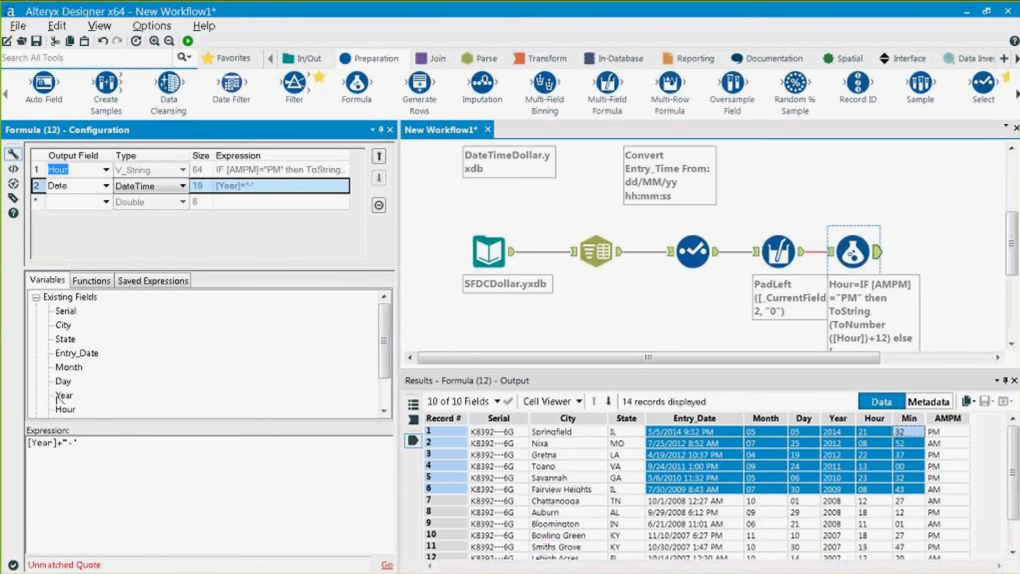
type("\"")
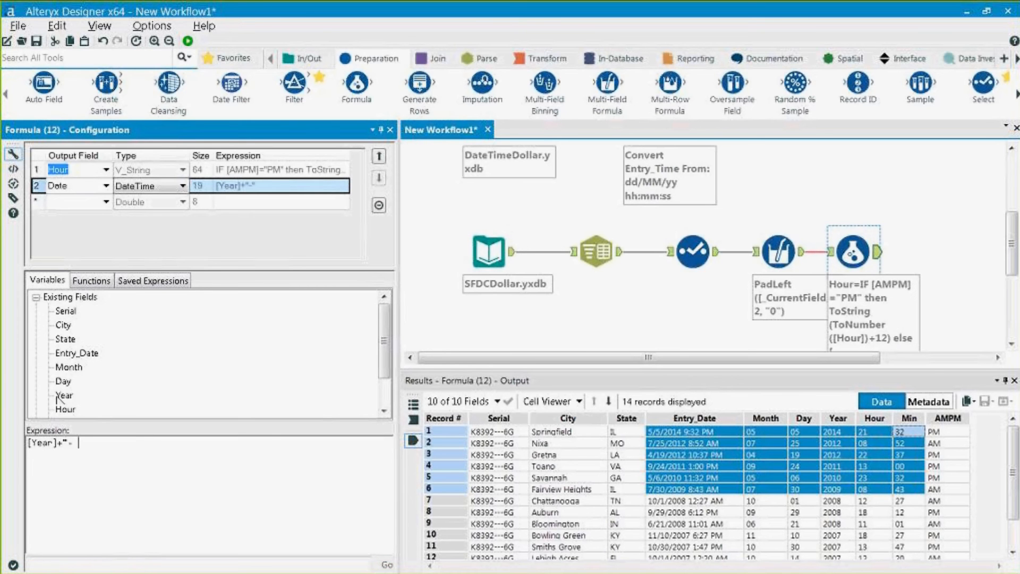
type("+")
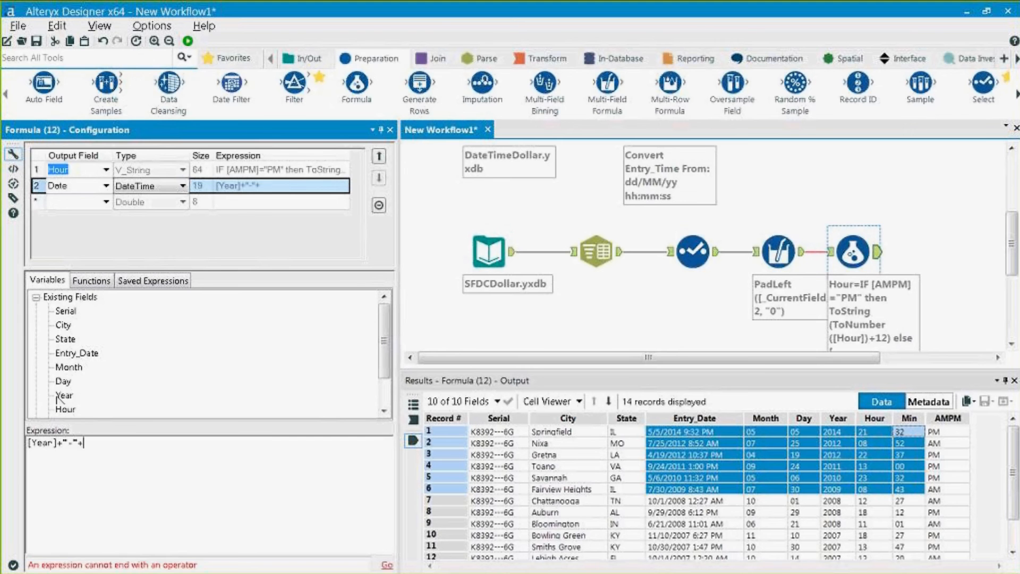
double_click(80, 371)
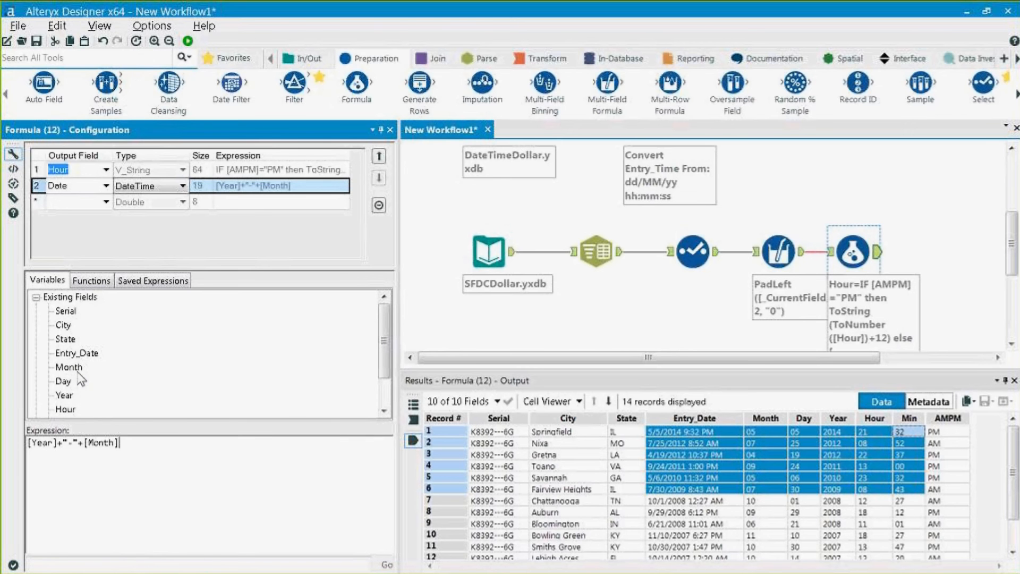
Extend the Date expression with +"-"+[Day], reusing the hyphen separator
left_click_drag(57, 442, 84, 443)
key("ctrl+c")
left_click(149, 452)
key("ctrl+v")
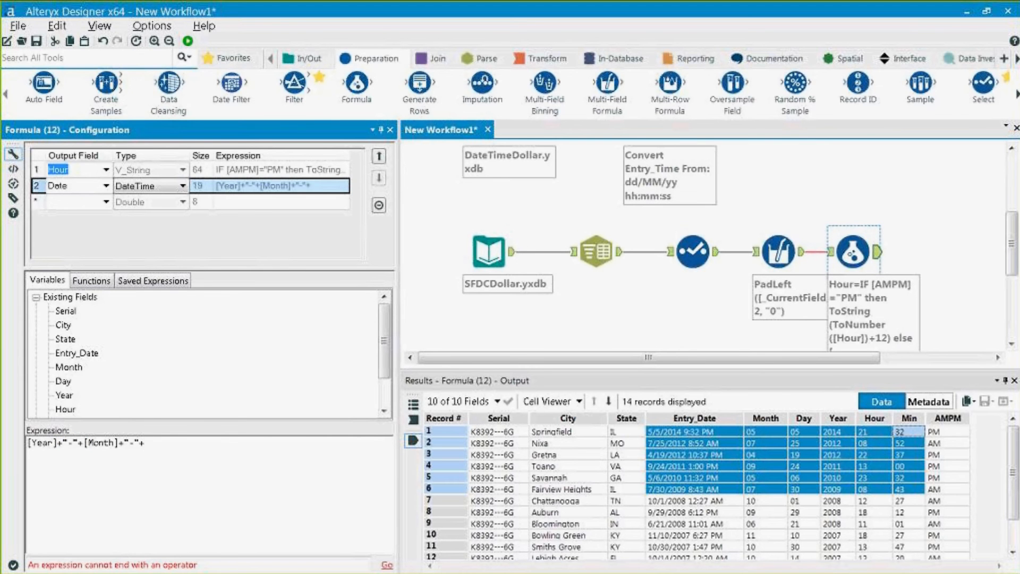
double_click(62, 381)
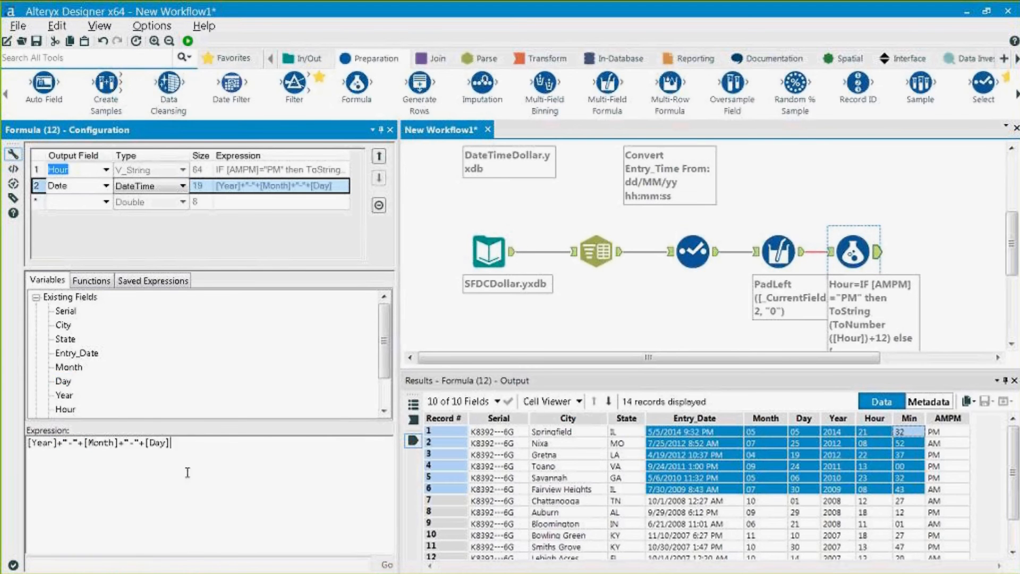
left_click_drag(212, 454, 46, 422)
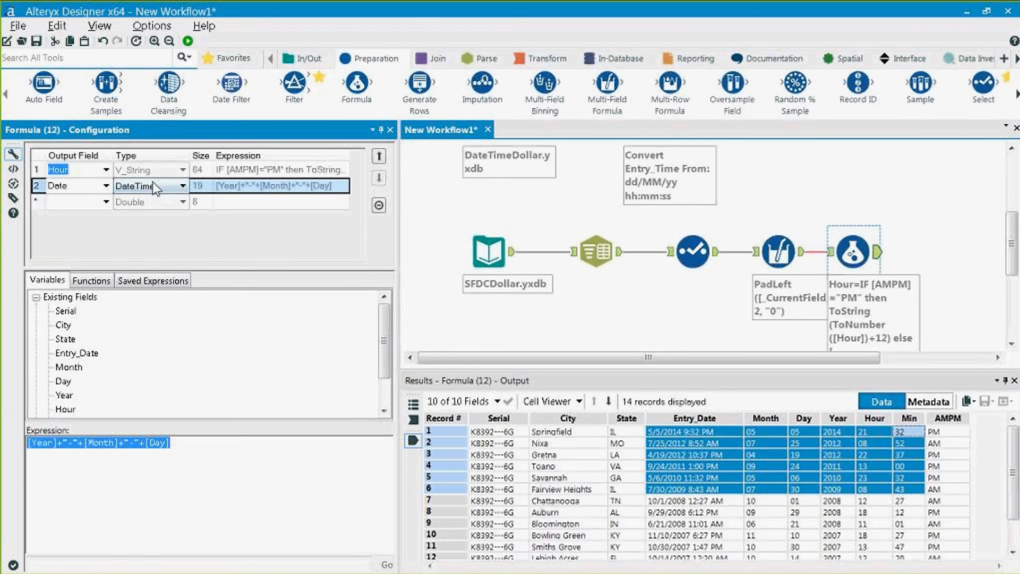
left_click(183, 446)
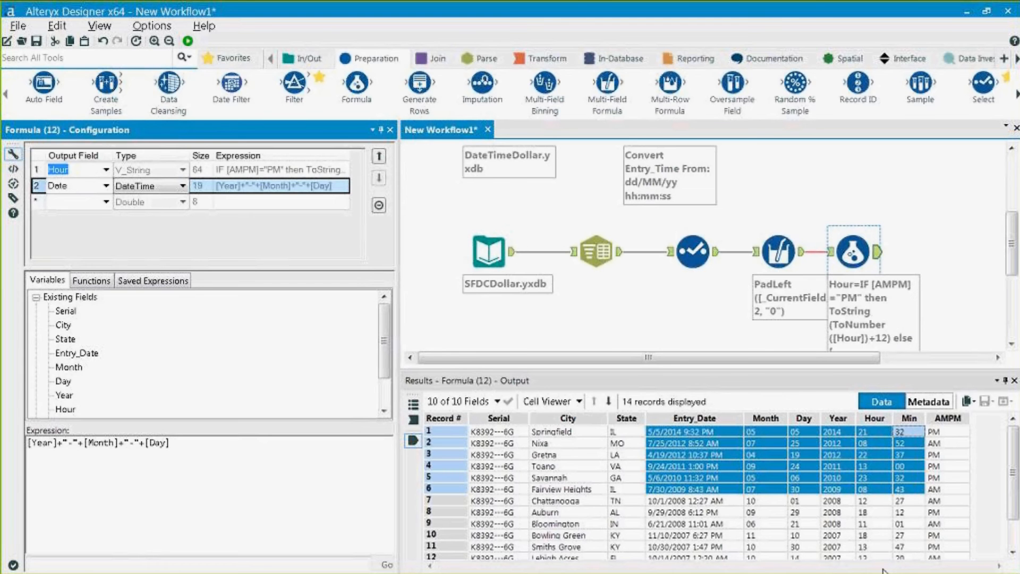
Append a space separator and the hour to the Date expression as +" "+[Hour]
type("+\"-\"+")
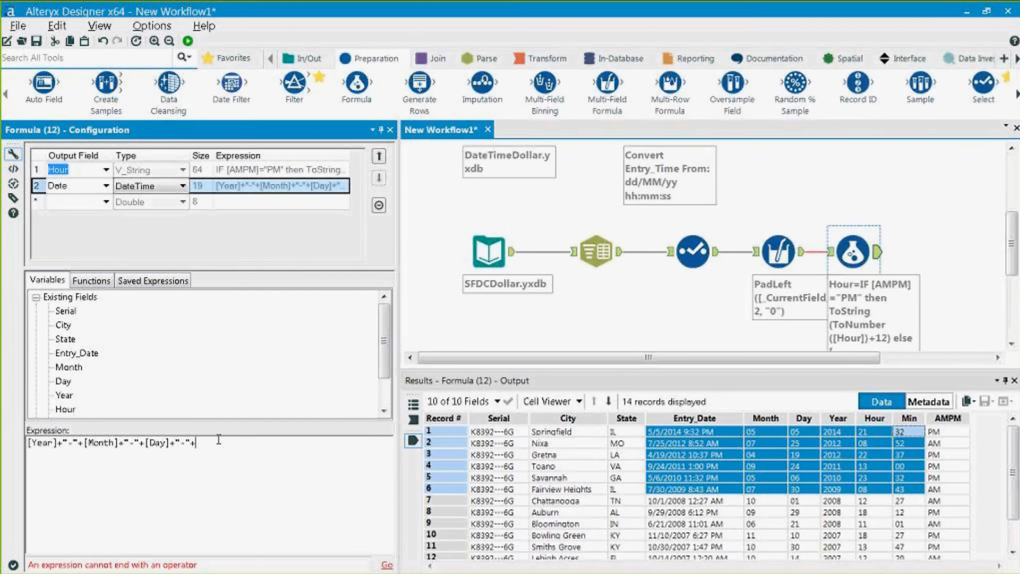
left_click(183, 443)
key("Delete")
left_click(216, 443)
double_click(73, 413)
type("+\"-\"")
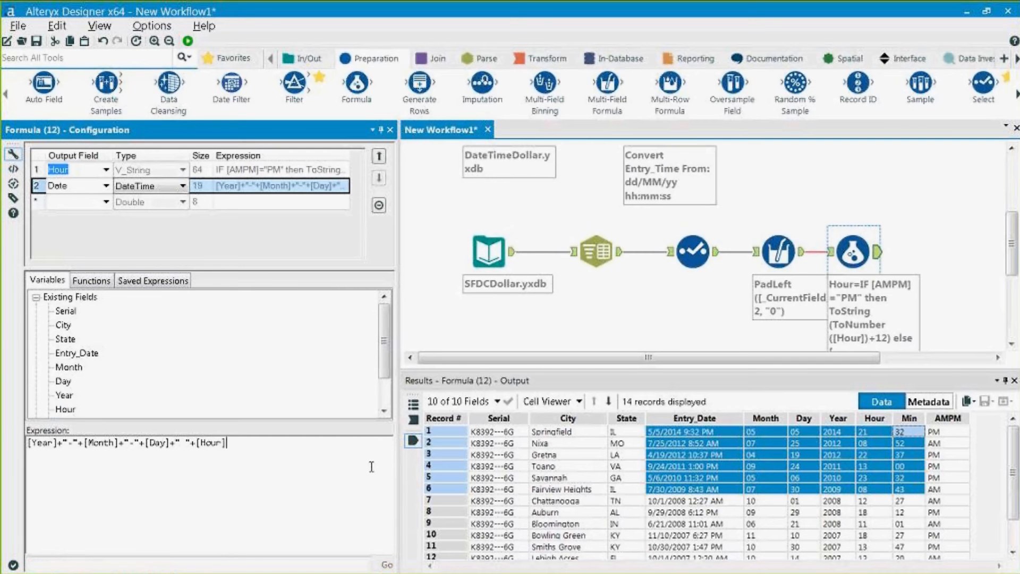
Append a colon and the minutes to the Date expression as +":"+[Min]
type("+\":")
left_click(242, 446)
key("BackSpace")
type(":\"+")
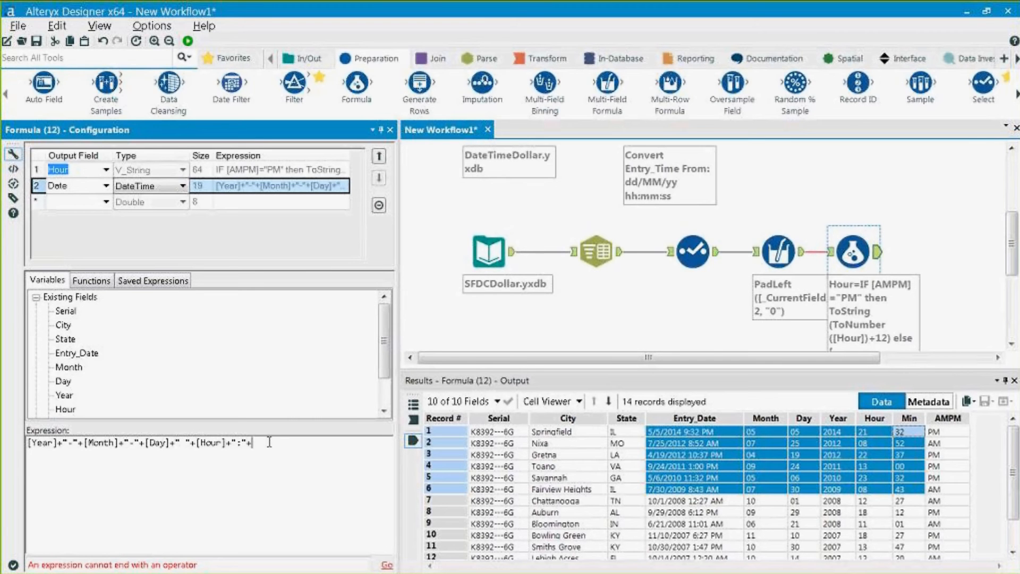
left_click(80, 408)
scroll(95, 405, "down", 1)
double_click(62, 381)
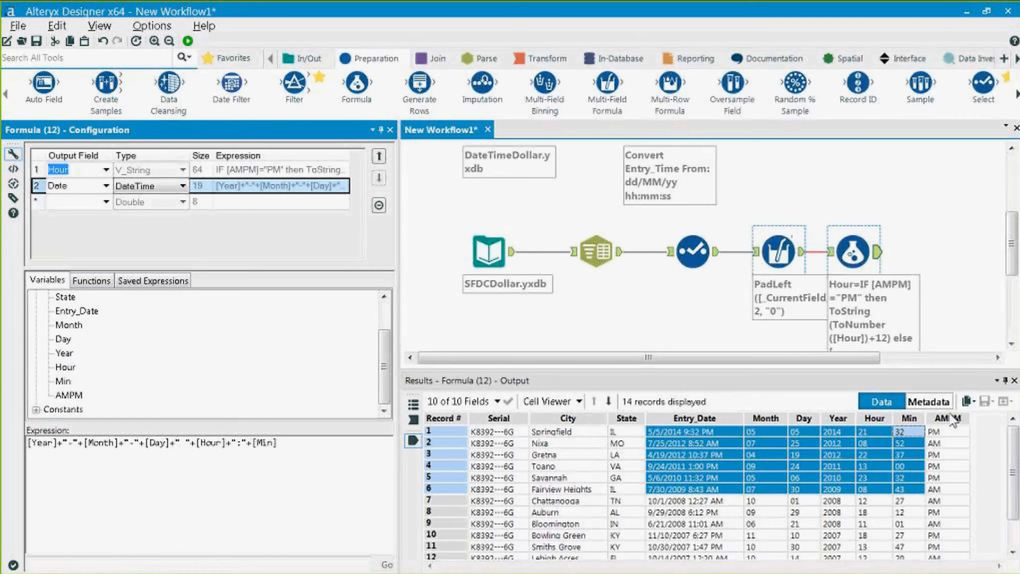
Finish the Date expression with fixed zero seconds by appending +":00"
type("+\"-\"+")
key("BackSpace")
key("BackSpace")
key("BackSpace")
type(":")
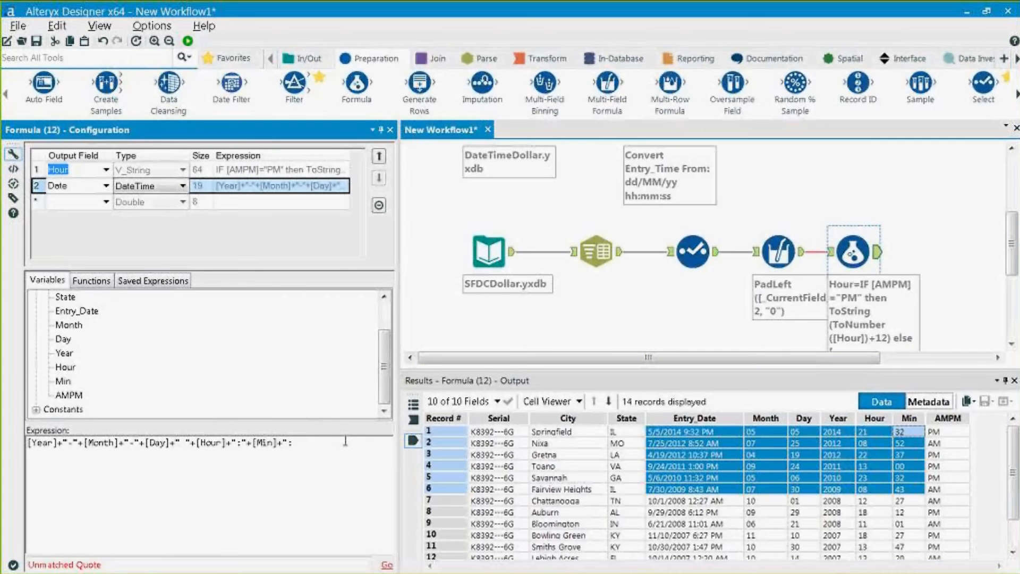
type("00\"")
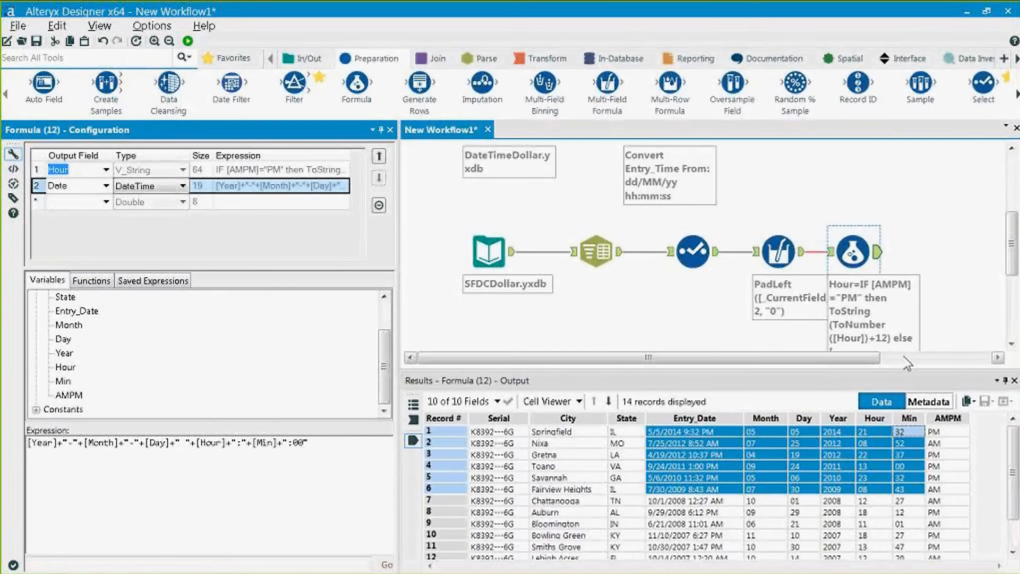
Space the Formula tool slightly further from the PadLeft tool, run the workflow and bring the Date column of its output into view
left_click_drag(855, 255, 875, 256)
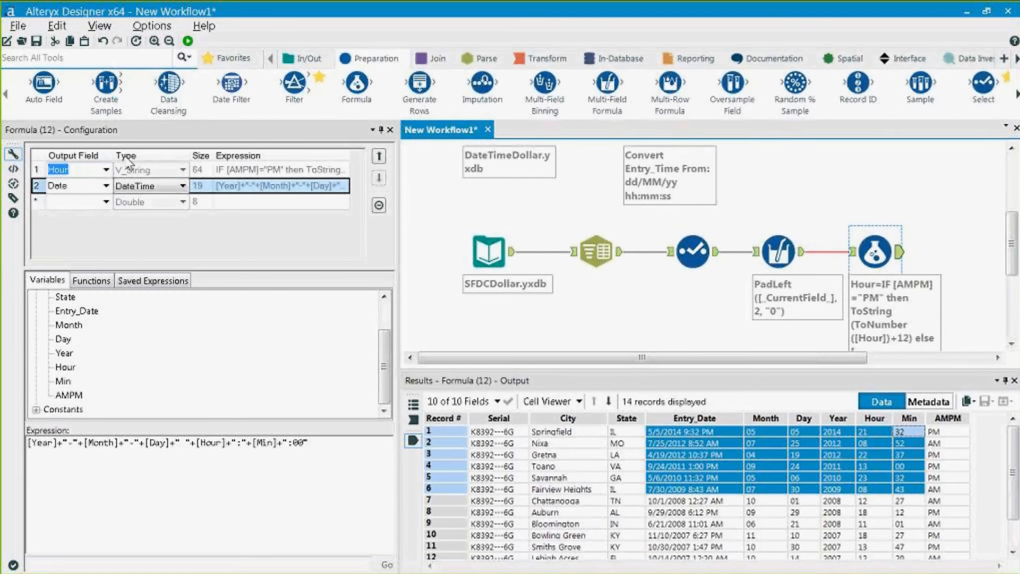
left_click(188, 41)
left_click(882, 254)
left_click_drag(862, 567, 915, 567)
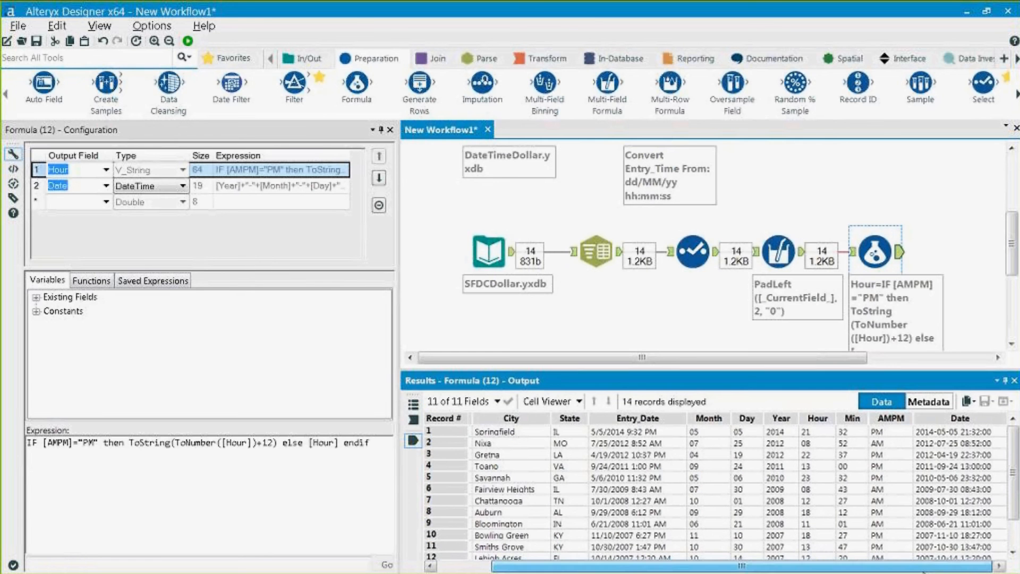
Check the Date field's type in the metadata and compare its values with Entry_Date in the Formula output
left_click_drag(956, 432, 964, 523)
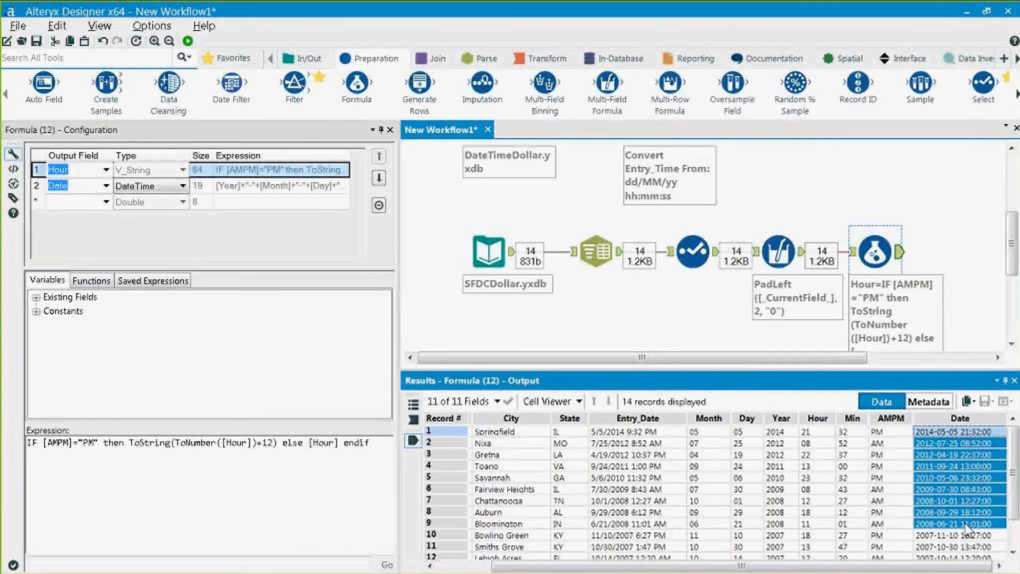
left_click(928, 401)
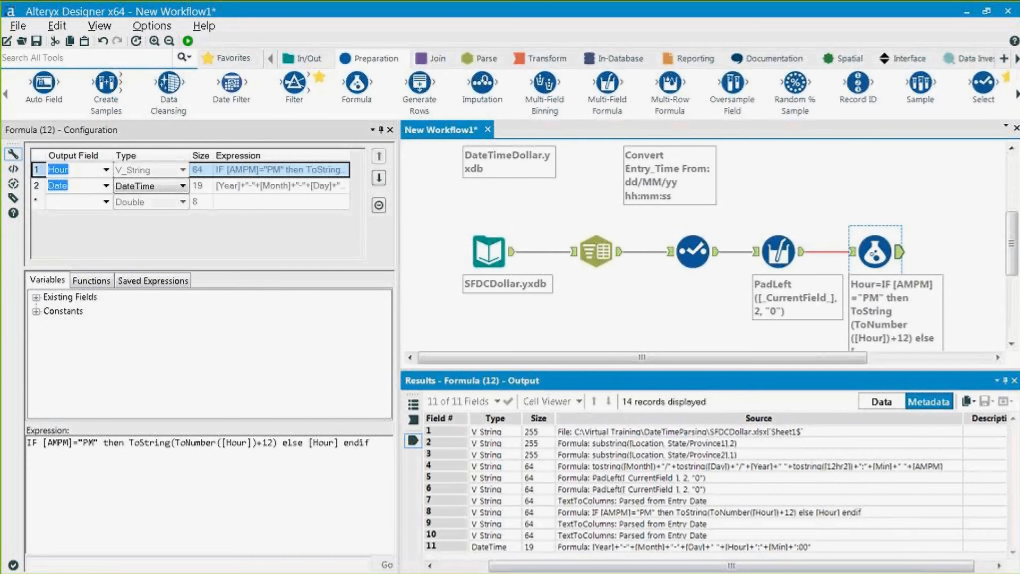
left_click(508, 548)
left_click(879, 401)
left_click_drag(903, 567, 927, 569)
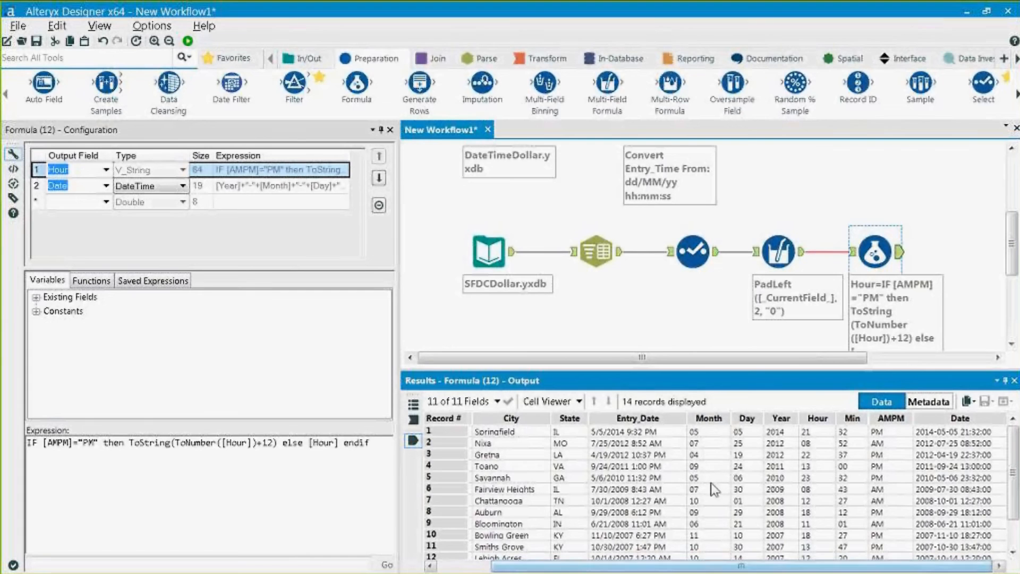
left_click_drag(637, 433, 634, 535)
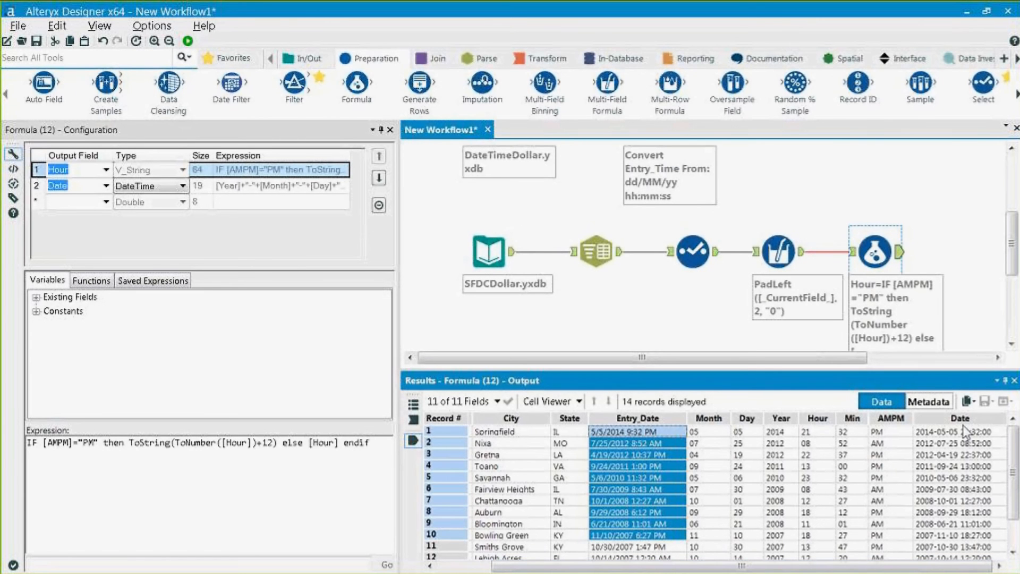
left_click_drag(965, 432, 971, 512)
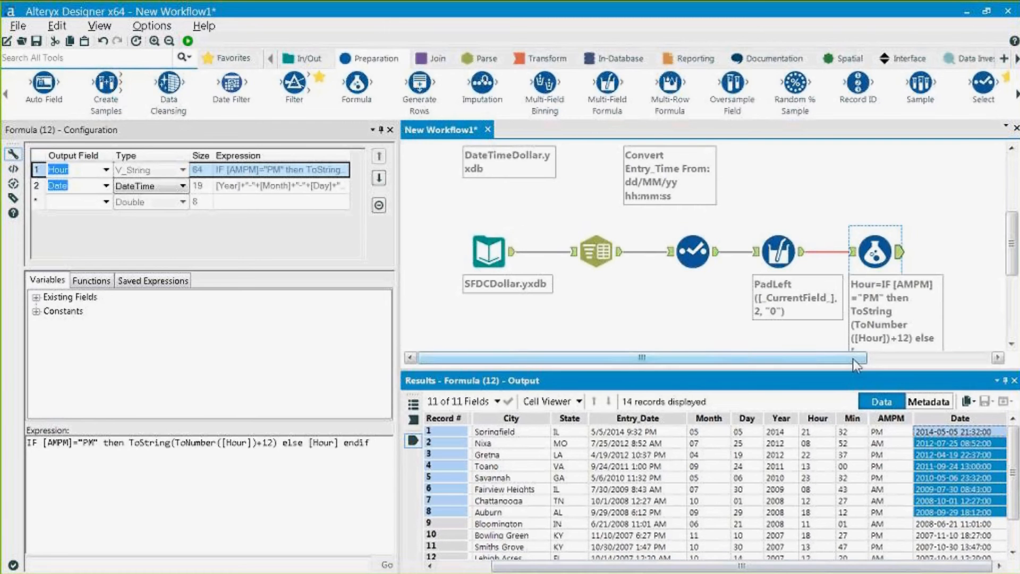
Add a Select tool after the Formula tool in the SFDCDollar.yxdb stream
left_click_drag(849, 358, 883, 360)
left_click(929, 306)
scroll(929, 306, "down", 1)
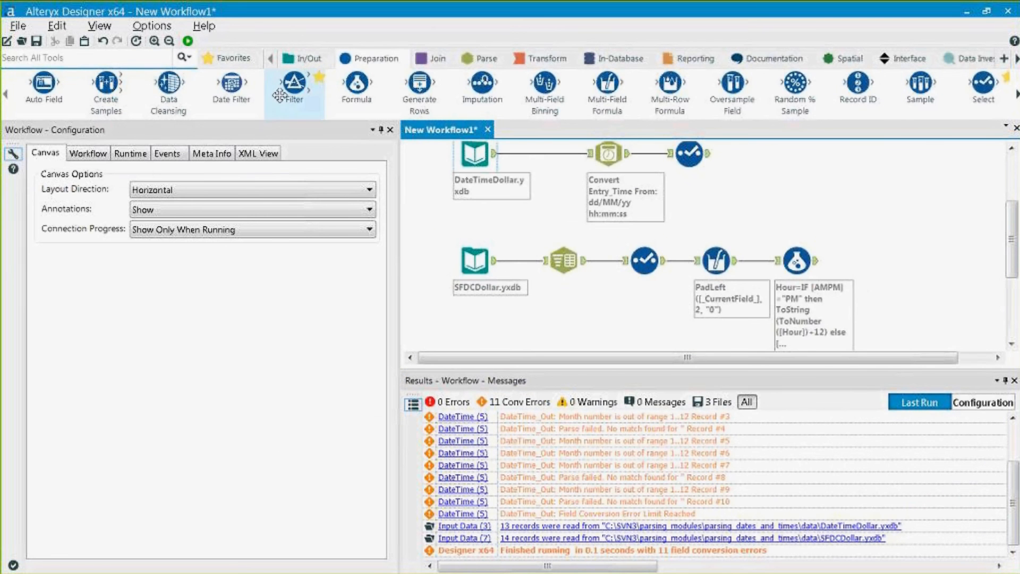
left_click(229, 57)
left_click_drag(287, 81, 890, 261)
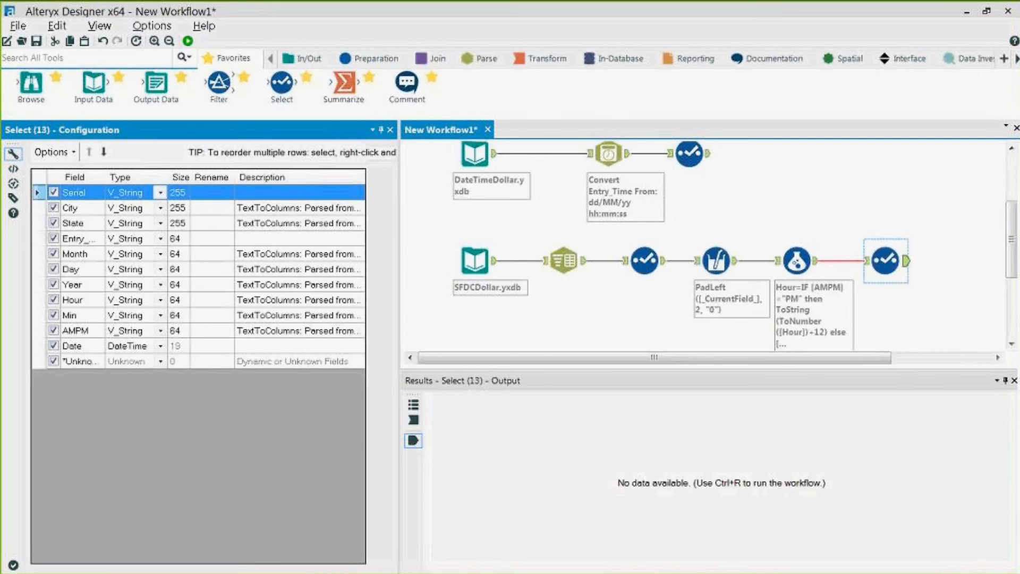
Exclude Entry_Date, Month, Day, Year, Hour, Min and AMPM from the new Select tool's output
left_click(53, 238)
left_click(53, 253)
left_click(54, 268)
left_click(53, 284)
left_click(53, 300)
left_click(53, 315)
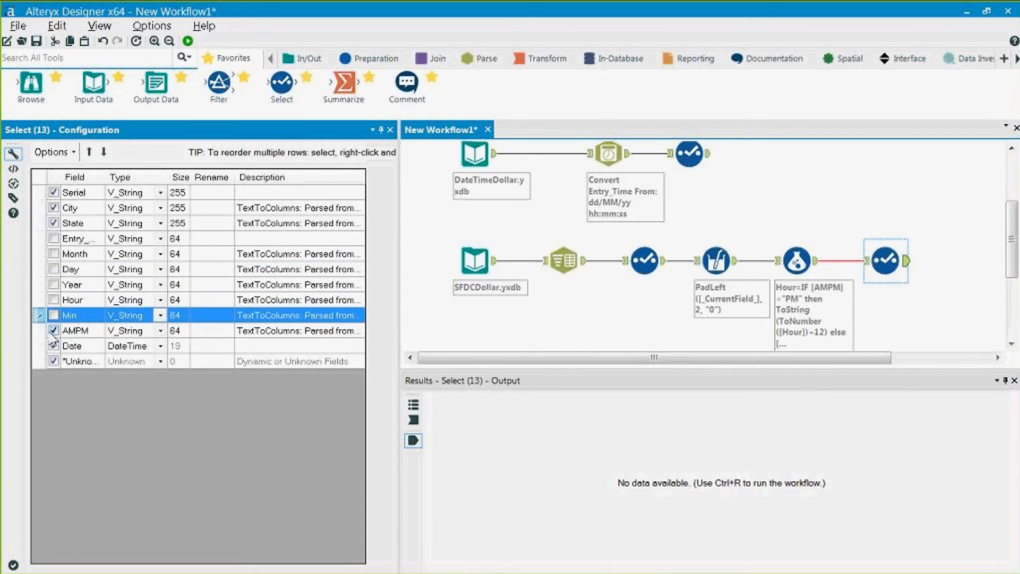
left_click(53, 331)
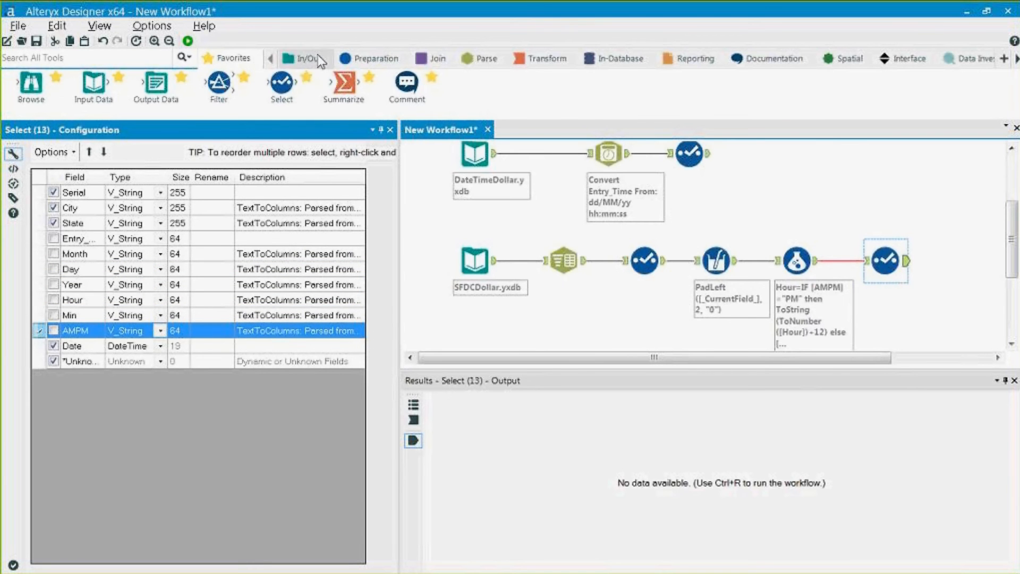
Run the workflow and review the Date column in the last Select tool's output
left_click(188, 41)
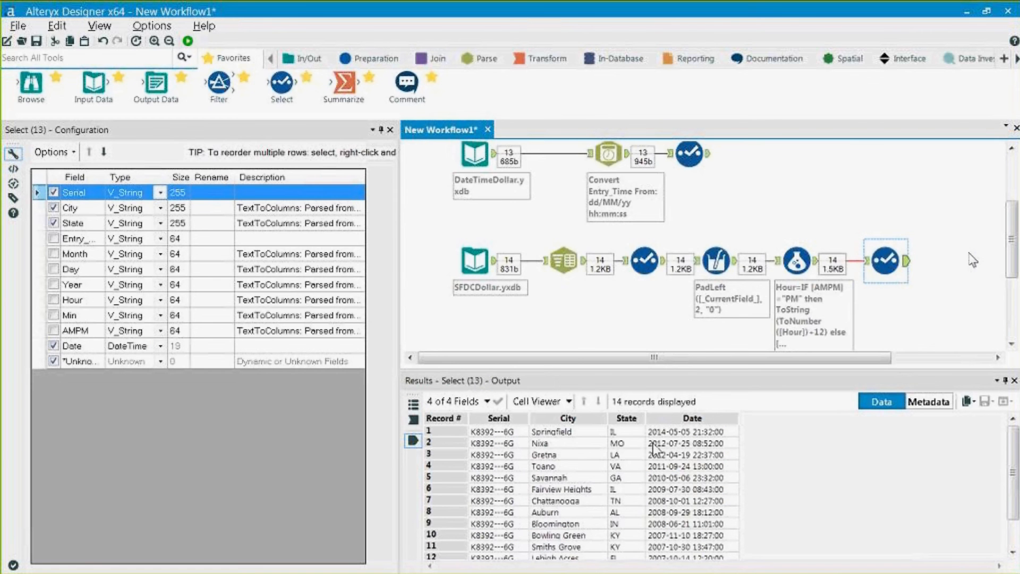
left_click_drag(655, 446, 547, 511)
left_click(956, 254)
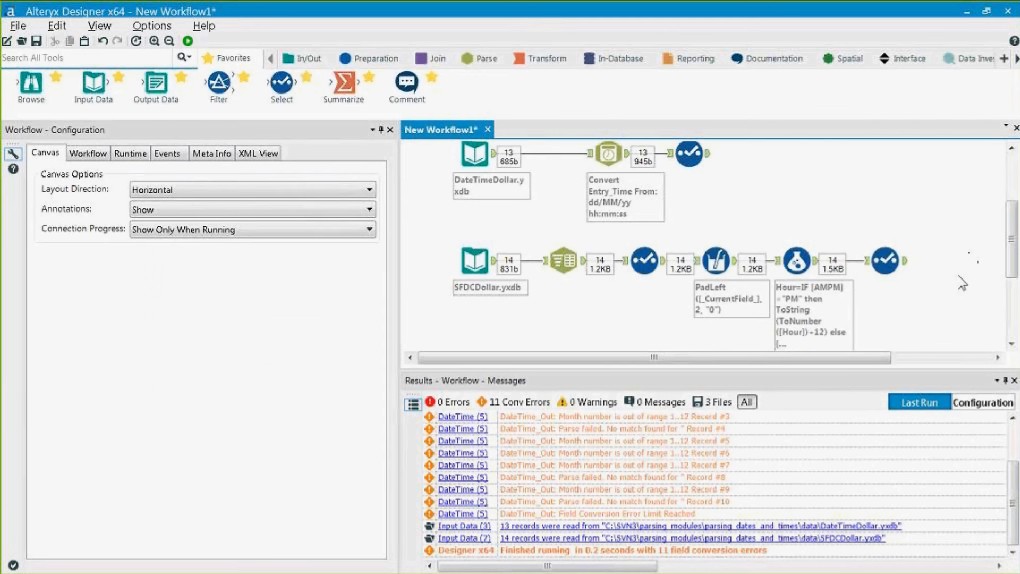
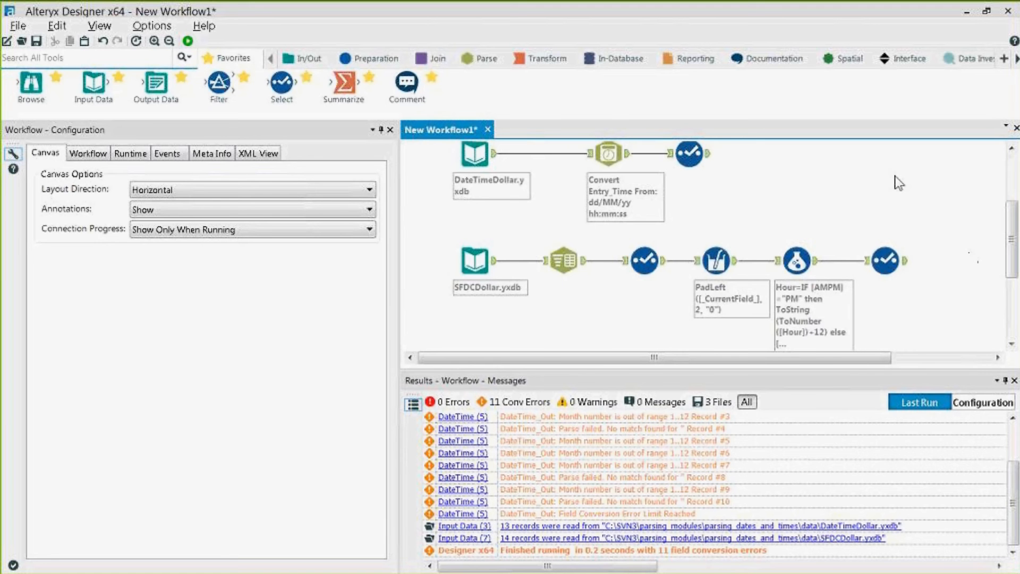
Examine the original Entry_Date values in the Formula output and the final Date values in the last Select tool's output
left_click_drag(714, 357, 788, 357)
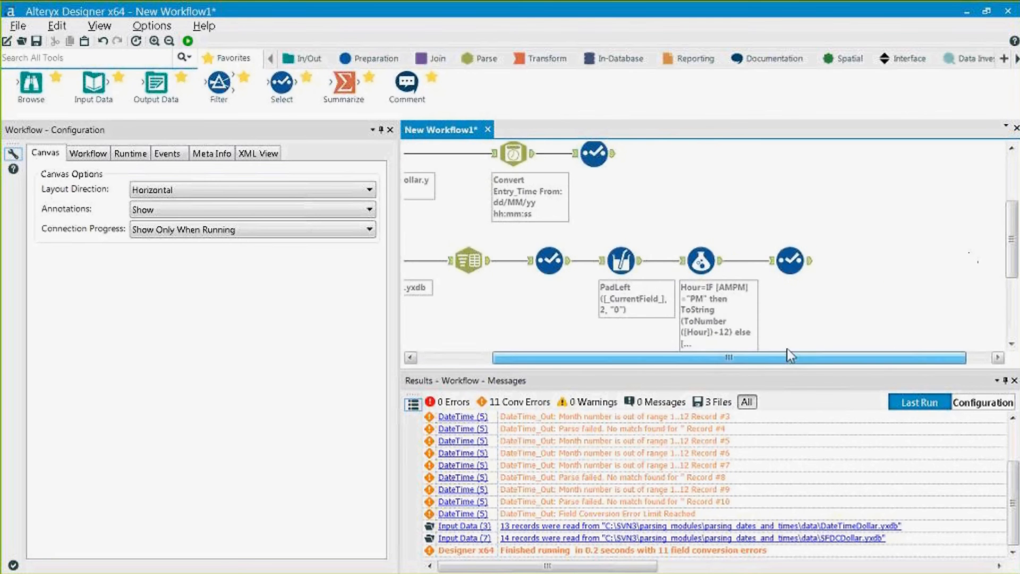
left_click(701, 260)
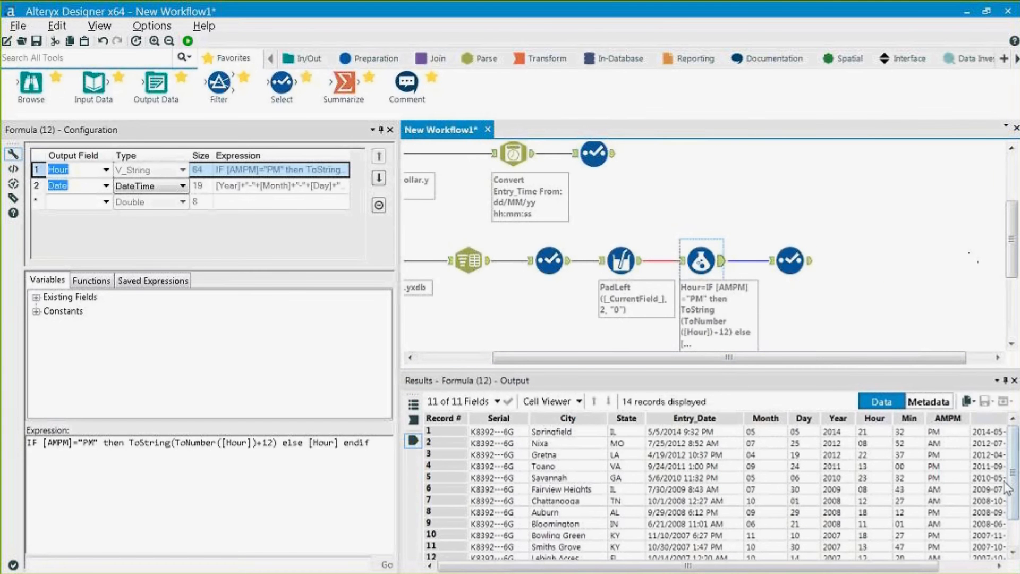
left_click(709, 500)
scroll(711, 509, "down", 1)
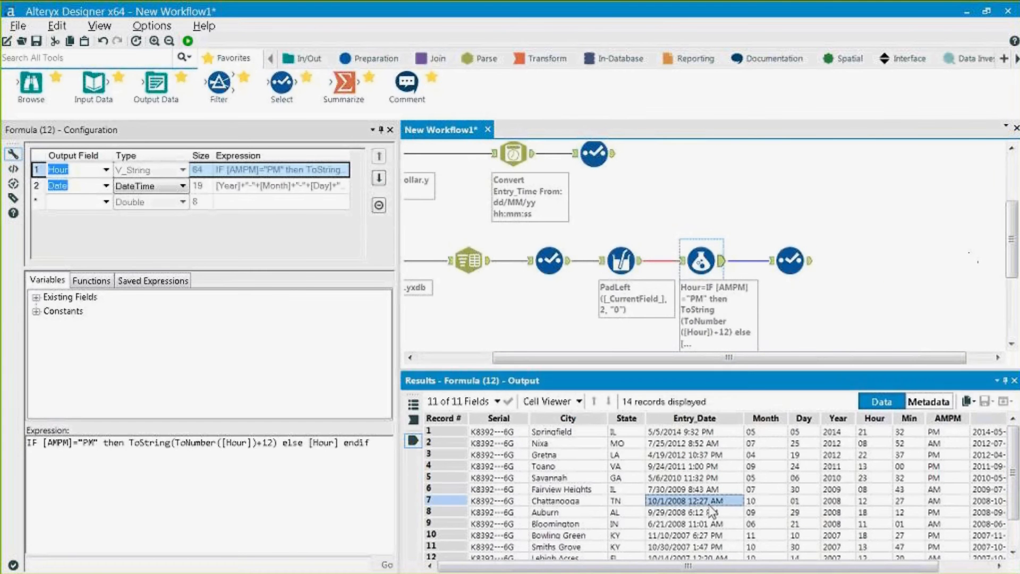
left_click(790, 261)
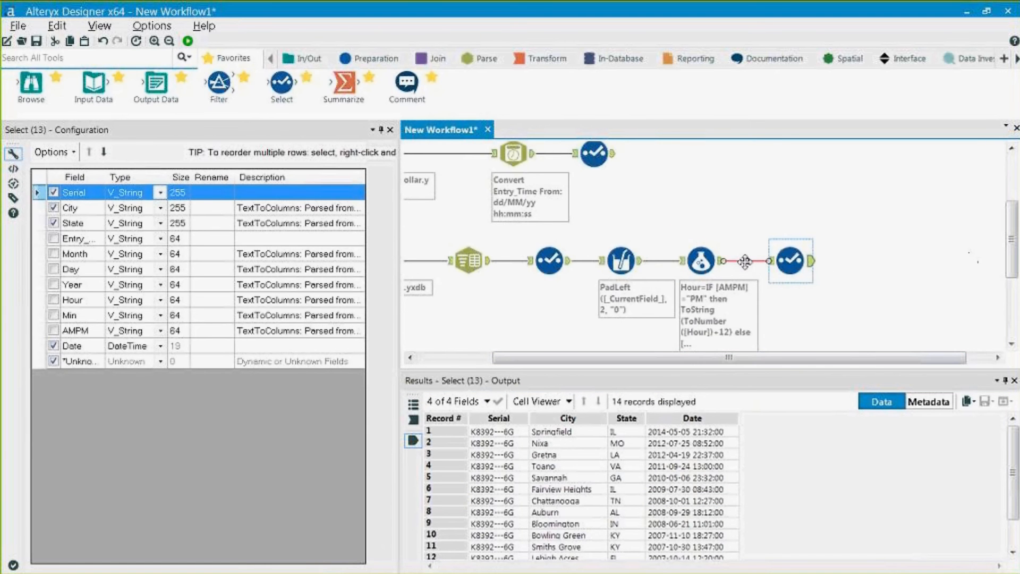
Add an Input Data tool below the SFDCDollar.yxdb stream and connect it to MongoDollar.yxdb
left_click_drag(789, 358, 819, 336)
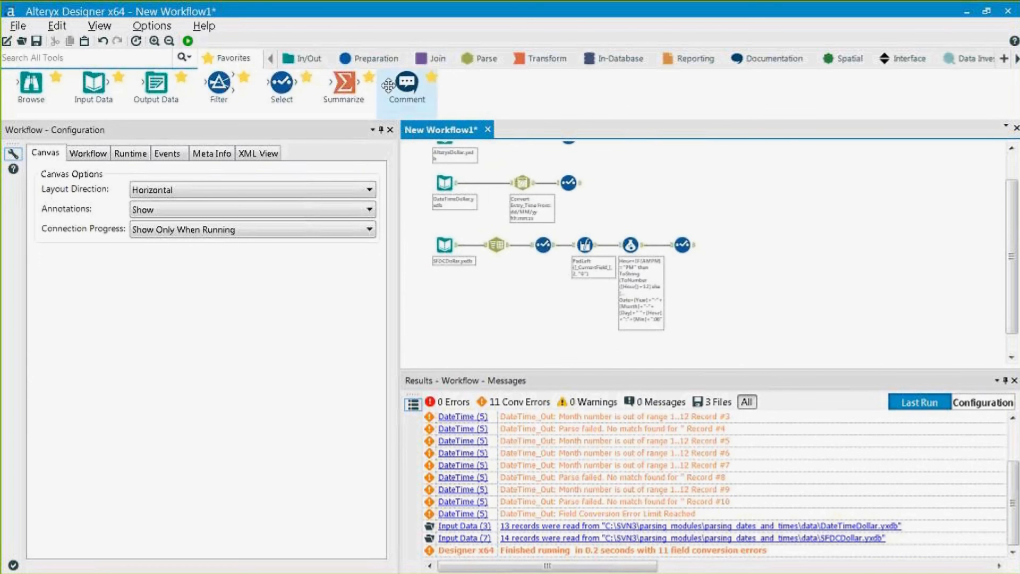
left_click(303, 58)
left_click_drag(218, 84, 455, 330)
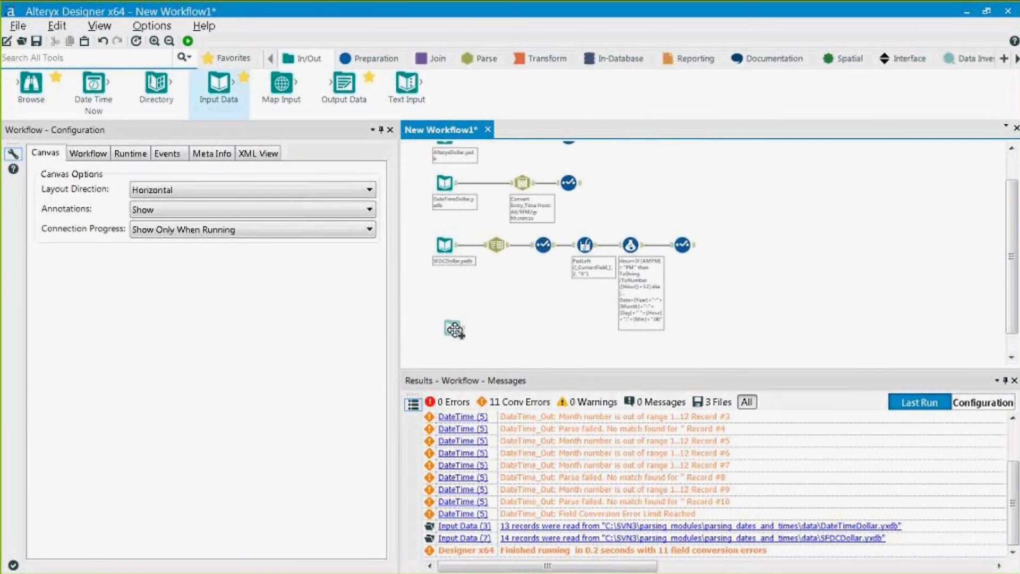
left_click(255, 169)
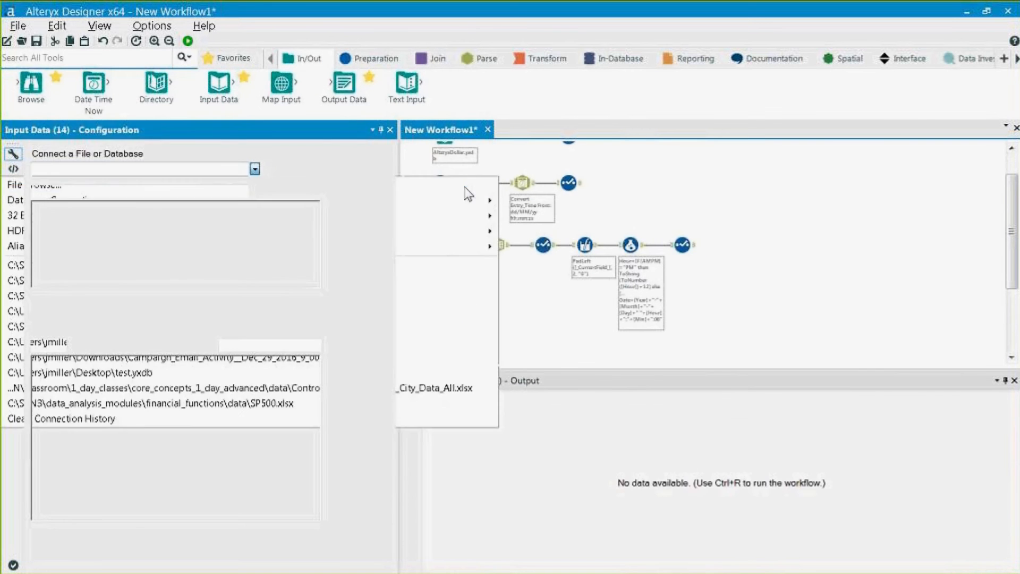
left_click(225, 188)
double_click(421, 223)
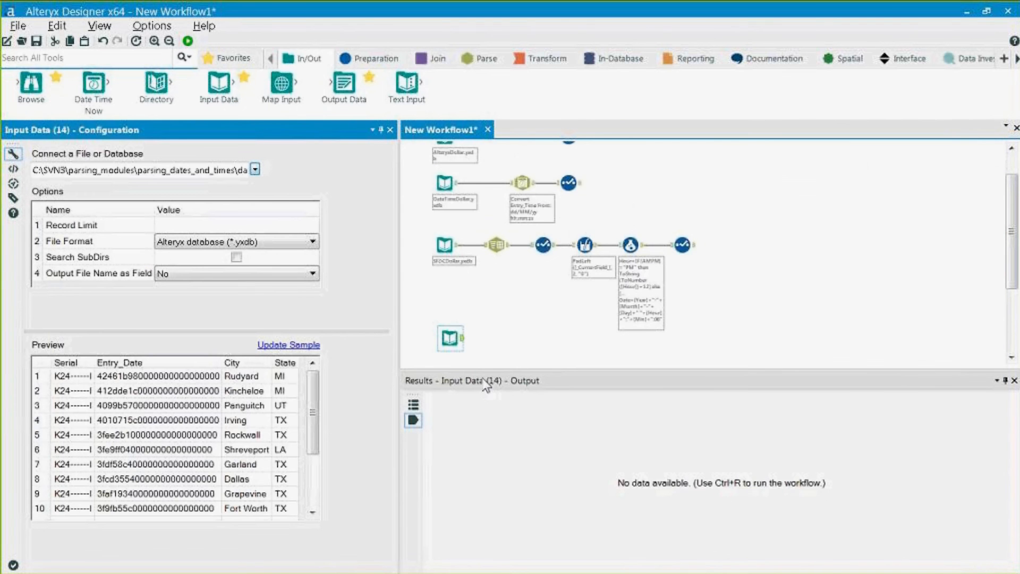
Examine the format of the Entry_Date values in the MongoDollar.yxdb input's data preview
left_click_drag(178, 377, 166, 469)
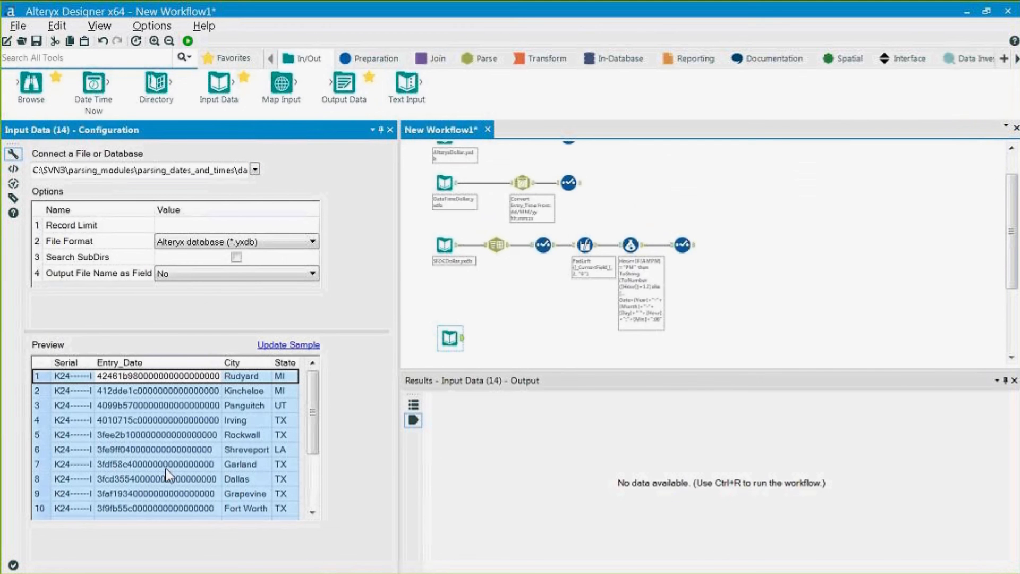
left_click(440, 335)
left_click(490, 341)
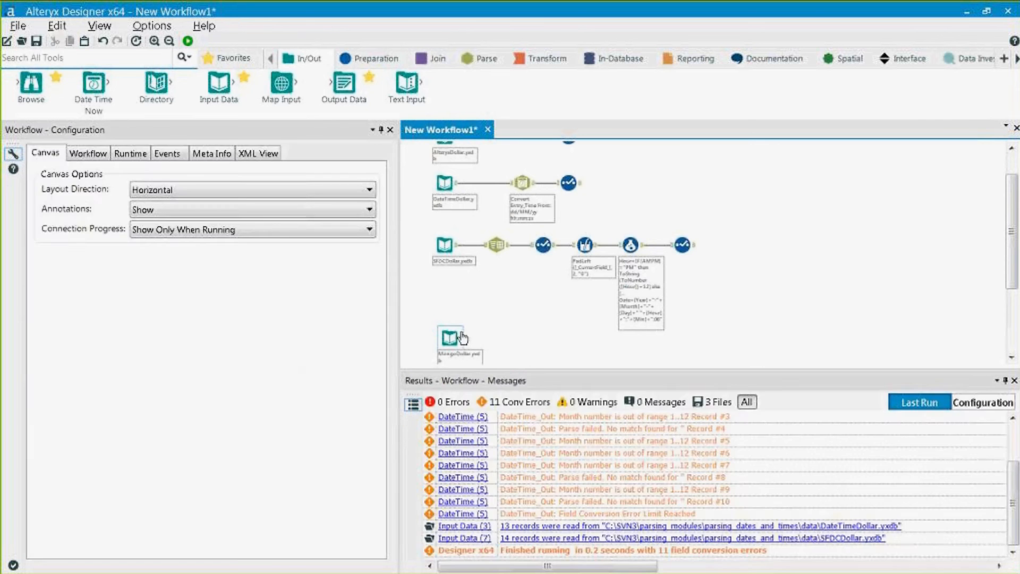
left_click(450, 338)
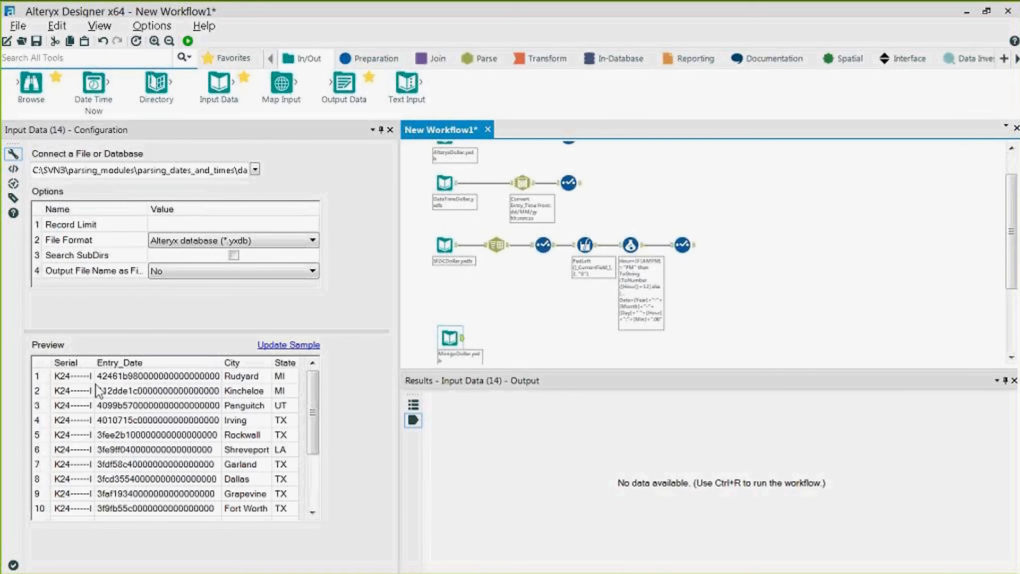
left_click(129, 375)
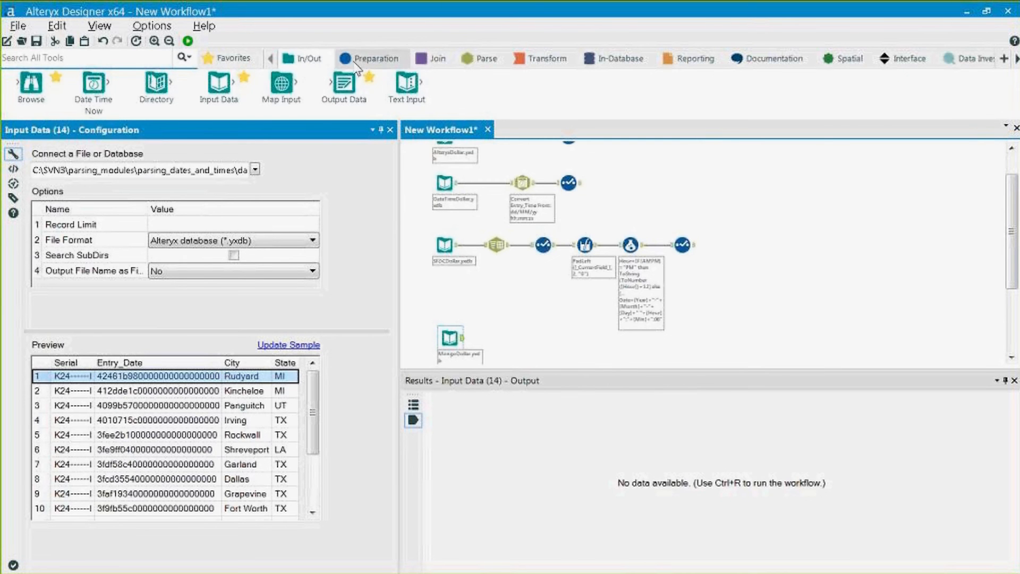
Add a Formula tool after the MongoDollar.yxdb input and start a new output field named Sub
left_click(372, 57)
left_click_drag(357, 84, 503, 344)
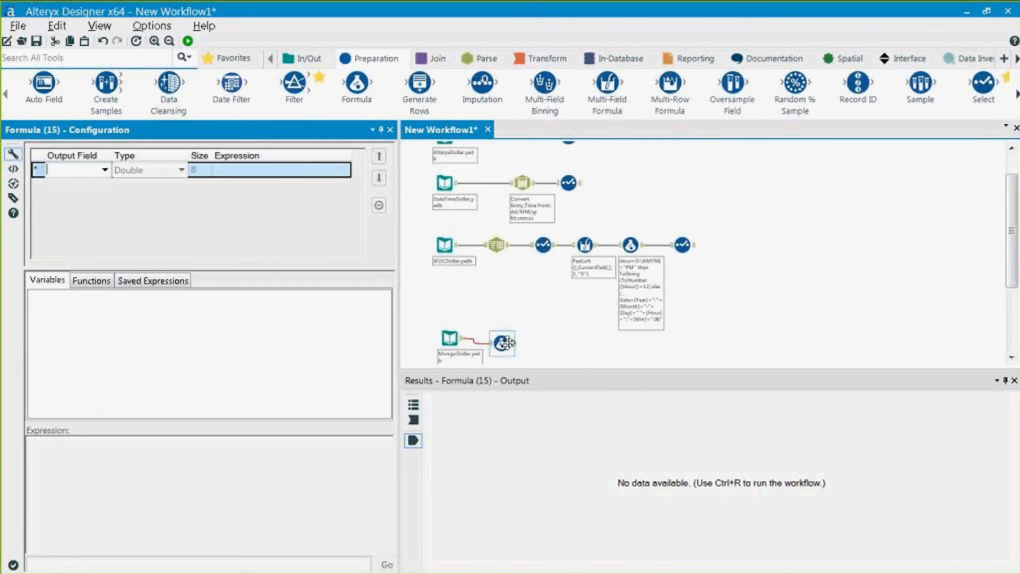
left_click(81, 170)
type("Sub")
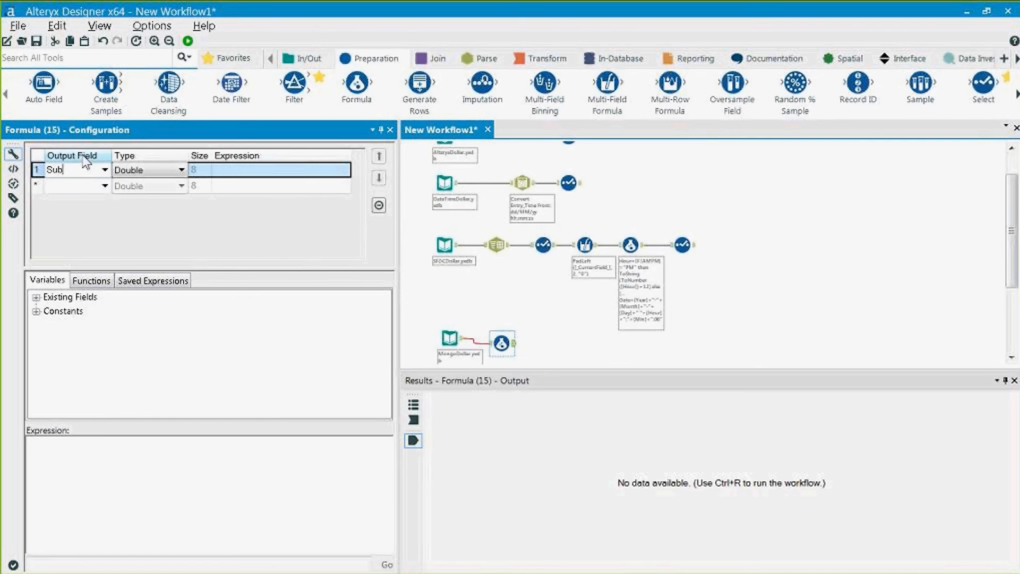
Set the Sub output field's type to V_String and insert the Left string function into its expression
left_click(180, 170)
left_click(133, 293)
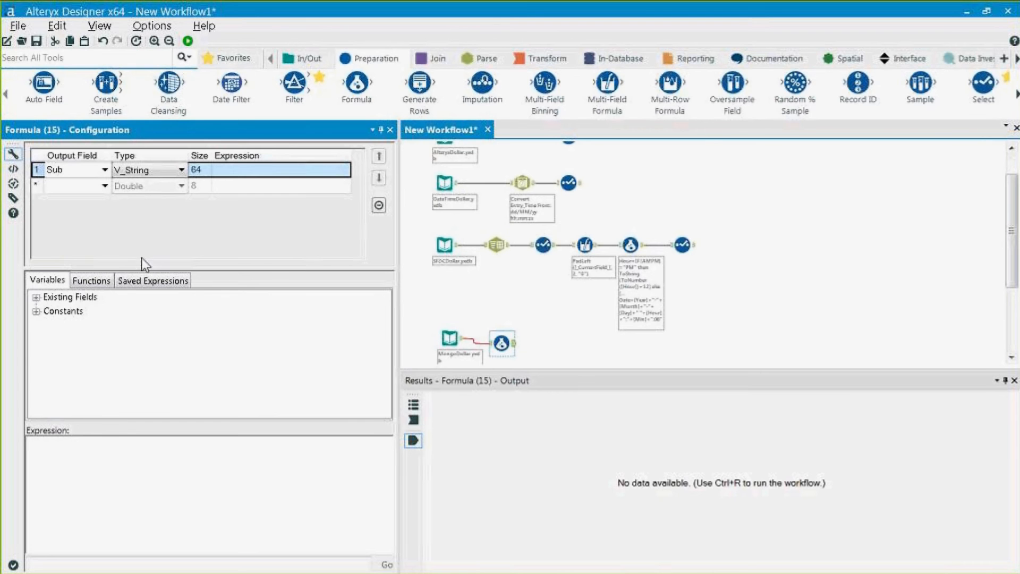
left_click(84, 281)
scroll(111, 326, "down", 1)
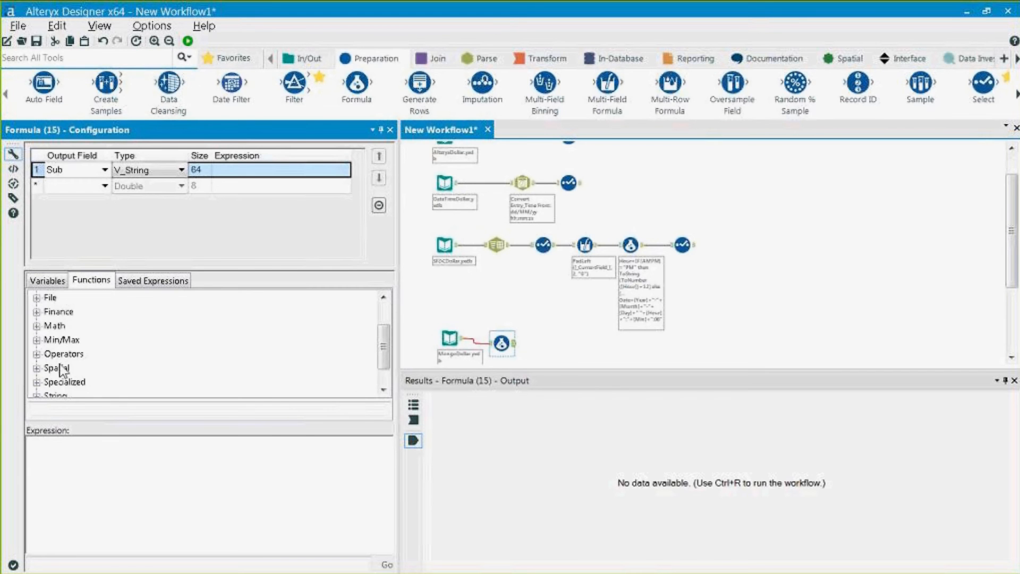
scroll(50, 372, "down", 1)
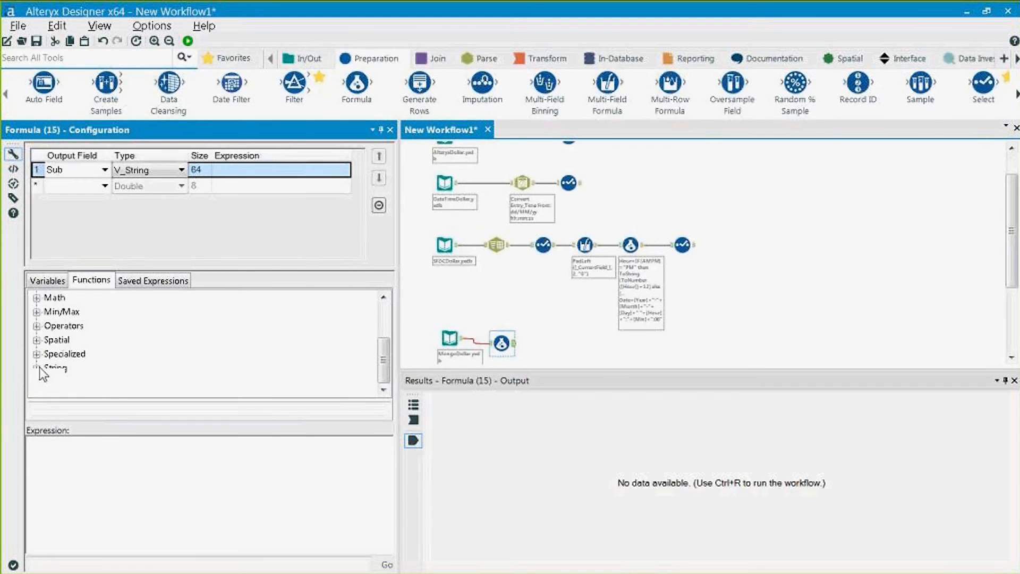
left_click(40, 368)
left_click(77, 353)
scroll(76, 355, "down", 1)
left_click(76, 354)
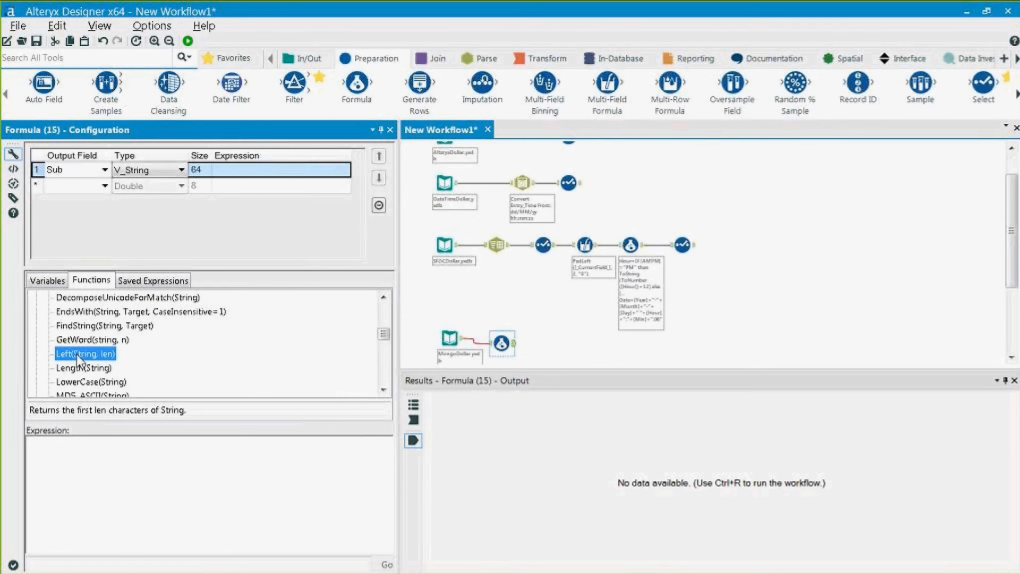
double_click(77, 354)
Fill in the Left function's arguments so the Sub expression reads Left([Entry_Date], 8)
left_click(47, 280)
left_click(36, 298)
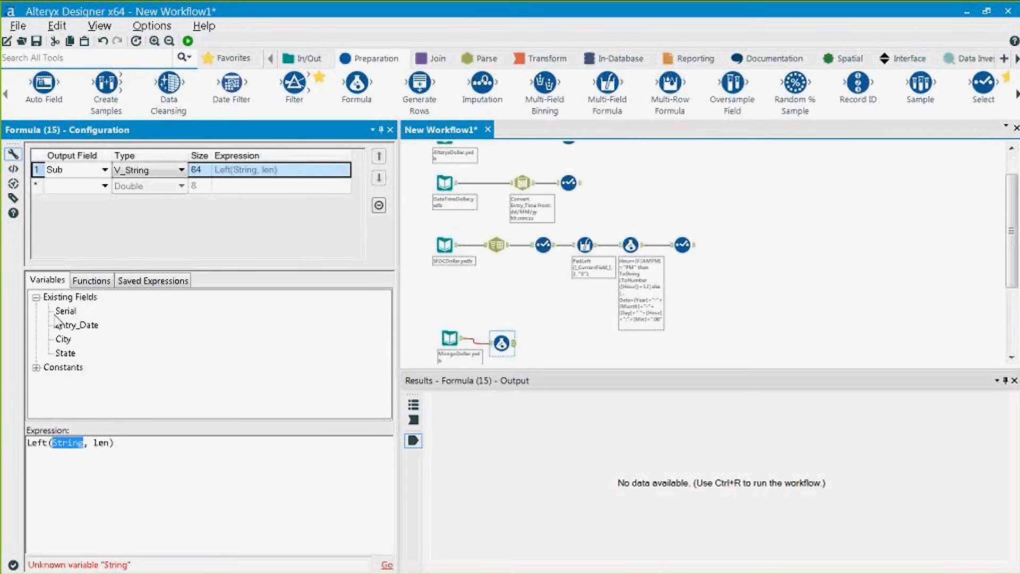
double_click(60, 325)
left_click(141, 443)
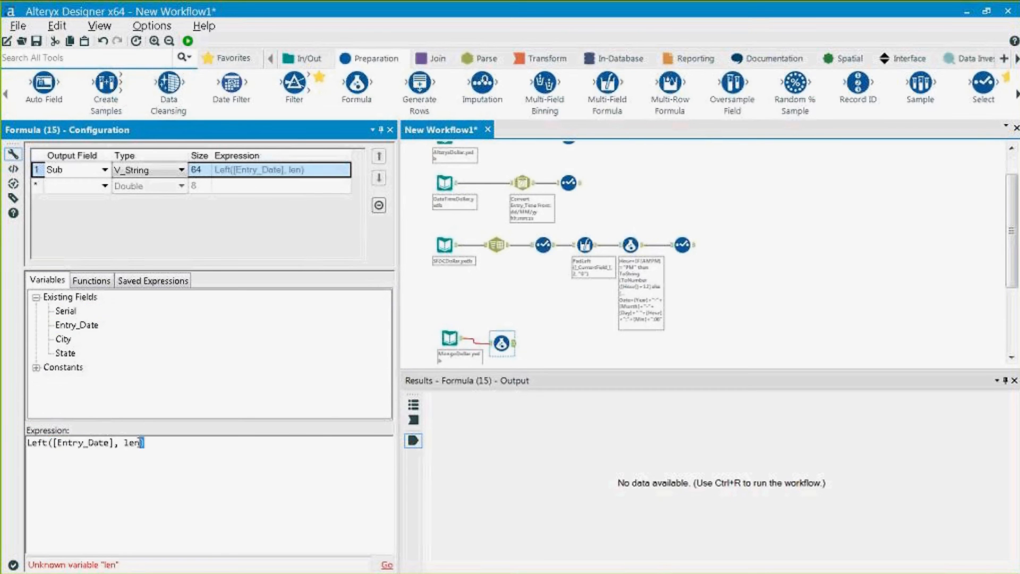
double_click(131, 442)
type("8")
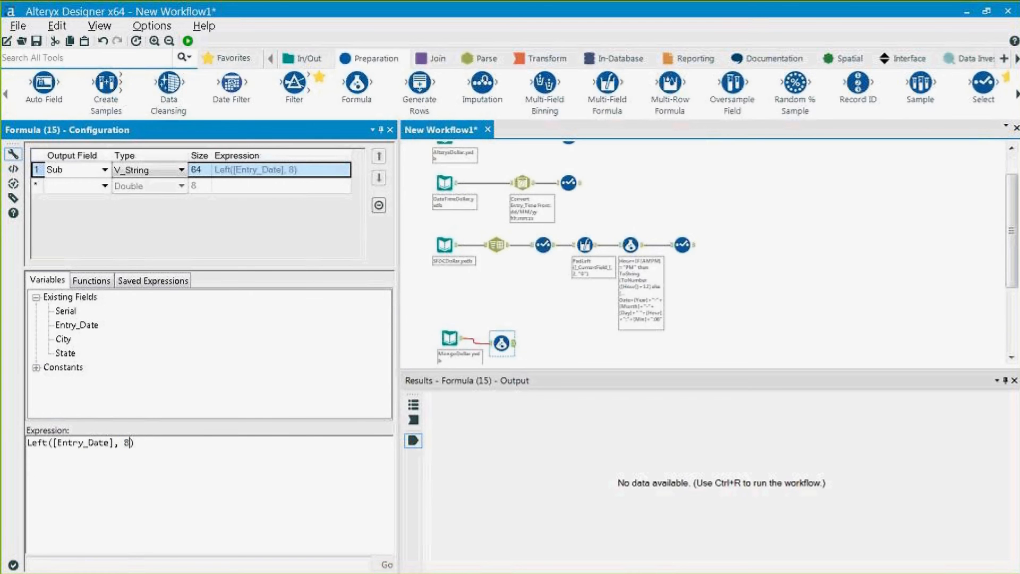
Run the workflow and check the Sub column in the output of the Formula tool fed by MongoDollar.yxdb
left_click(187, 41)
left_click(511, 346)
left_click_drag(760, 432, 770, 520)
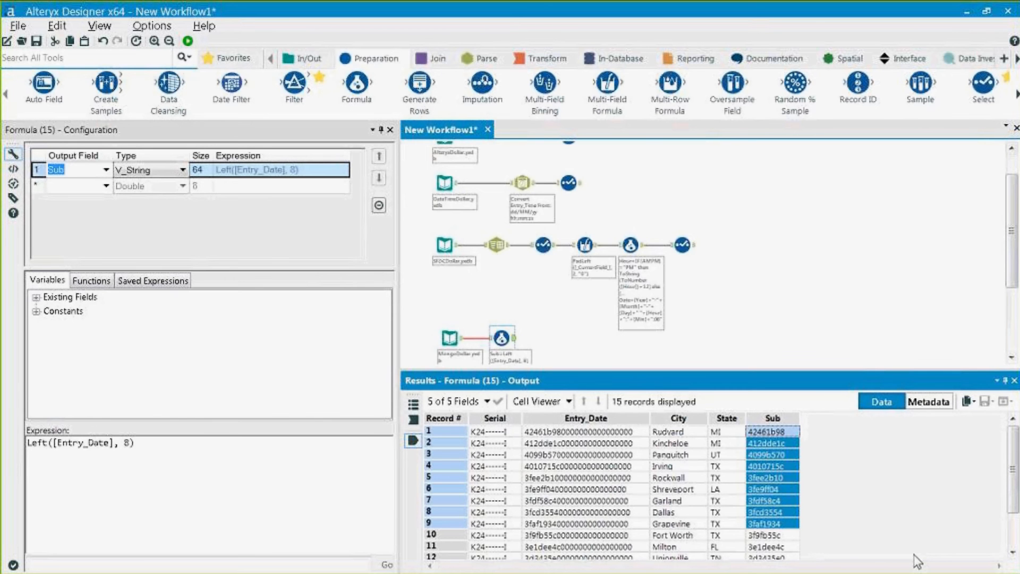
left_click(779, 445)
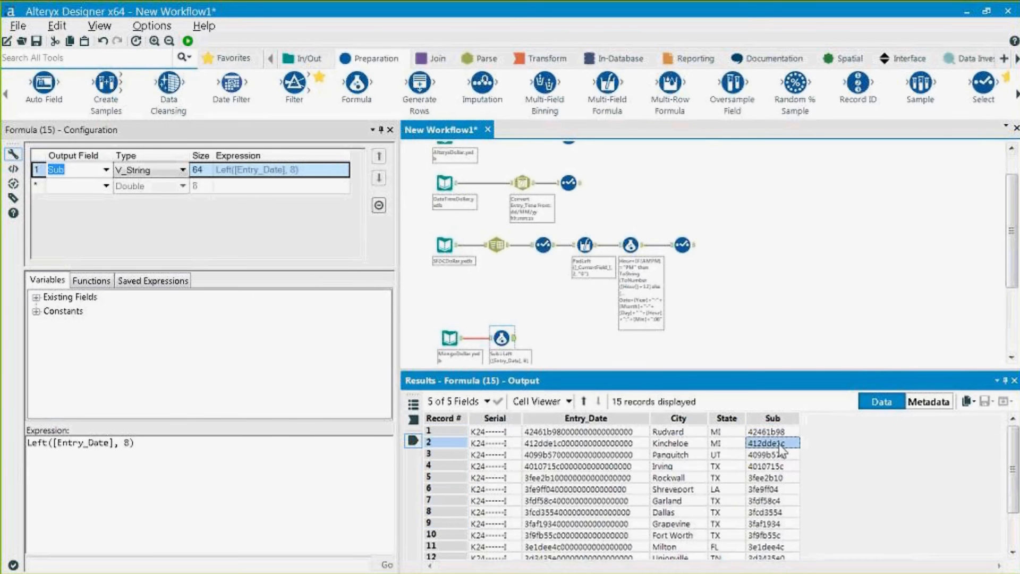
left_click(767, 431)
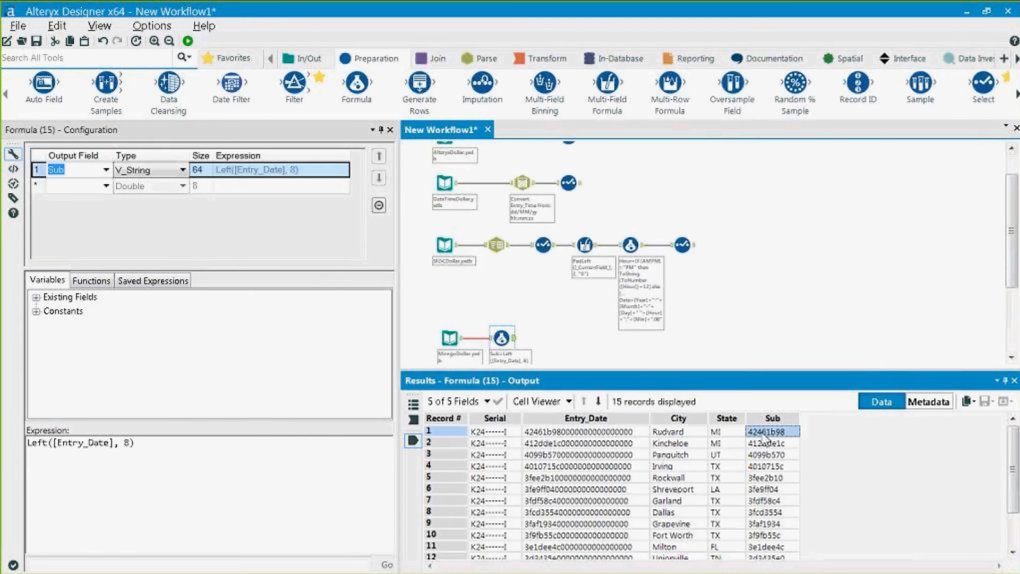
Add a second output field named Unhexit and insert the HexToNumber conversion function as its expression
left_click(79, 187)
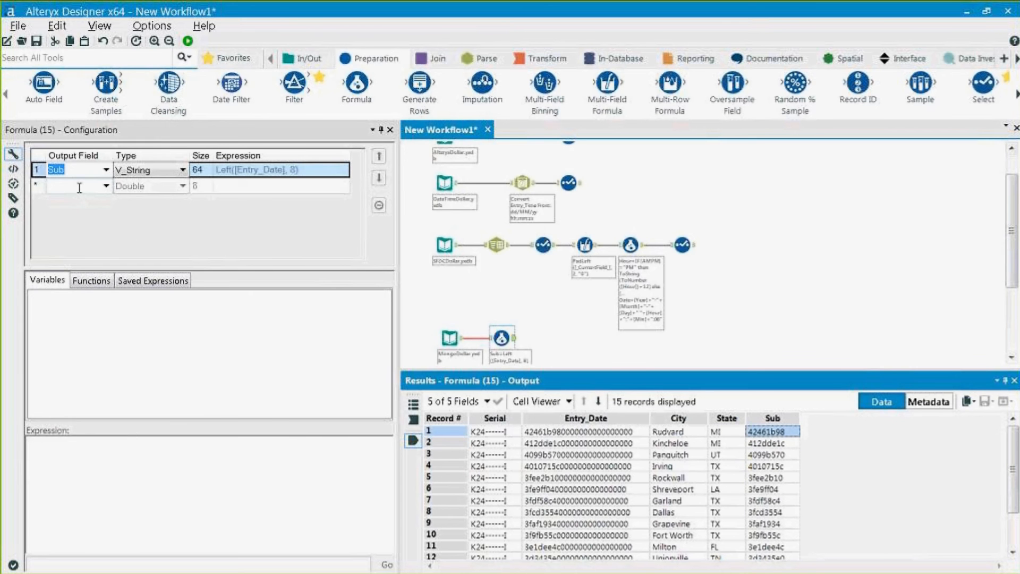
type("Unhex")
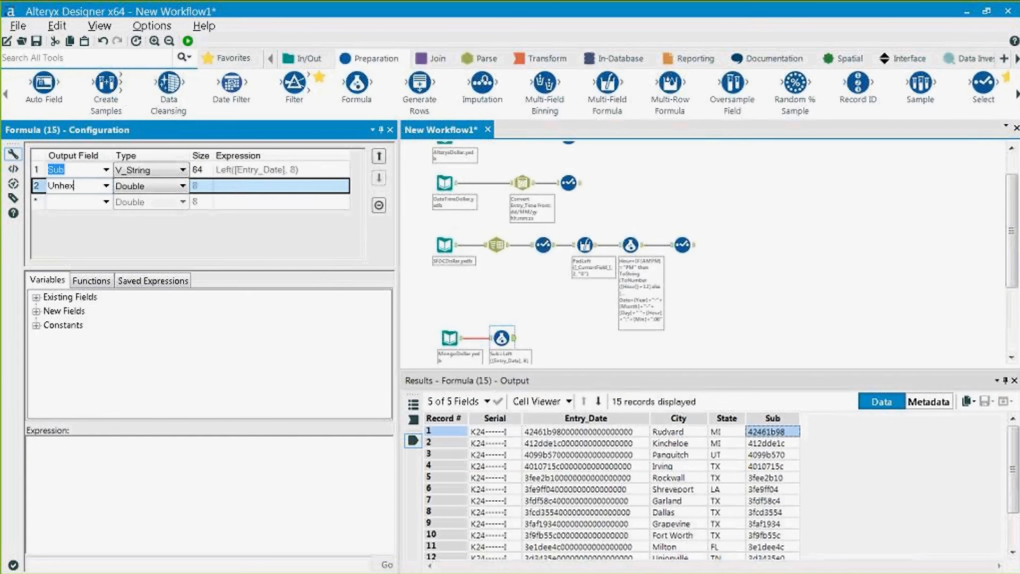
type("it")
left_click(88, 282)
left_click(36, 312)
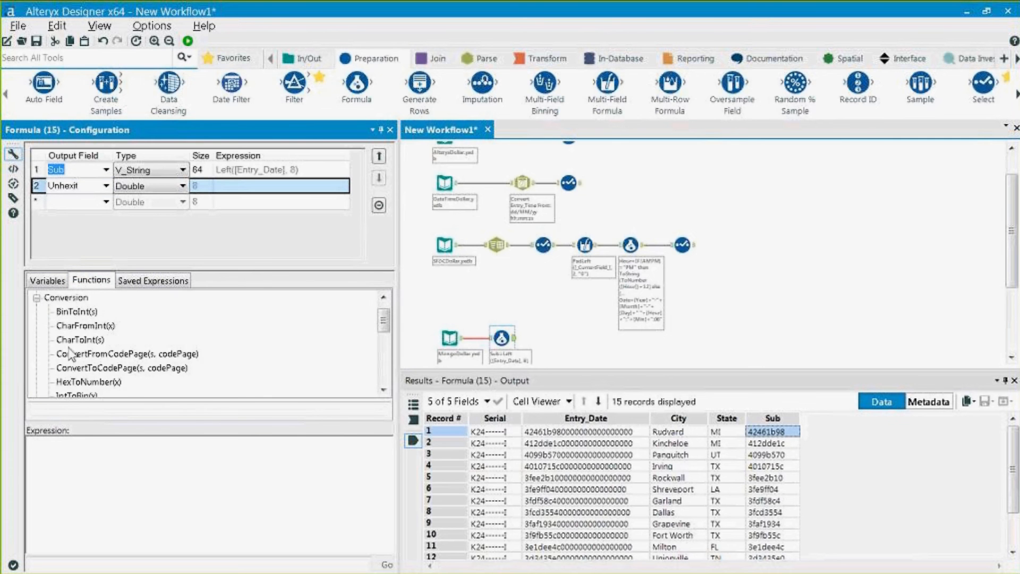
scroll(71, 353, "down", 1)
double_click(85, 339)
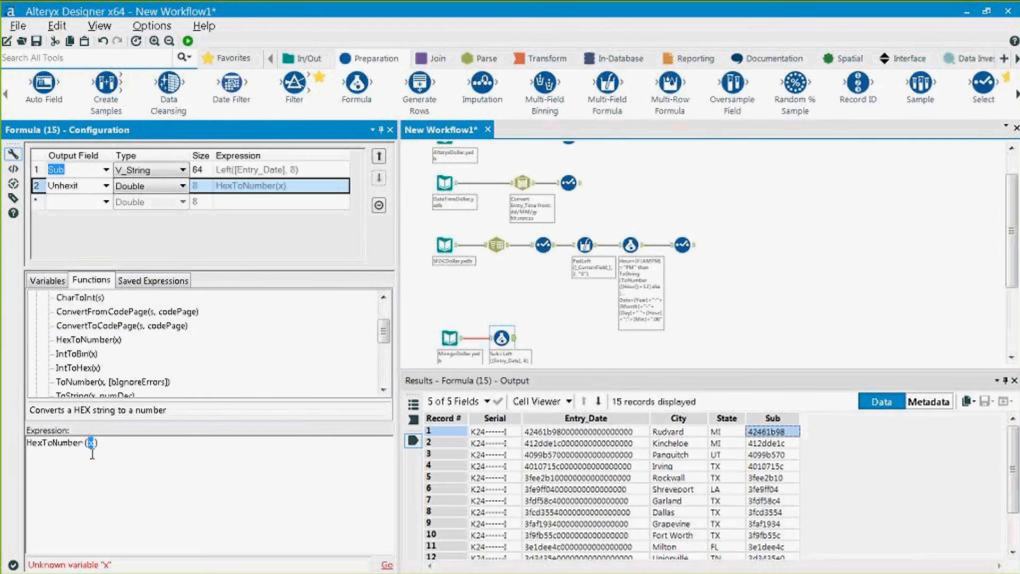
Use the new field Sub as the HexToNumber argument, giving HexToNumber([Sub])
left_click(45, 280)
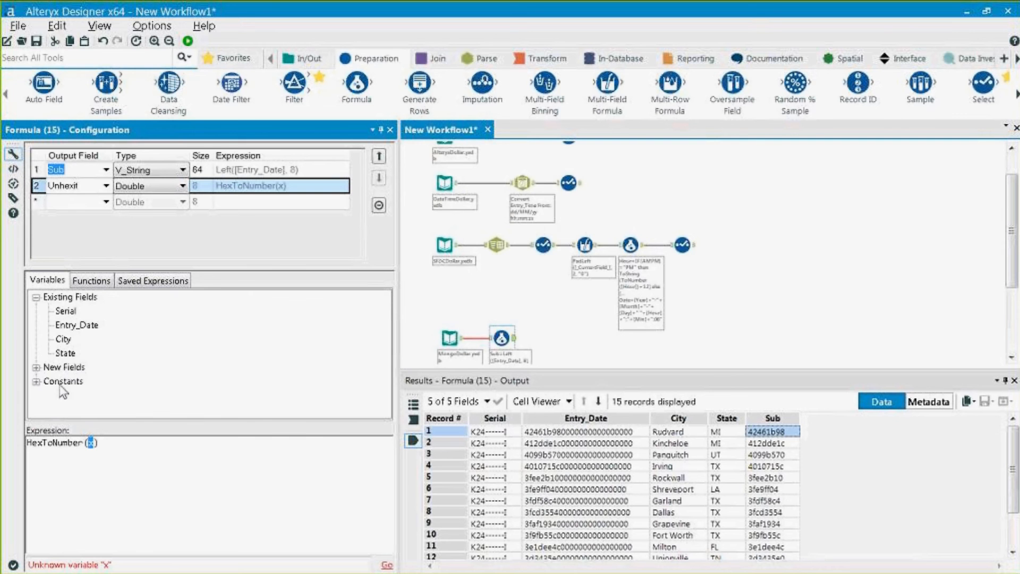
left_click(37, 367)
double_click(63, 381)
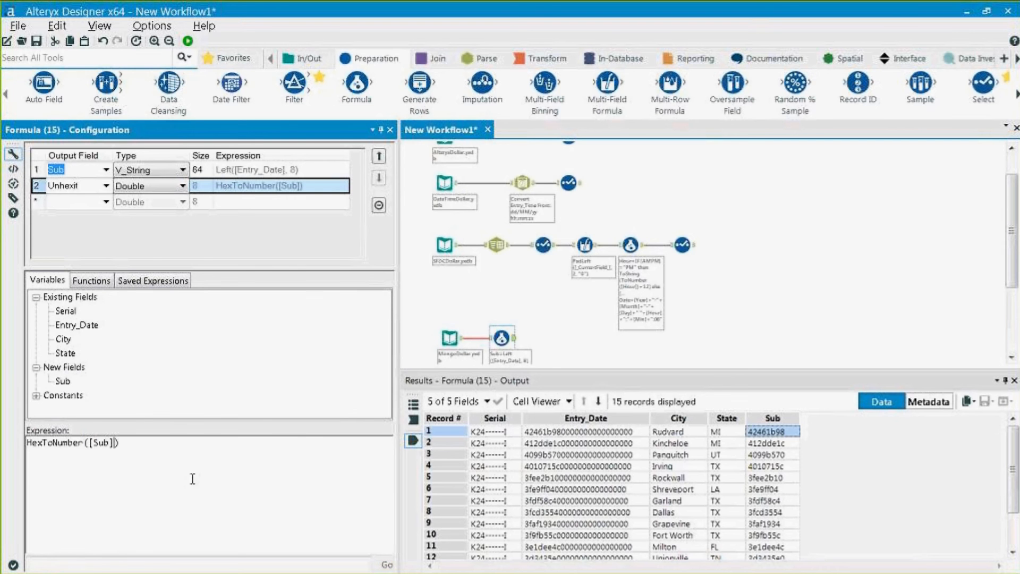
left_click_drag(121, 442, 27, 443)
Run the workflow again and examine the Unhexit values in the Formula tool's output
left_click(188, 40)
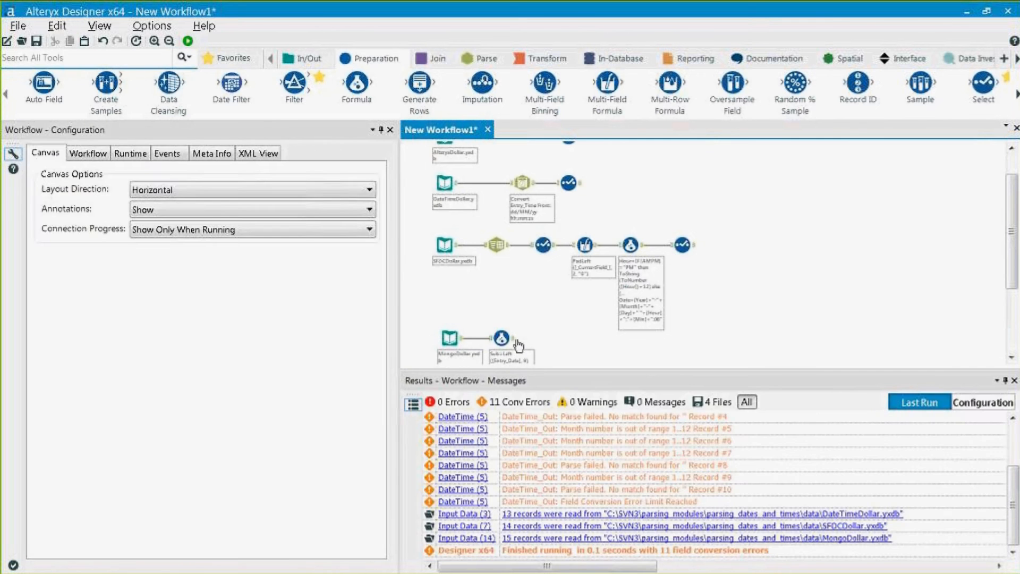
left_click(501, 338)
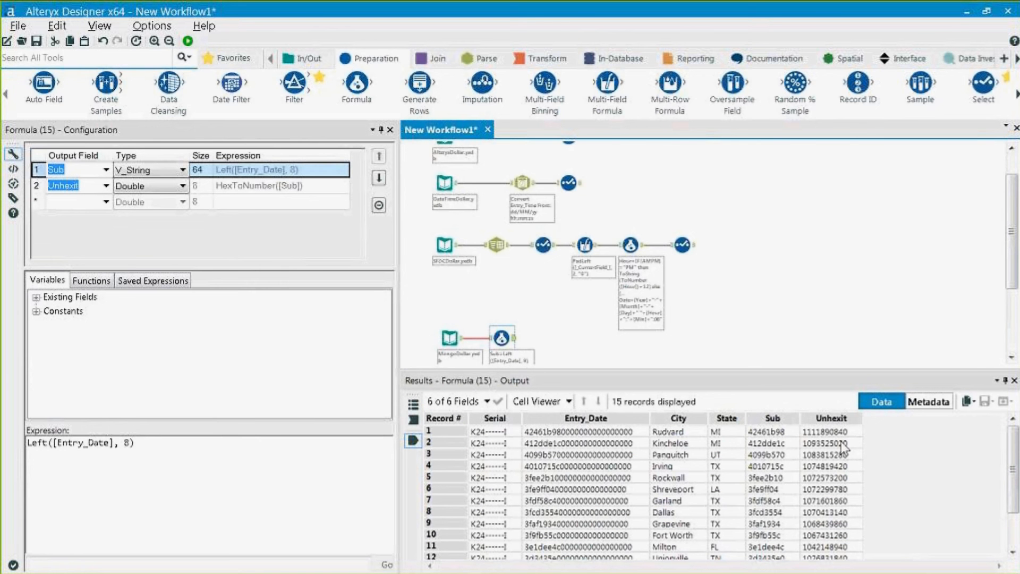
left_click_drag(842, 431, 837, 534)
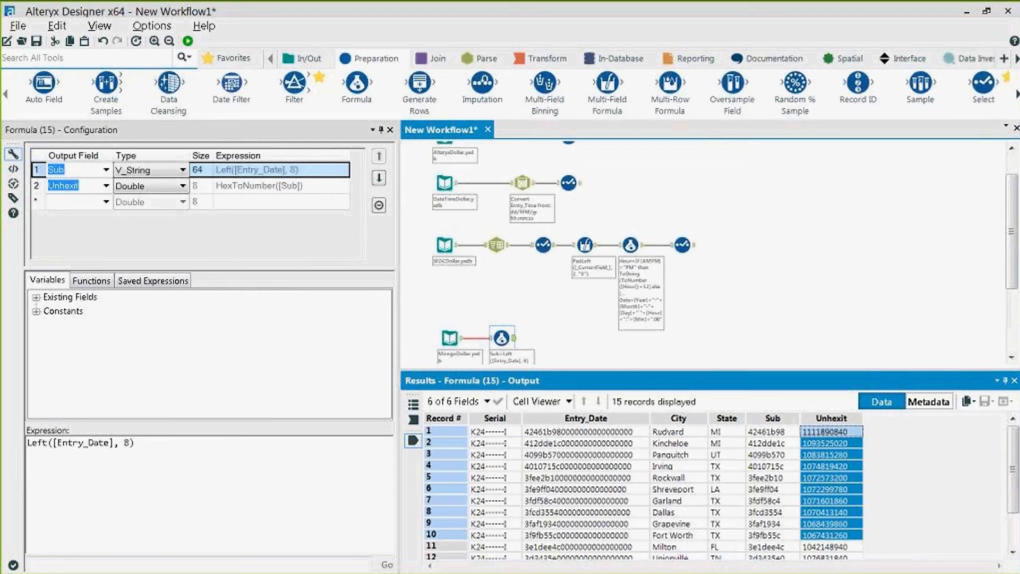
Add a third output field named Date with the DateTime type
left_click(92, 202)
left_click(89, 200)
type("Date")
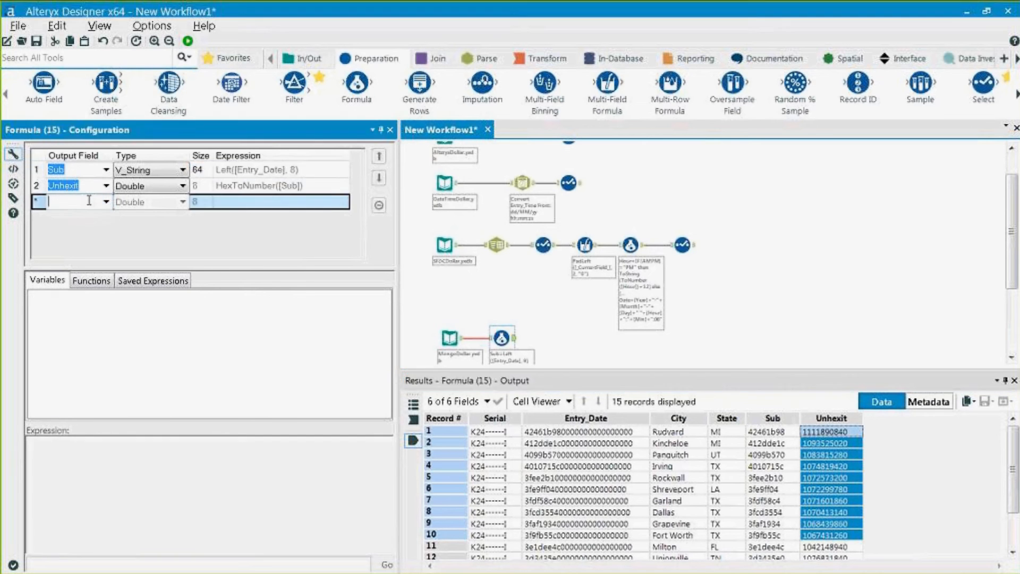
left_click(157, 205)
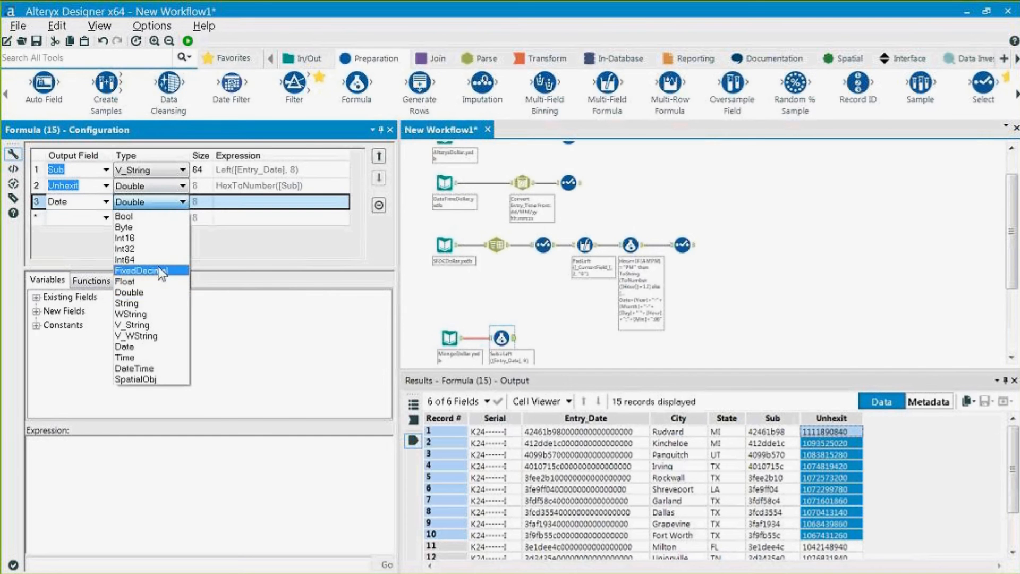
left_click(147, 364)
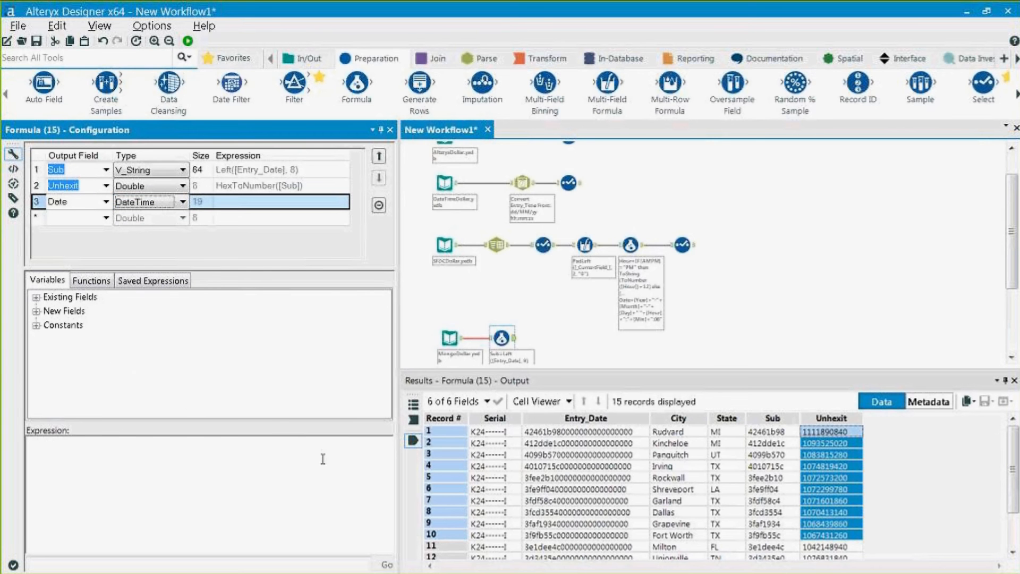
Insert the DateTimeAdd function into the Date expression with "1970-01-01" as its start date
left_click(85, 282)
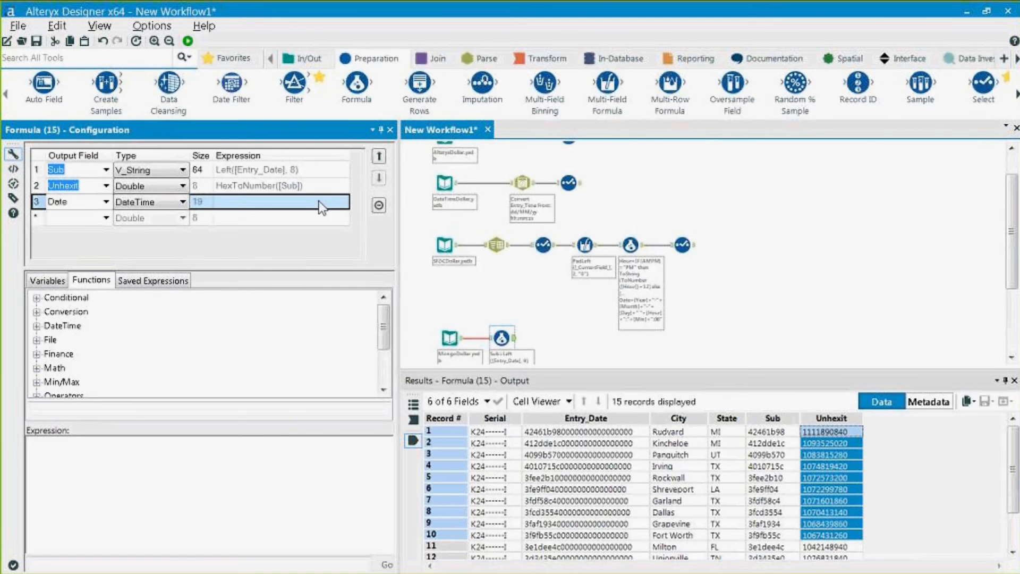
left_click(46, 326)
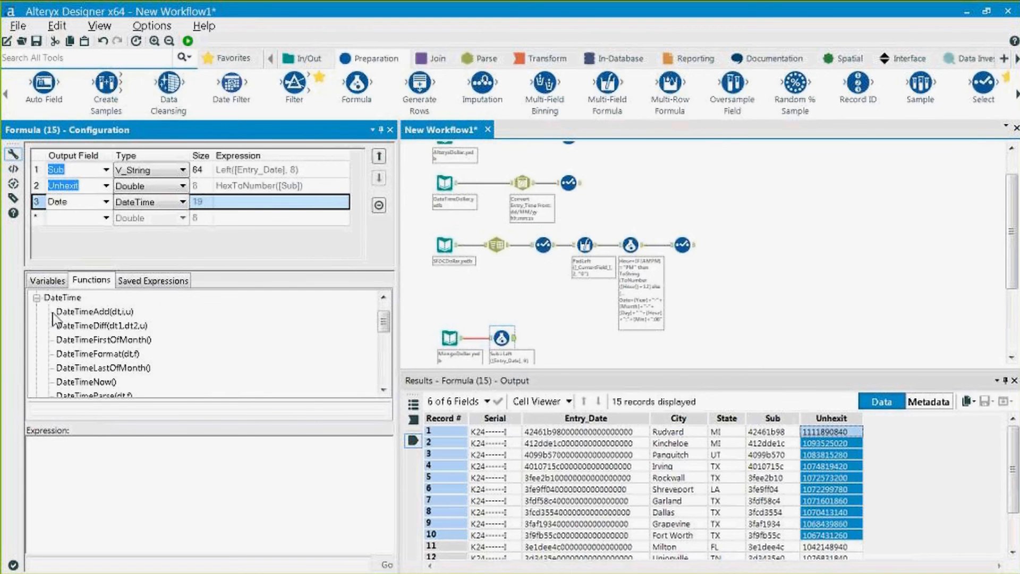
double_click(112, 313)
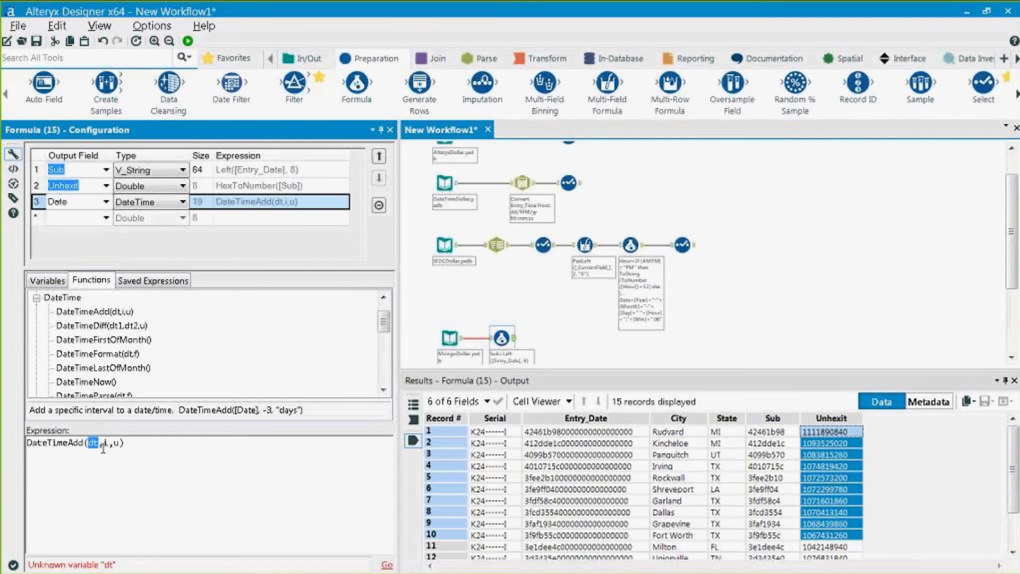
type("\"")
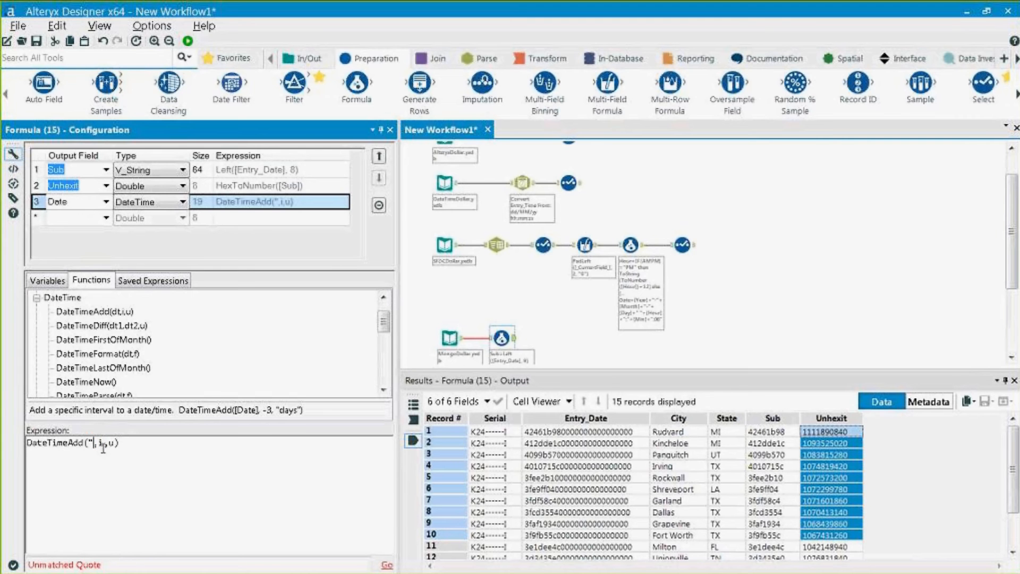
type("1970-01-01")
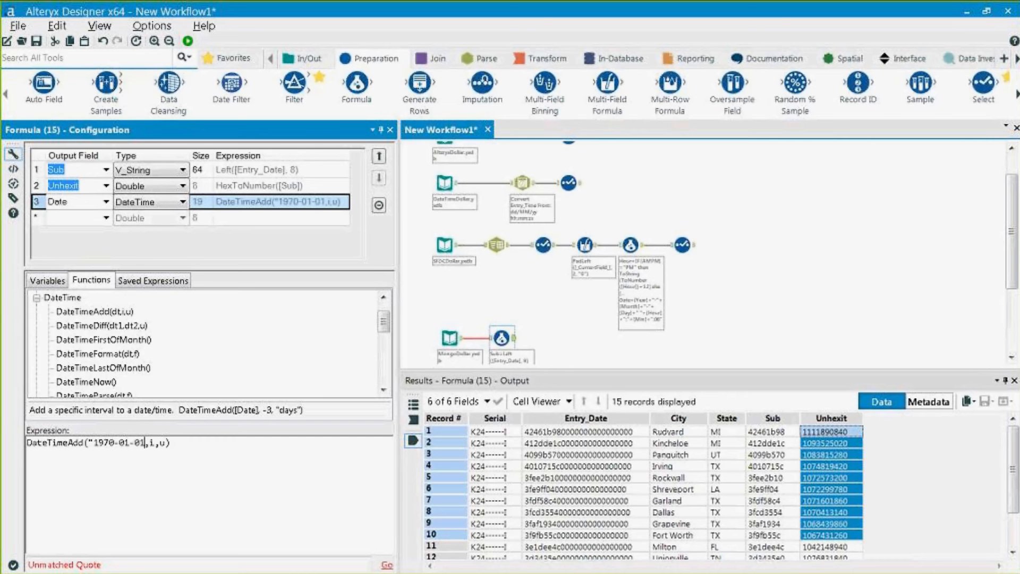
type("\"")
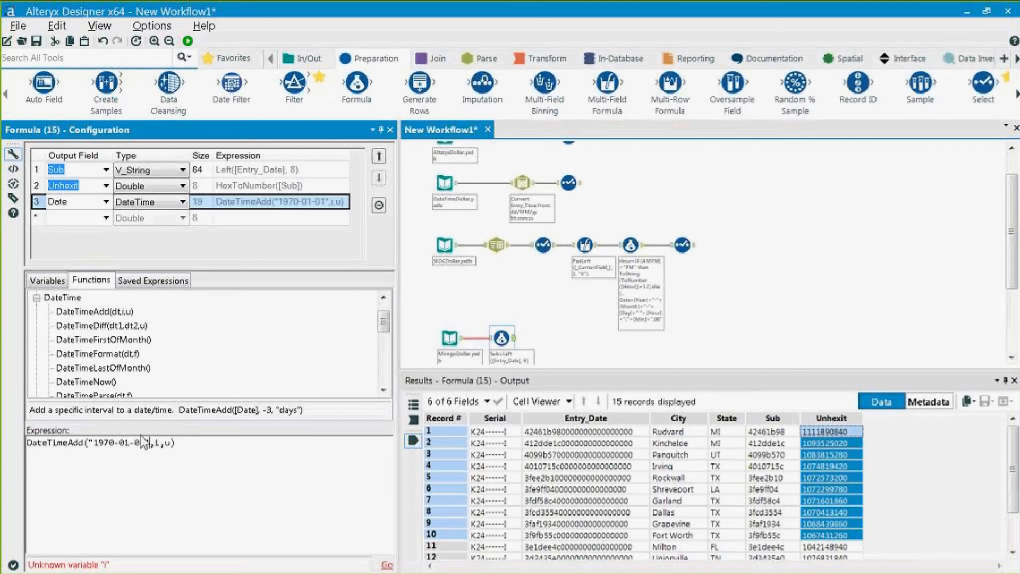
Replace the interval argument i of DateTimeAdd with the new field [Unhexit]
left_click(160, 444)
key("BackSpace")
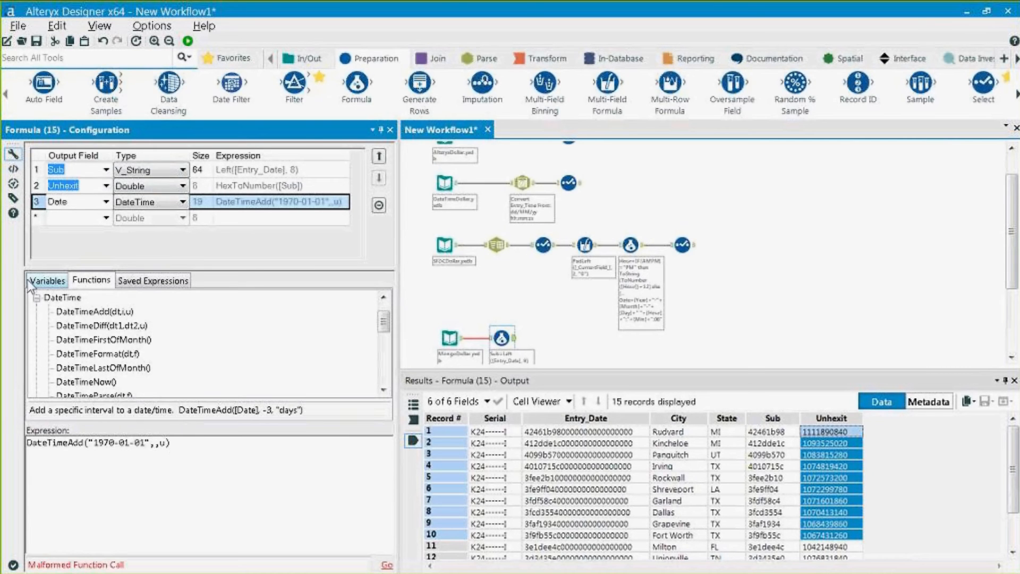
left_click(47, 280)
left_click(37, 311)
double_click(71, 339)
Replace the unit argument u with 'seconds', completing DateTimeAdd("1970-01-01",[Unhexit],'seconds')
left_click(209, 447)
key("BackSpace")
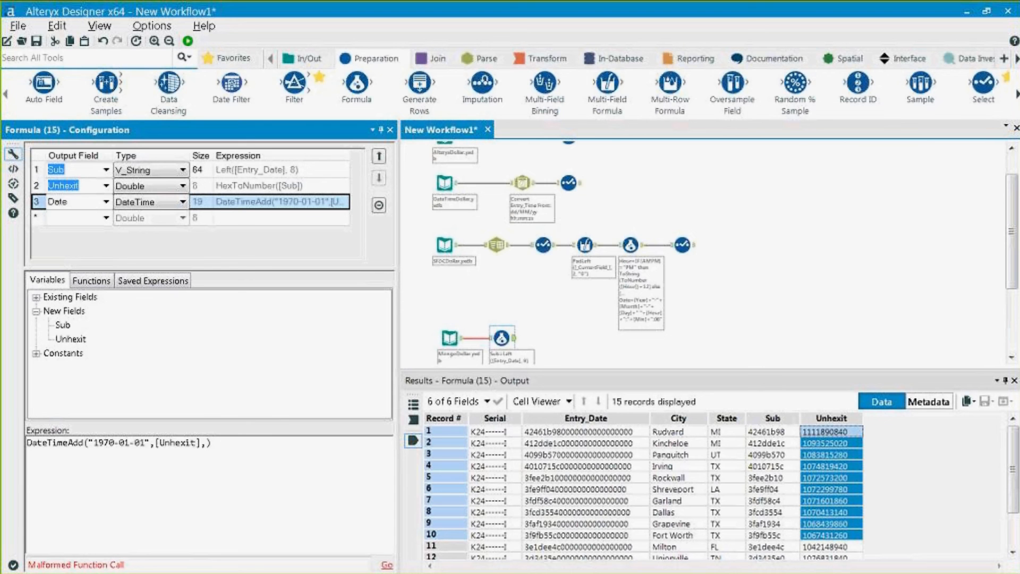
left_click(208, 444)
type("';")
key("BackSpace")
key("BackSpace")
type("'seconds")
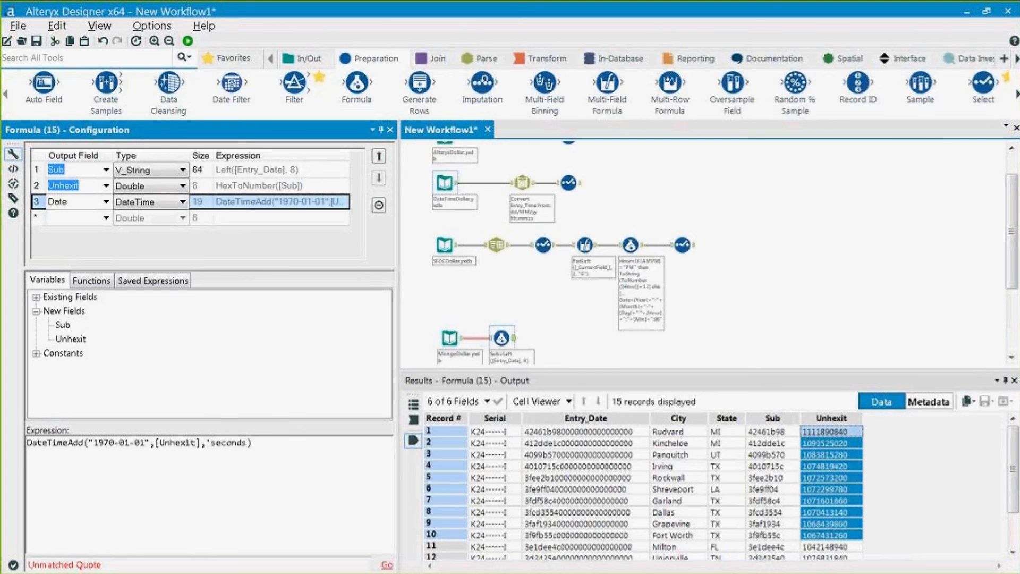
type("'")
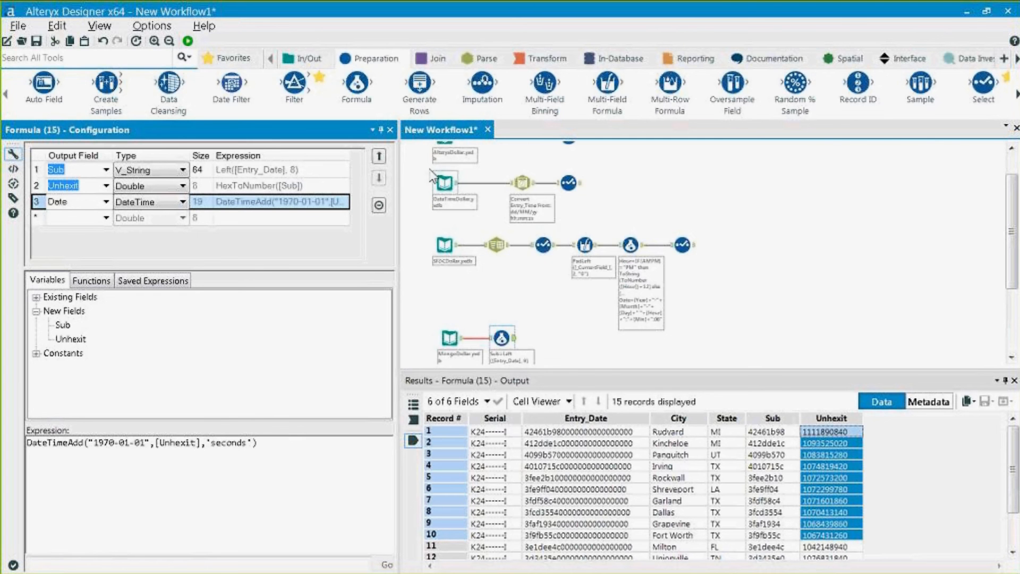
Run the workflow and review the converted Date column in the Formula tool's output
left_click(188, 38)
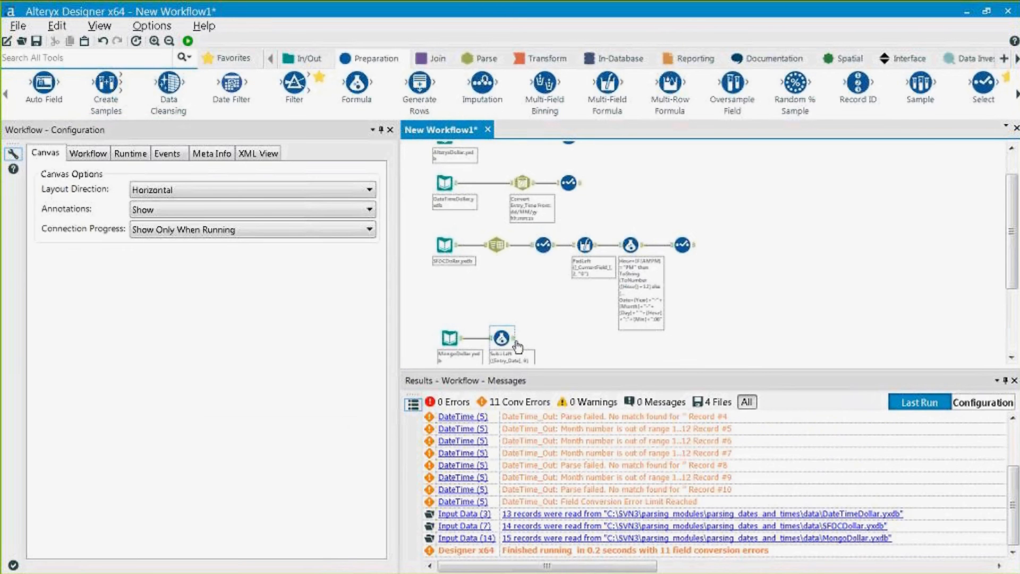
left_click(510, 341)
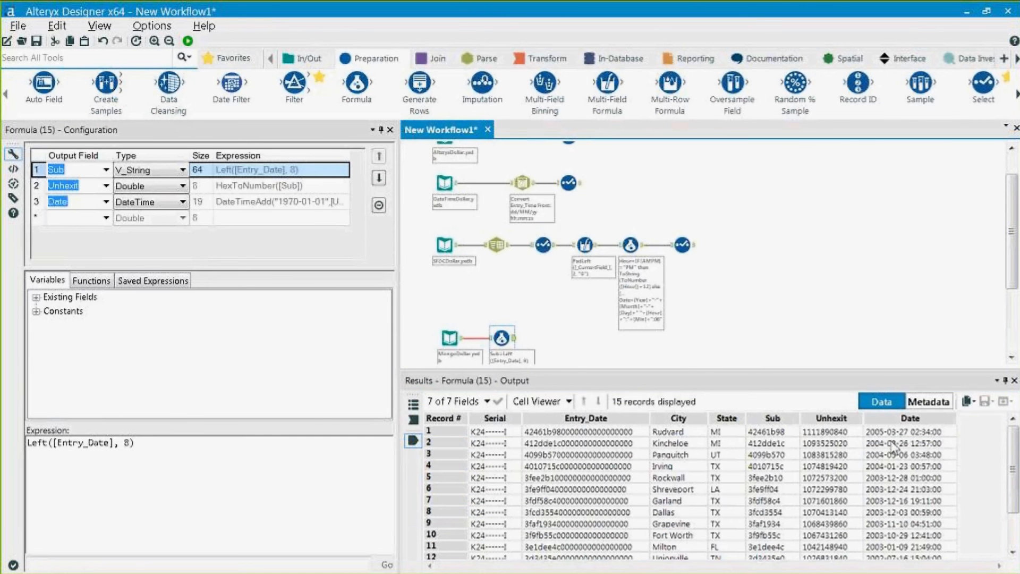
left_click_drag(897, 443, 903, 511)
left_click_drag(905, 432, 903, 535)
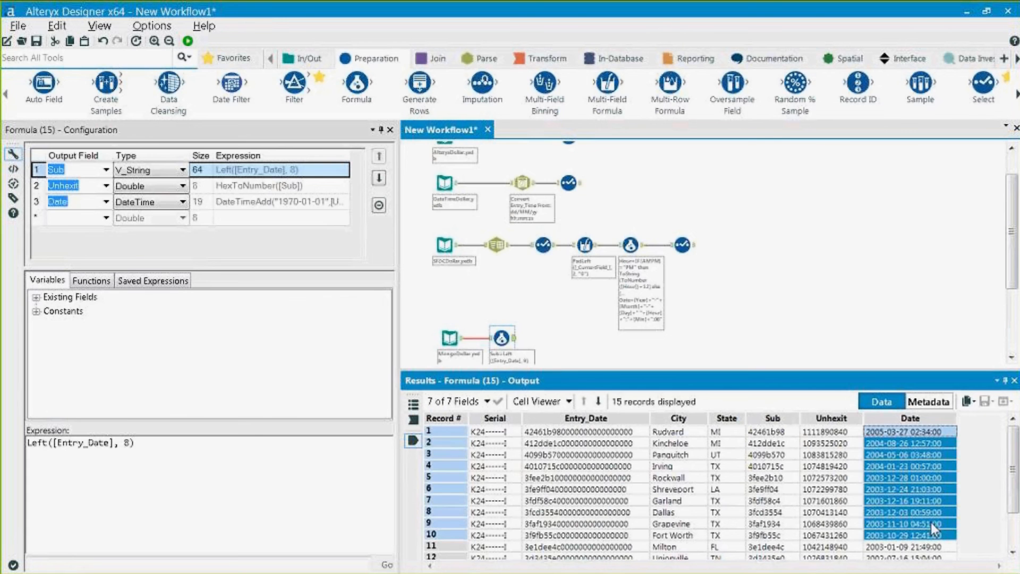
Add a Select tool after the MongoDB stream's Formula tool and deselect the Entry_Date, Sub and Unhexit fields
left_click_drag(830, 432, 848, 496)
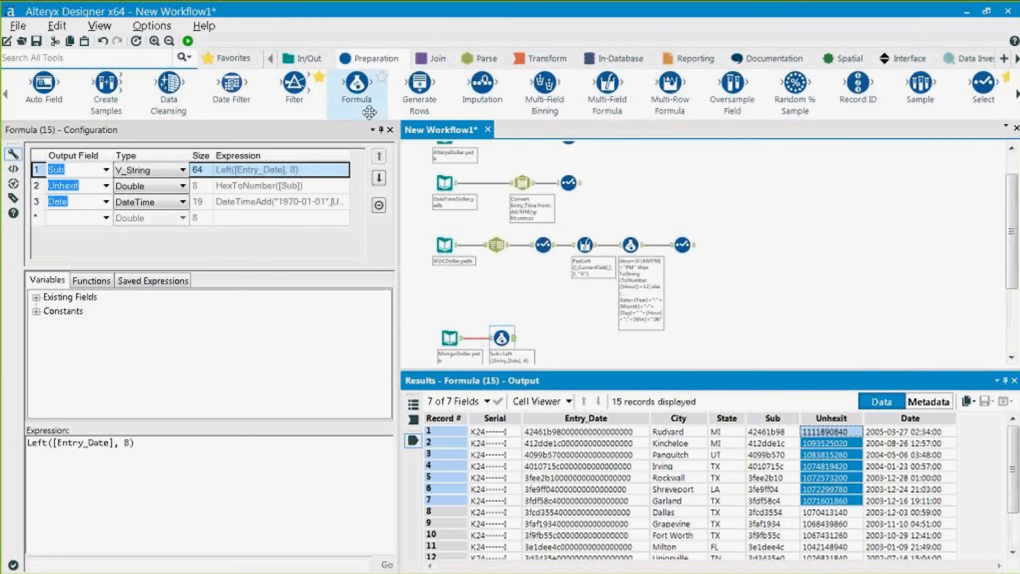
left_click_drag(969, 87, 558, 338)
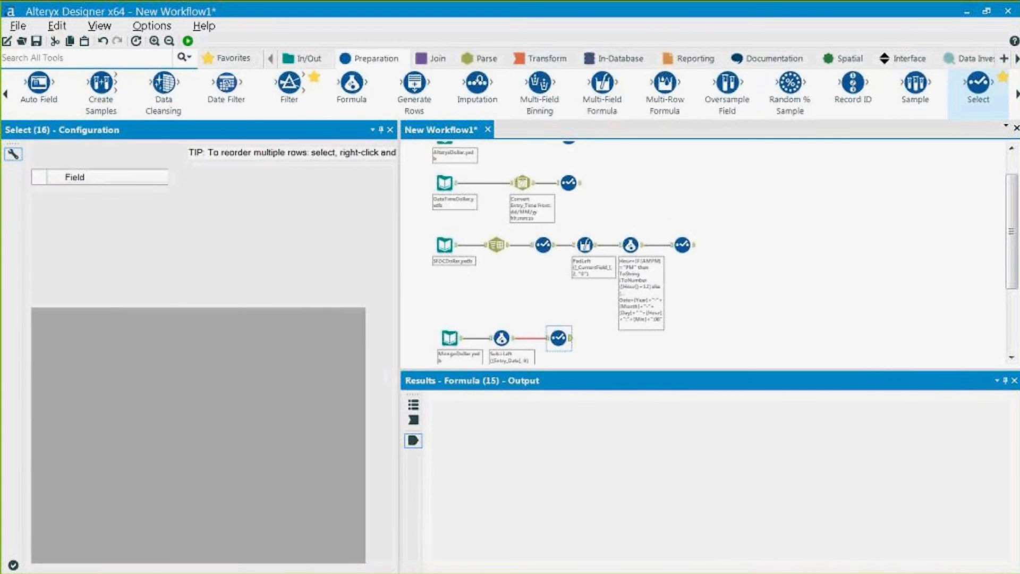
left_click_drag(105, 177, 152, 177)
left_click(55, 208)
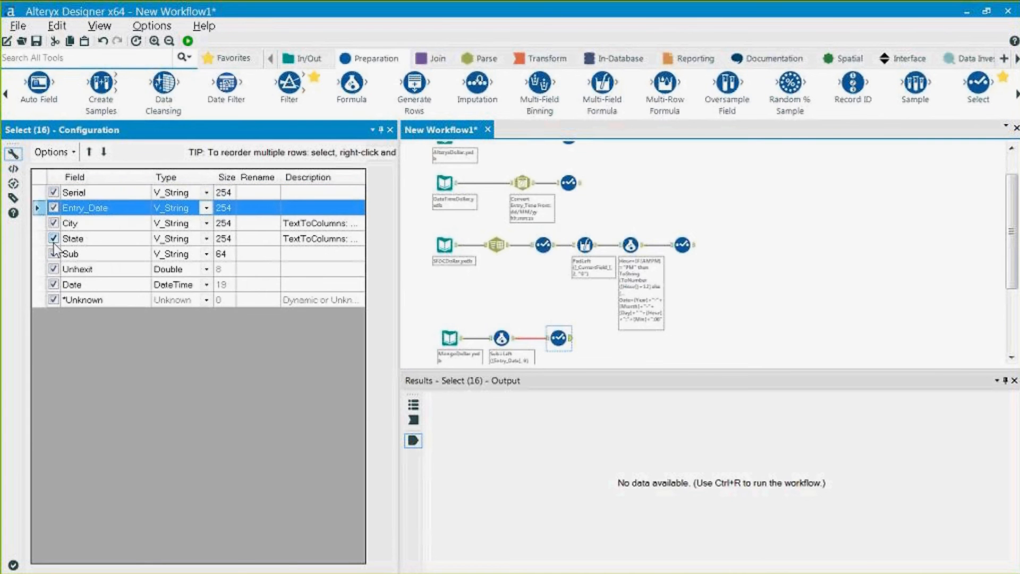
left_click(53, 208)
left_click(52, 254)
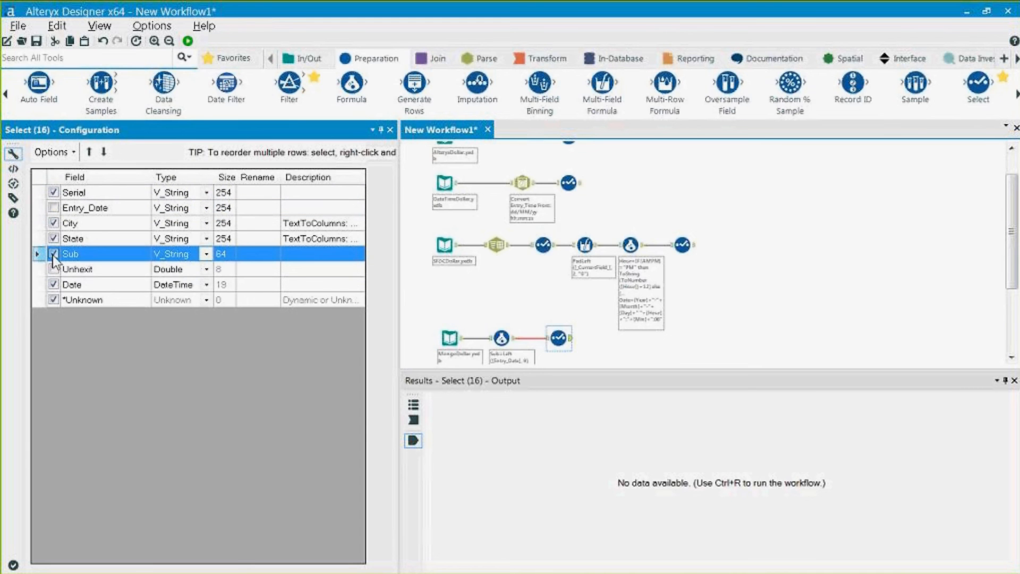
Run the workflow and shift the MongoDB stream's tools slightly upward on the canvas
left_click(188, 41)
scroll(896, 276, "down", 2)
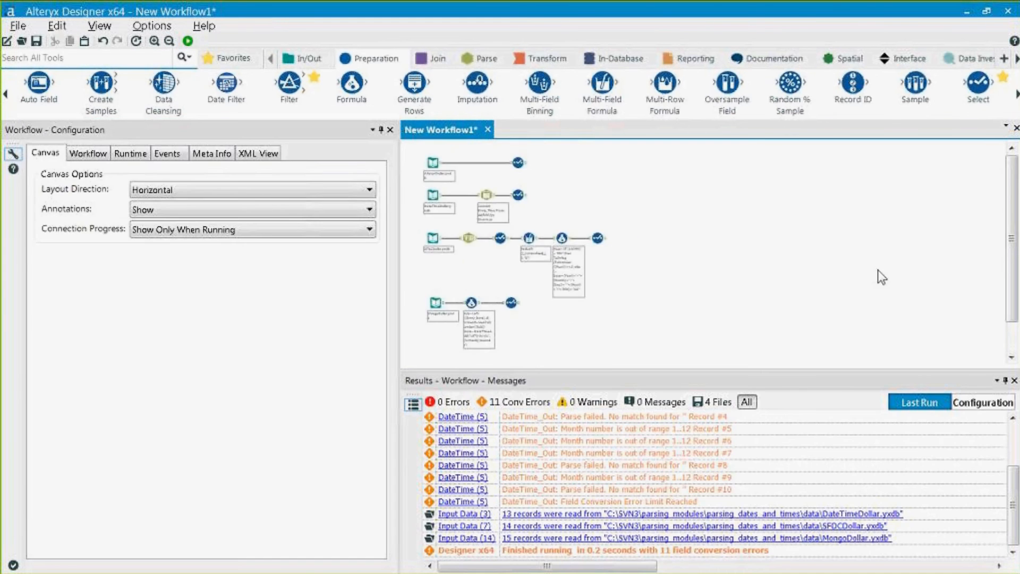
left_click_drag(593, 325, 431, 299)
left_click(779, 296)
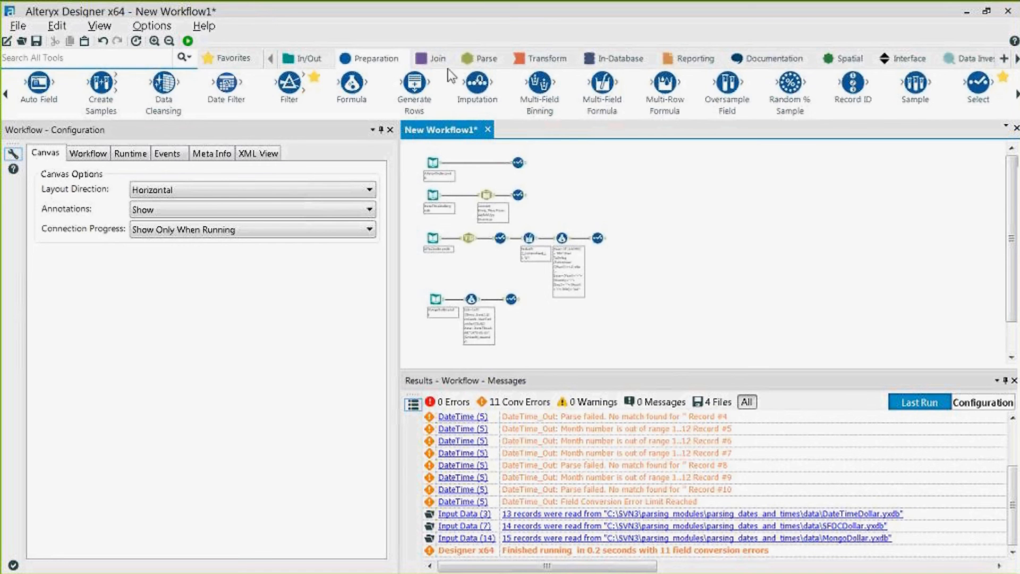
Add a Union tool beyond the four streams and connect the final Select tool of each stream to it
left_click(431, 58)
left_click_drag(531, 83, 694, 223)
left_click_drag(526, 164, 693, 224)
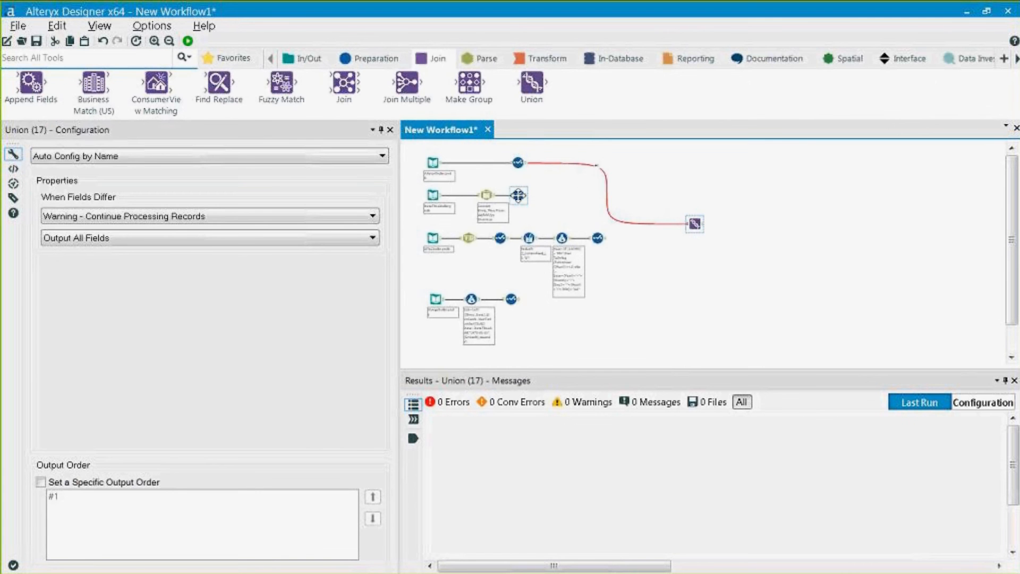
left_click_drag(526, 195, 692, 223)
left_click_drag(605, 238, 691, 224)
left_click_drag(518, 303, 683, 239)
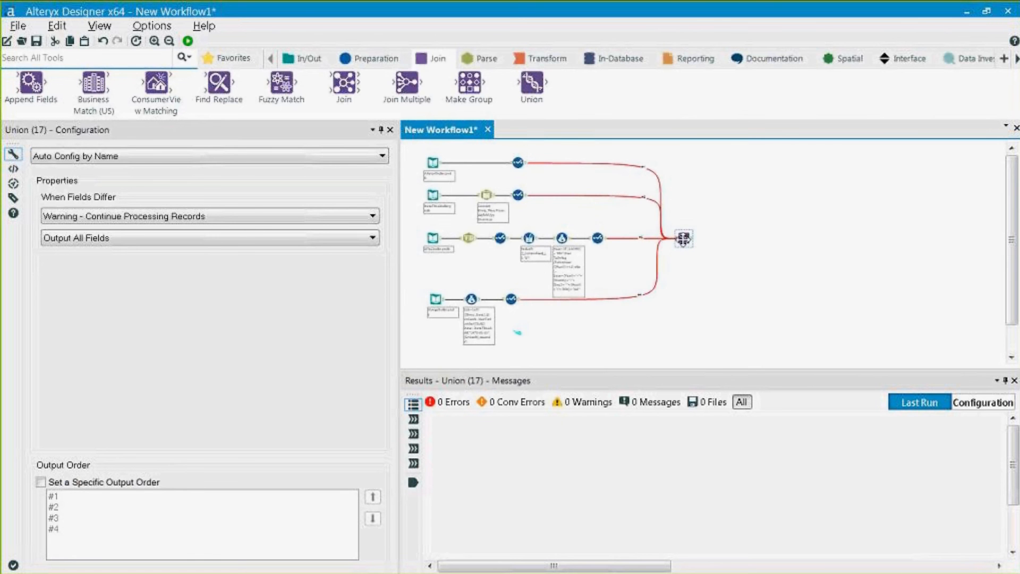
Set the Union tool to Manually Configure Fields and check how the Serial, Date, City and State columns align across the four inputs
scroll(686, 239, "up", 2)
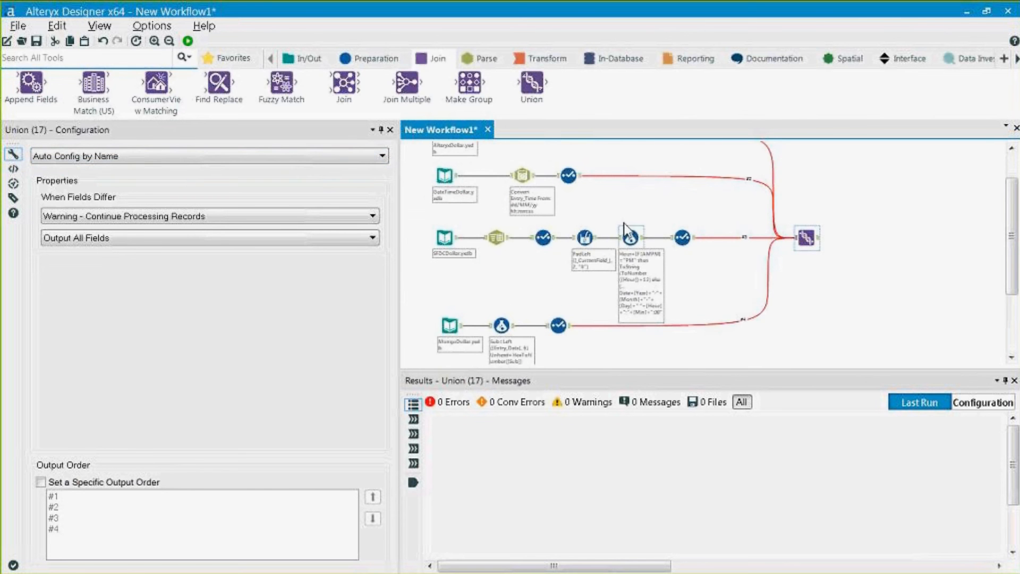
scroll(864, 305, "up", 1)
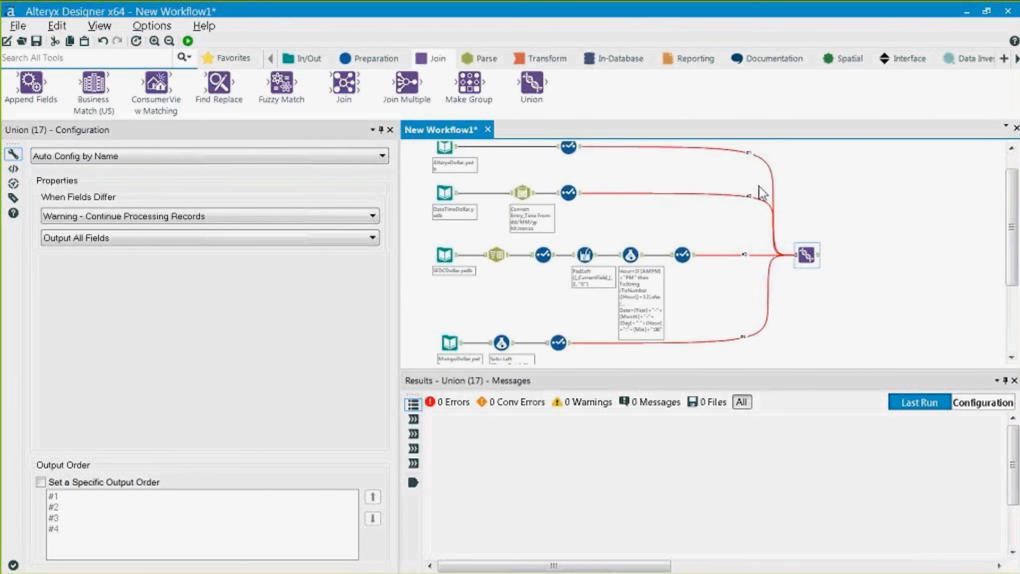
left_click(120, 155)
left_click(122, 192)
left_click_drag(73, 224, 146, 270)
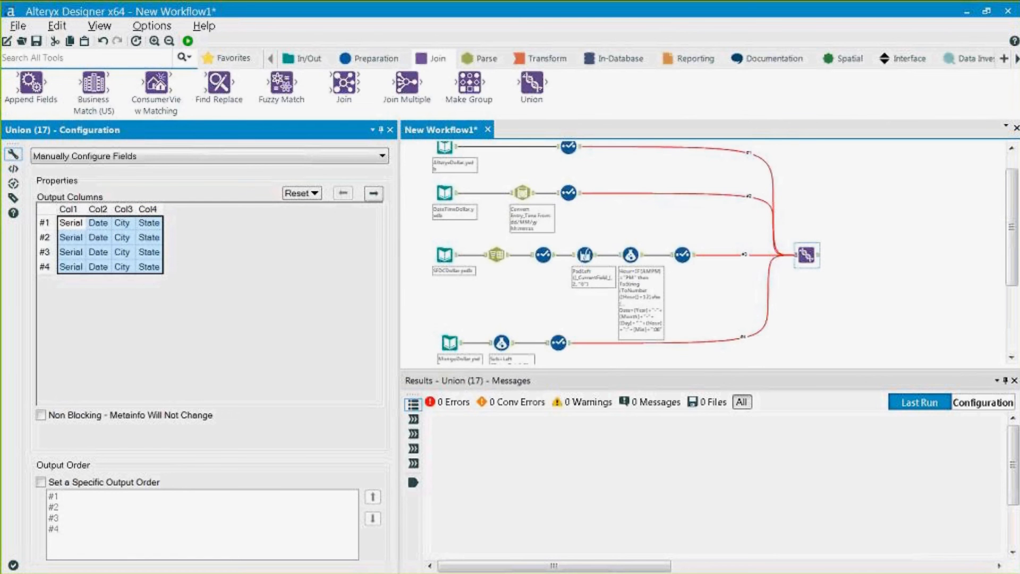
left_click(149, 237)
left_click(343, 194)
left_click(374, 193)
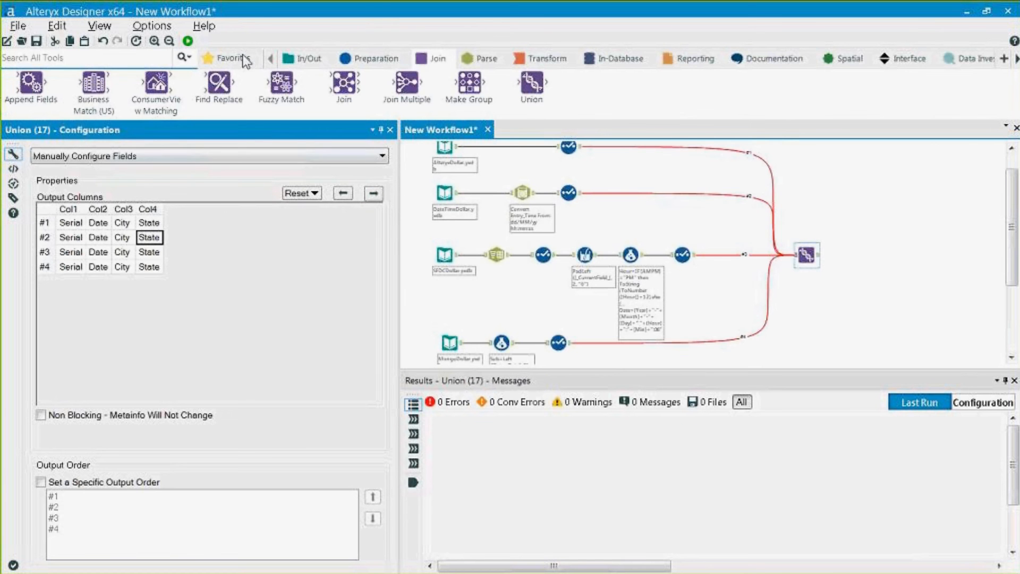
Run the workflow and review the Date values in the Union tool's combined output
left_click(189, 41)
left_click(807, 255)
left_click(728, 454)
scroll(702, 474, "down", 15)
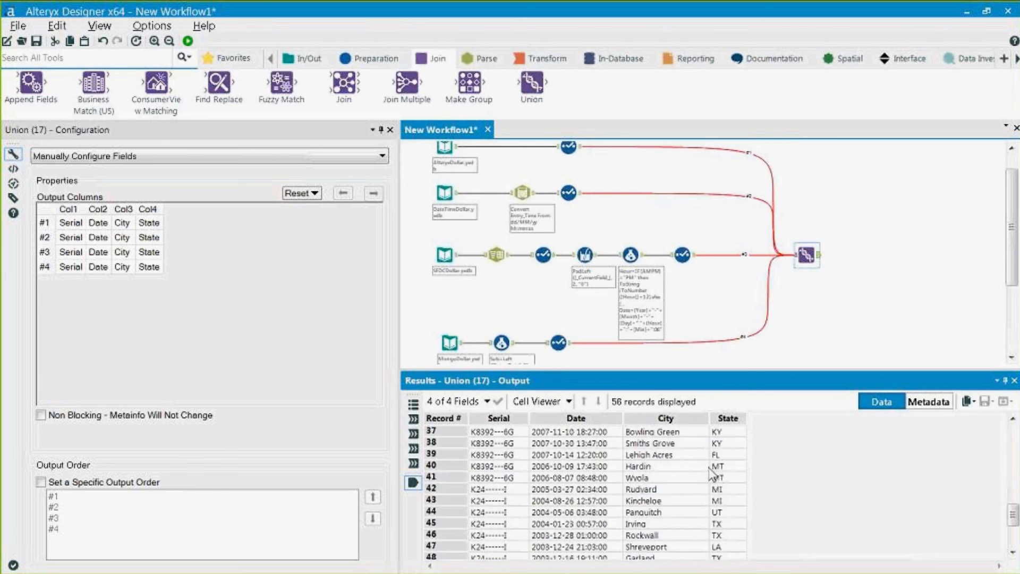
scroll(557, 526, "up", 11)
scroll(557, 526, "up", 4)
scroll(560, 514, "down", 4)
scroll(562, 515, "down", 2)
scroll(562, 514, "up", 6)
scroll(562, 514, "down", 5)
left_click_drag(547, 431, 550, 512)
Compare the dates in the source Input Data tools with the Date column output by the DateTimeDollar stream's Select tool
left_click(450, 343)
left_click(449, 271)
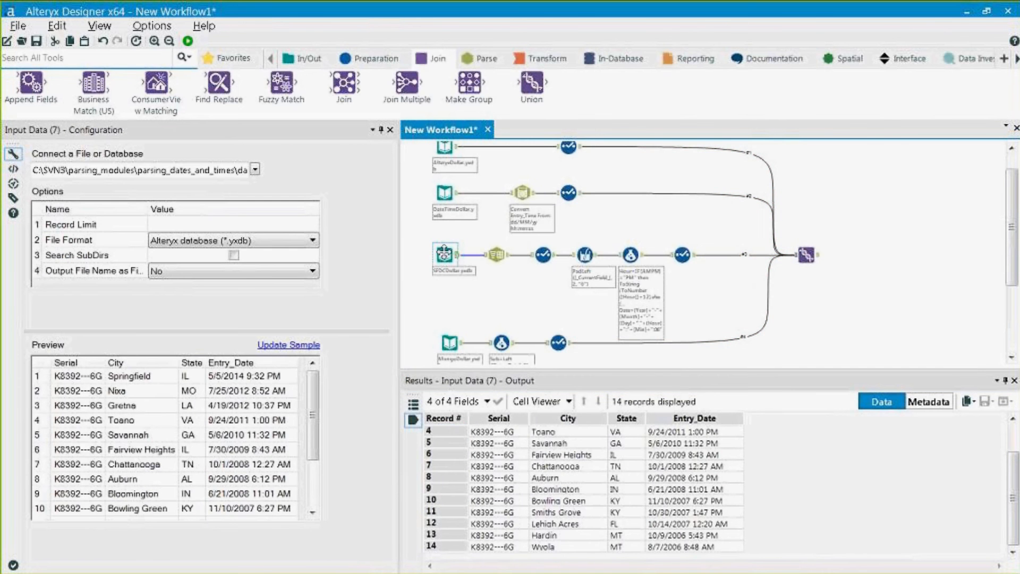
left_click(442, 214)
left_click(445, 193)
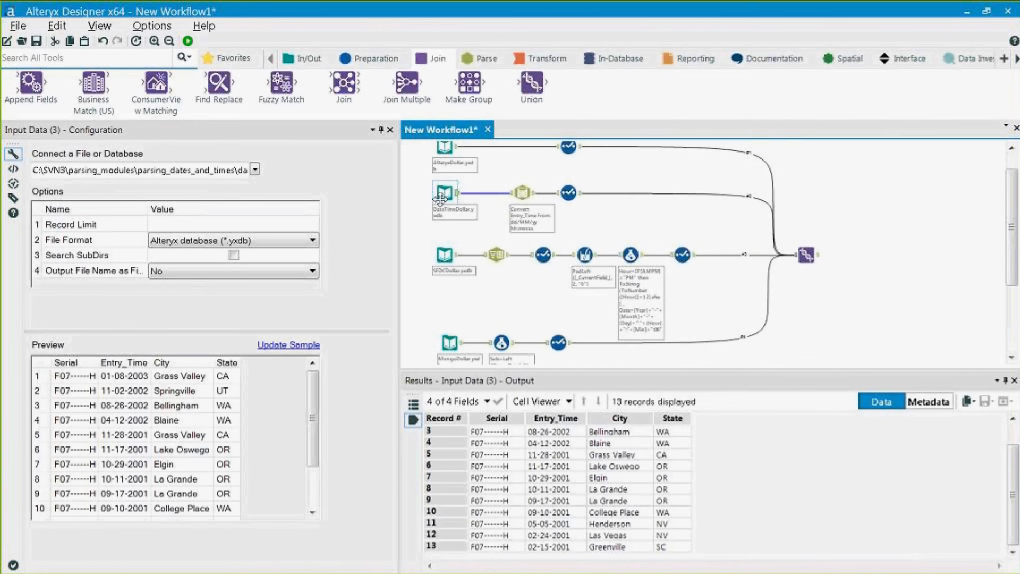
left_click_drag(548, 432, 555, 512)
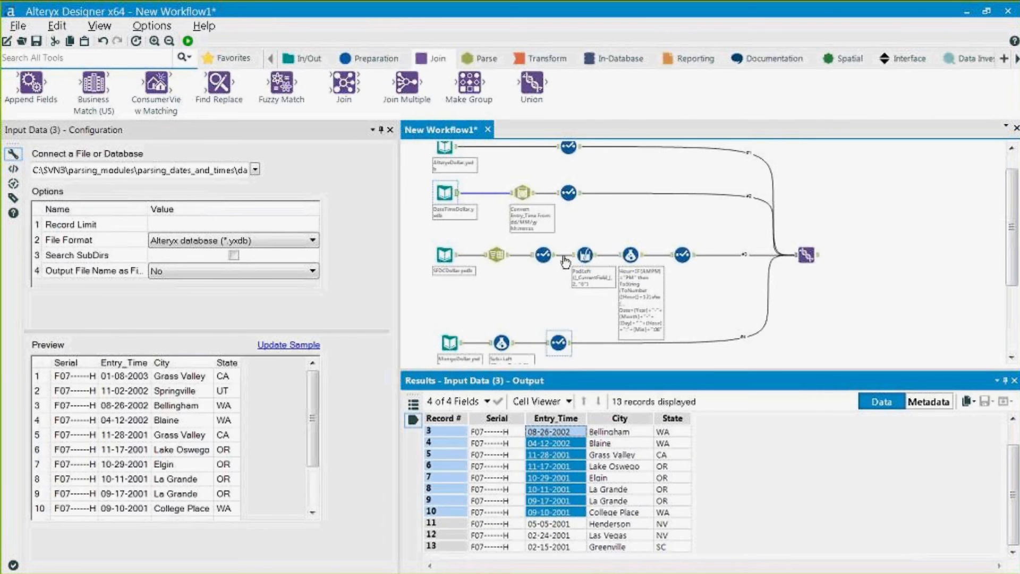
left_click(569, 192)
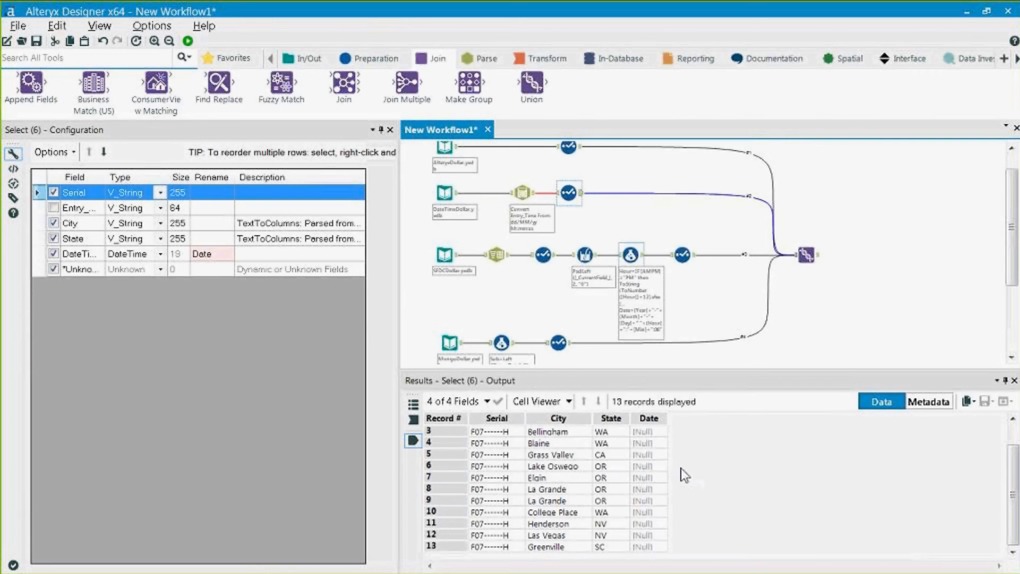
left_click(642, 477)
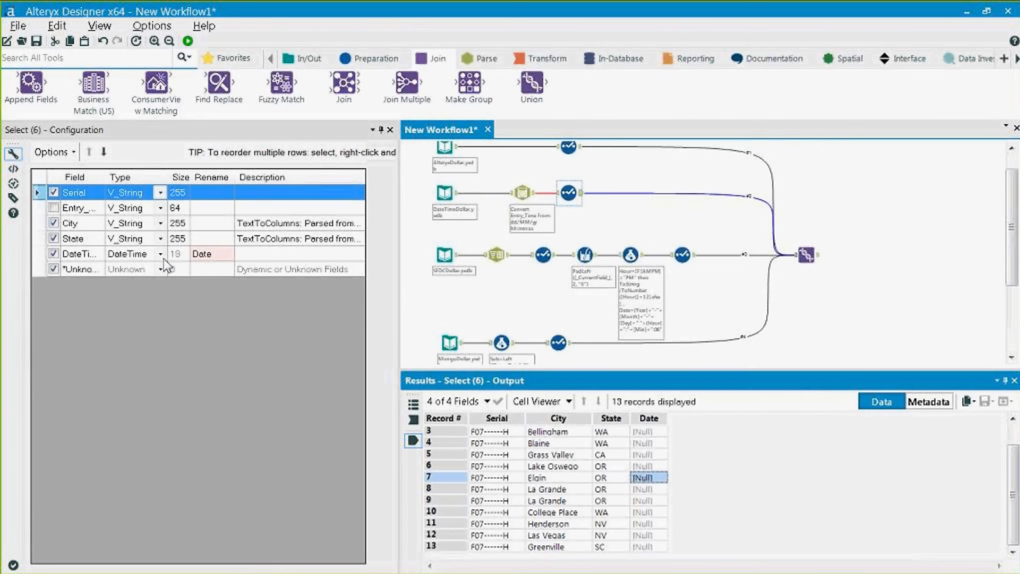
Inspect the DateTimeDollar stream's DateTime tool and the DateTime_Out field settings in its Select tool
left_click(128, 259)
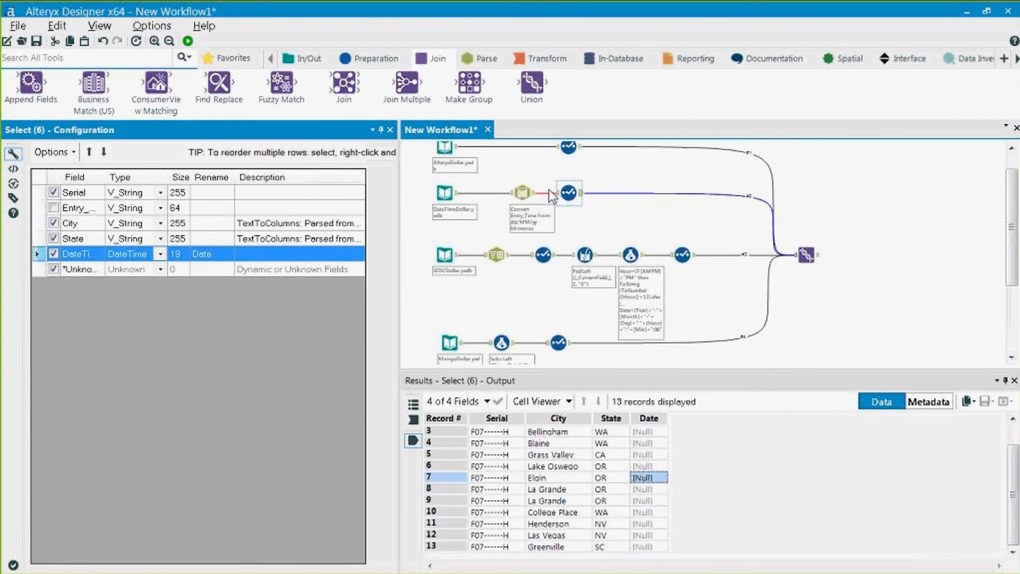
left_click(533, 193)
left_click(533, 194)
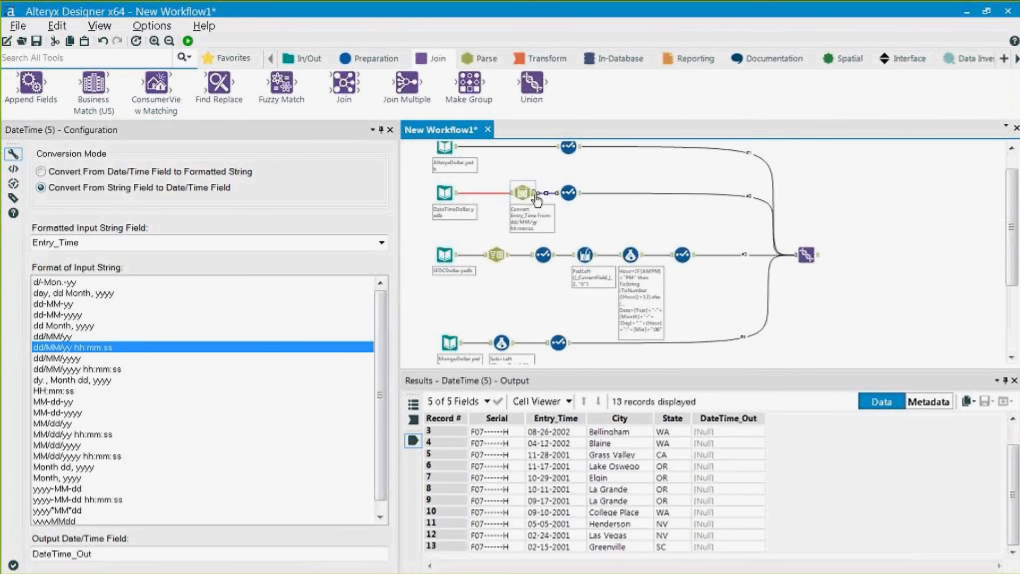
left_click(568, 193)
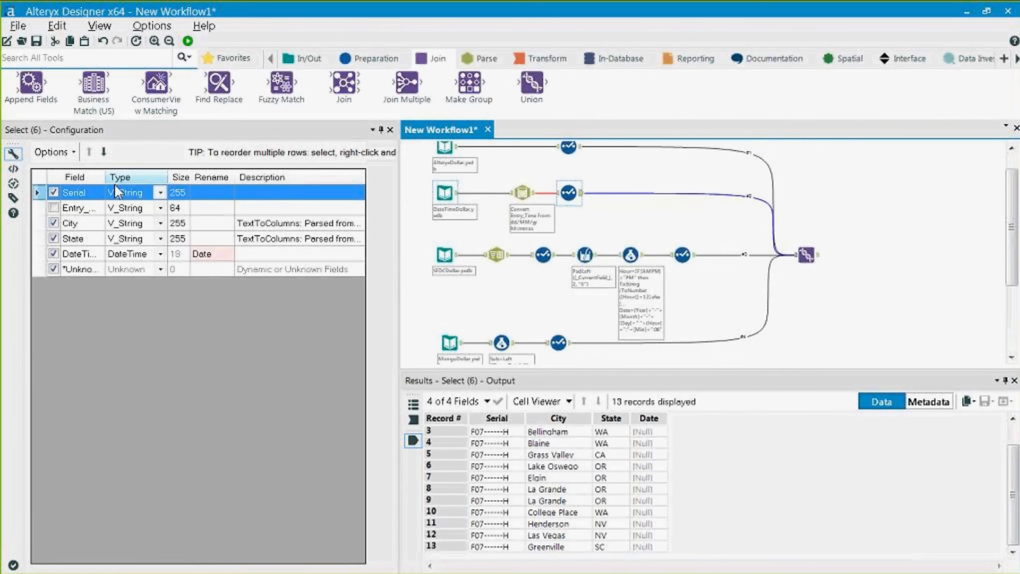
left_click_drag(104, 177, 141, 176)
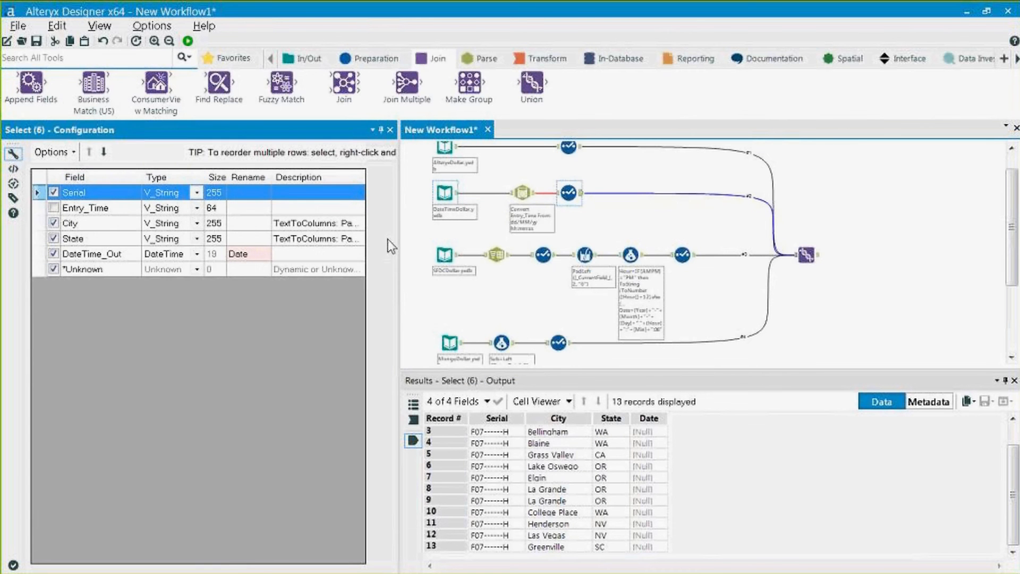
Replace the DateTimeDollar stream's Select tool with a Formula tool connected between the DateTime tool and the Union
left_click(569, 192)
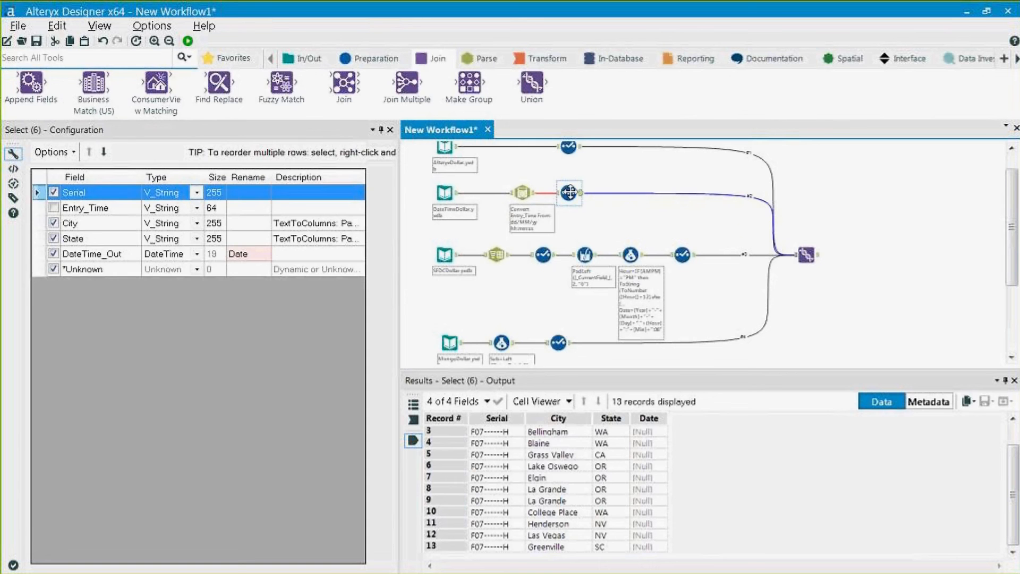
key("Delete")
left_click(375, 58)
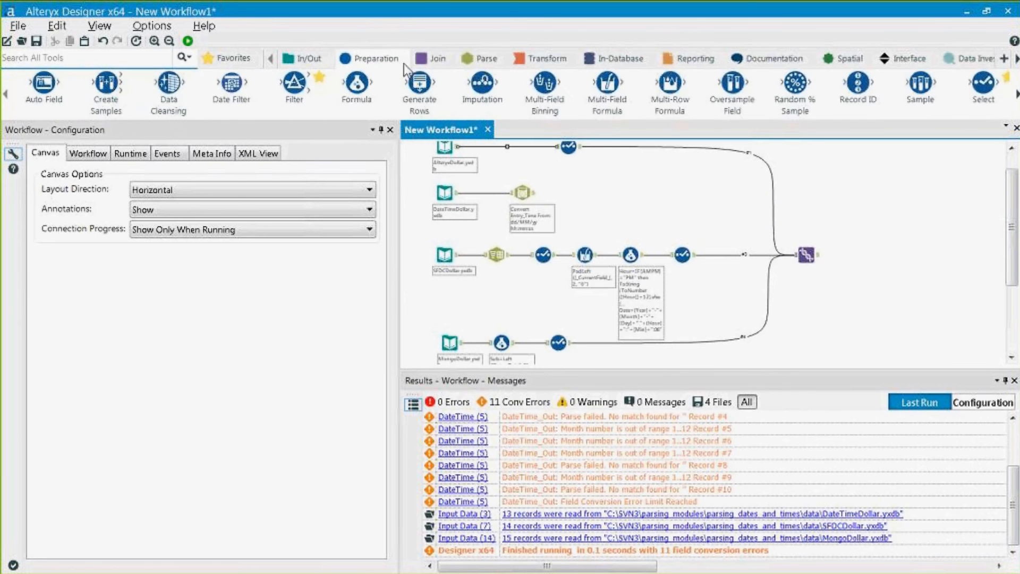
left_click_drag(356, 84, 800, 255)
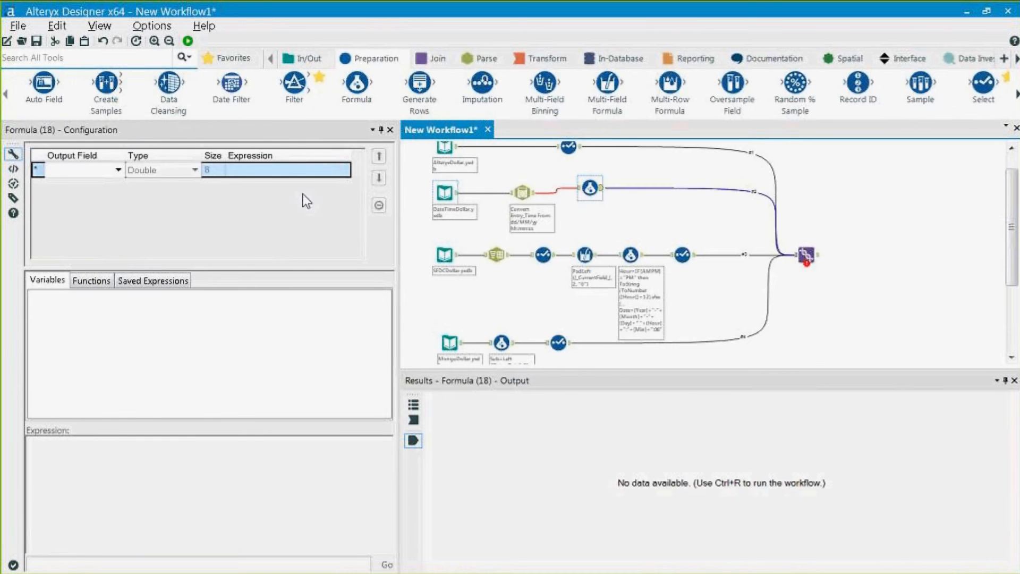
Create an output field named Date with the DateTime type in the new Formula tool
left_click(118, 170)
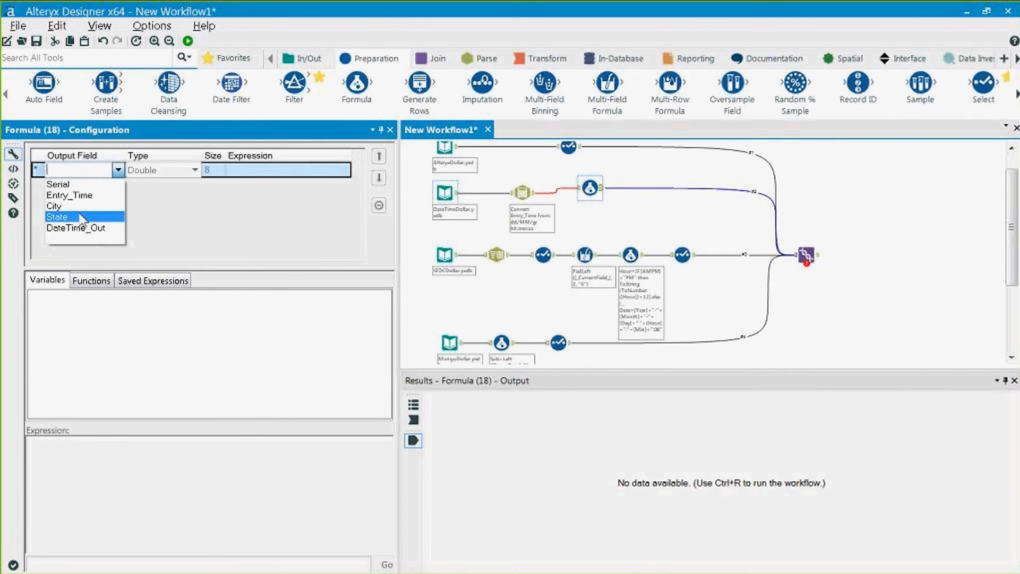
left_click(81, 226)
left_click(118, 170)
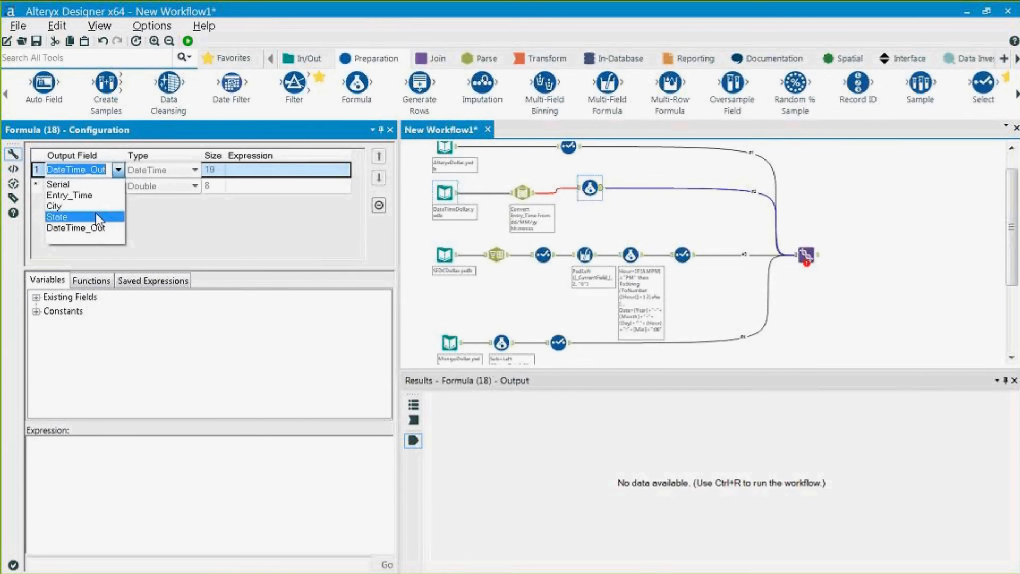
left_click(84, 171)
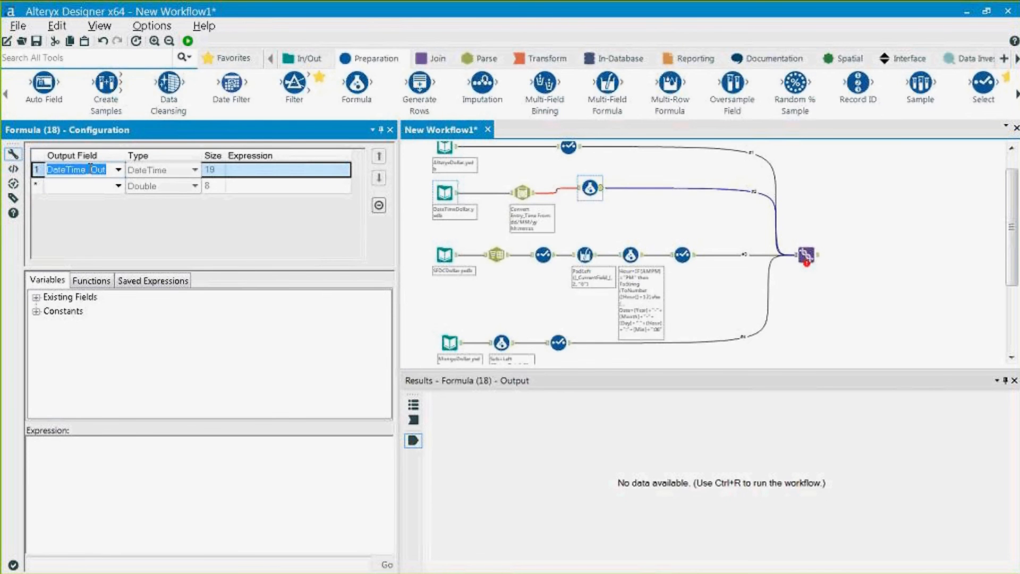
type("Dtae")
key("BackSpace")
key("BackSpace")
type("ate")
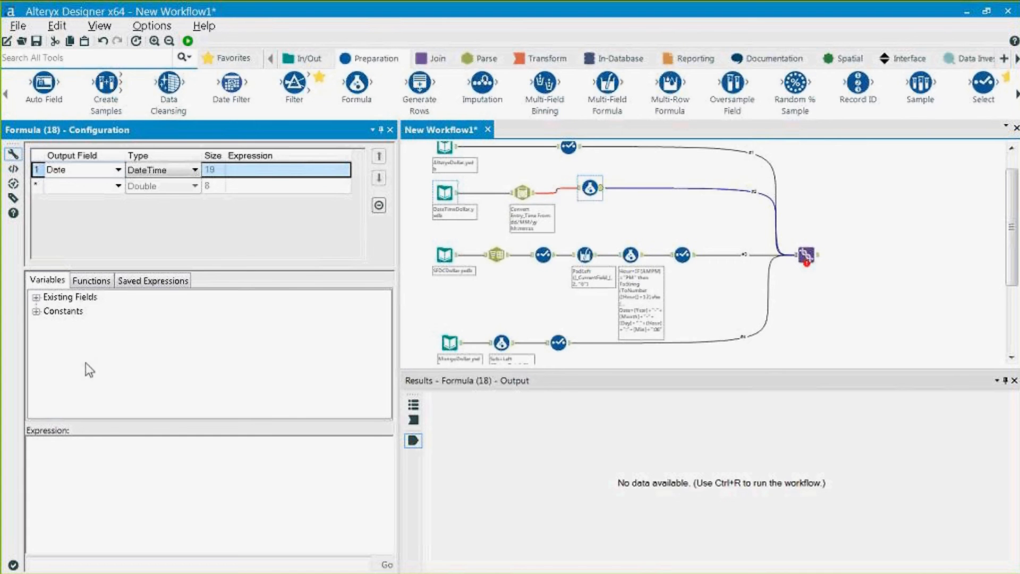
Set the Date expression to [DateTime_Out]+" 00:00:00" and run the workflow
left_click(36, 297)
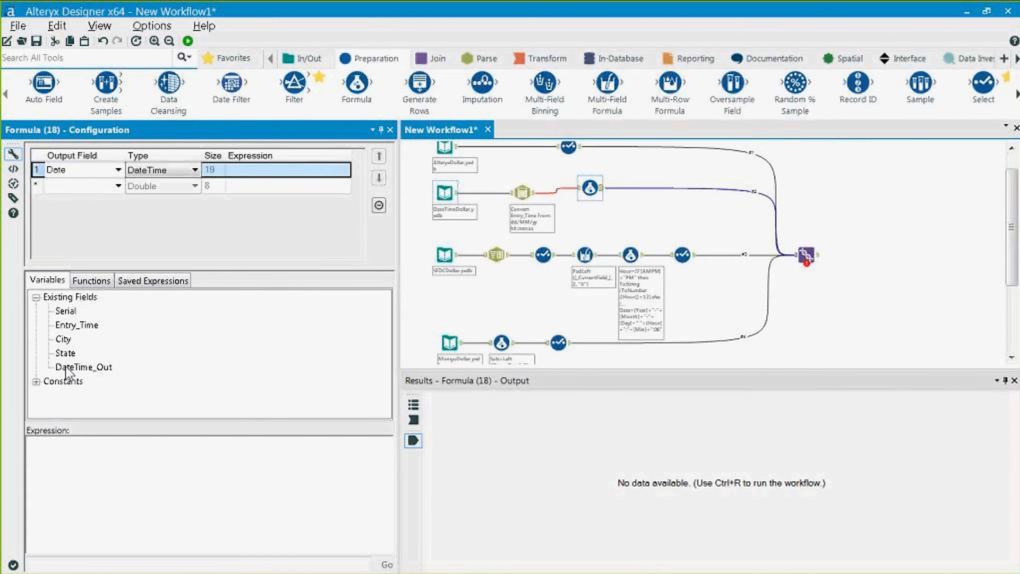
double_click(66, 366)
type("+")
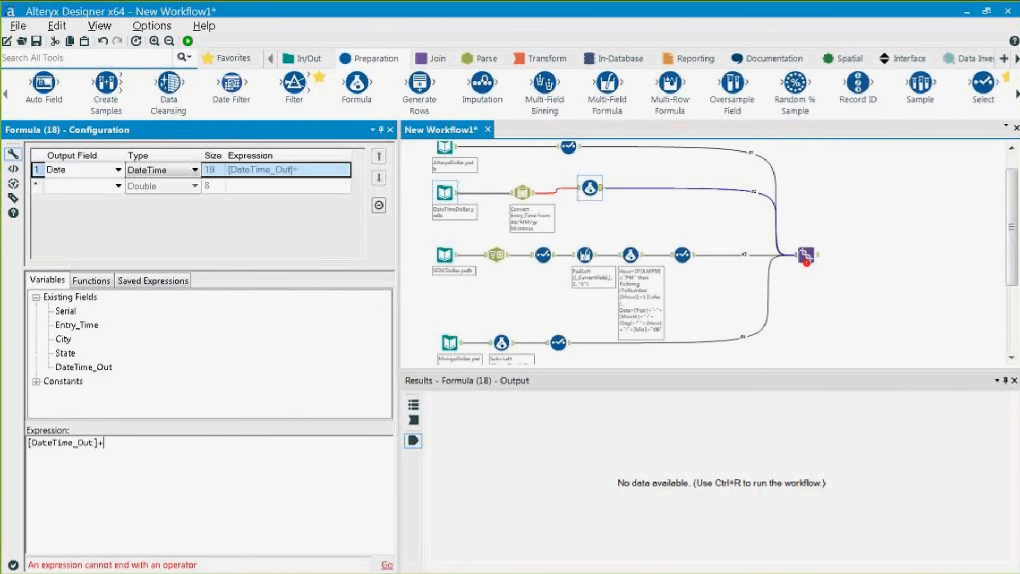
type("\"")
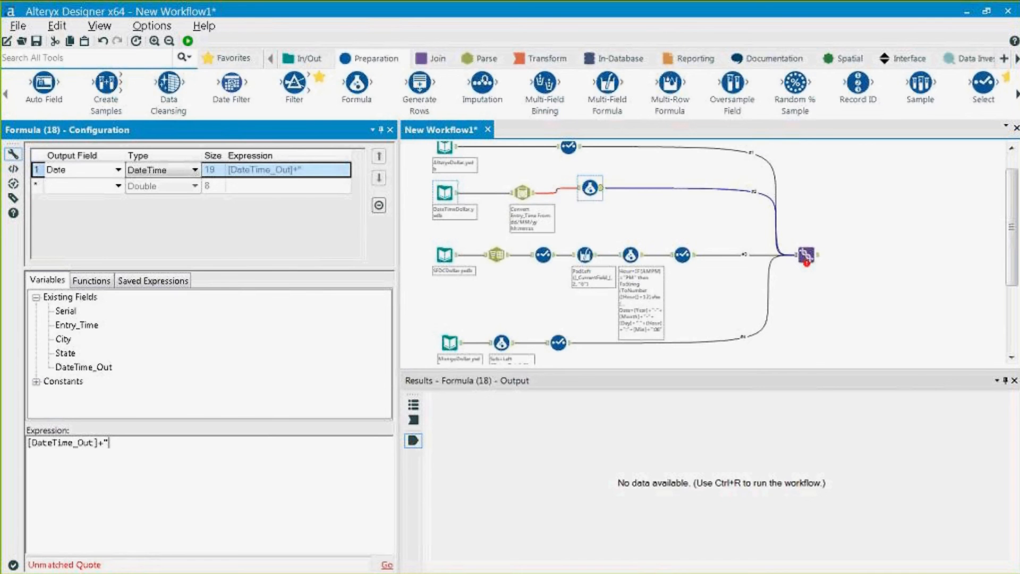
type("00:00:00")
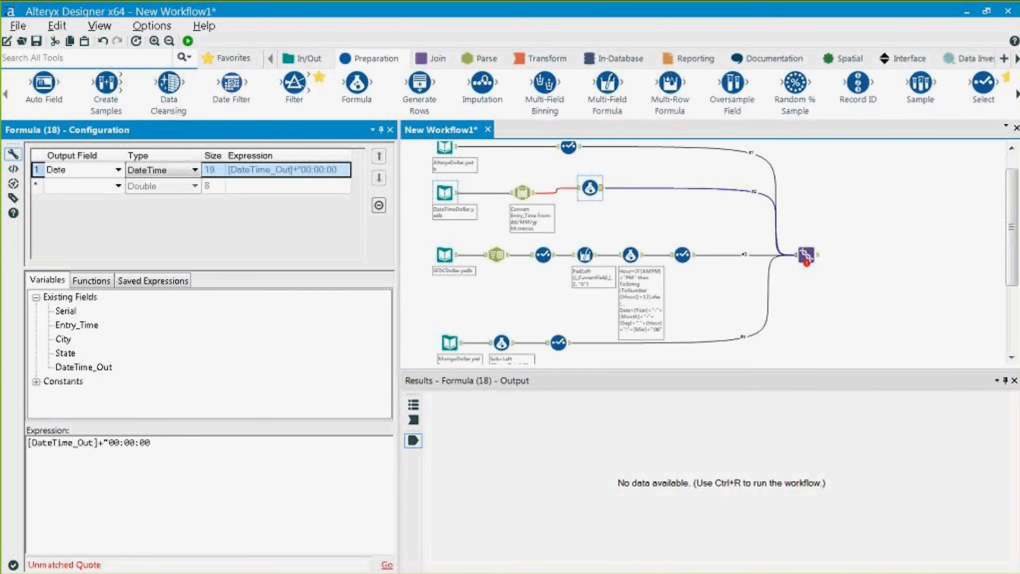
type("\"")
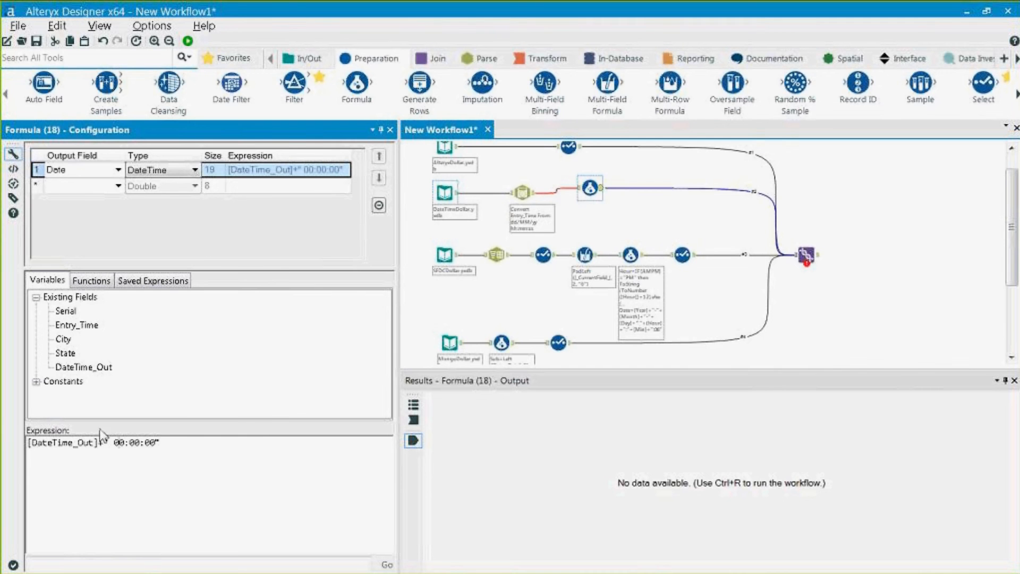
left_click(187, 41)
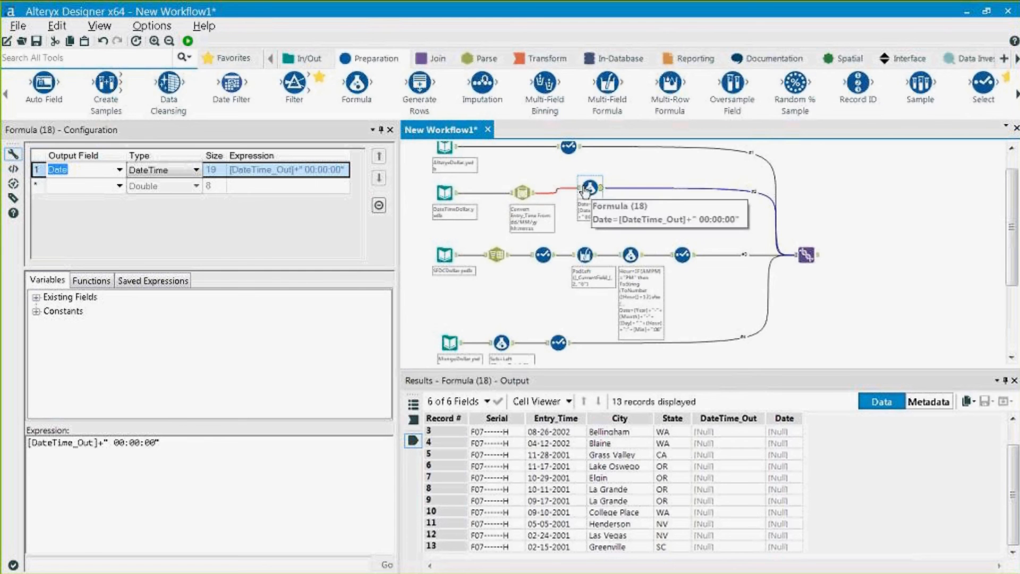
Set the DateTimeDollar stream's DateTime tool input string format to MM-dd-yyyy and run the workflow
left_click(533, 193)
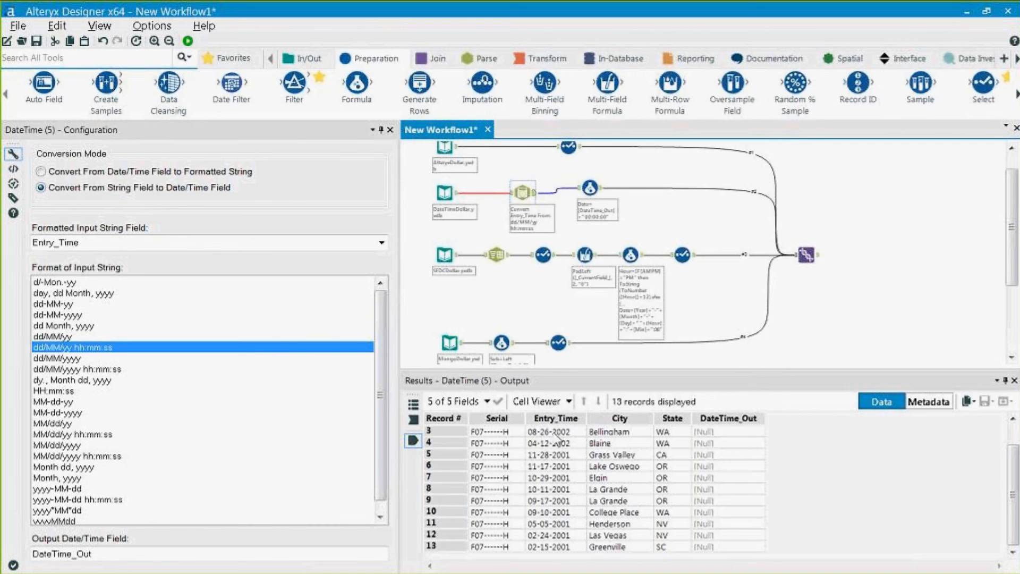
left_click(80, 412)
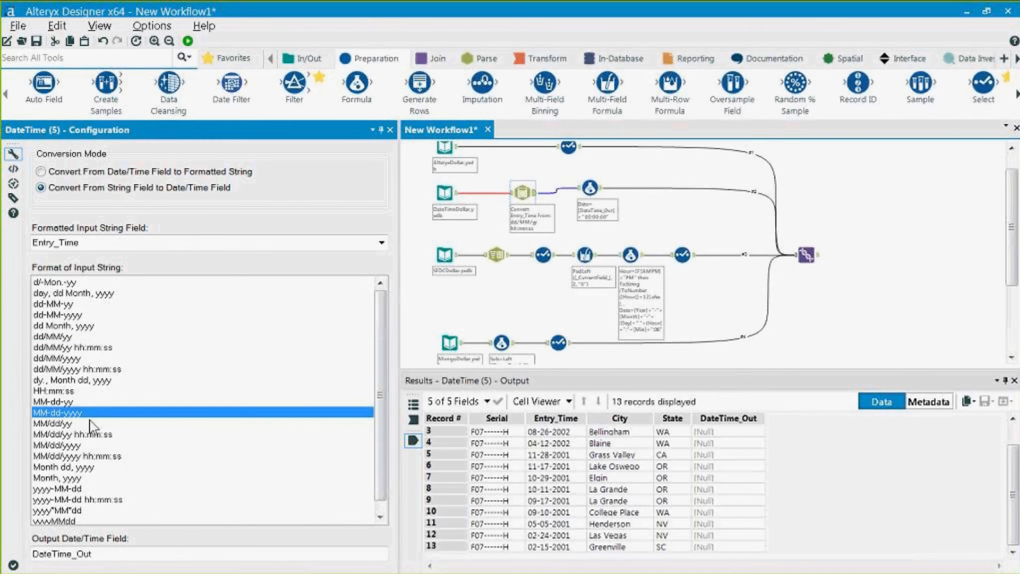
left_click(188, 42)
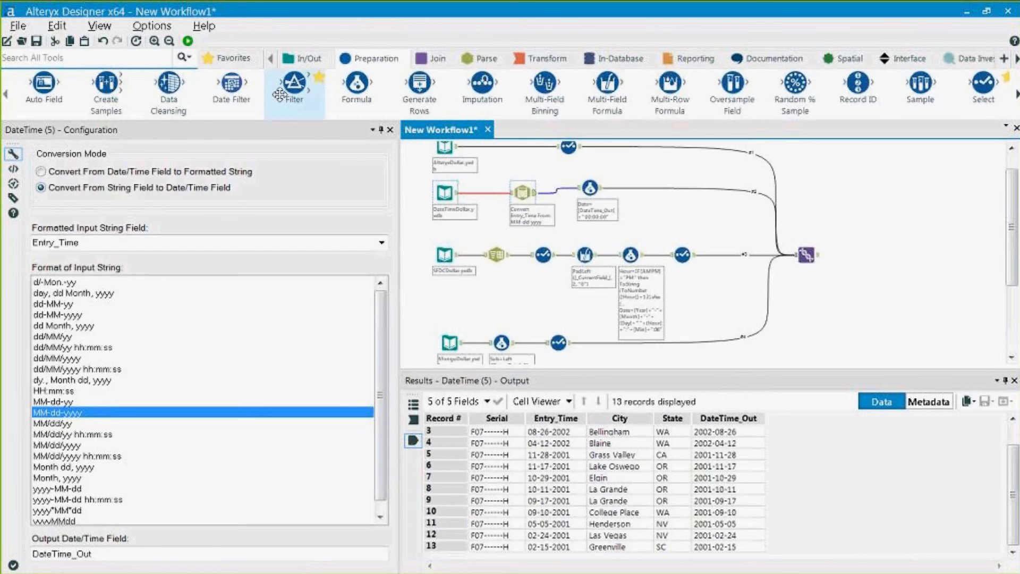
Add a Select tool after the DateTimeDollar stream's DateTime tool, set DateTime_Out to the DateTime type, and run the workflow
left_click_drag(983, 85, 577, 223)
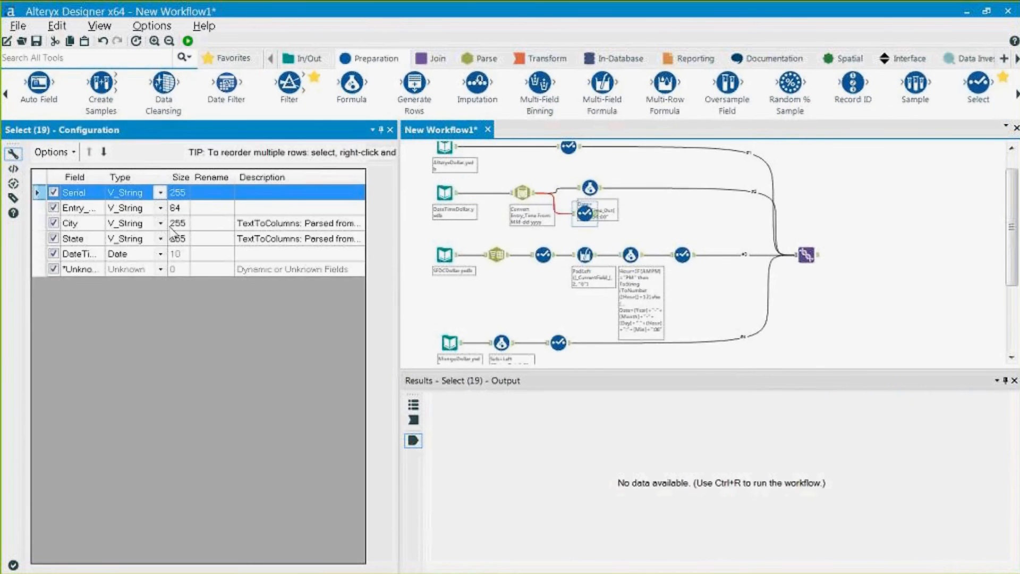
left_click(160, 254)
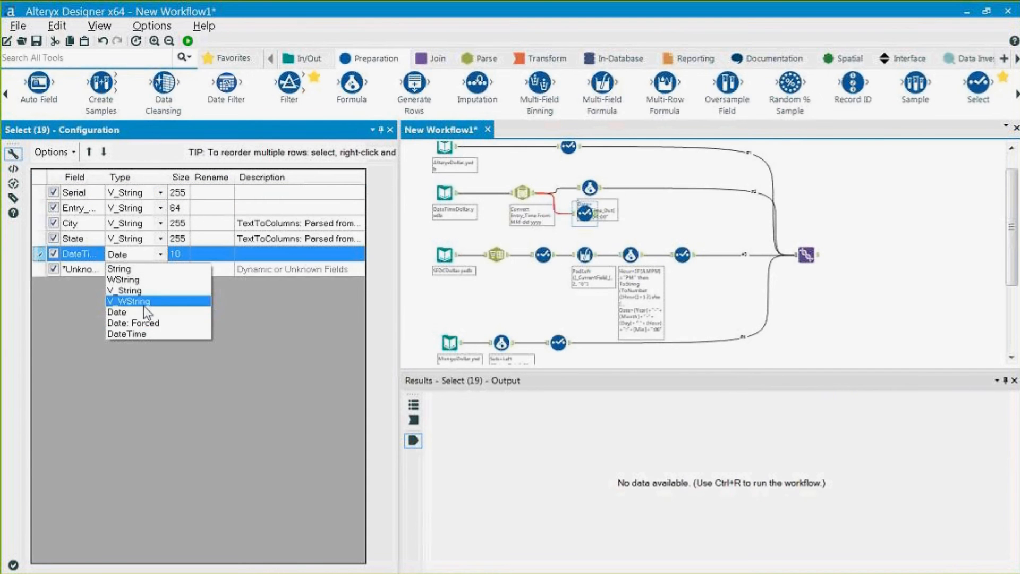
left_click(138, 334)
left_click(188, 41)
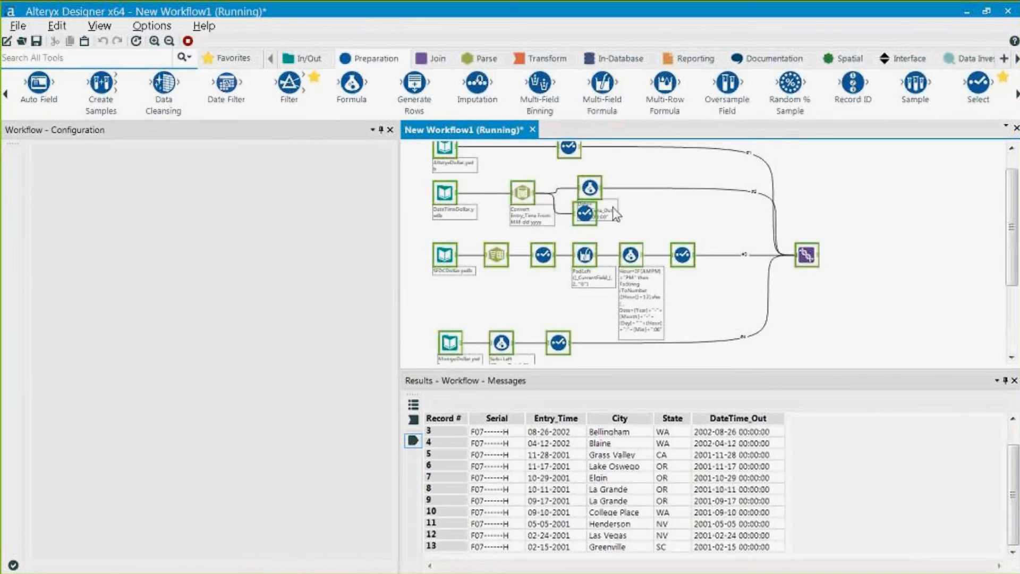
Delete the DateTimeDollar stream's Formula tool and connect the new Select tool to the Union in its place
left_click(590, 187)
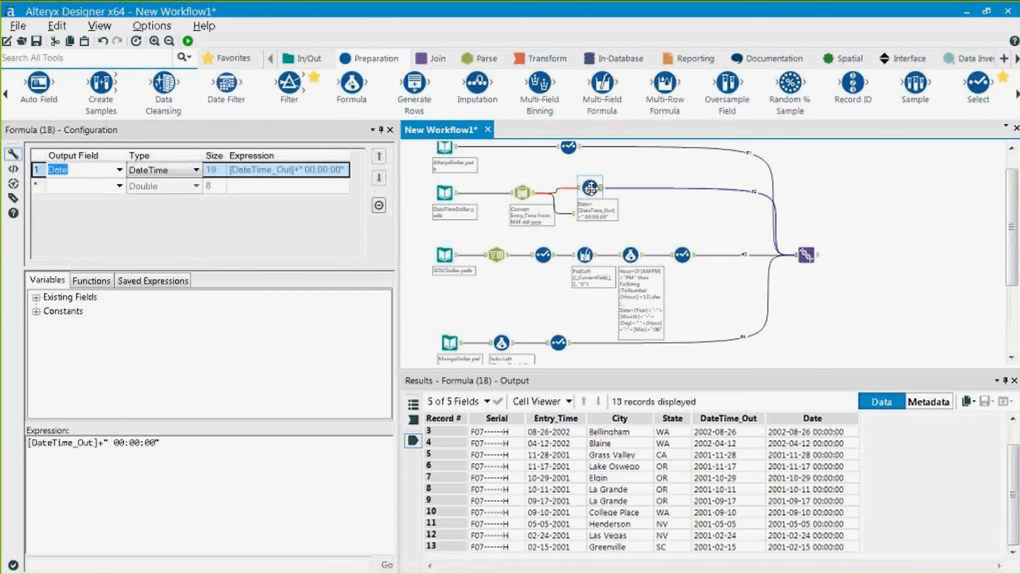
right_click(591, 188)
left_click(670, 269)
left_click(597, 194)
key("Delete")
mouse_move(596, 214)
left_mouse_down()
mouse_move(701, 225)
mouse_move(803, 255)
left_mouse_up()
Rename the DateTime_Out field as Date in the DateTimeDollar stream's Select tool
left_click(584, 214)
left_click(199, 252)
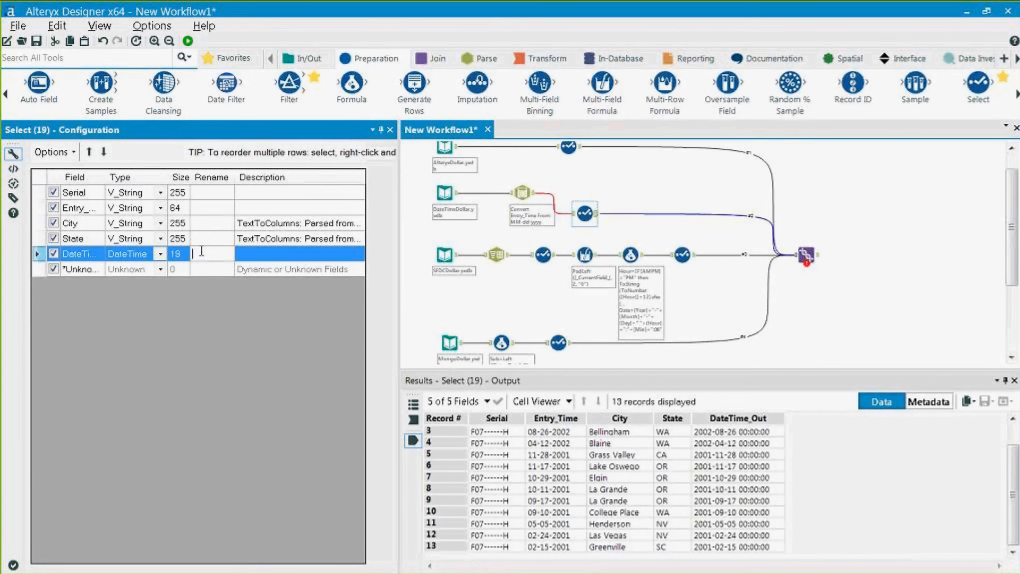
type("Date")
left_click(986, 238)
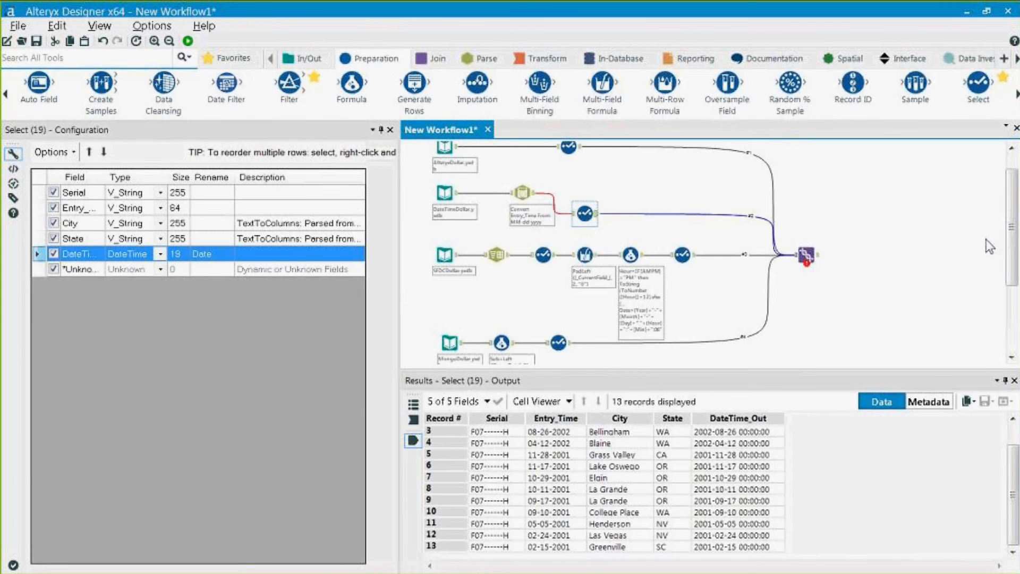
Exclude the Entry_Time field in the DateTimeDollar stream's Select tool, check the Union's output columns, and rerun the workflow
left_click(806, 254)
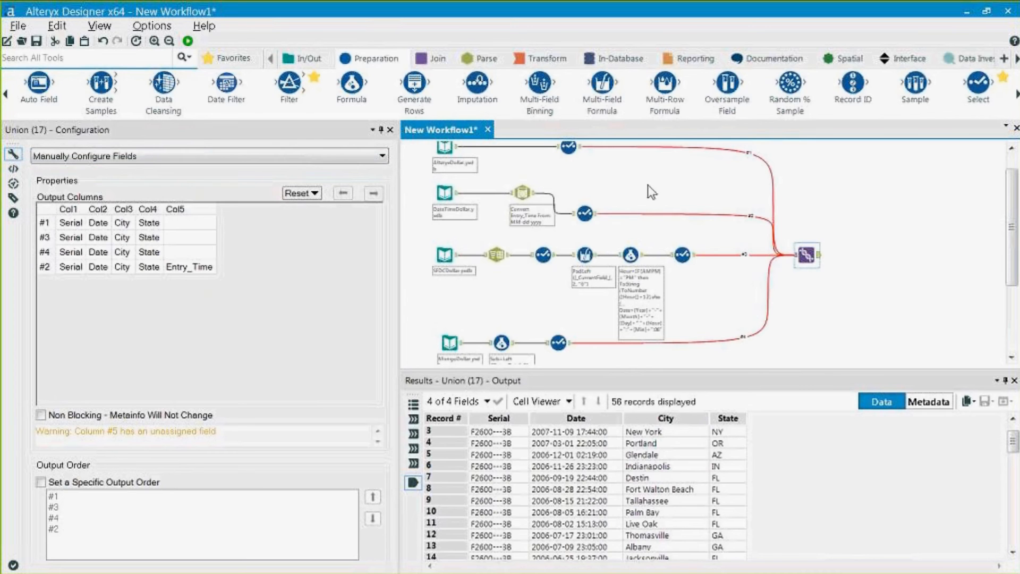
left_click(568, 219)
left_click(53, 208)
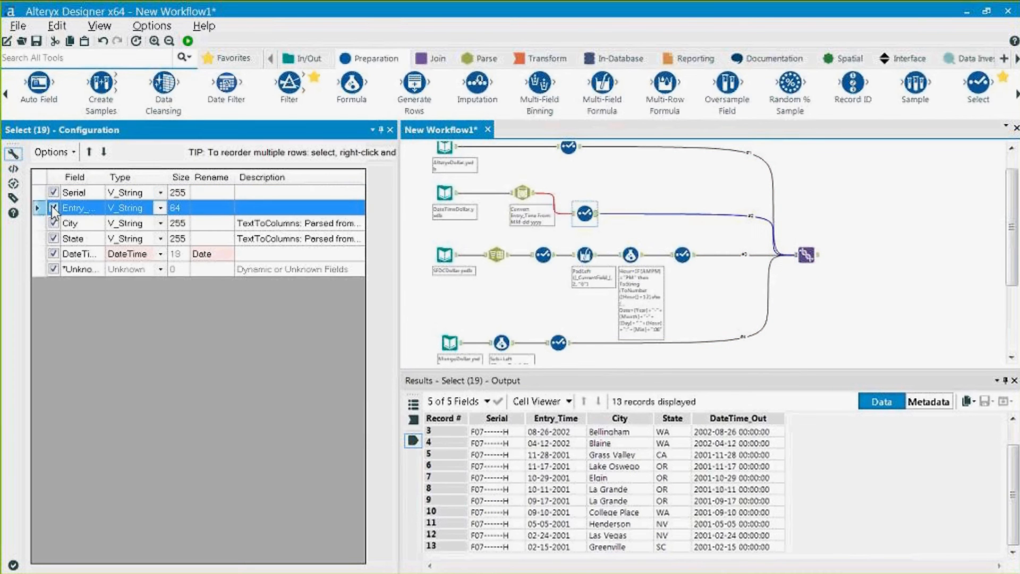
left_click(509, 304)
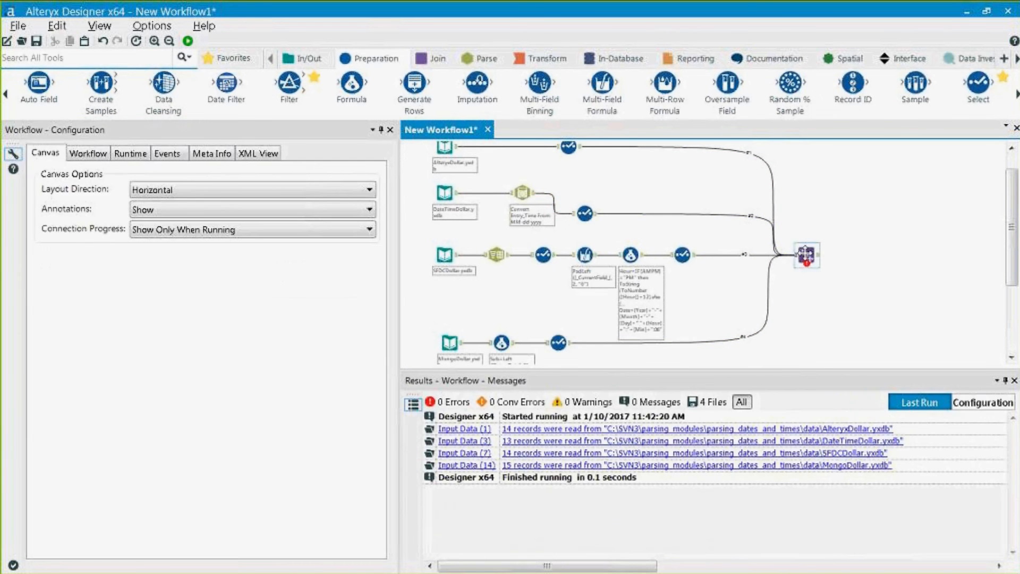
left_click(806, 255)
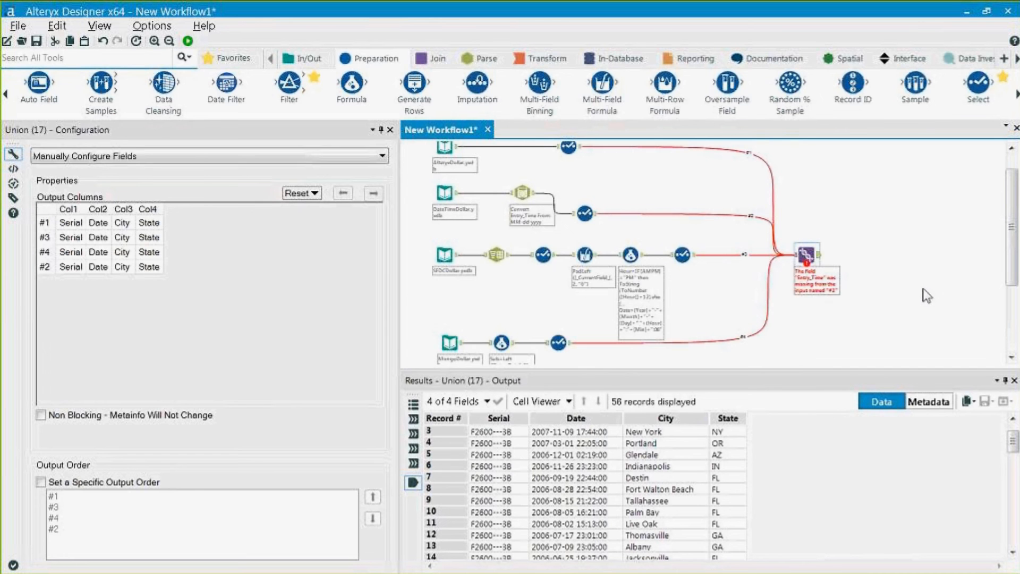
key("ctrl+r")
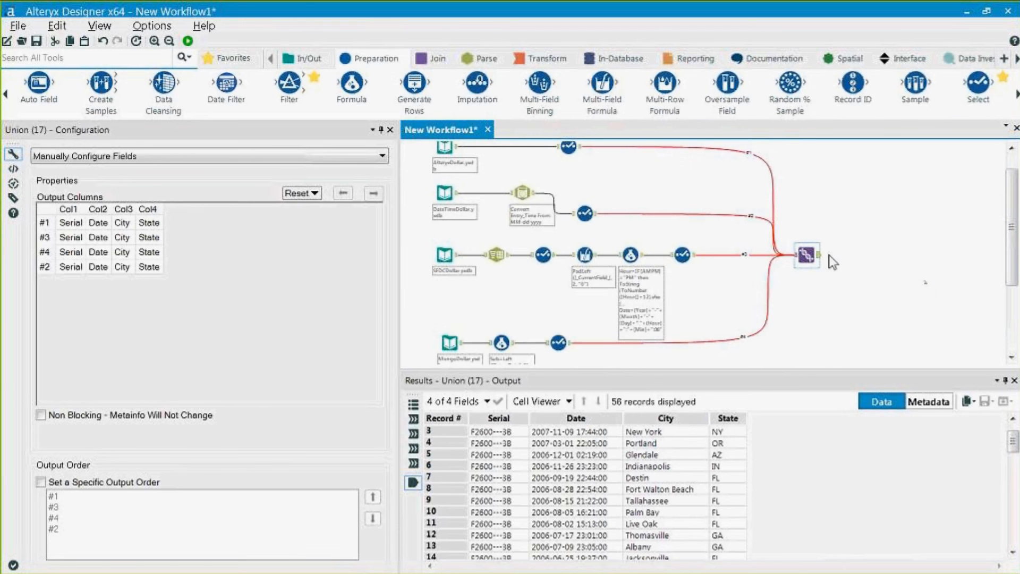
Examine the Date values across all records in the Union output
left_click(616, 482)
scroll(615, 483, "down", 14)
scroll(616, 486, "up", 11)
scroll(616, 486, "up", 4)
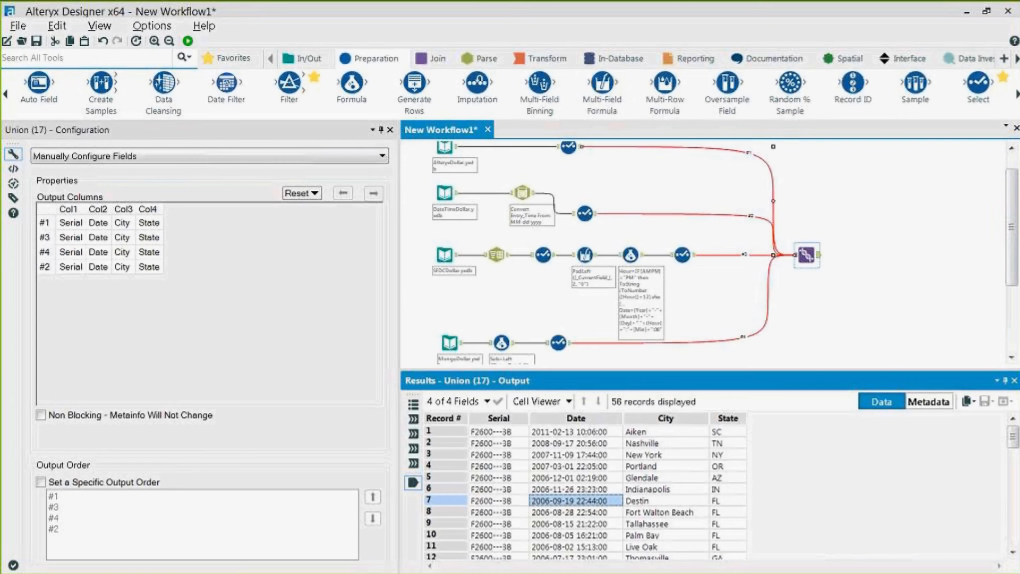
Place a Filter tool and a Date Filter tool beyond the Union, with the Filter above the Date Filter
left_click_drag(291, 88, 857, 192)
left_click_drag(226, 84, 854, 313)
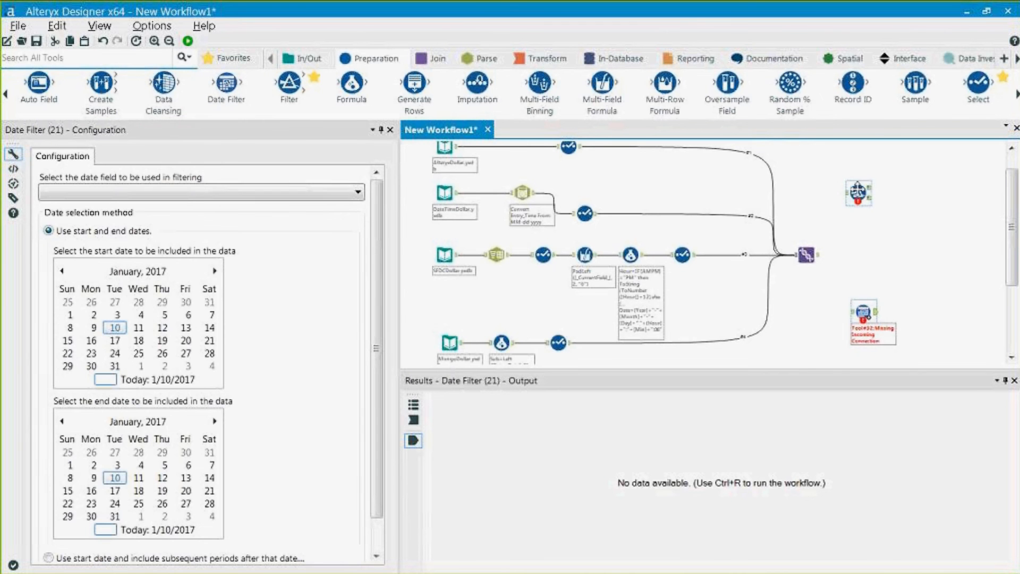
left_click(858, 193)
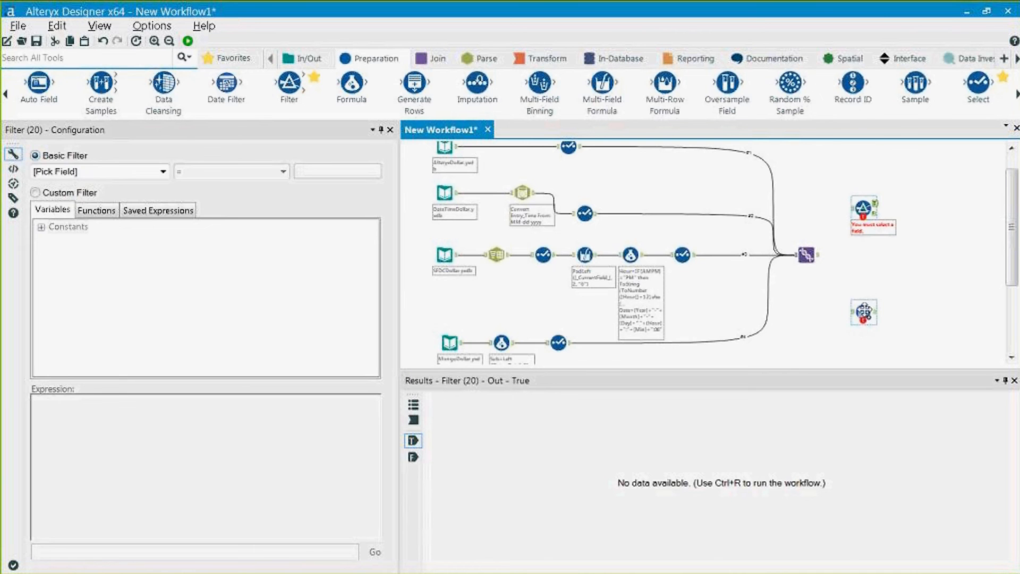
left_click(854, 306)
mouse_move(854, 306)
left_mouse_down()
mouse_move(869, 303)
mouse_move(857, 293)
mouse_move(863, 301)
left_mouse_up()
left_click(863, 208)
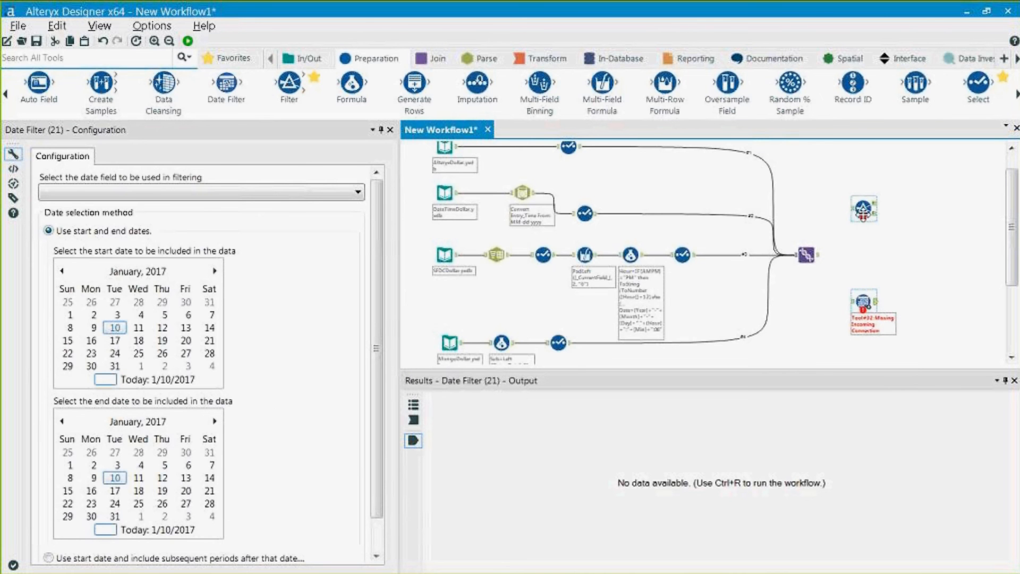
Connect the Union to the Filter tool and set its basic filter to Date = January 14, 2017
left_click_drag(818, 255, 851, 208)
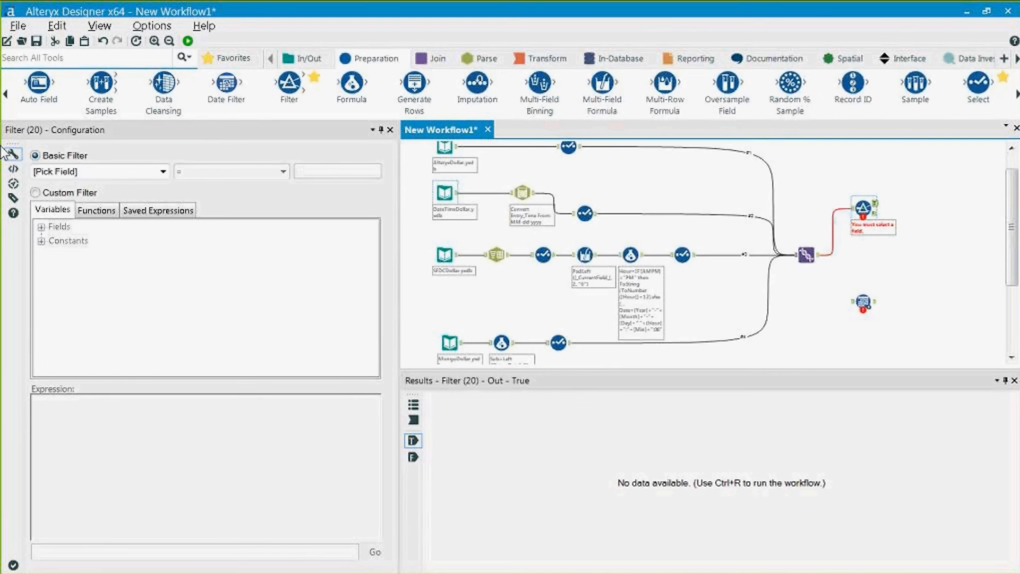
left_click(162, 172)
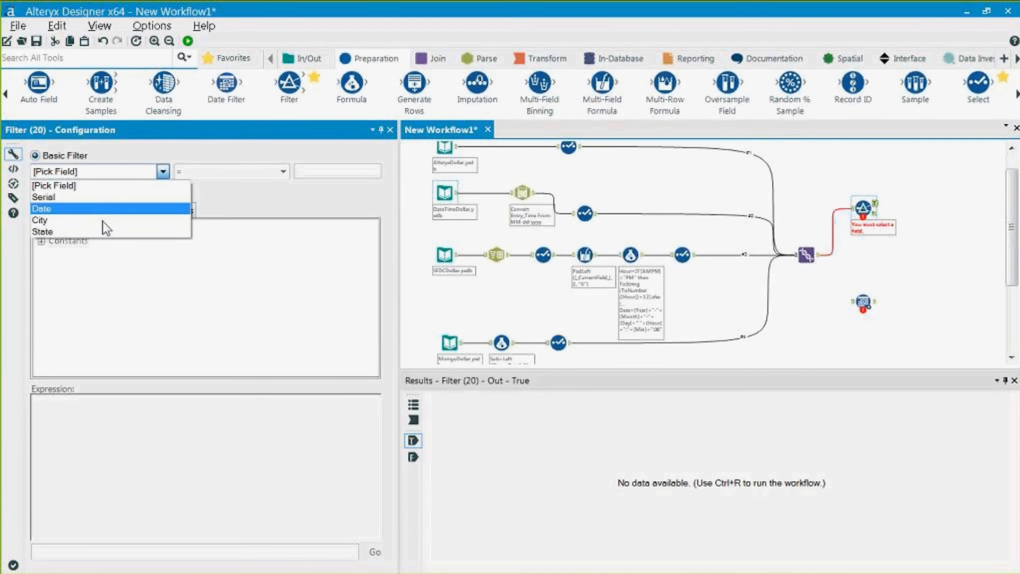
left_click(109, 209)
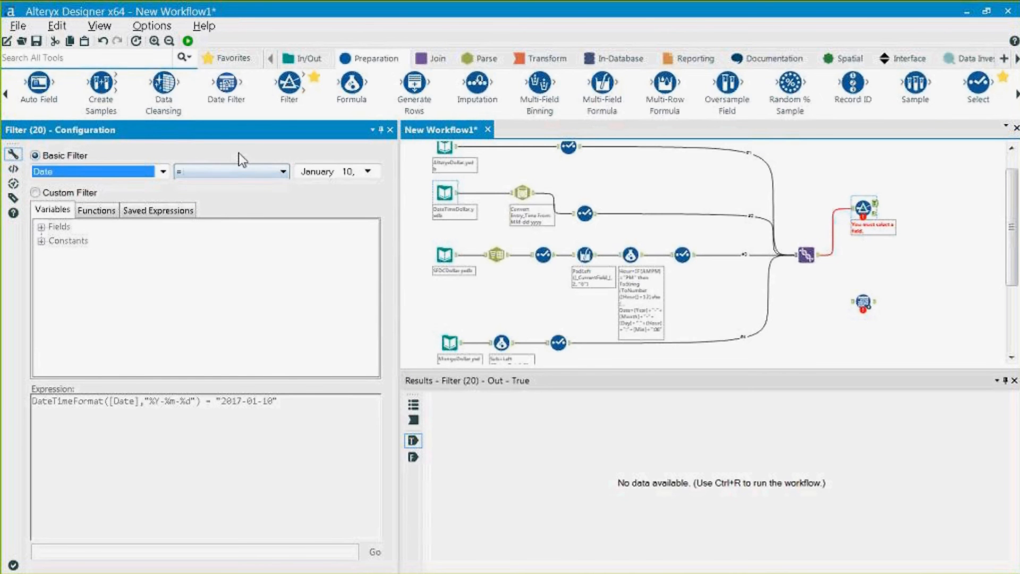
left_click(279, 168)
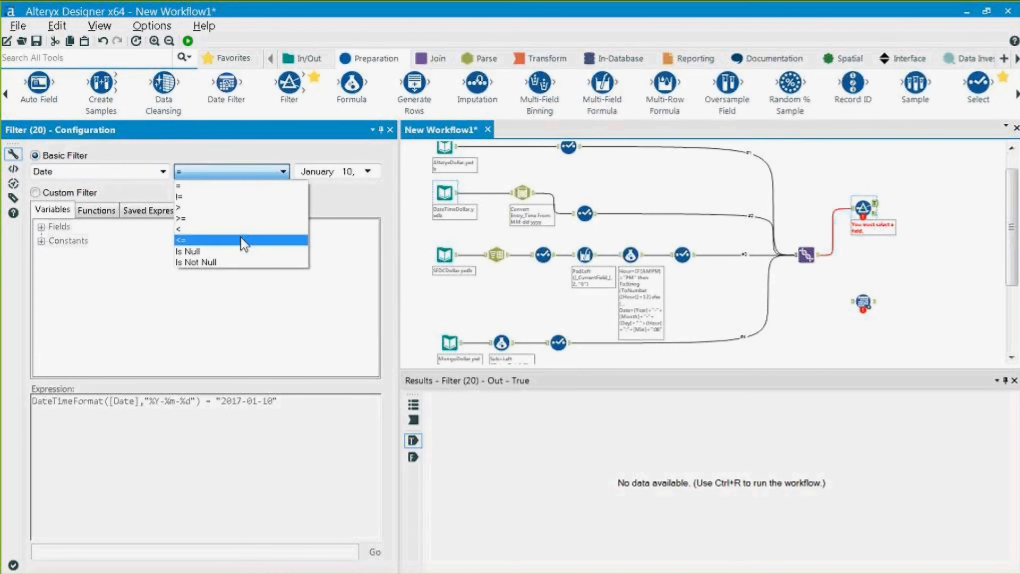
left_click(370, 169)
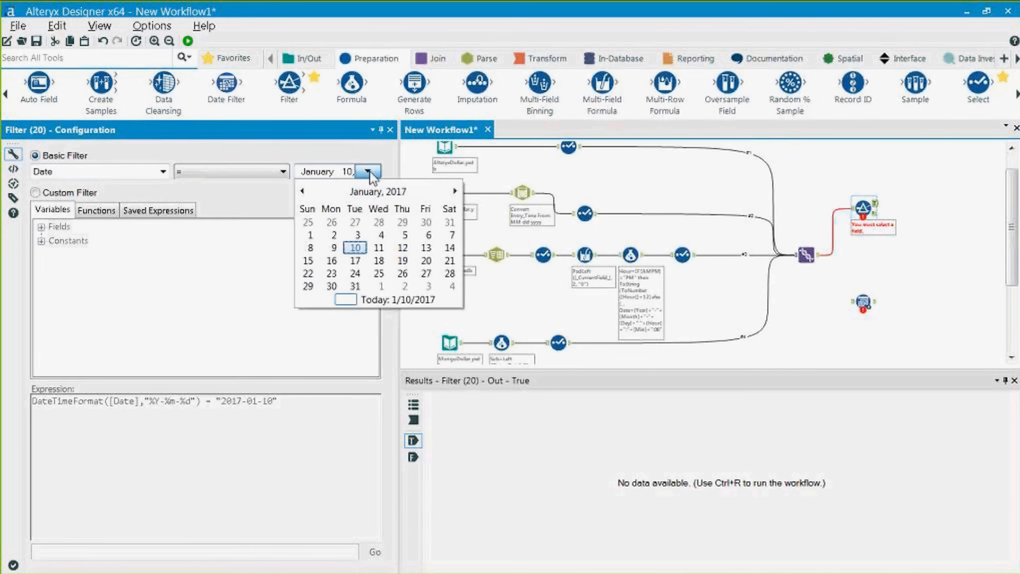
left_click(448, 248)
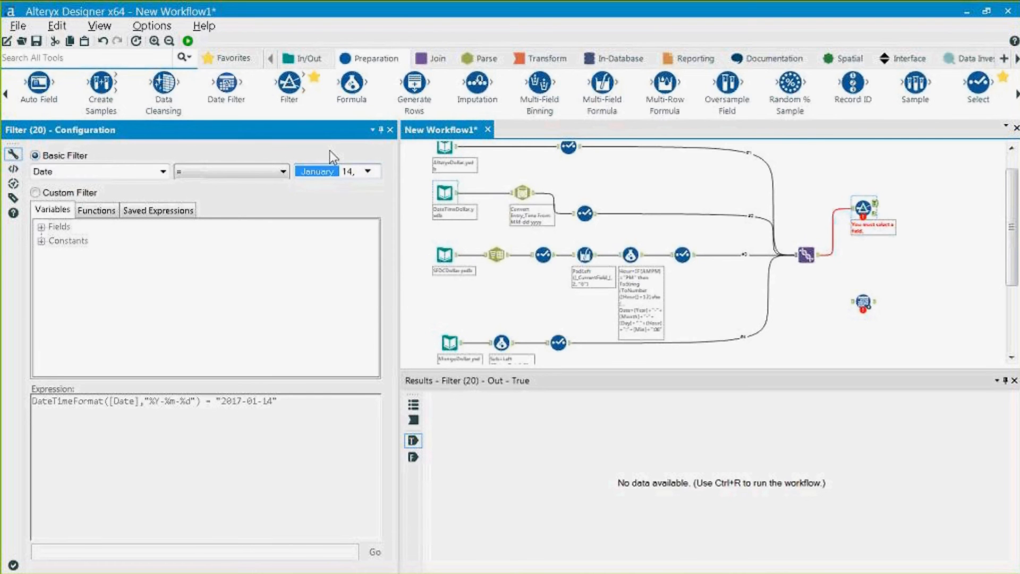
left_click(855, 206)
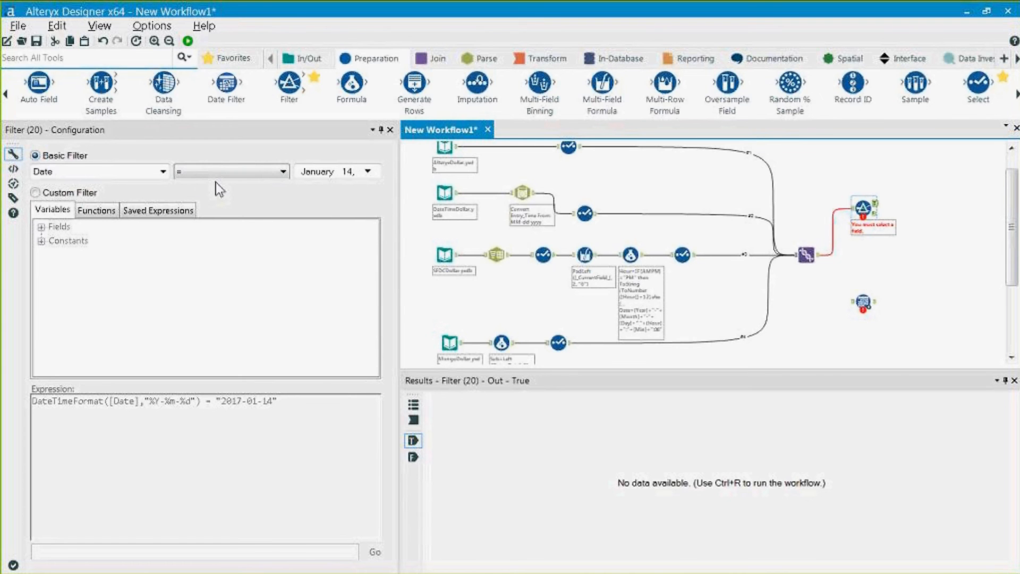
left_click(330, 172)
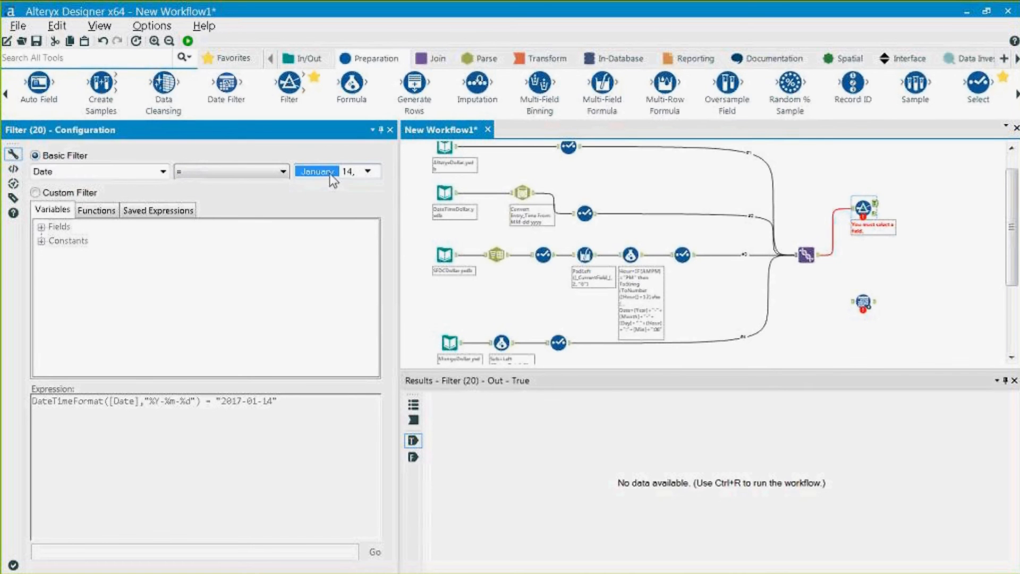
Connect the Union output to the Date Filter tool and open the Date Filter's settings
left_click_drag(819, 255, 856, 302)
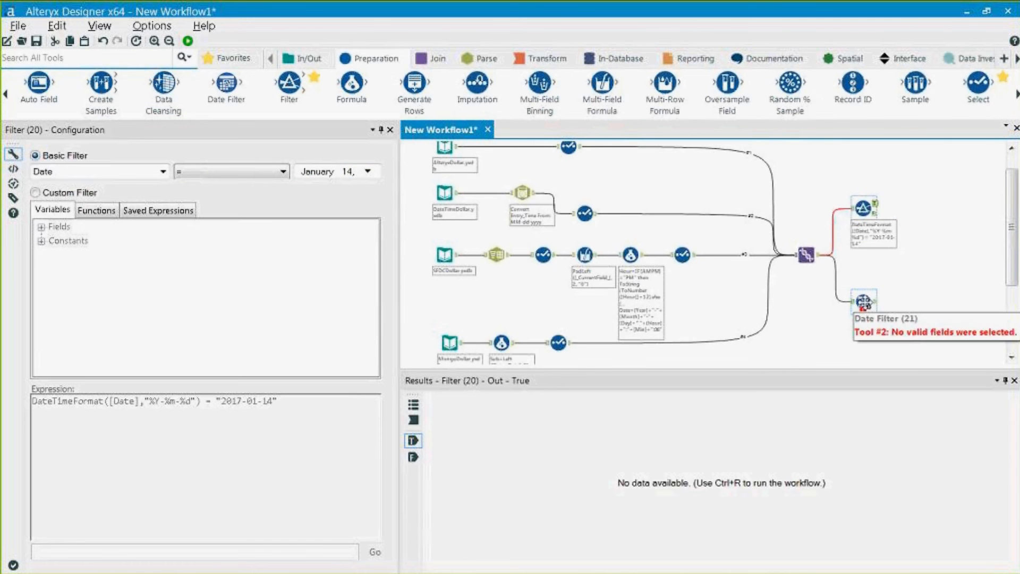
left_click(863, 302)
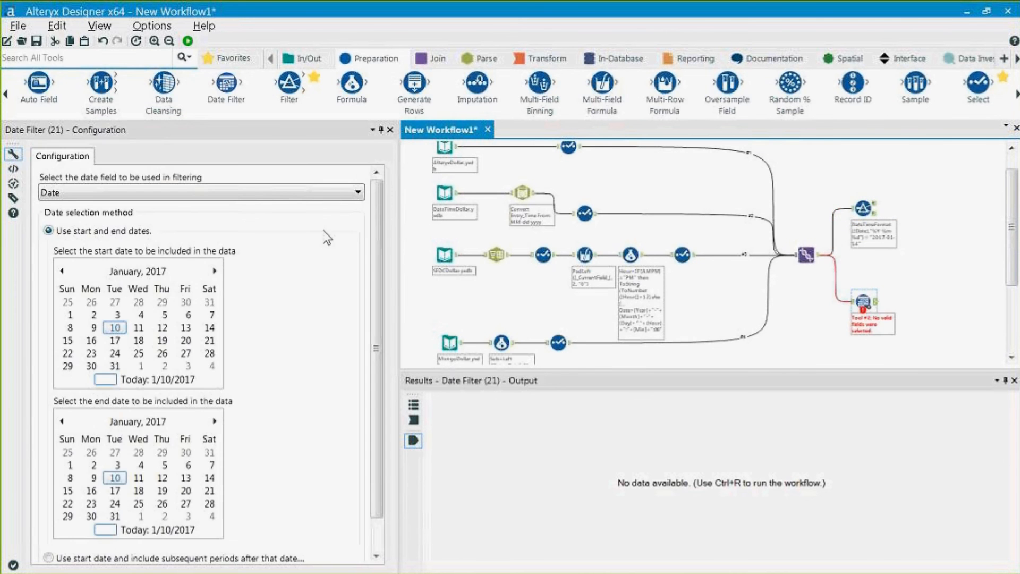
left_click_drag(378, 255, 394, 305)
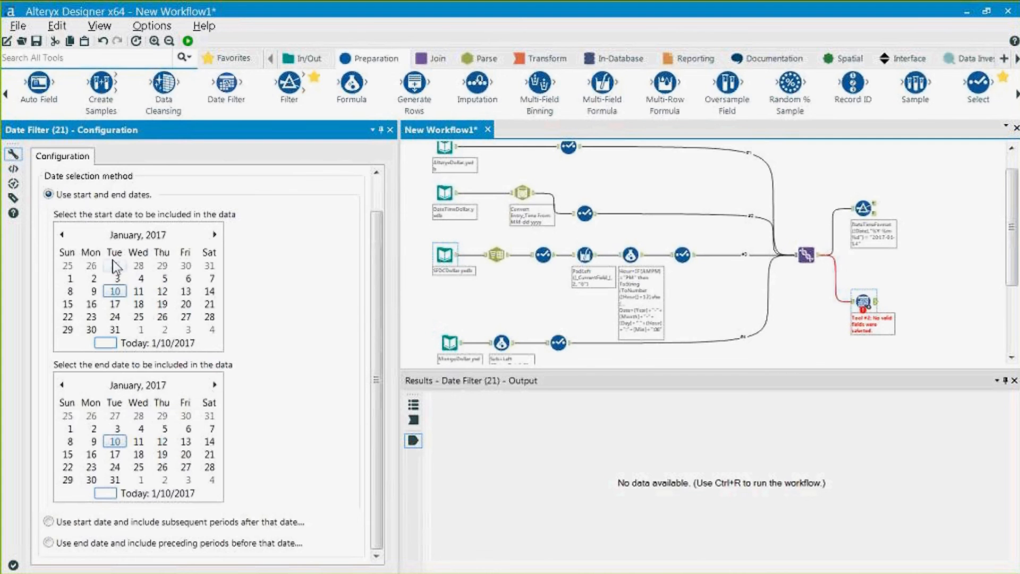
Set the Date Filter's start date to January 1, 2004 and its end date to January 10, 2017
left_click(164, 237)
left_click(137, 235)
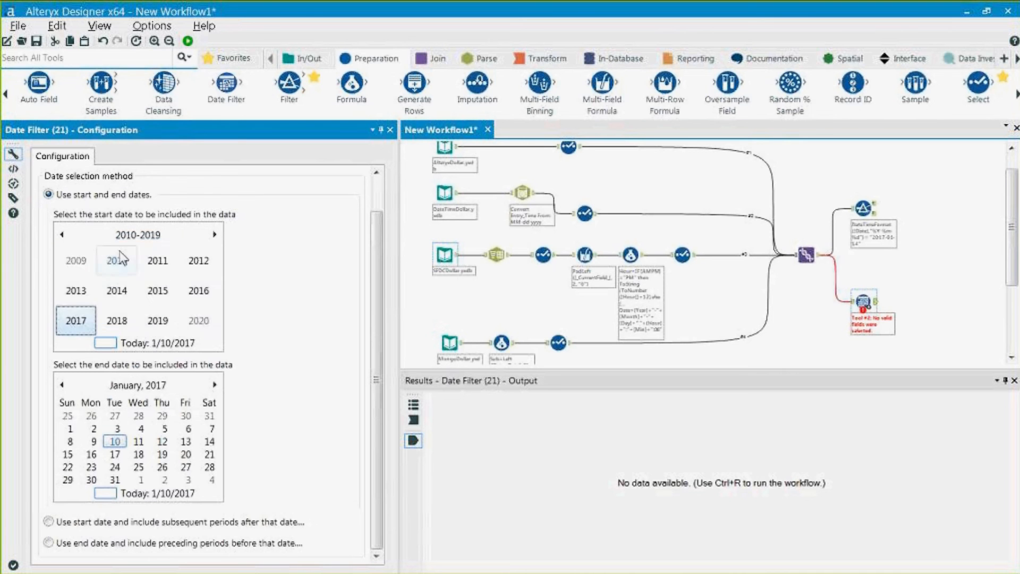
left_click(125, 242)
left_click(101, 264)
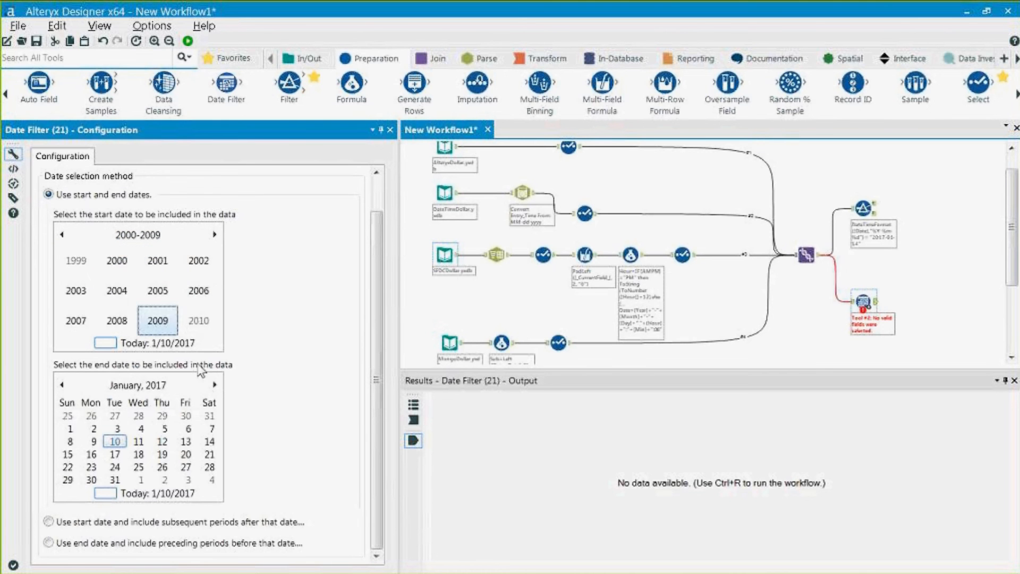
left_click(115, 290)
left_click(76, 262)
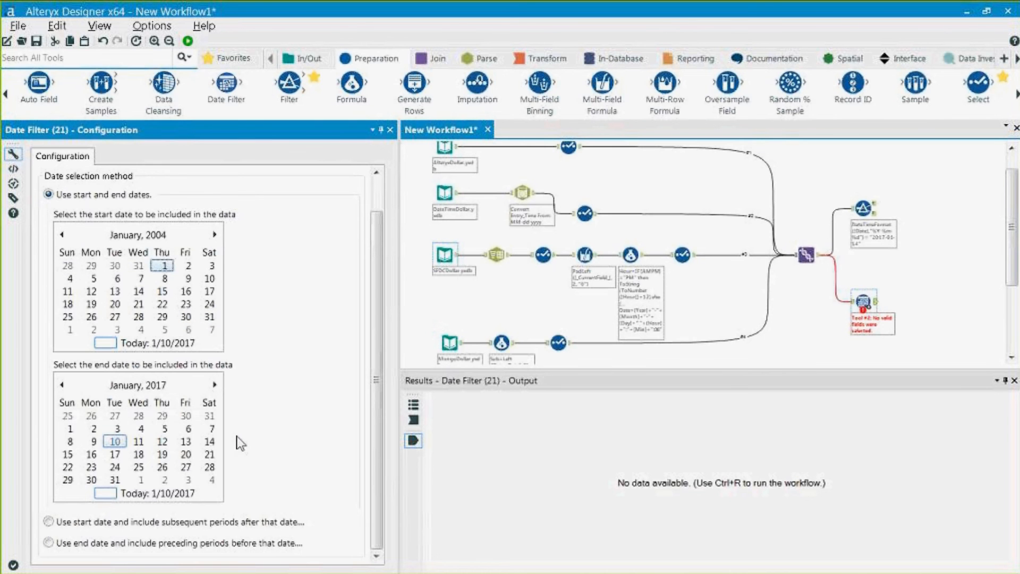
left_click(115, 441)
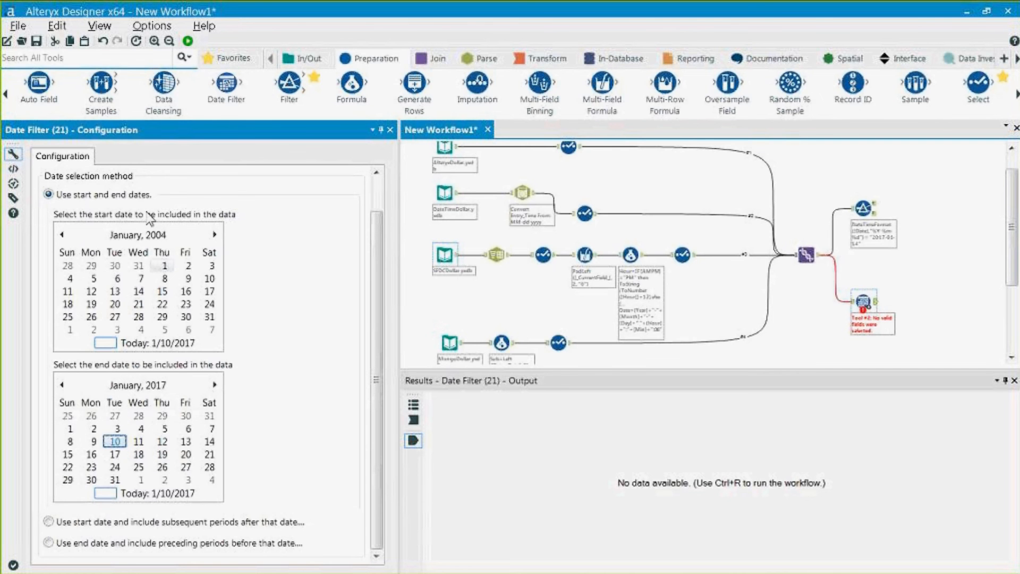
Switch the Date Filter to a start date with subsequent periods and set the start date to January 1, 2010
left_click(49, 521)
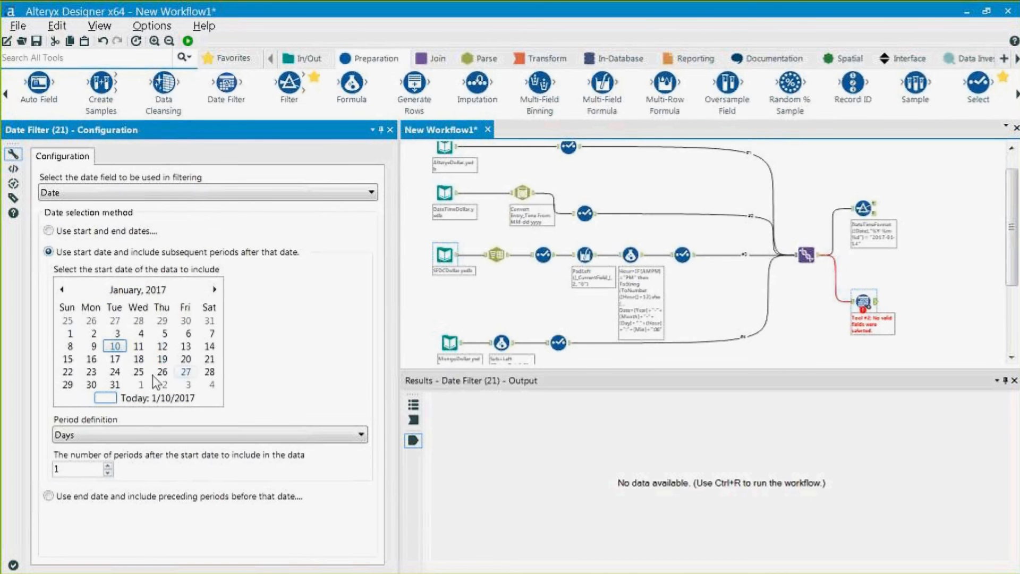
left_click(157, 293)
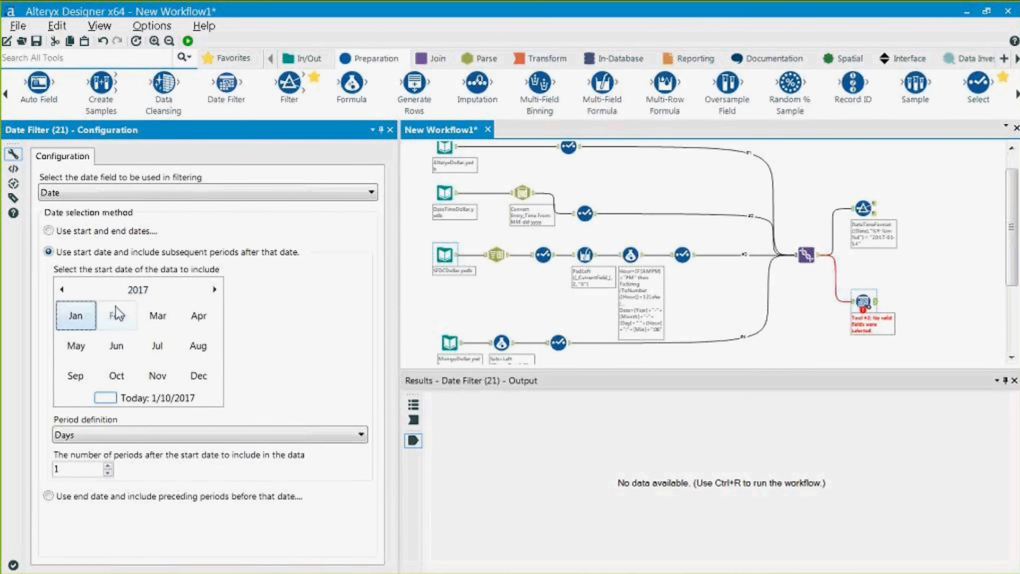
left_click(135, 290)
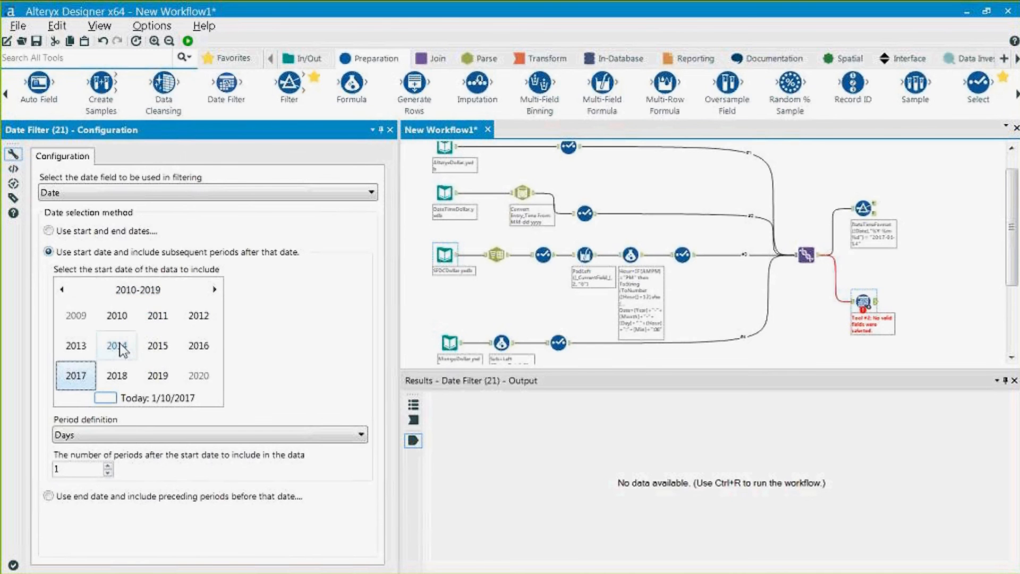
left_click(117, 315)
left_click(82, 321)
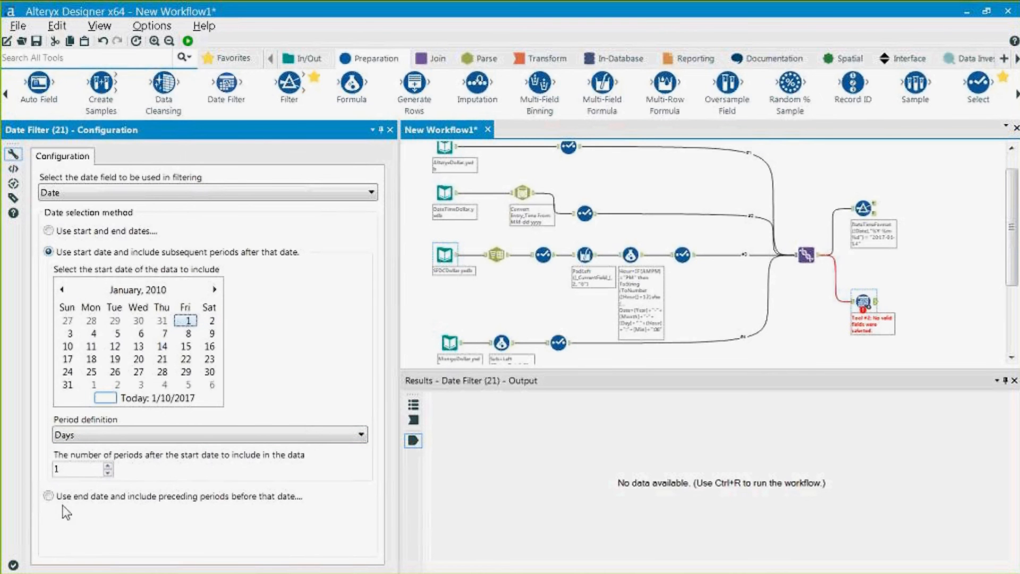
Set the period definition to Years and the number of periods to 20, and switch the selection method to end date with preceding periods
left_click_drag(83, 470, 45, 470)
left_click(99, 434)
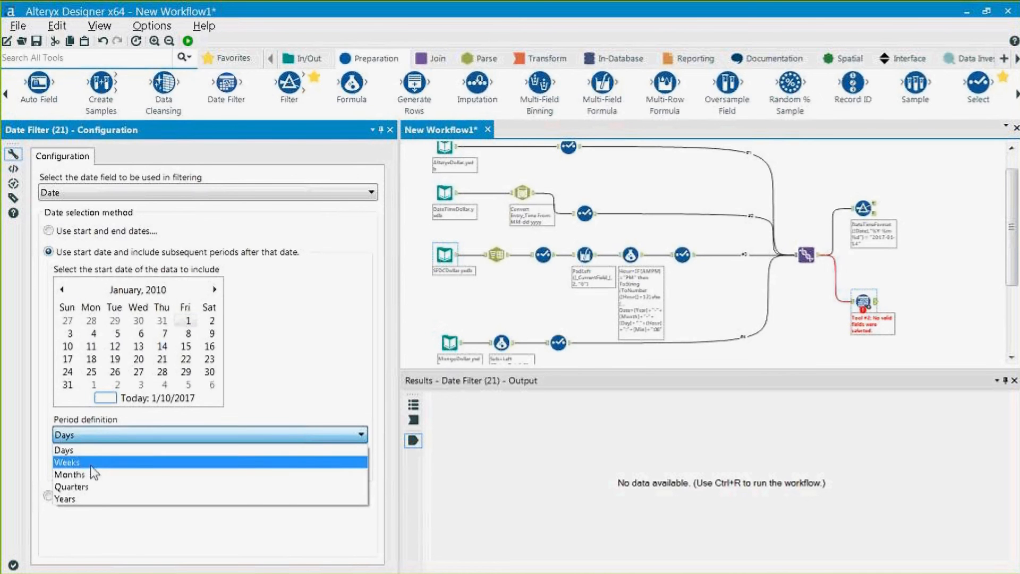
left_click(91, 467)
left_click(95, 440)
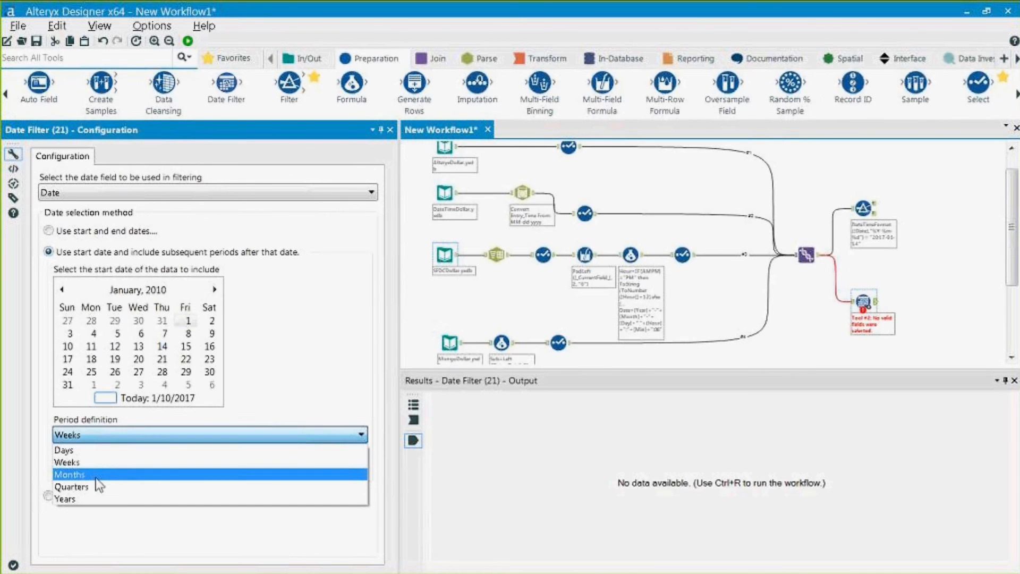
left_click(34, 469)
left_click_drag(69, 465, 52, 463)
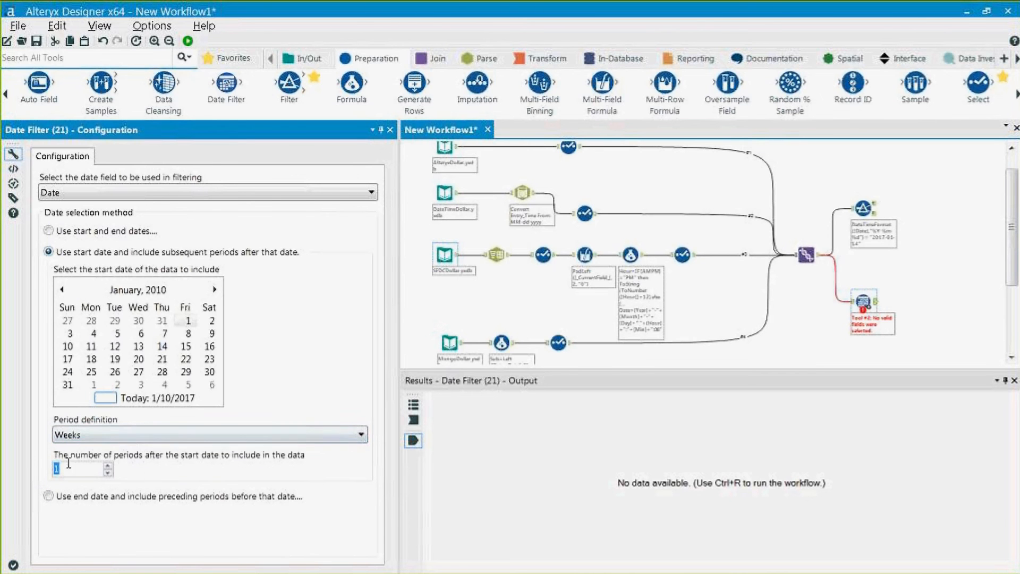
left_click(121, 436)
left_click(90, 497)
left_click(71, 469)
key("BackSpace")
type("20")
left_click(49, 495)
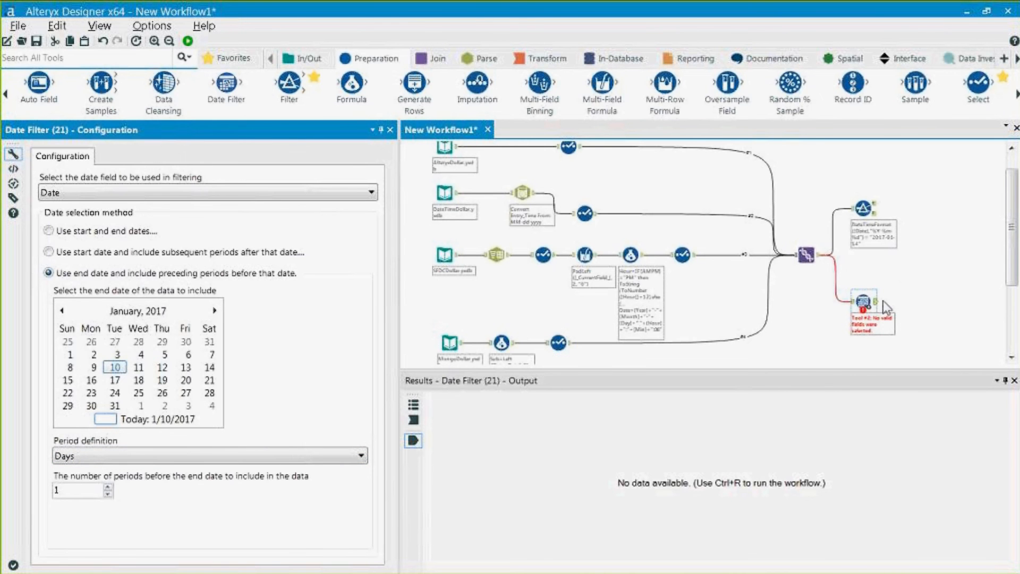
Delete the Filter and Date Filter tools that follow the Union
left_click(868, 298)
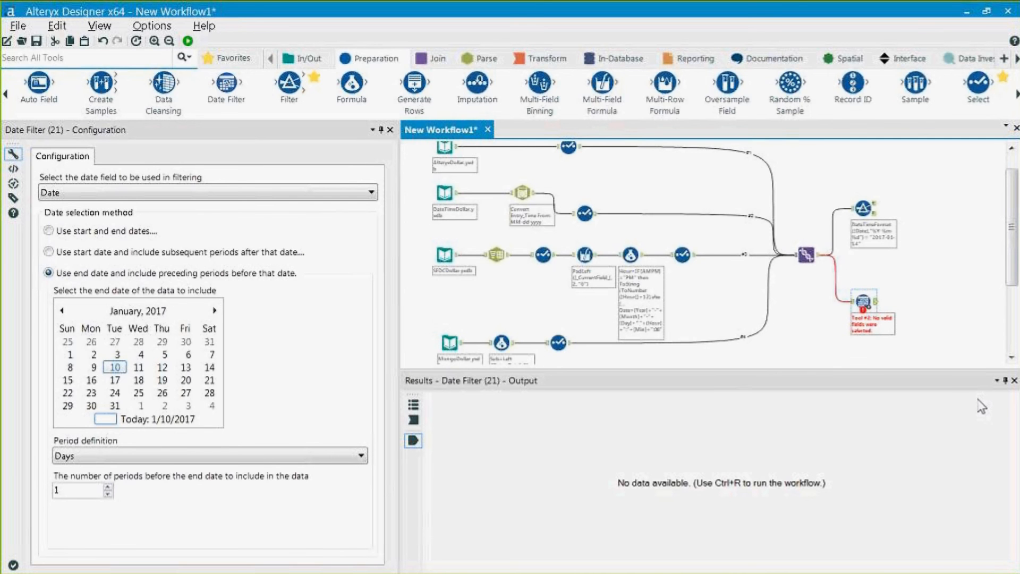
left_click_drag(829, 164, 913, 345)
key("Delete")
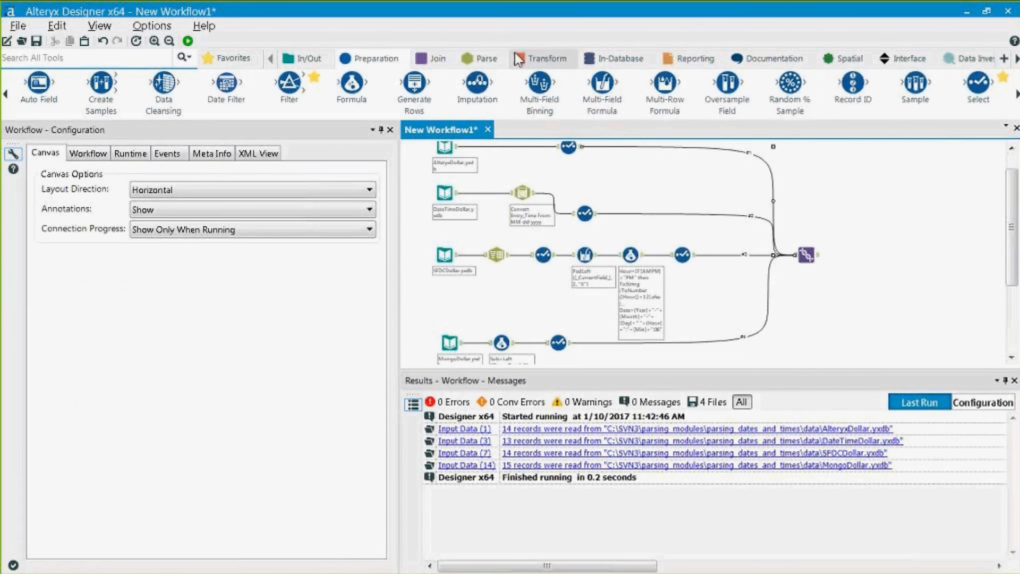
Add a Summarize tool connected after the Union and group its data by Serial
left_click(522, 62)
left_click_drag(307, 80, 848, 255)
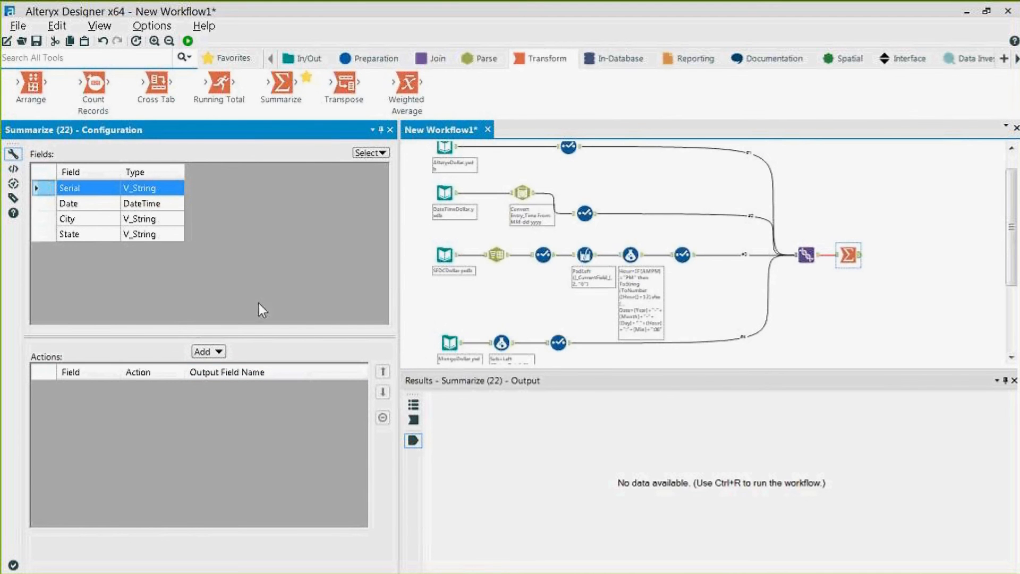
left_click(99, 194)
left_click(209, 352)
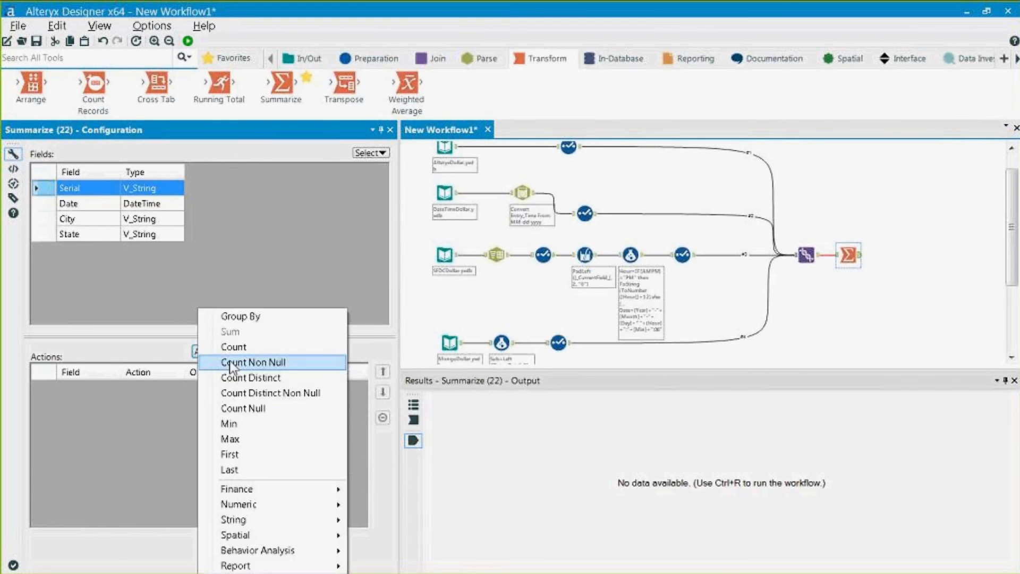
left_click(262, 317)
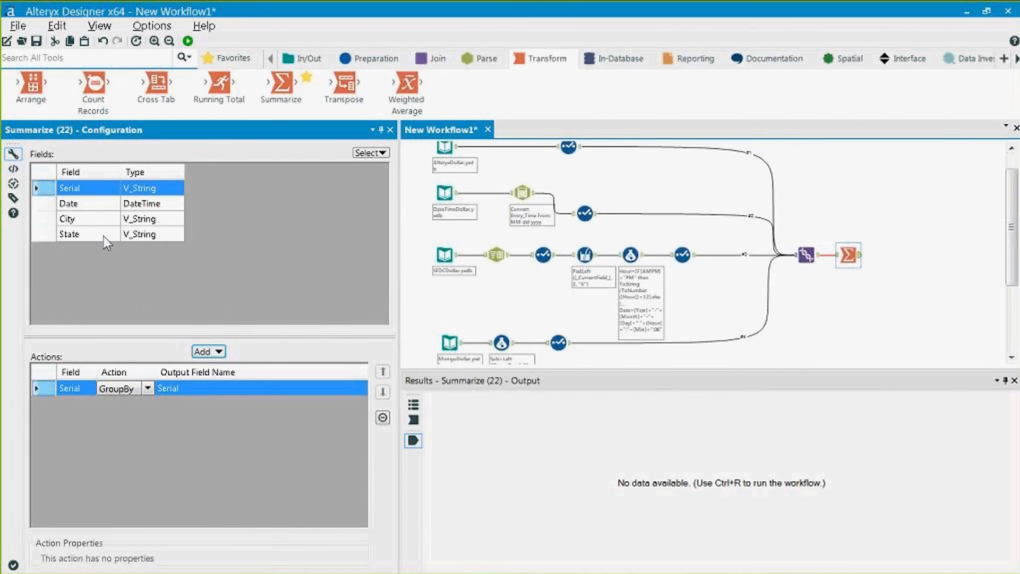
Add a Min action on the Date field to the Summarize tool and name its output Min_Entry_Date
left_click(89, 205)
left_click(206, 351)
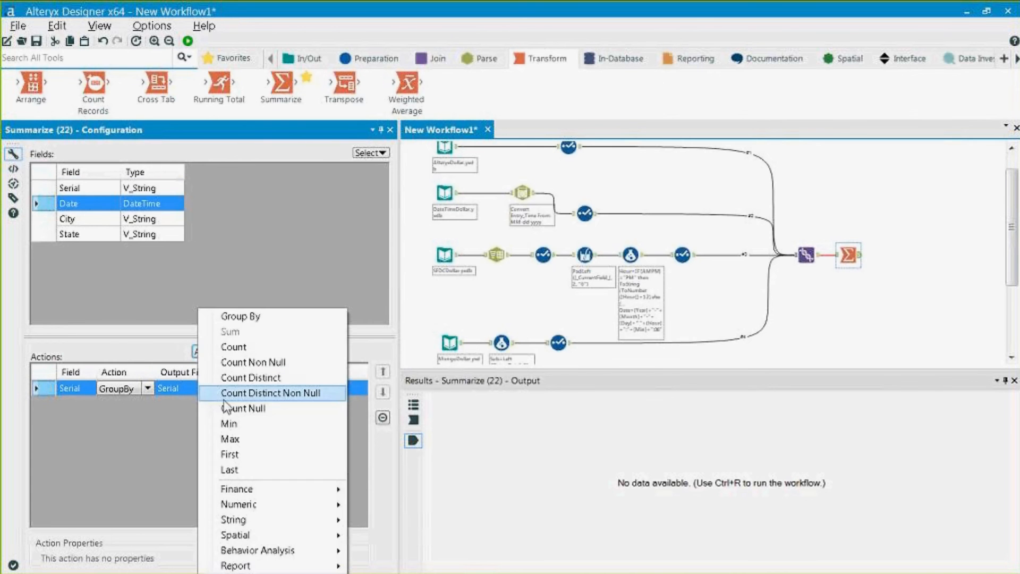
left_click(231, 424)
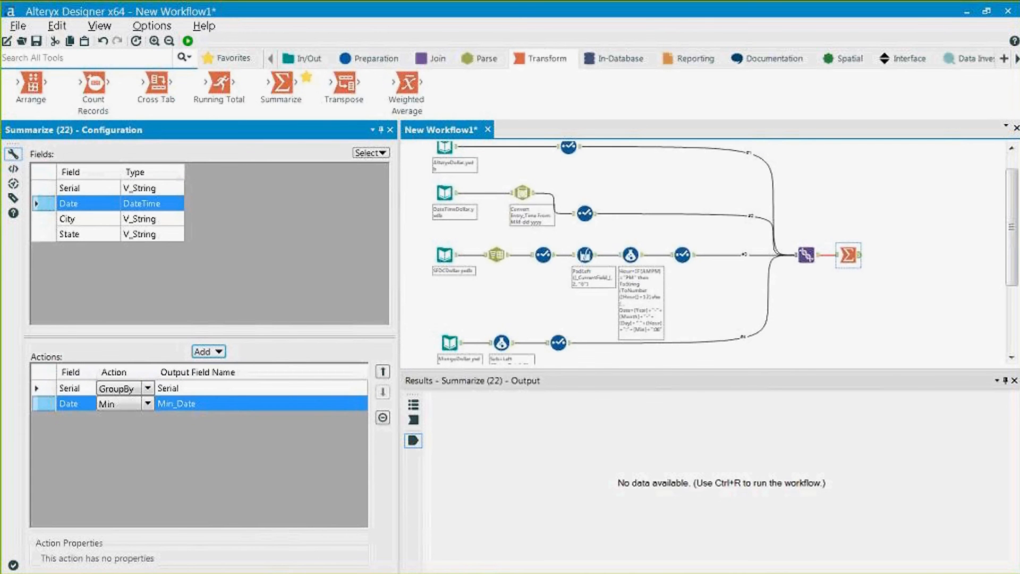
left_click(175, 404)
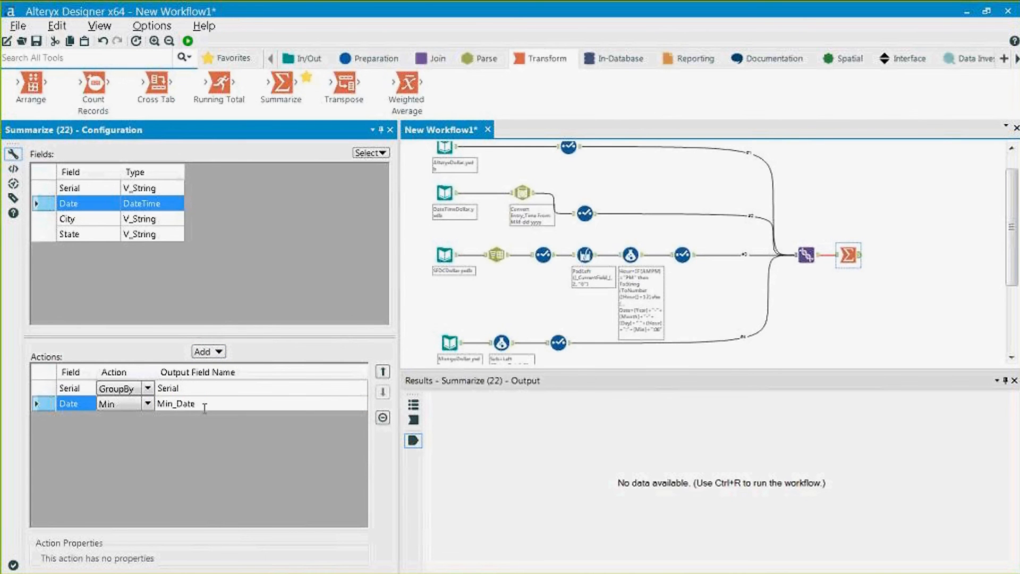
type("Entry_")
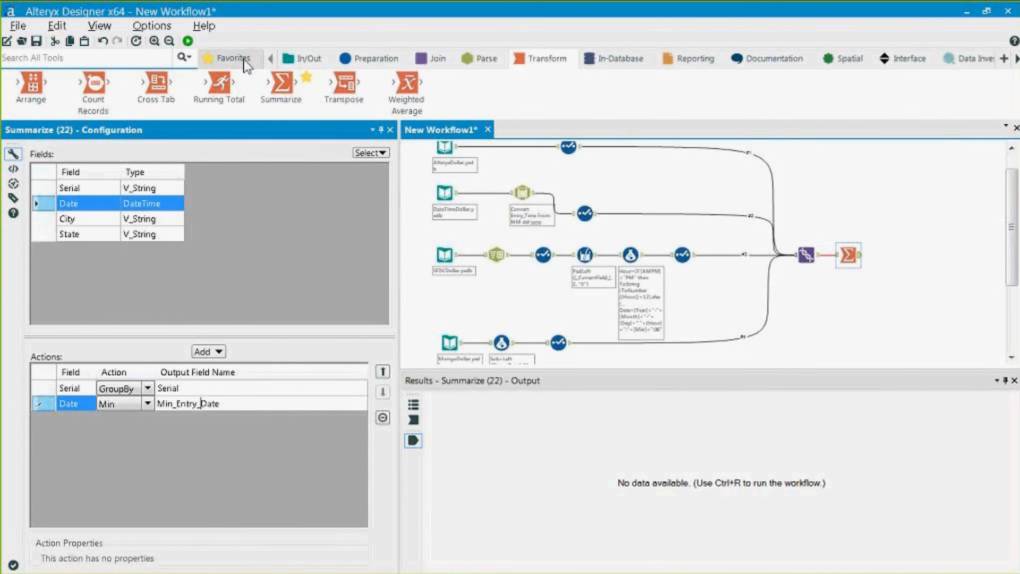
Run the workflow and review the Min_Entry_Date values for each serial in the Summarize output
left_click(188, 44)
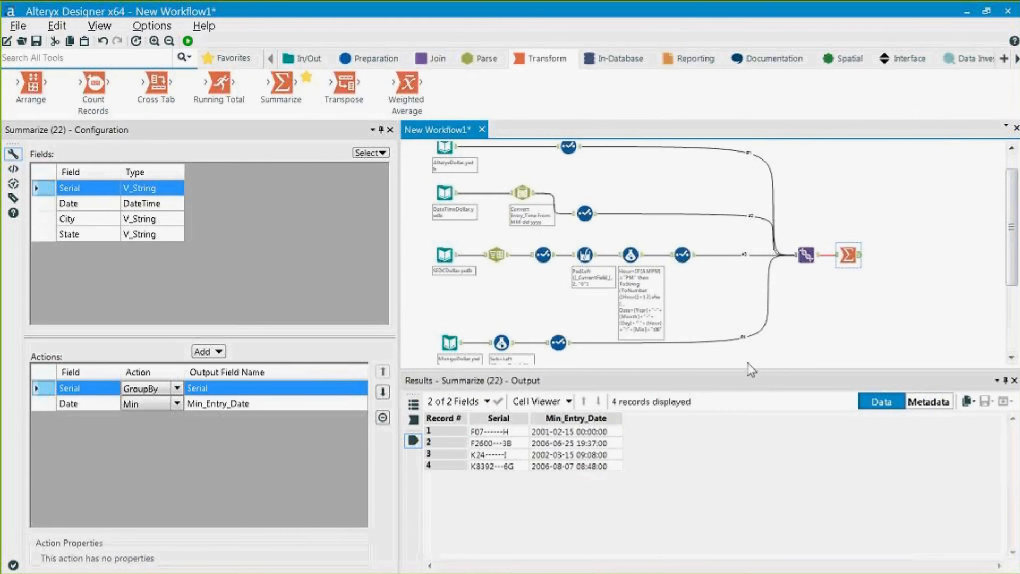
left_click(567, 435)
left_click_drag(567, 441, 568, 475)
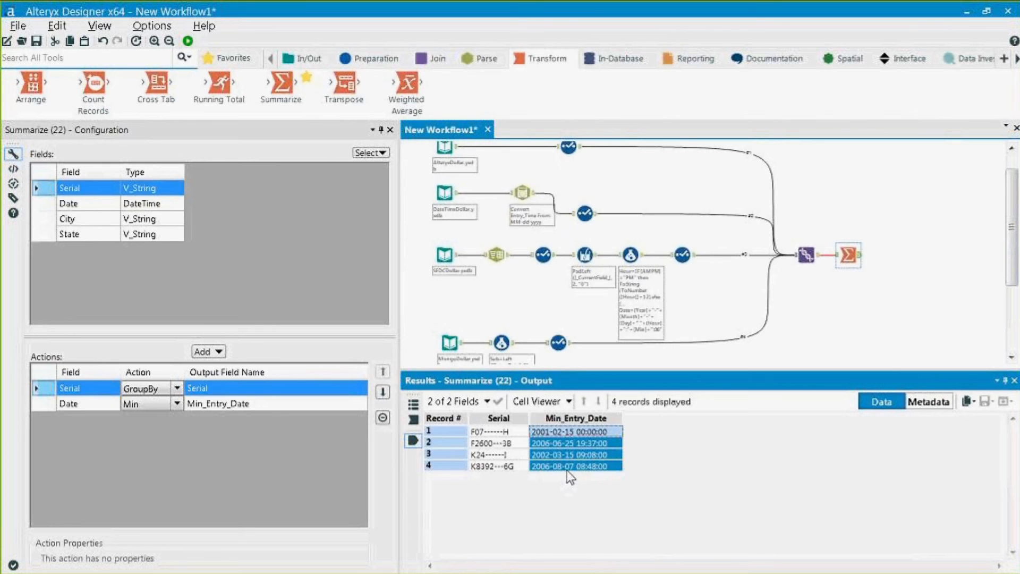
left_click(550, 466)
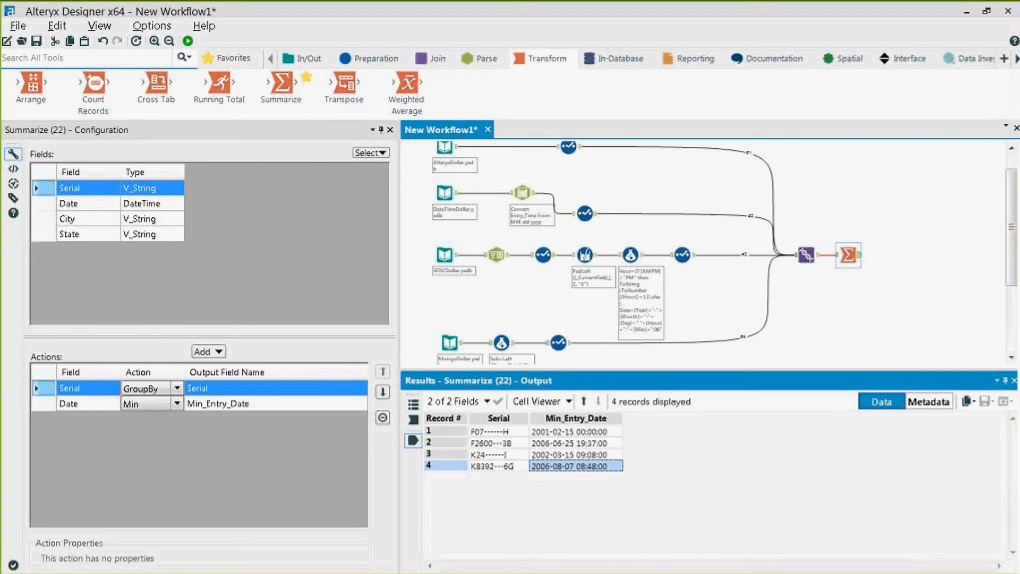
left_click_drag(560, 431, 573, 474)
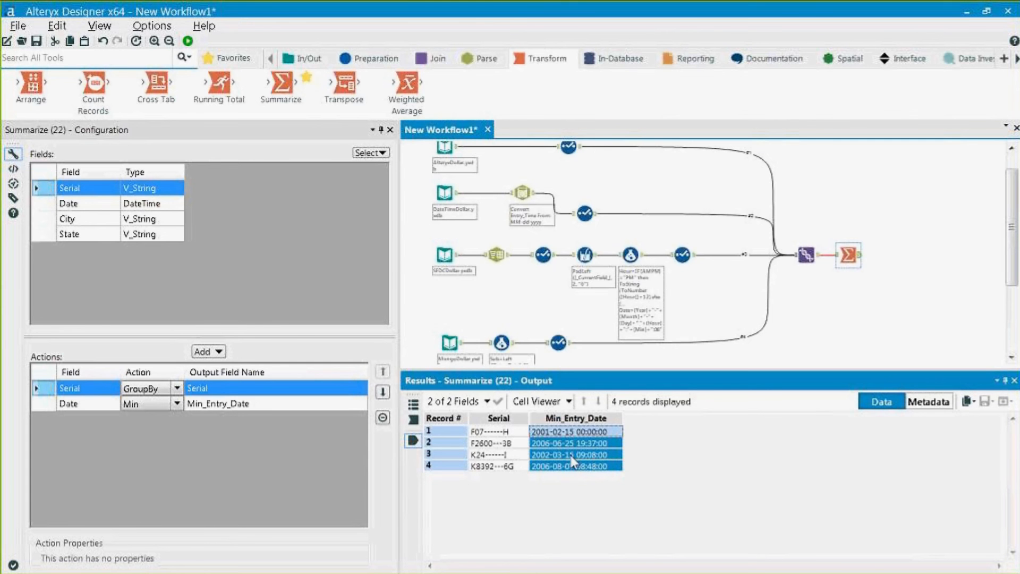
Add a Formula tool connected after the Summarize and name its output field Oldest Entry
left_click(355, 59)
left_click_drag(355, 82, 894, 255)
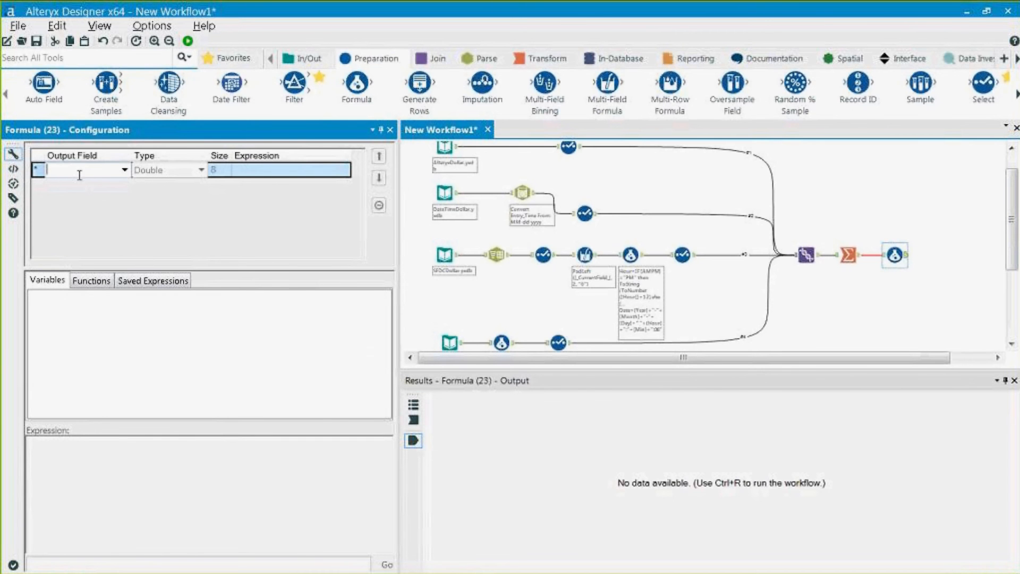
type("O")
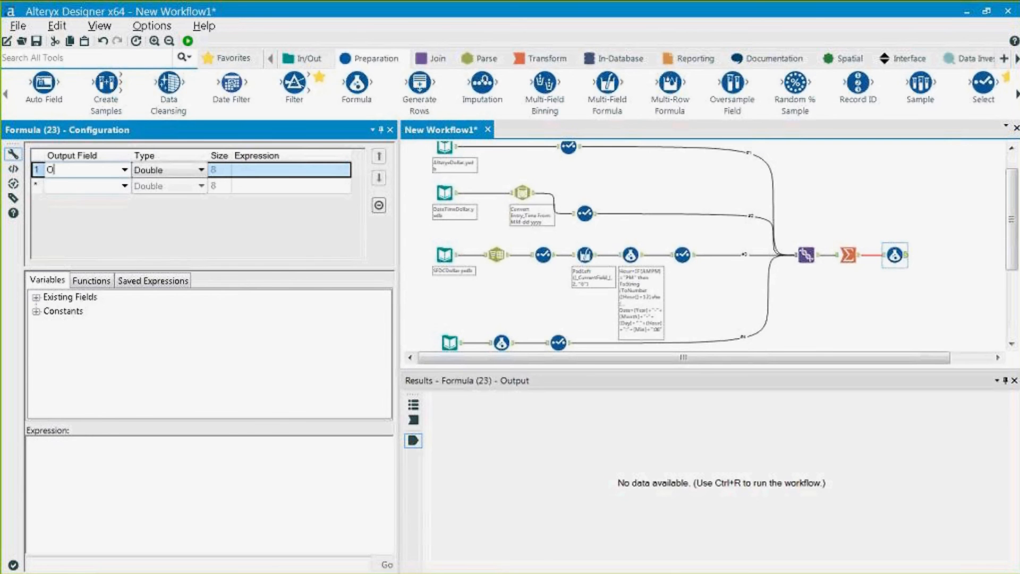
type("ldest Entry")
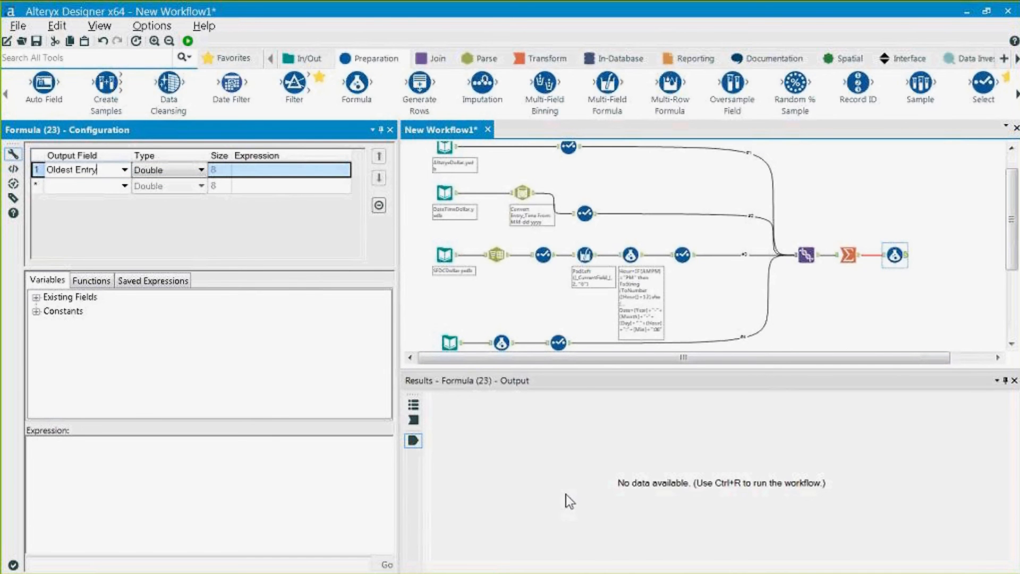
Insert the DateTimeDiff function into the Oldest Entry expression, with DateTimeNow() as its first argument
left_click(97, 283)
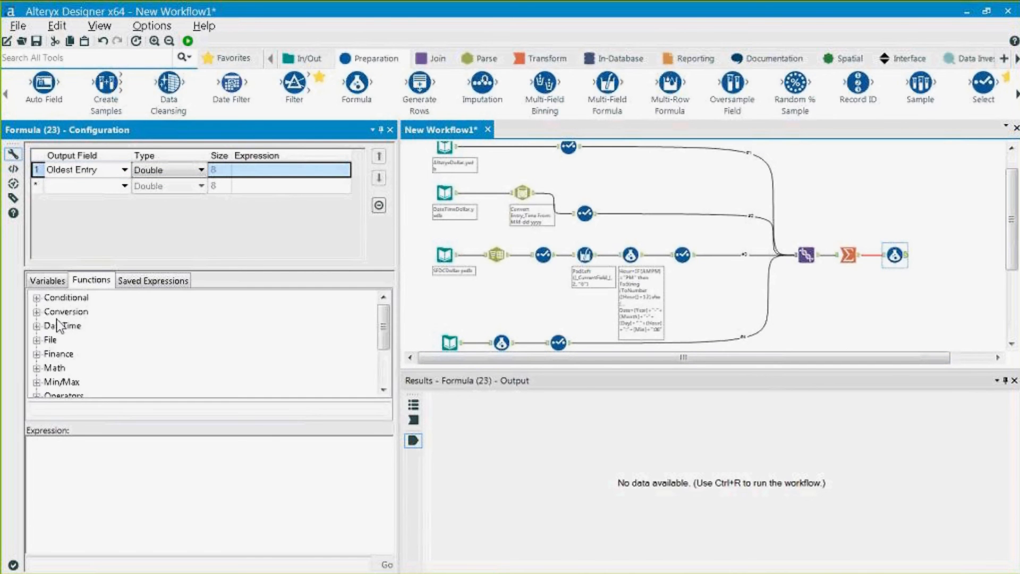
left_click(37, 326)
left_click(101, 325)
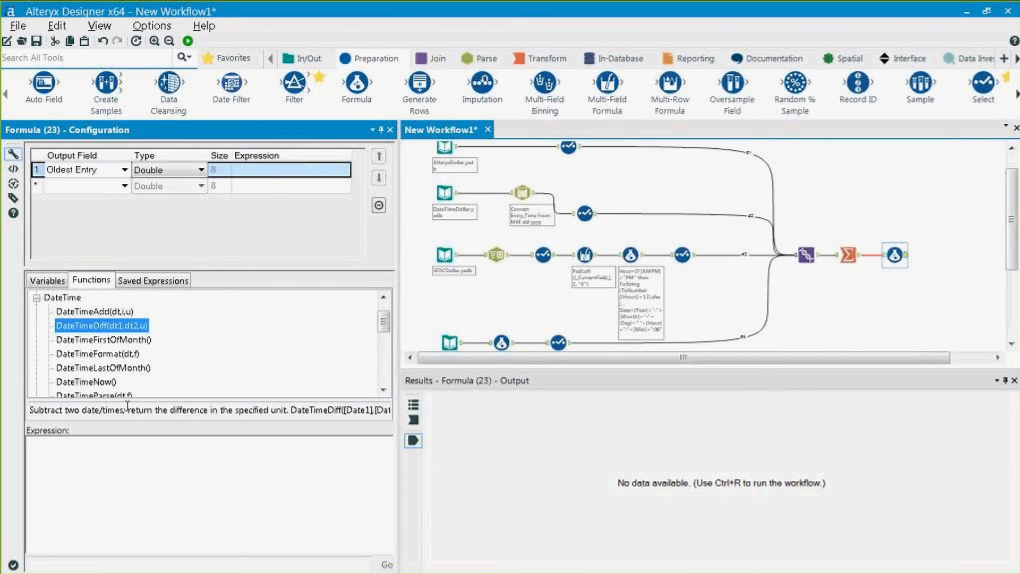
double_click(129, 325)
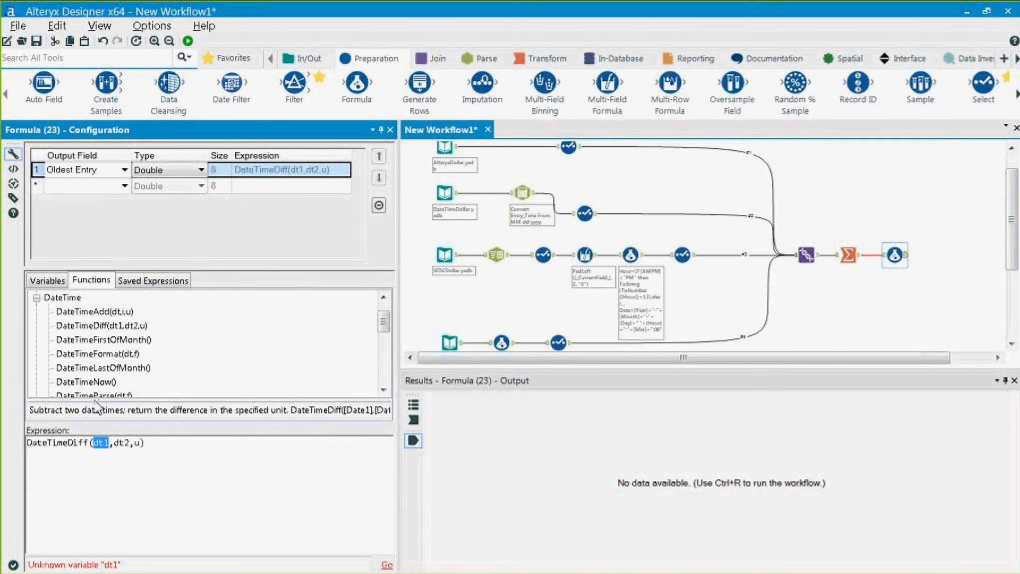
left_click(109, 381)
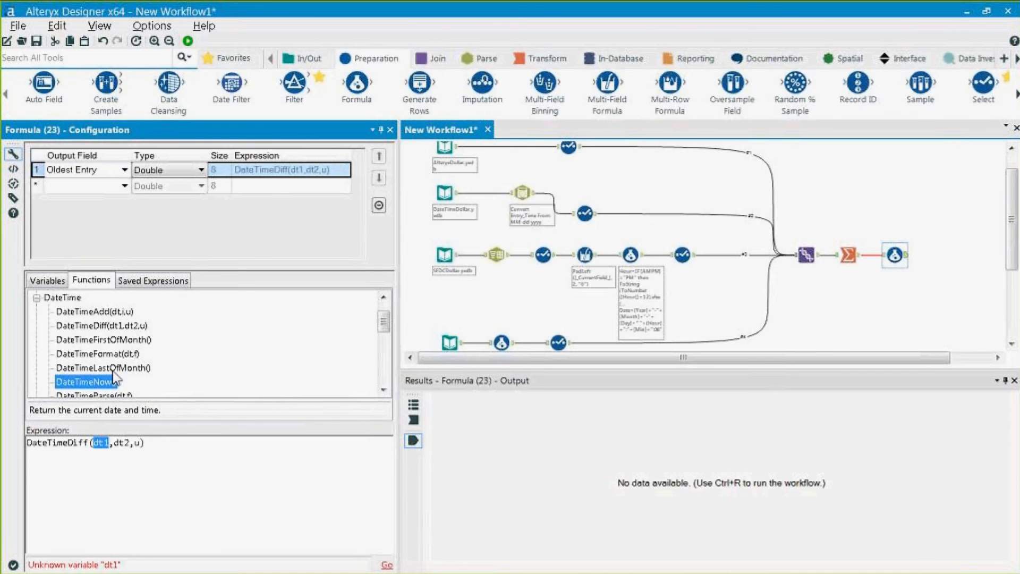
double_click(109, 381)
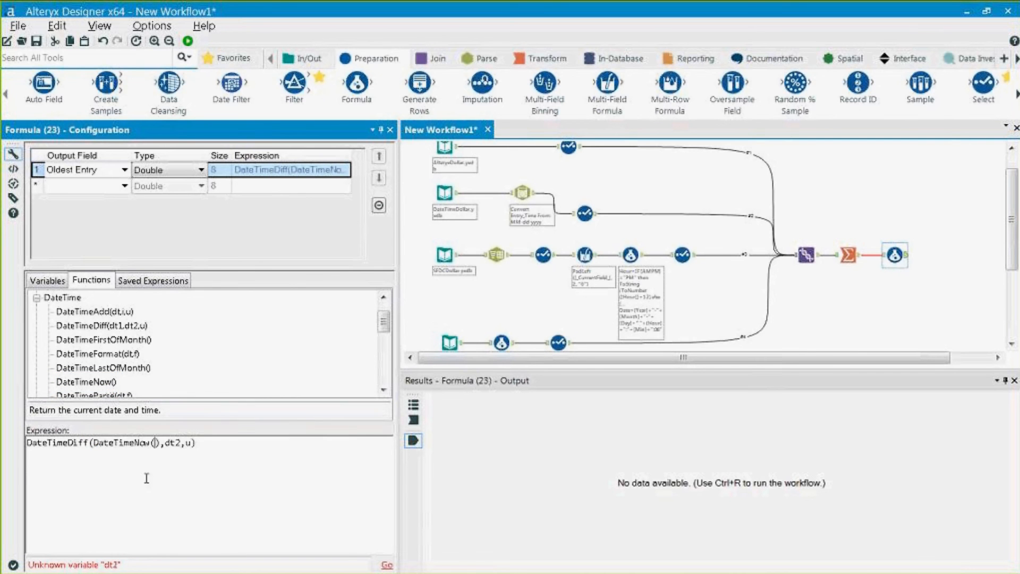
double_click(128, 442)
left_click(126, 441)
Complete the DateTimeDiff expression with [Min_Entry_Date] as the second date and "days" as the unit
double_click(173, 442)
left_click(43, 279)
left_click(36, 297)
double_click(86, 325)
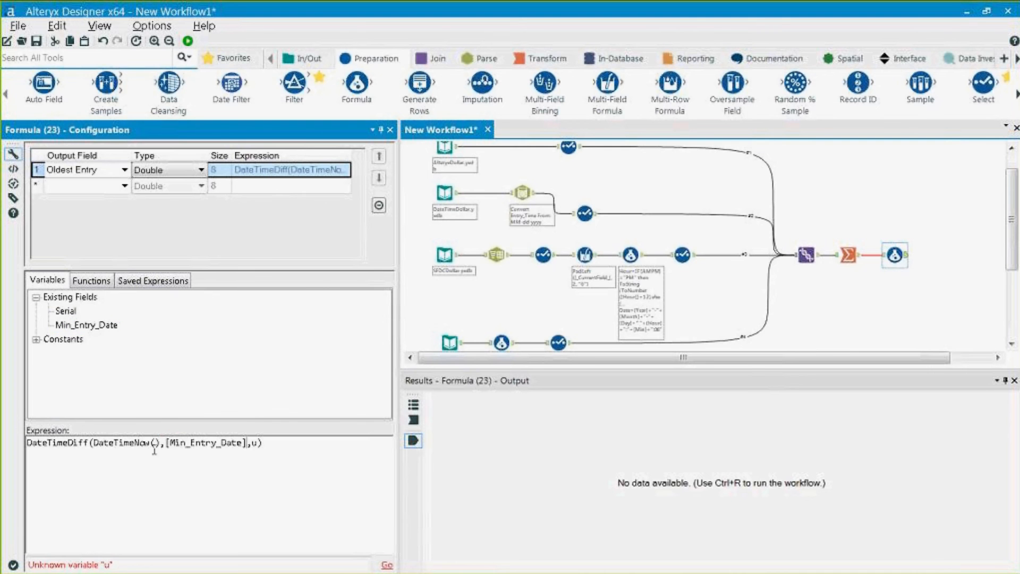
left_click_drag(93, 443, 170, 442)
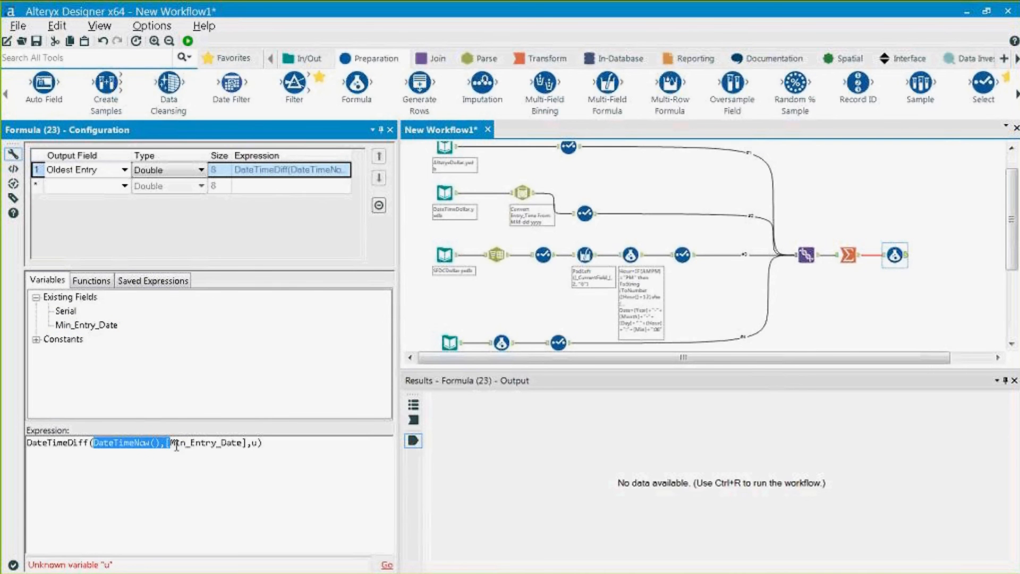
left_click(260, 456)
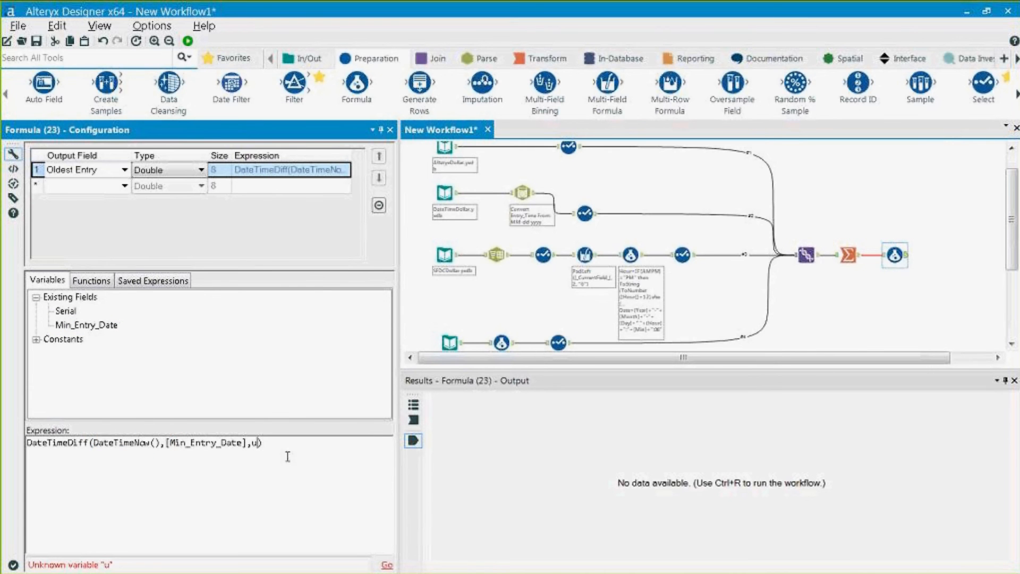
key("BackSpace")
type("\"days\"")
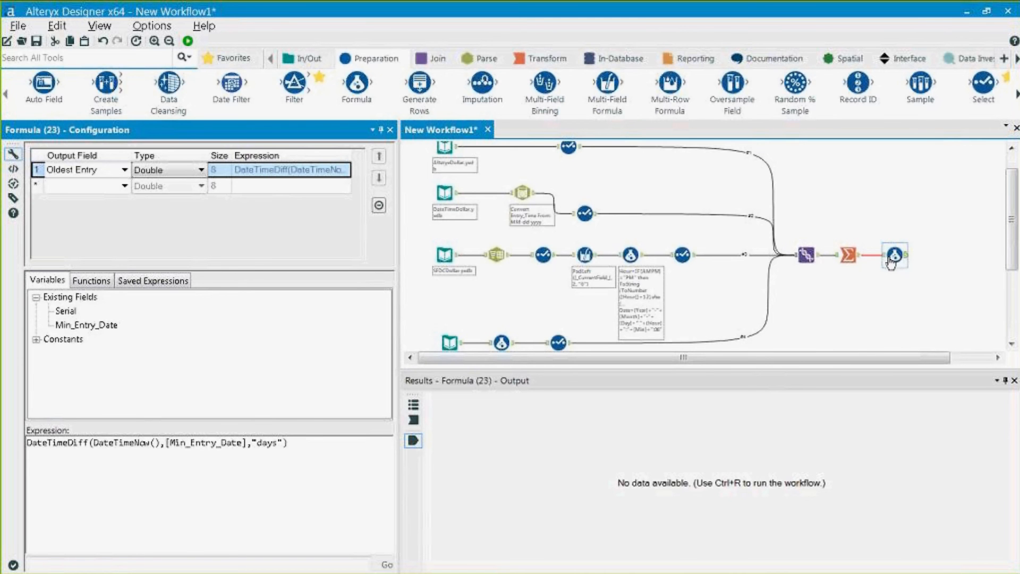
Open the Formula tool's help page and follow its Functions reference to the Date/Time functions page
key("F1")
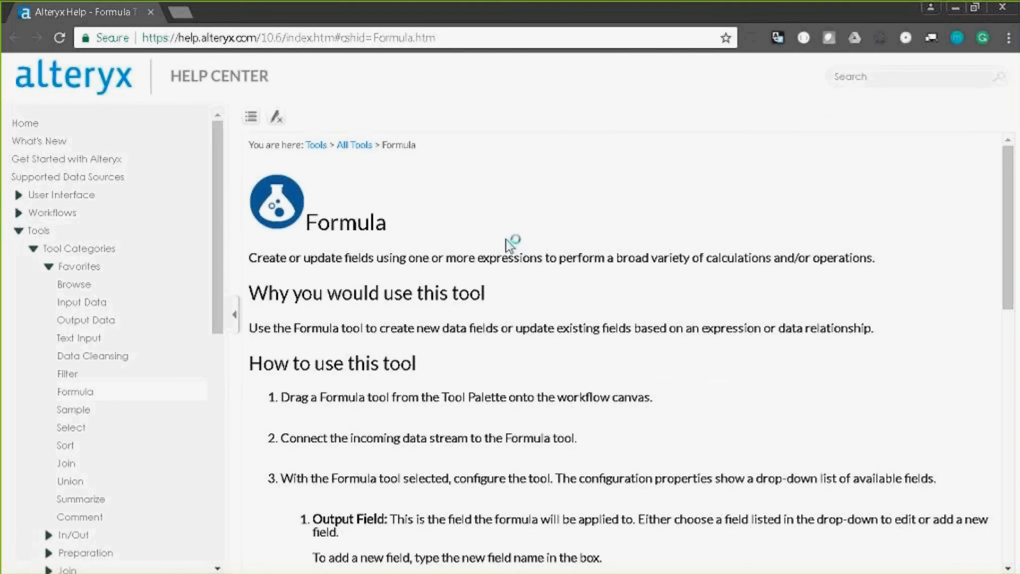
scroll(506, 242, "down", 4)
scroll(505, 241, "up", 4)
scroll(453, 250, "down", 2)
scroll(502, 409, "down", 7)
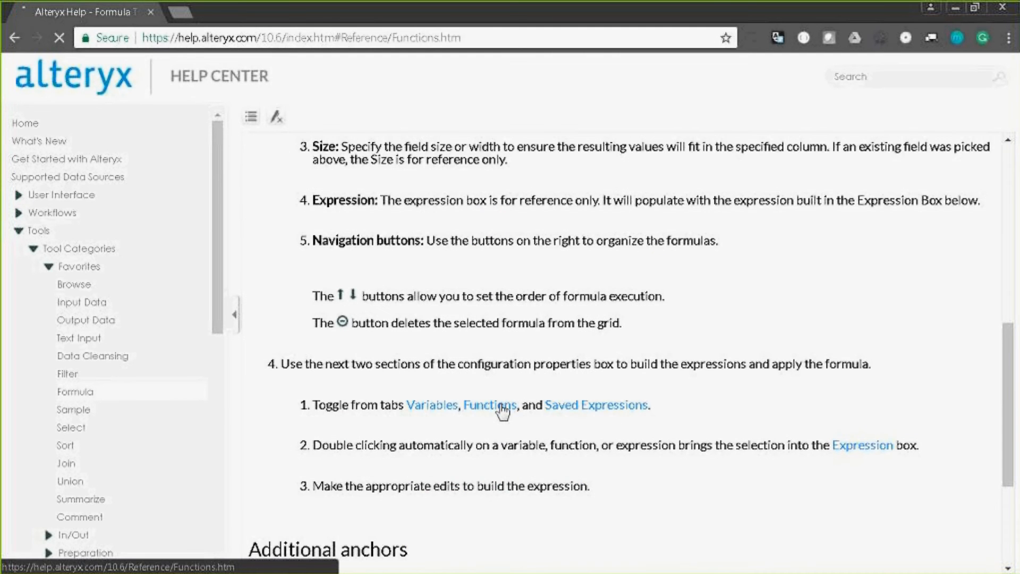
left_click(502, 409)
scroll(502, 409, "down", 3)
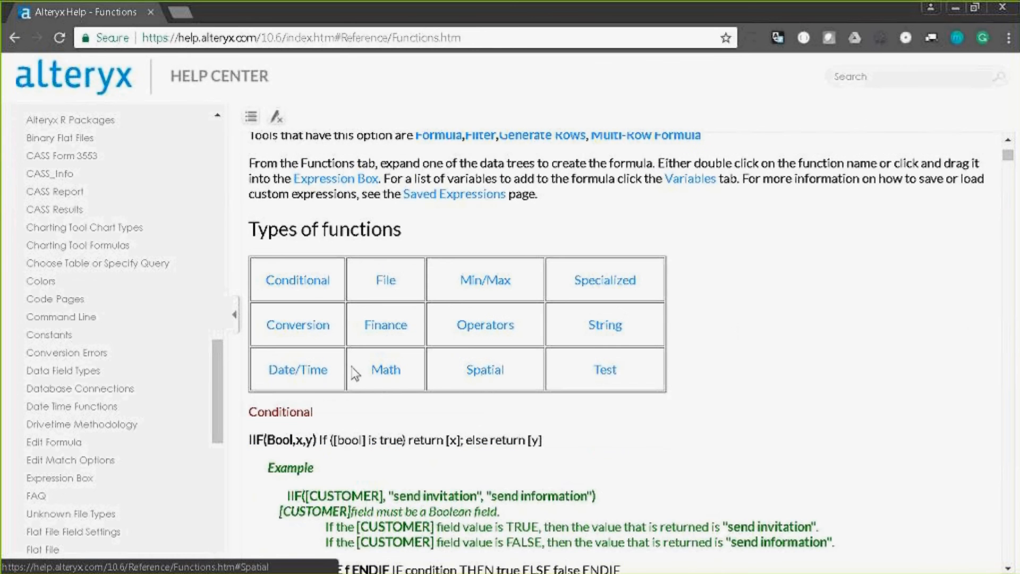
left_click(315, 376)
scroll(326, 374, "down", 2)
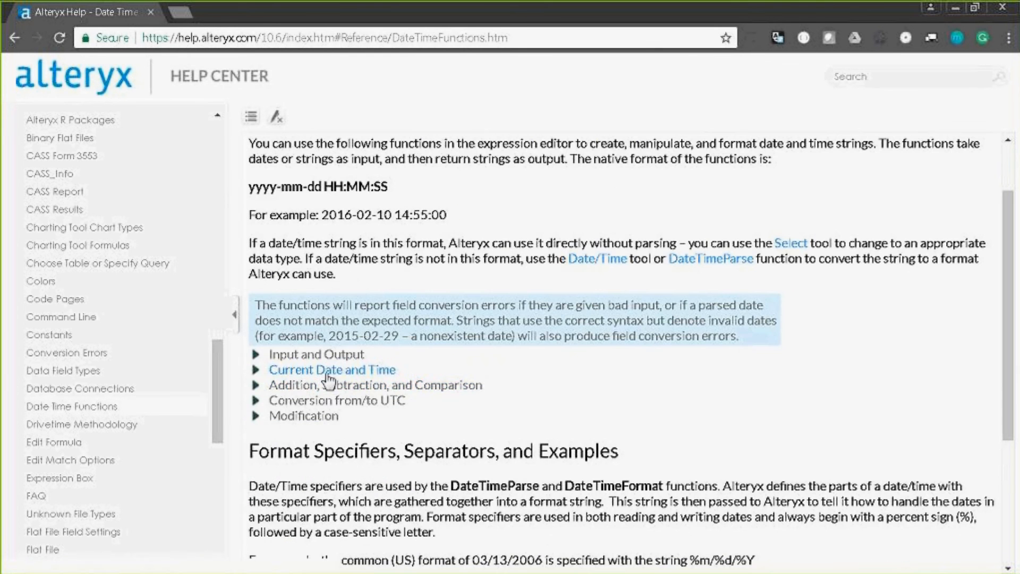
Read the DateTimeDiff syntax and supported units under Addition, Subtraction, and Comparison, and return to Alteryx Designer
left_click(269, 384)
scroll(372, 319, "down", 3)
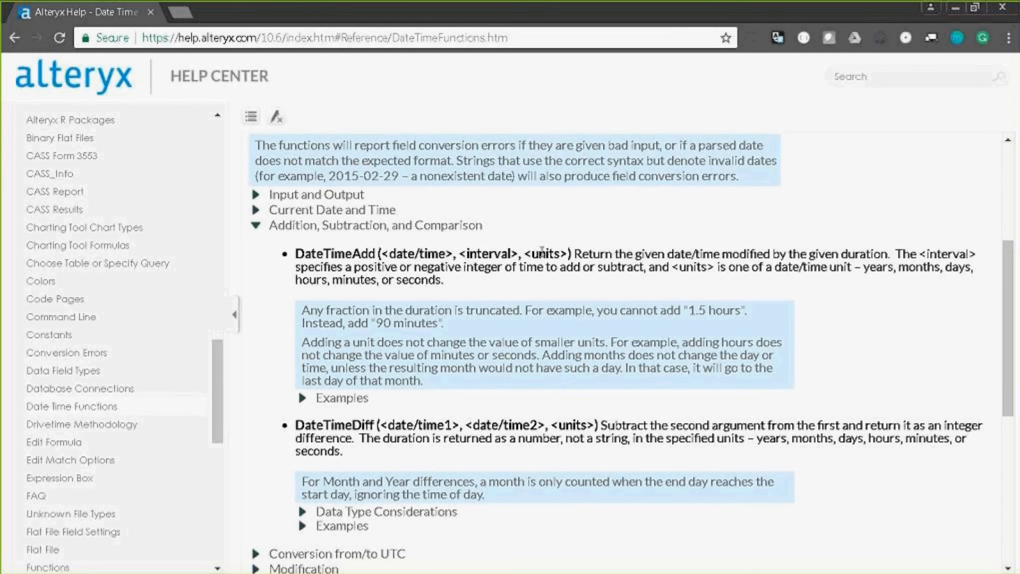
scroll(601, 425, "down", 2)
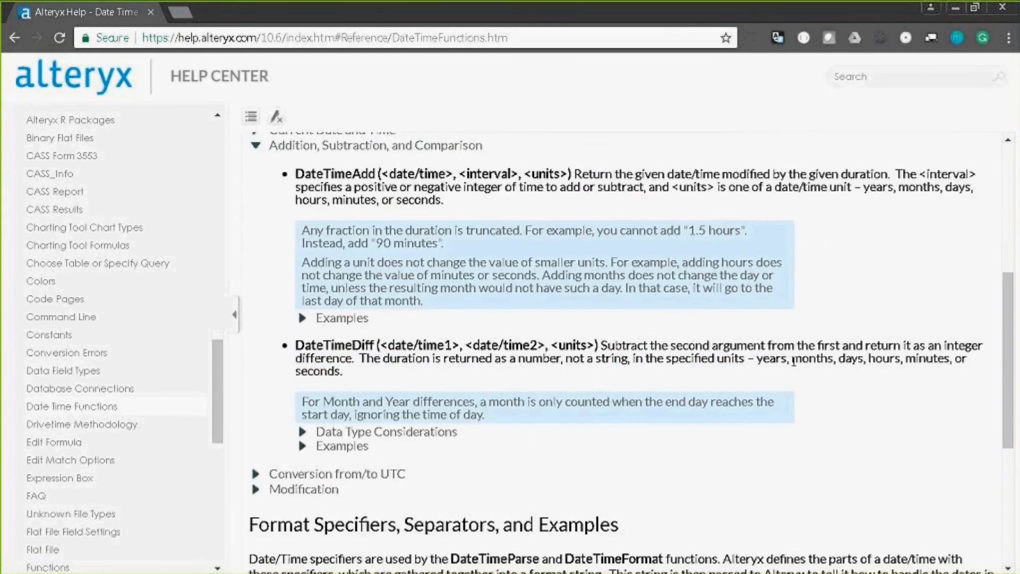
left_click_drag(820, 359, 803, 365)
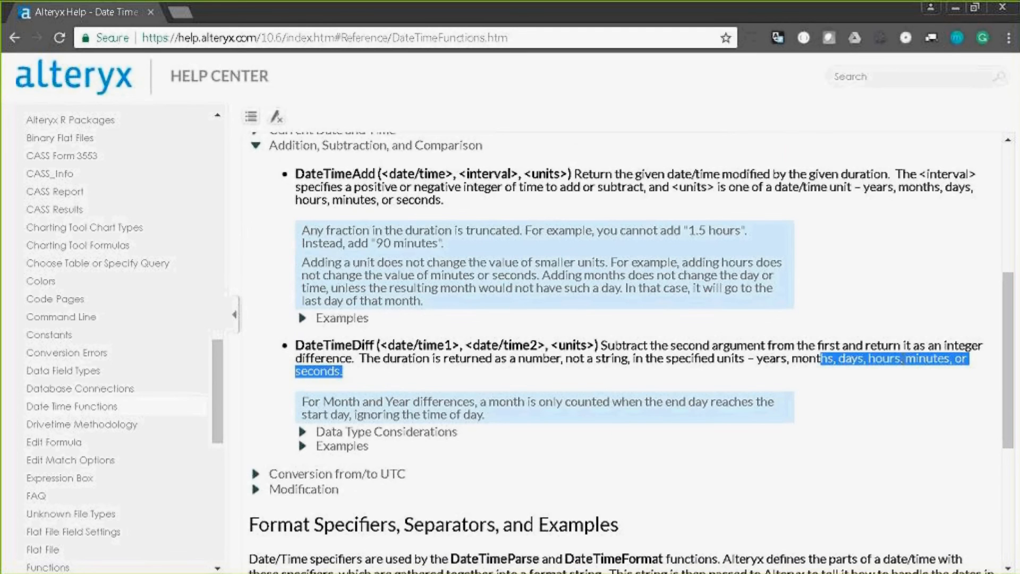
left_click(350, 364)
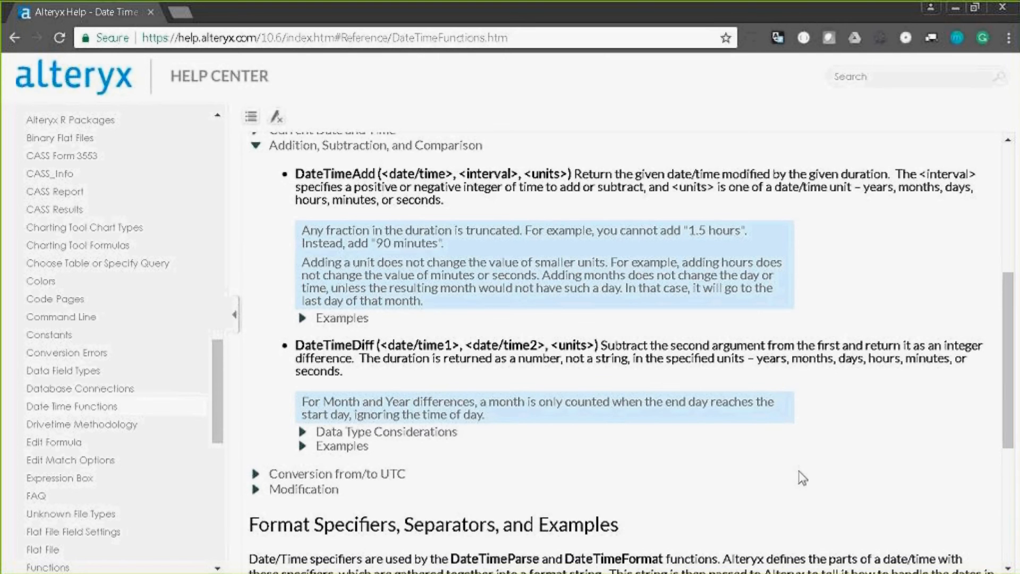
scroll(801, 476, "up", 3)
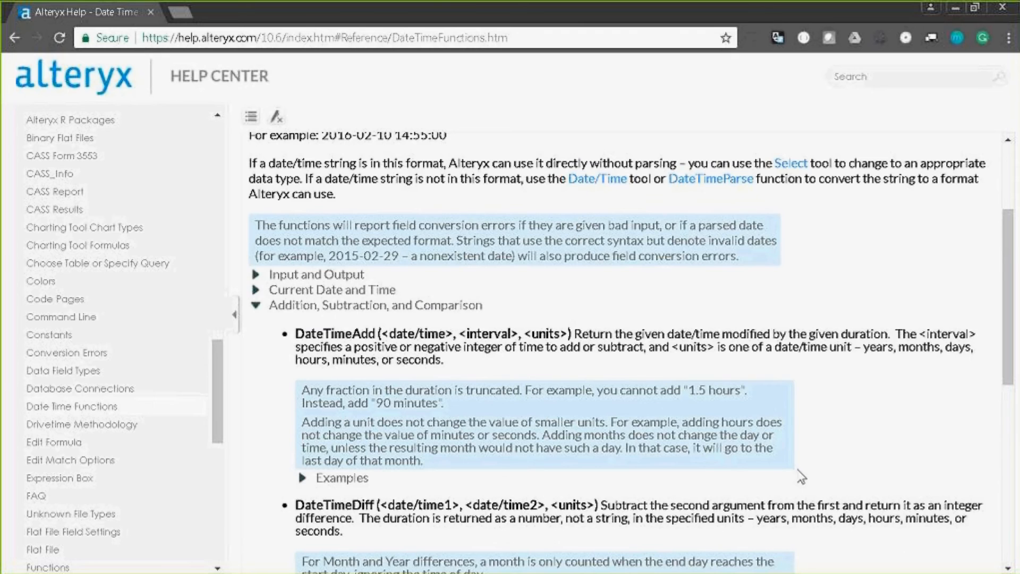
left_click(957, 8)
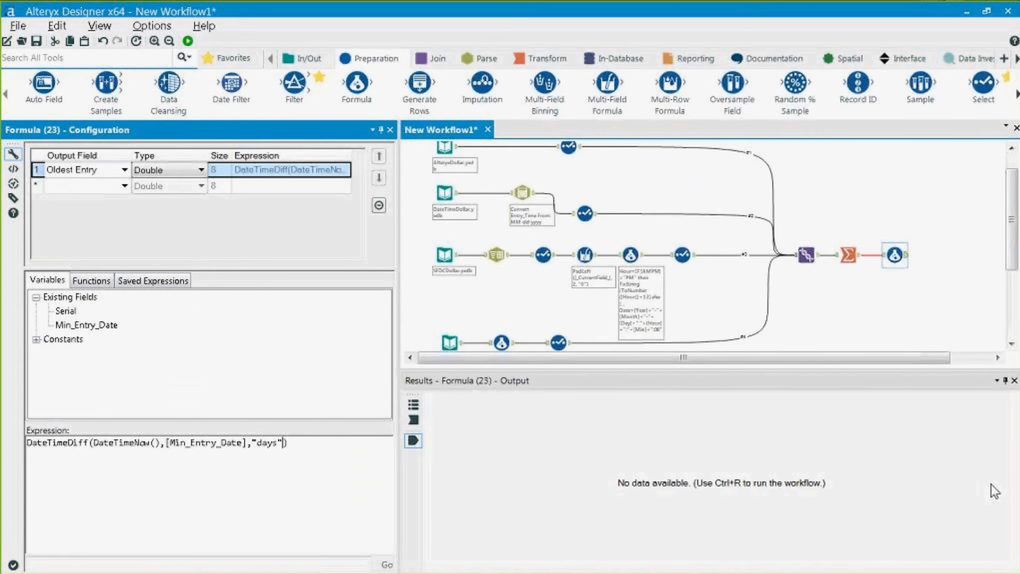
Run the workflow with the completed DateTimeDiff expression and review the Oldest Entry values for each serial
type(")")
left_click(188, 41)
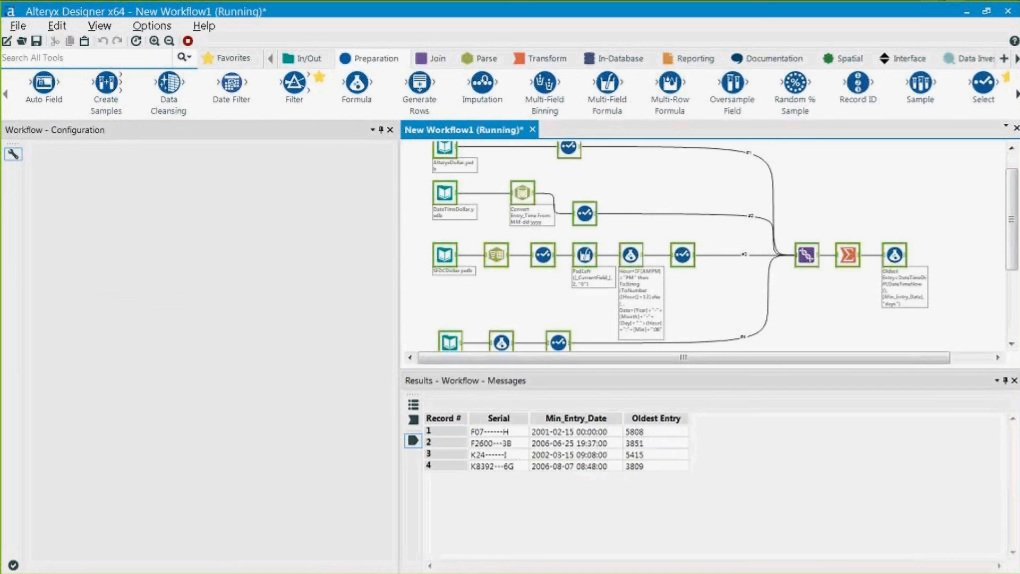
left_click_drag(666, 430, 649, 470)
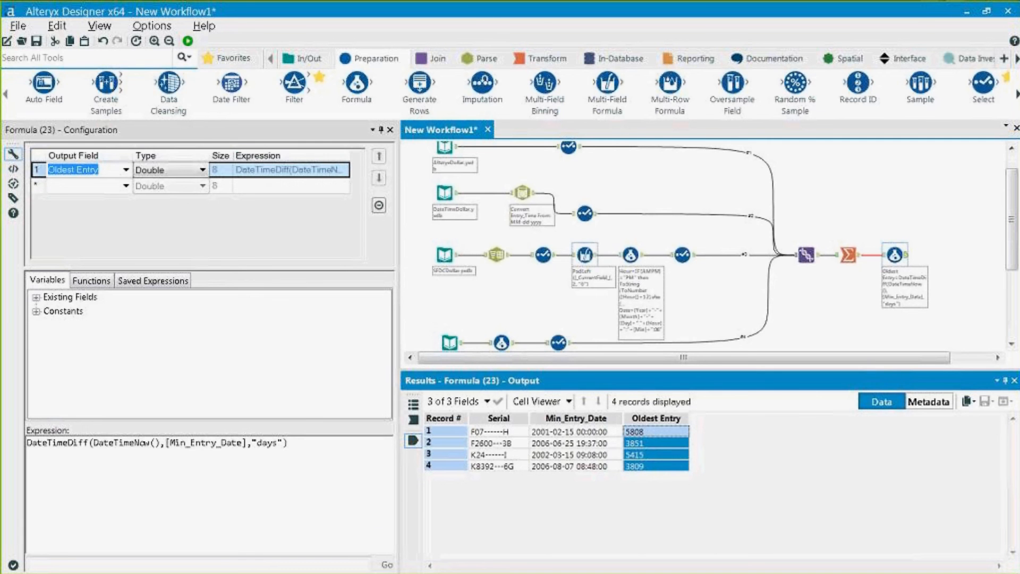
Add a second output field named YearsOld to the Formula tool with the expression [Oldest Entry]/365
left_click(93, 186)
type("Year")
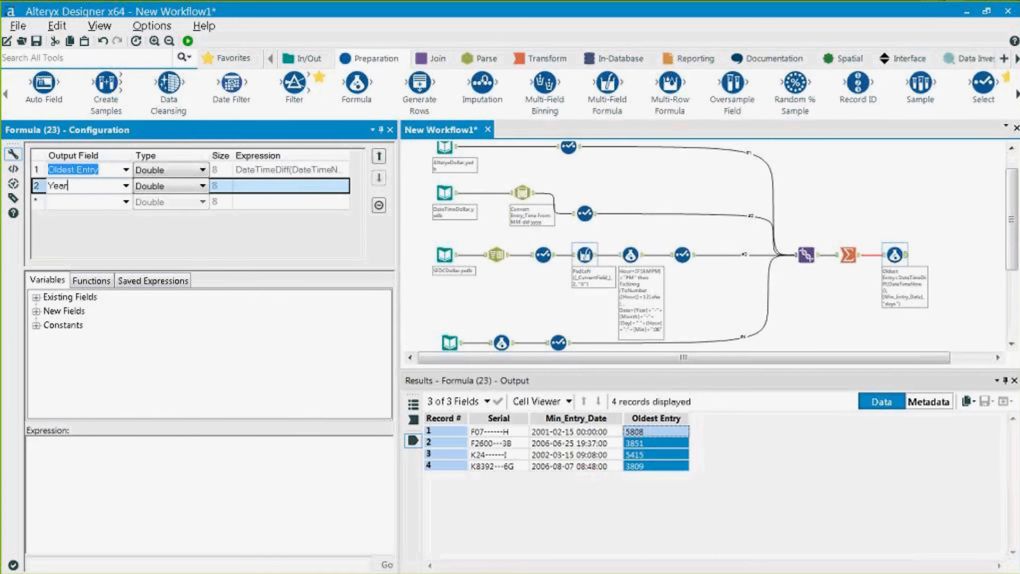
type("sOld")
left_click(187, 496)
left_click(37, 297)
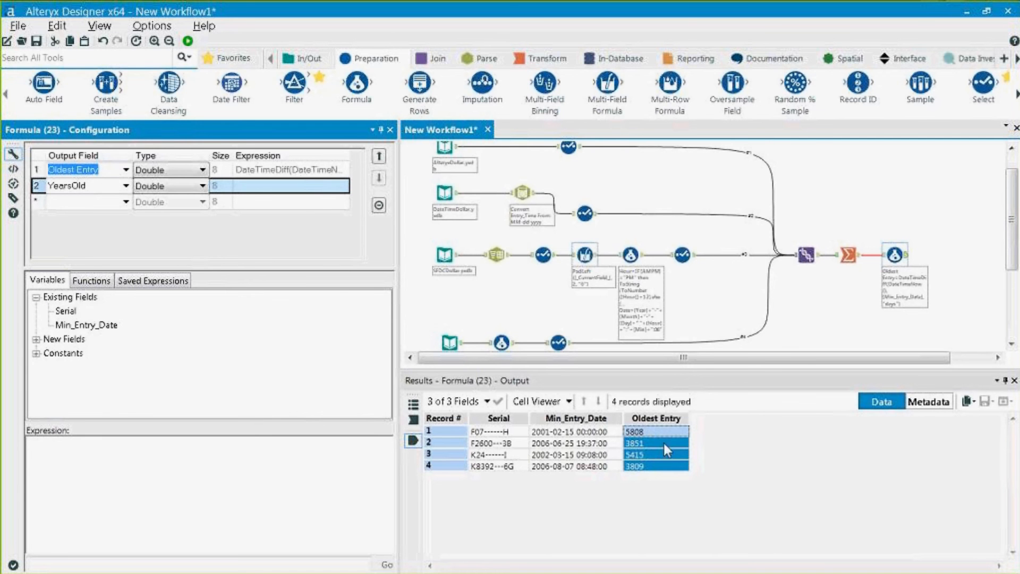
left_click(36, 339)
left_click(69, 353)
double_click(69, 352)
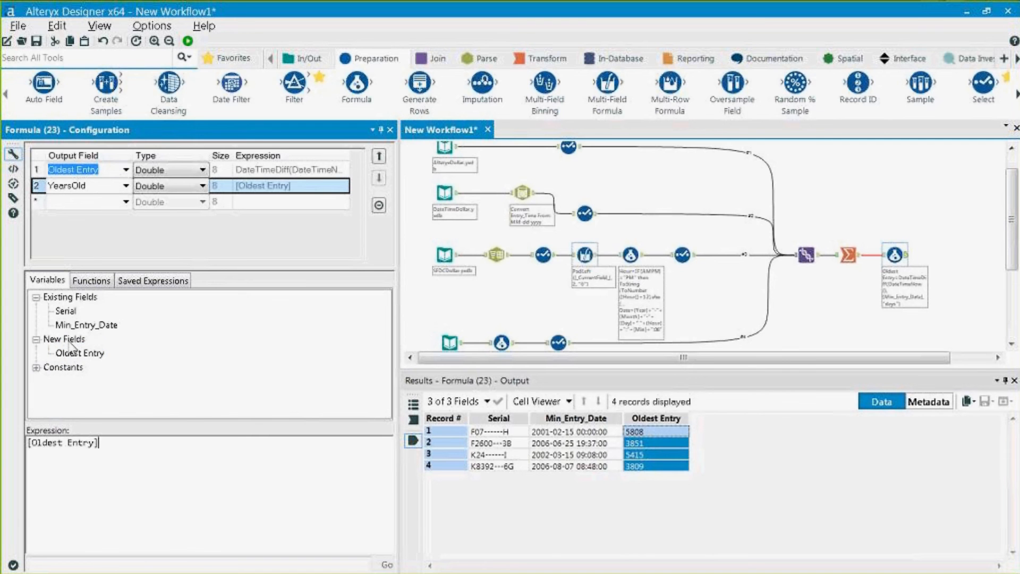
type("/365")
Run the workflow and review the YearsOld values in the Formula output
key("ctrl+r")
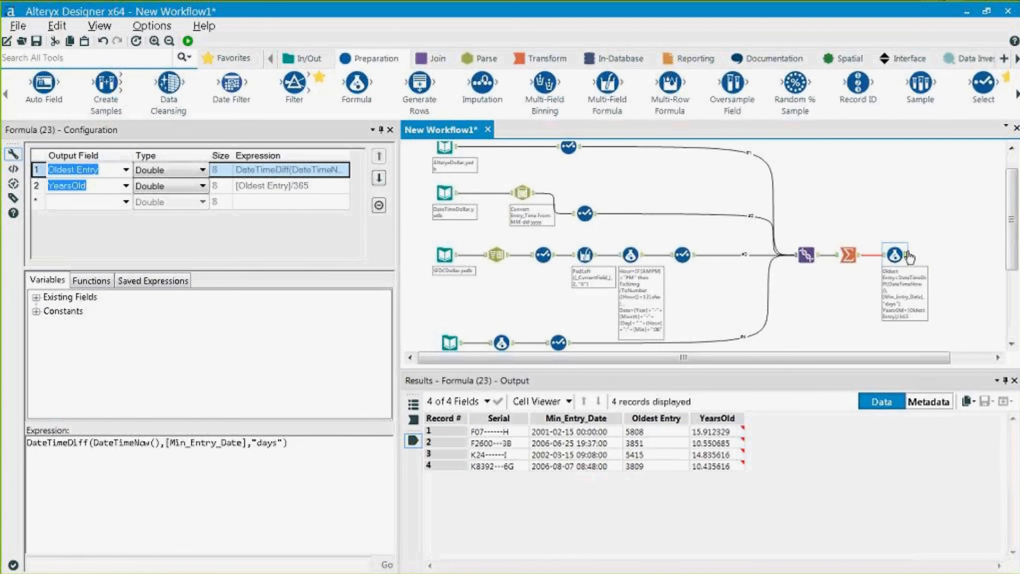
left_click(708, 433)
left_click_drag(710, 441, 709, 462)
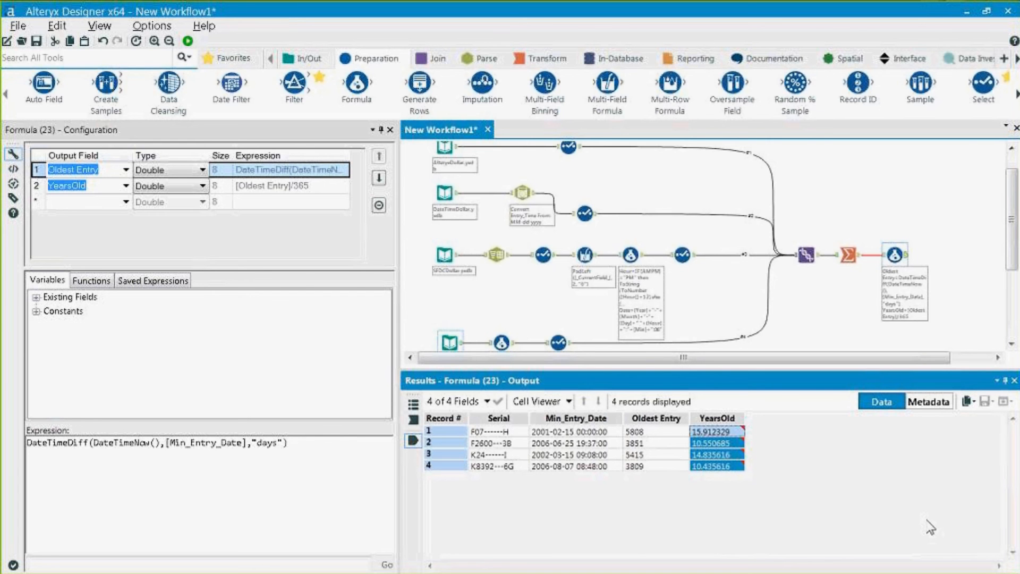
mouse_move(703, 434)
Change the YearsOld expression to FLOOR([Oldest Entry]/365) and run the workflow to check the whole-year values
left_click(292, 186)
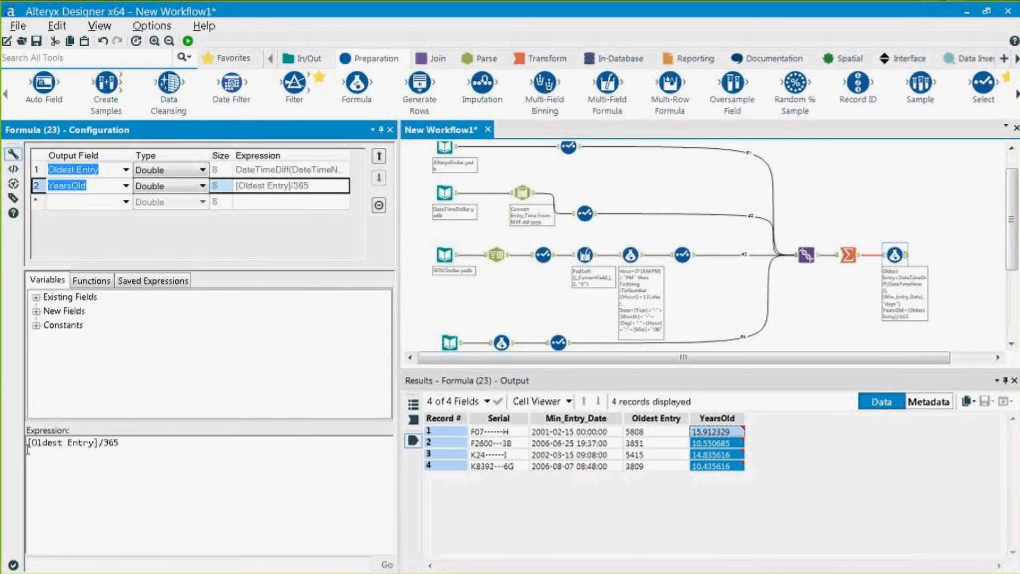
left_click(90, 280)
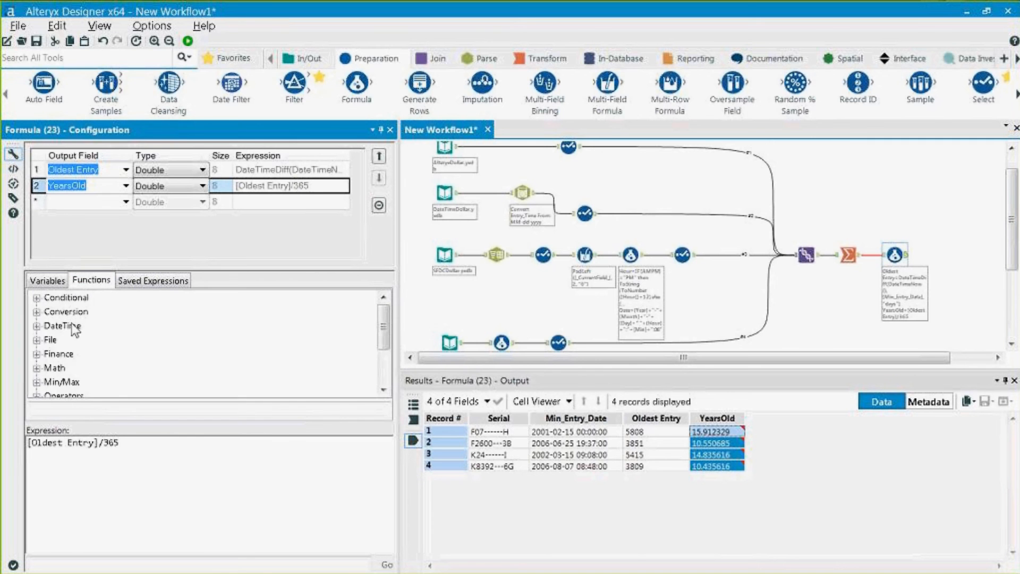
double_click(56, 367)
scroll(103, 359, "down", 4)
scroll(84, 354, "down", 1)
double_click(81, 343)
key("Delete")
key("Delete")
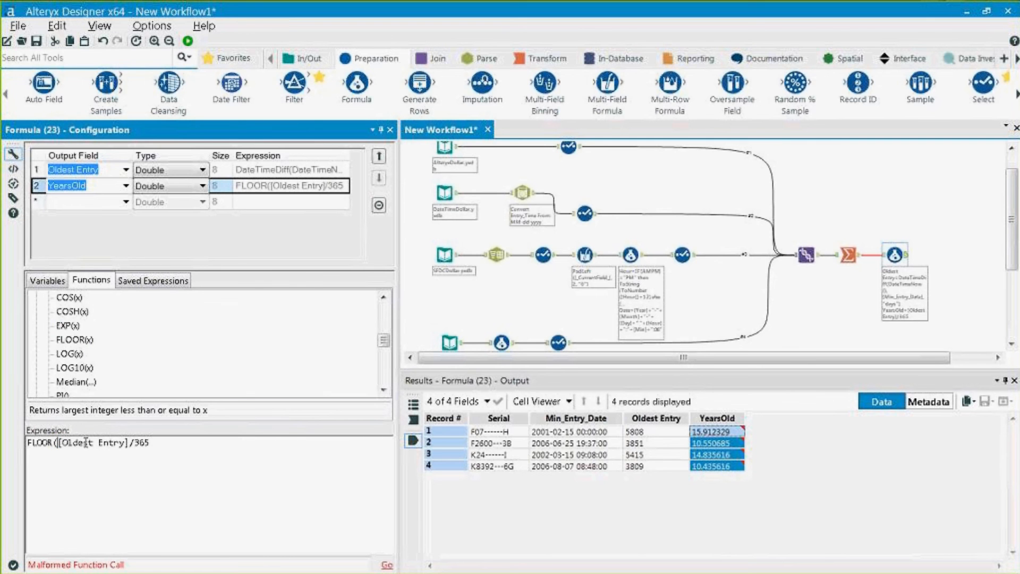
left_click(202, 447)
type(")")
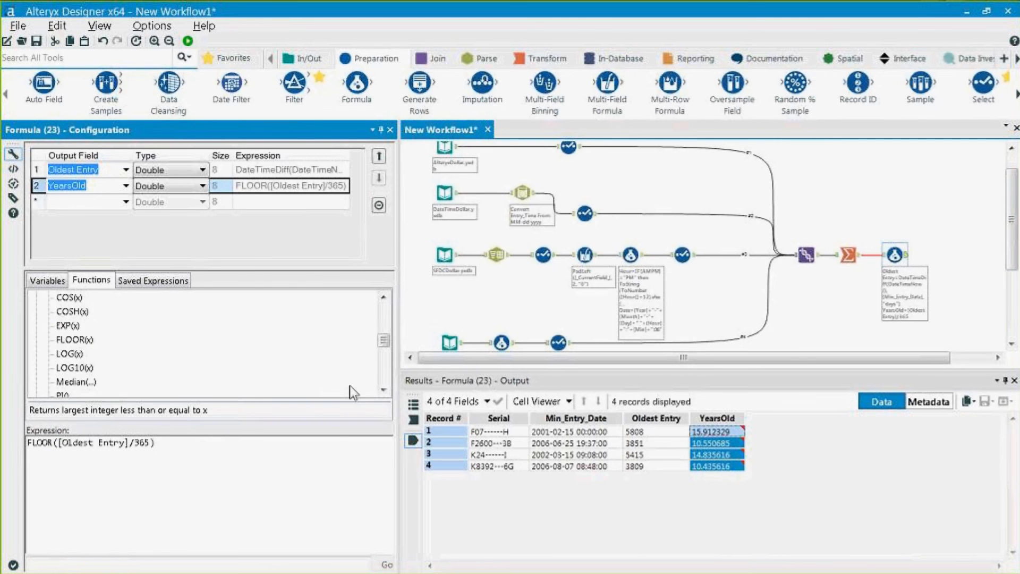
left_click(188, 41)
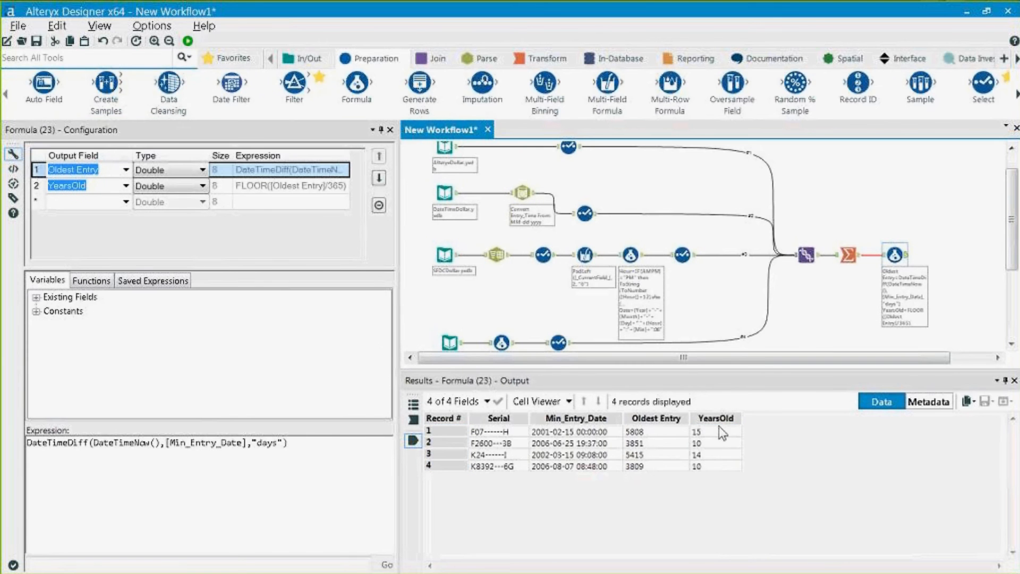
left_click_drag(717, 431, 719, 470)
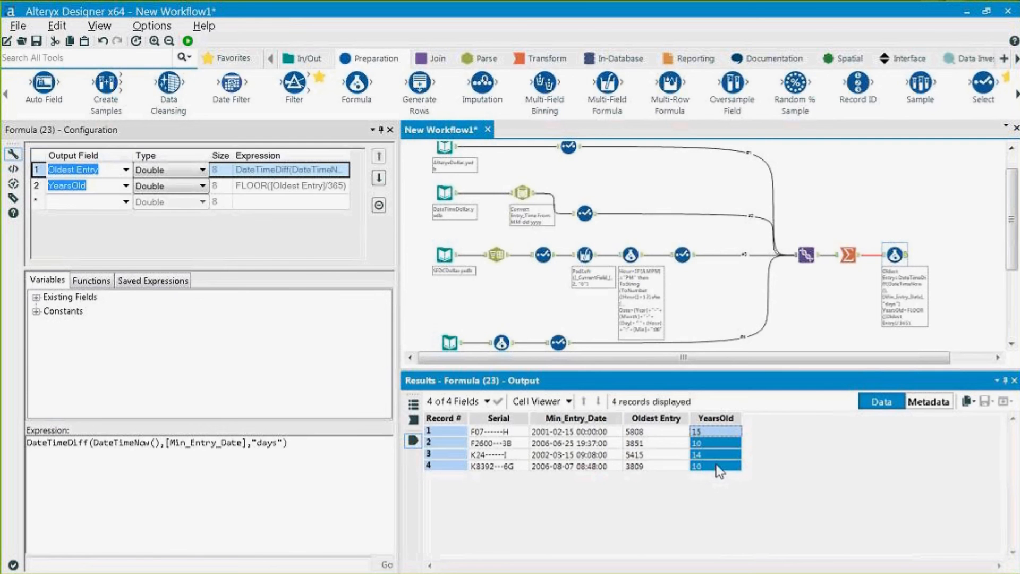
Add a third output field named DaysOld and insert the integer Mod(n, d) function as its expression
left_click(114, 202)
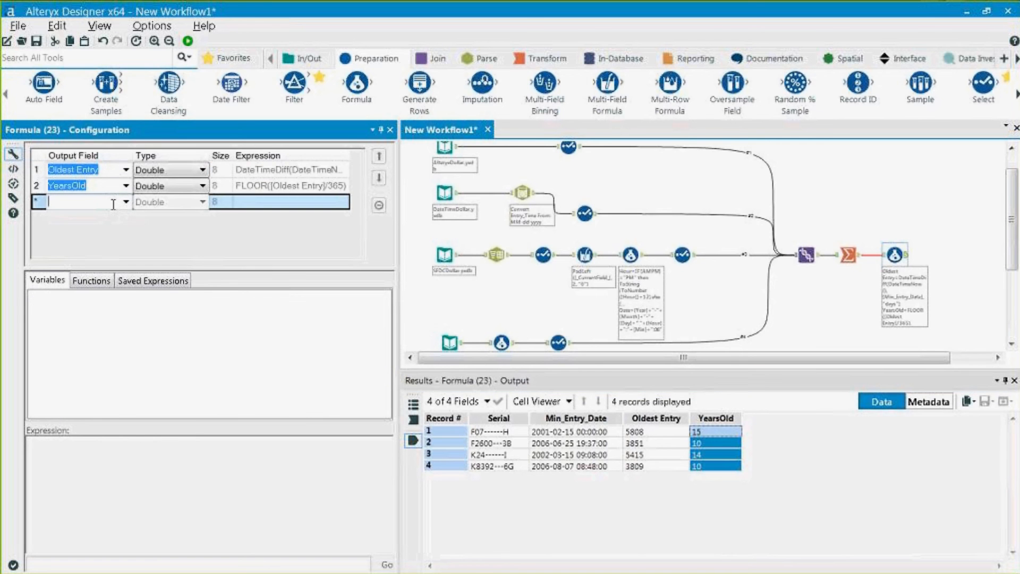
type("DaysOld")
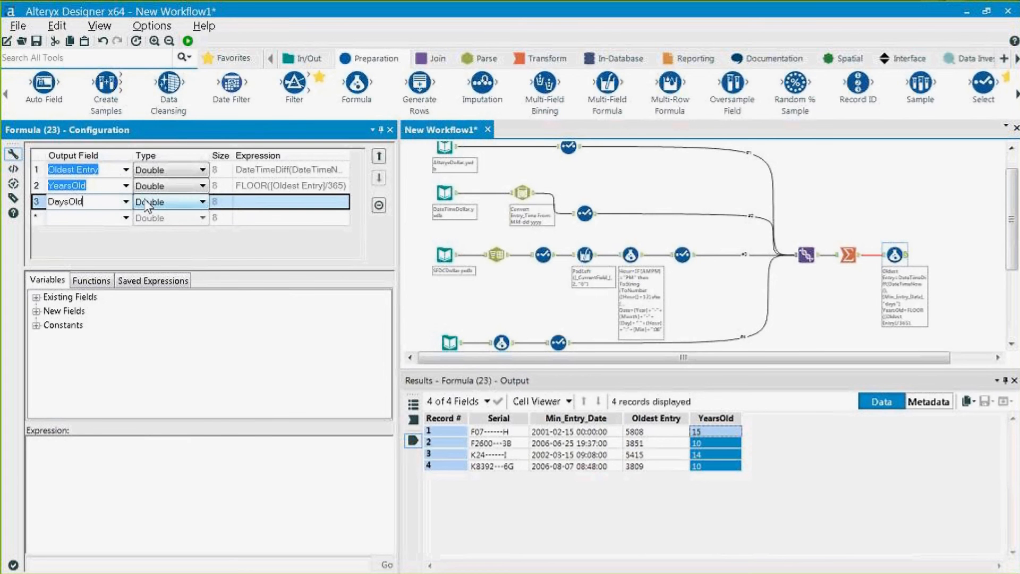
left_click(190, 204)
left_click(191, 204)
left_click(283, 209)
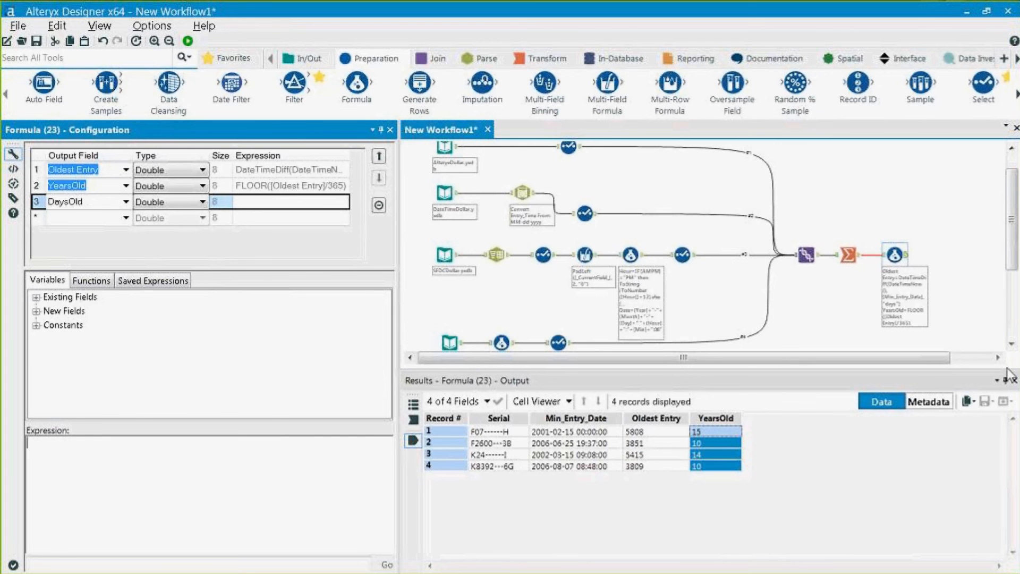
left_click(109, 281)
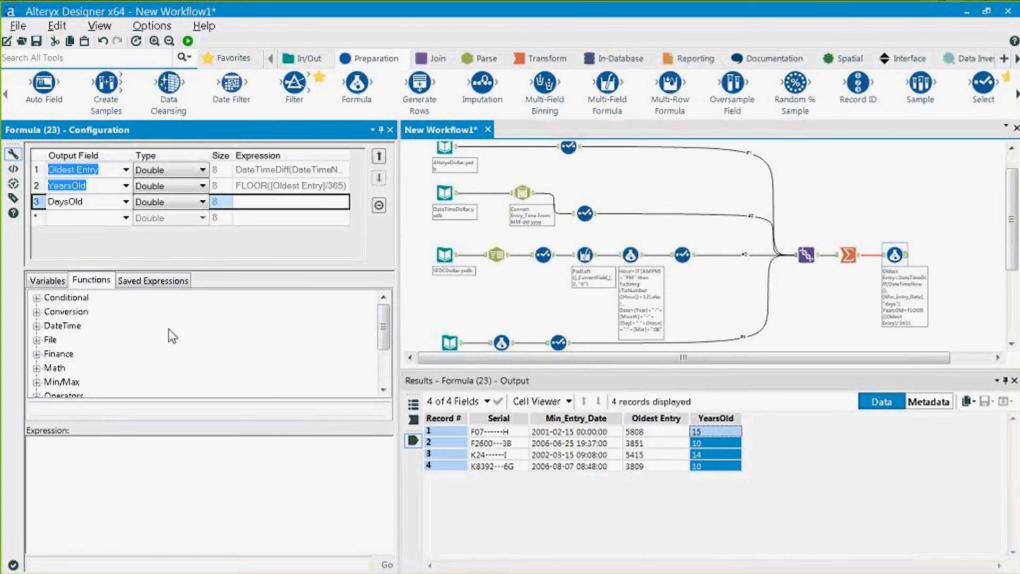
left_click(36, 368)
left_click(50, 311)
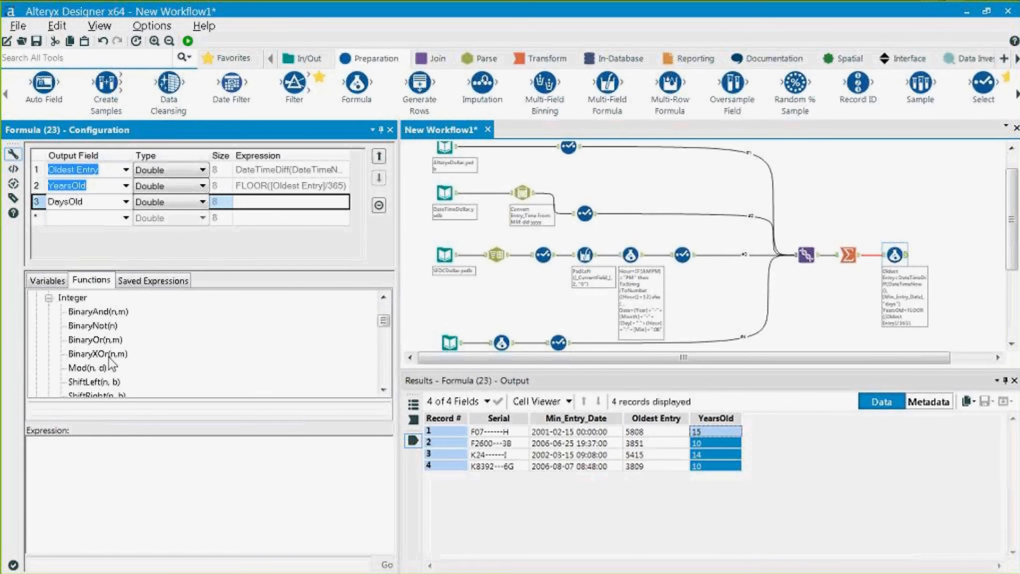
double_click(87, 367)
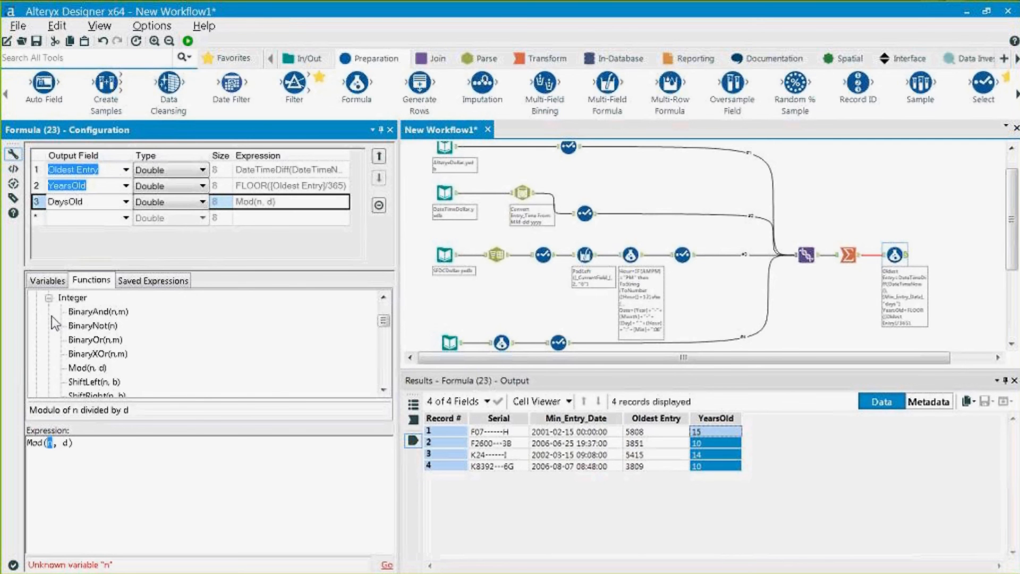
Complete the DaysOld expression as Mod([Oldest Entry], 365)
left_click(53, 281)
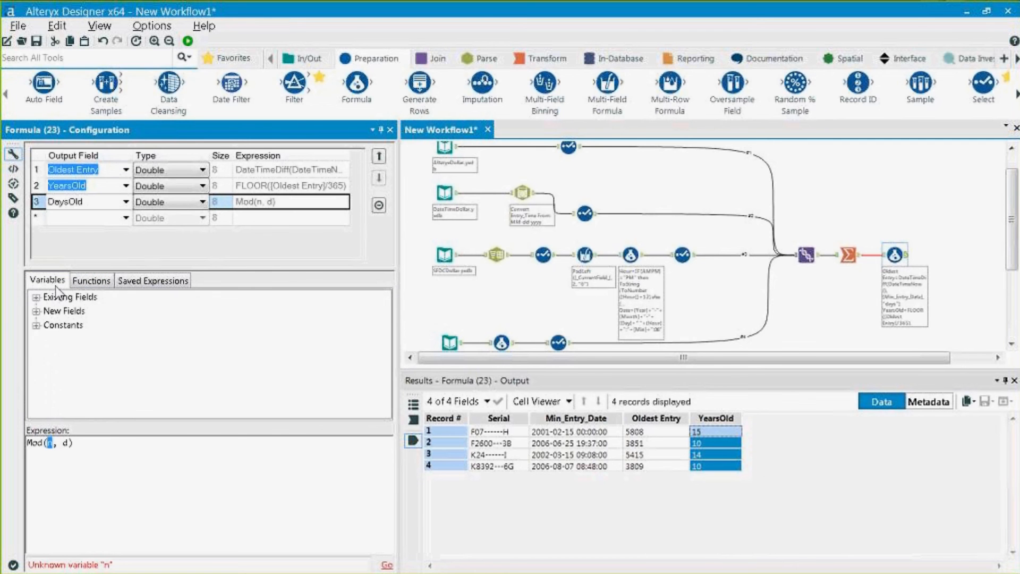
left_click(36, 310)
double_click(80, 324)
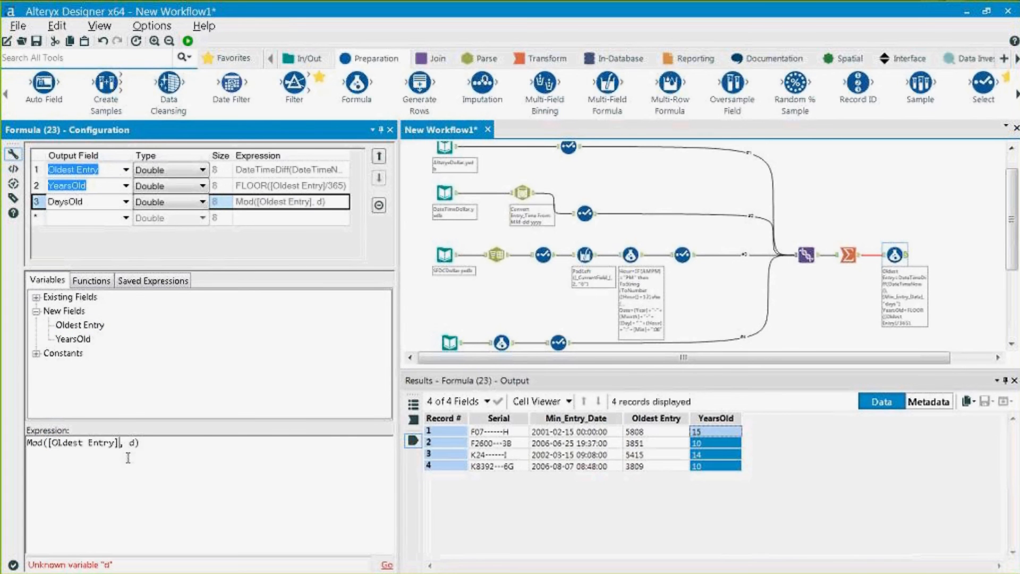
double_click(133, 442)
key("BackSpace")
type("365")
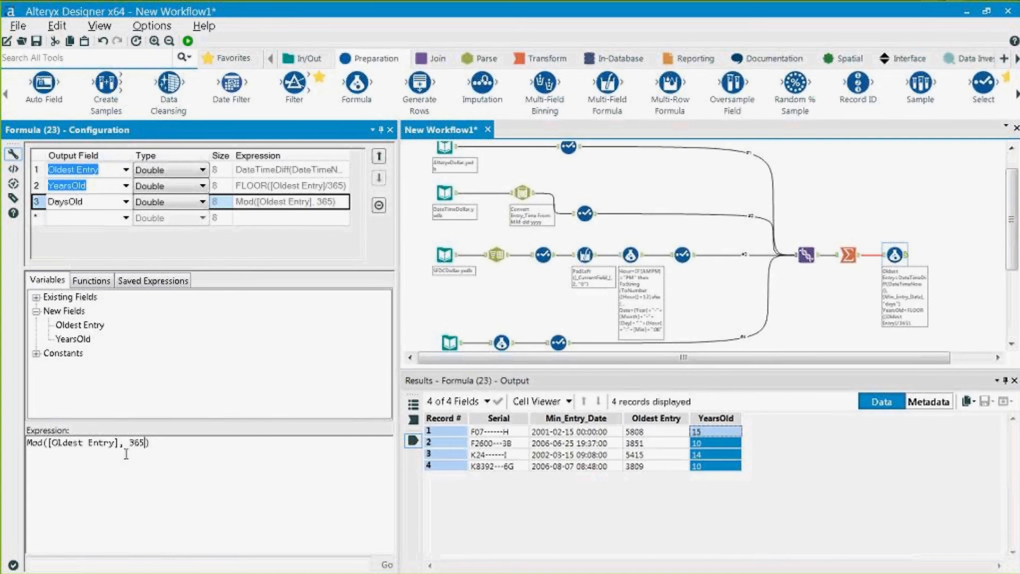
Run the workflow and review the DaysOld values for each serial in the Formula output
left_click(187, 41)
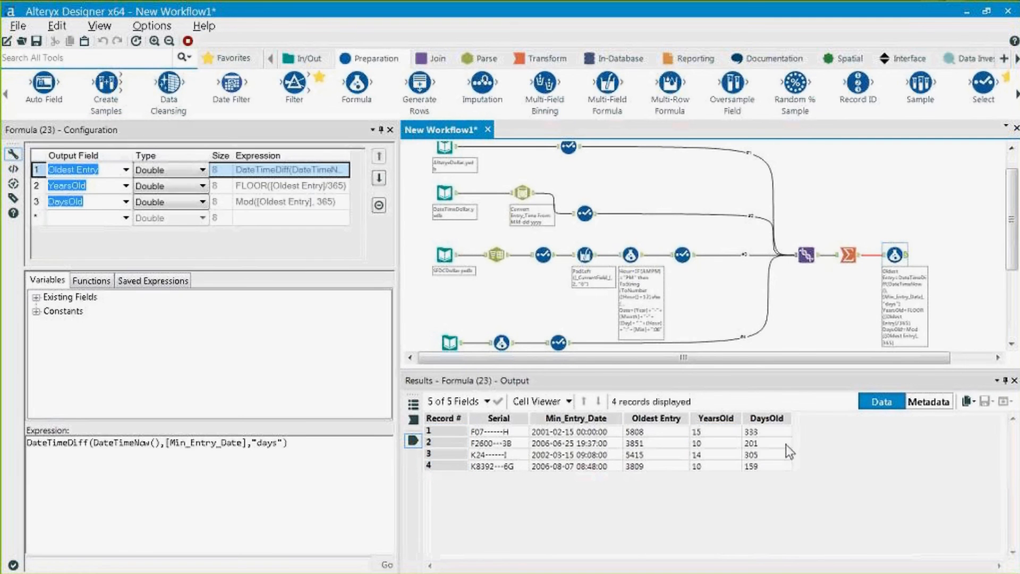
left_click(754, 433)
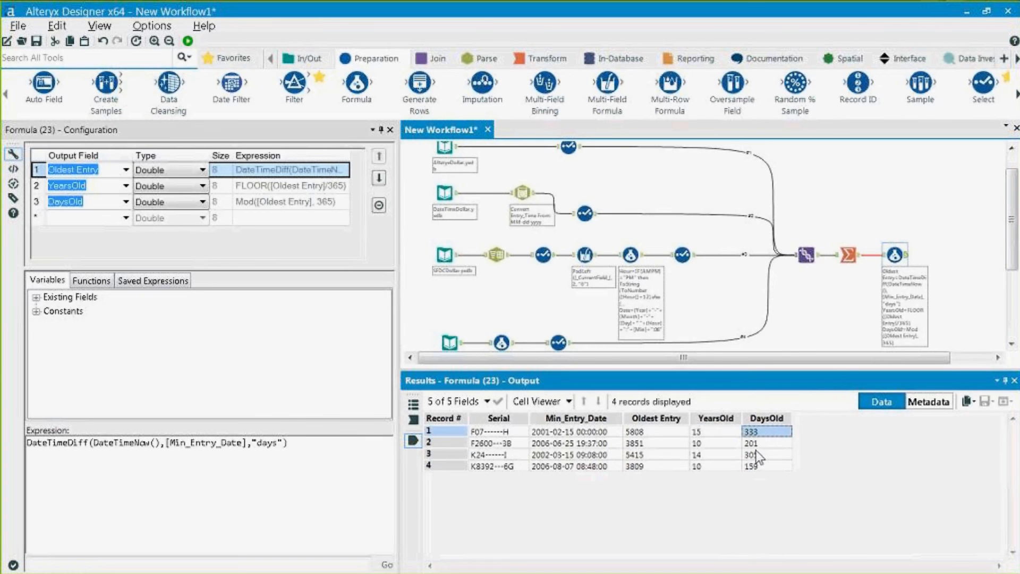
left_click(759, 455)
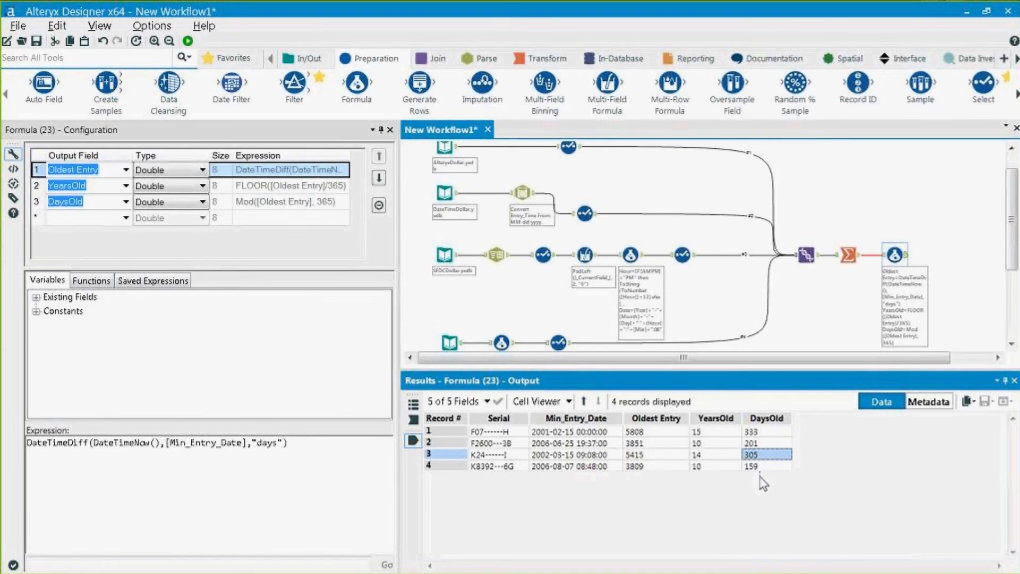
Change the YearsOld and DaysOld field types to V_String, run the workflow, and check both columns in the output
left_click_drag(759, 432, 762, 467)
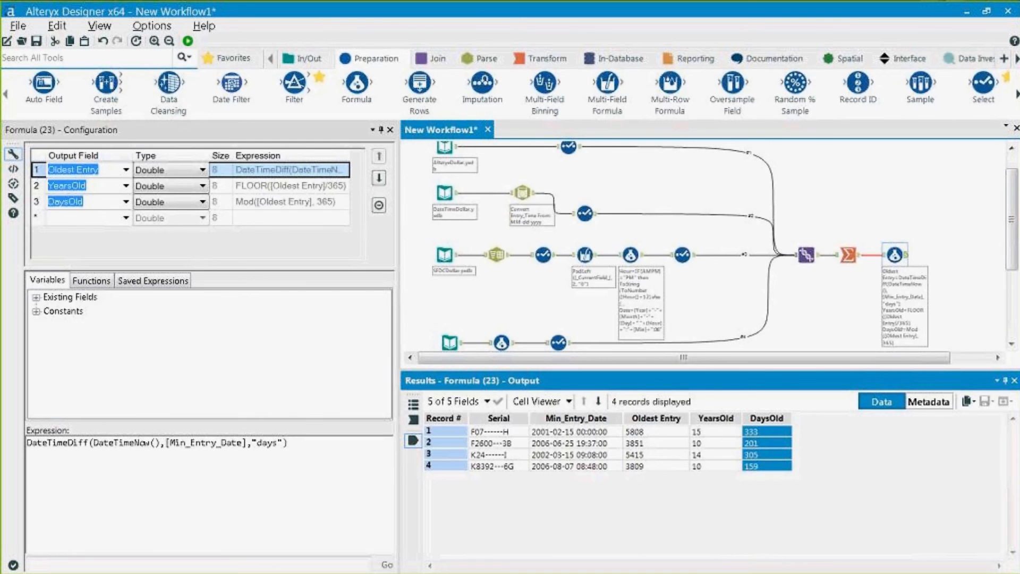
left_click(189, 187)
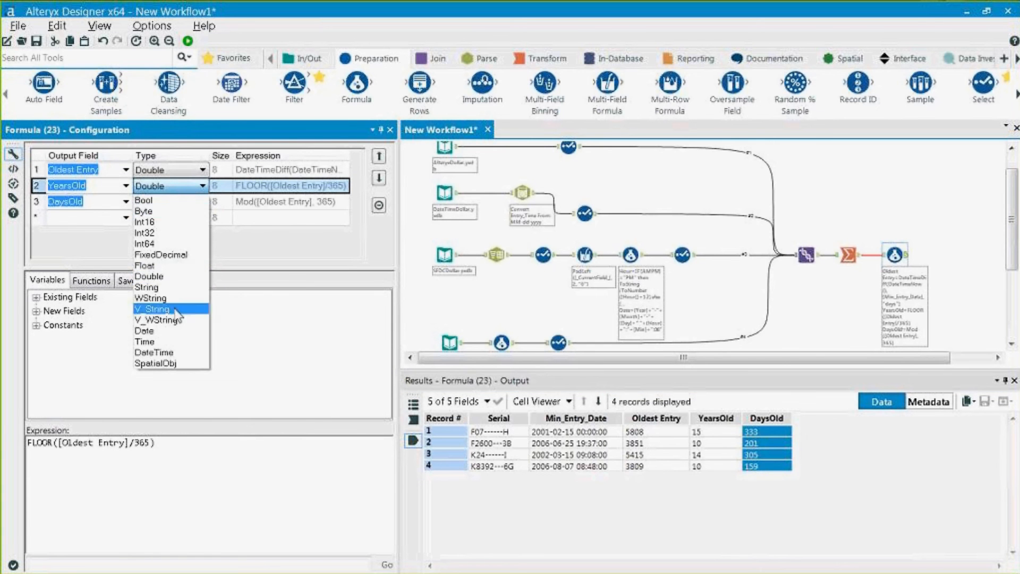
left_click(152, 309)
left_click(186, 202)
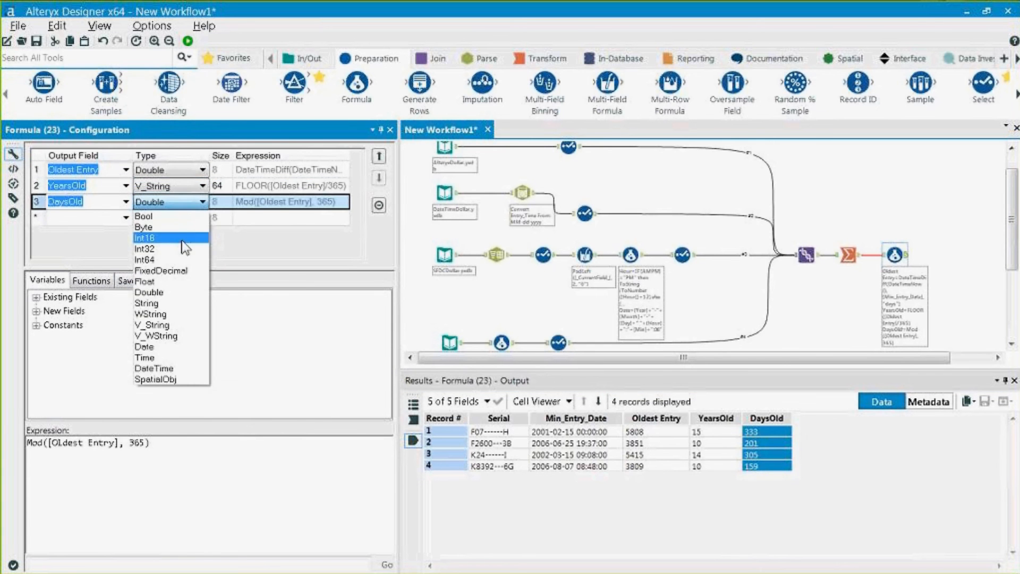
left_click(152, 324)
left_click(188, 41)
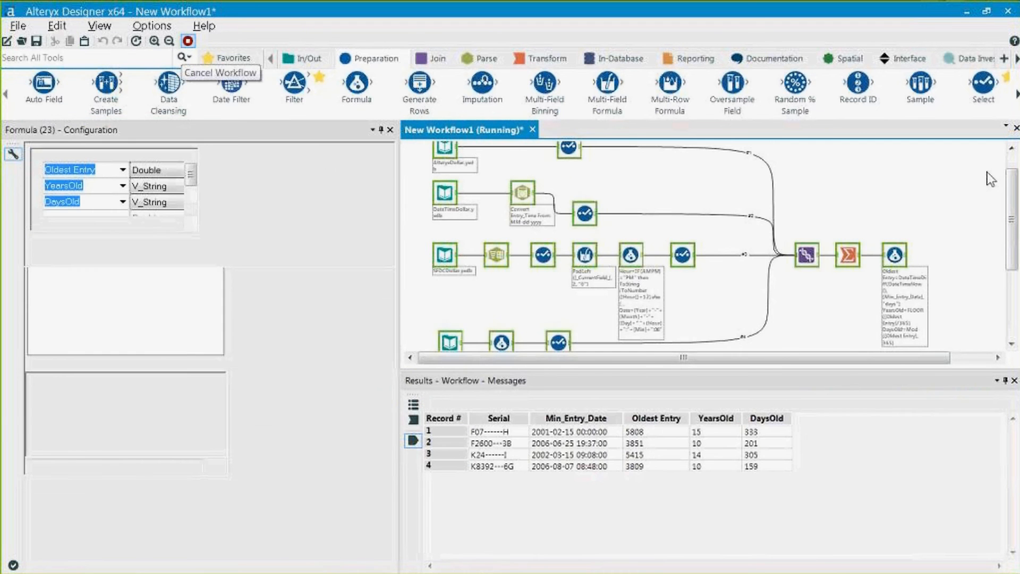
left_click_drag(728, 434, 764, 447)
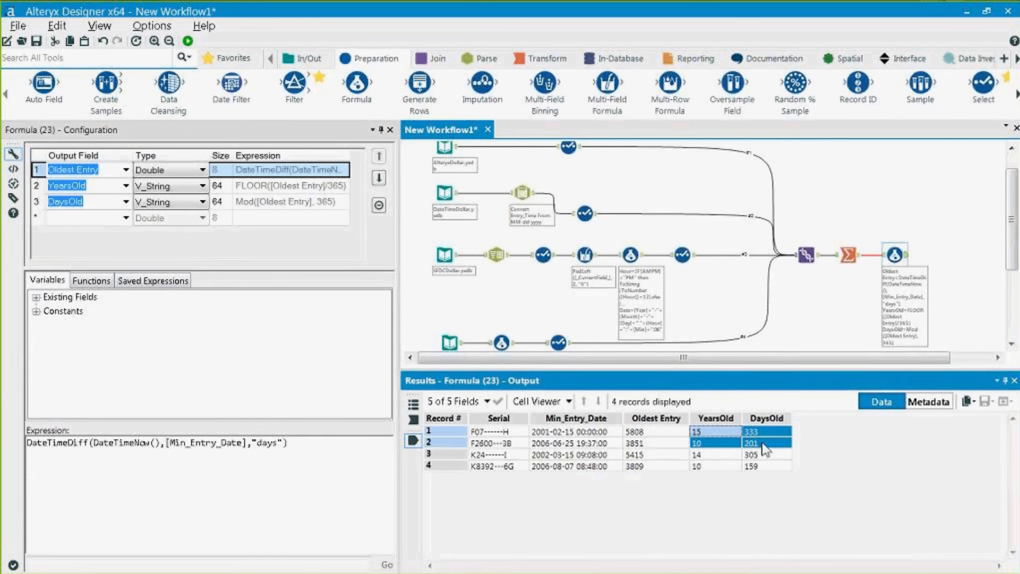
Add a fourth output field named Description with type V_String
left_click(106, 218)
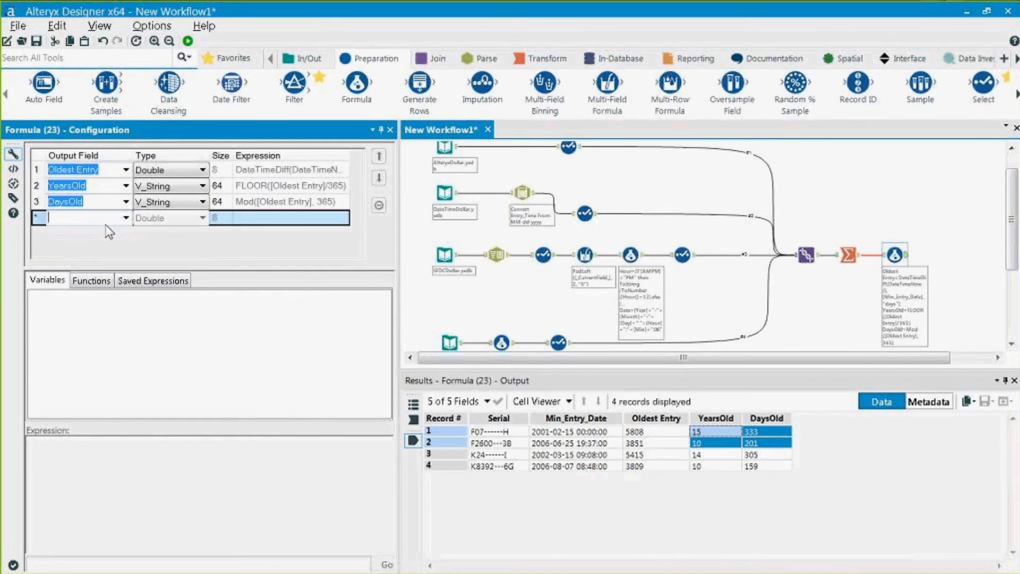
type("Description")
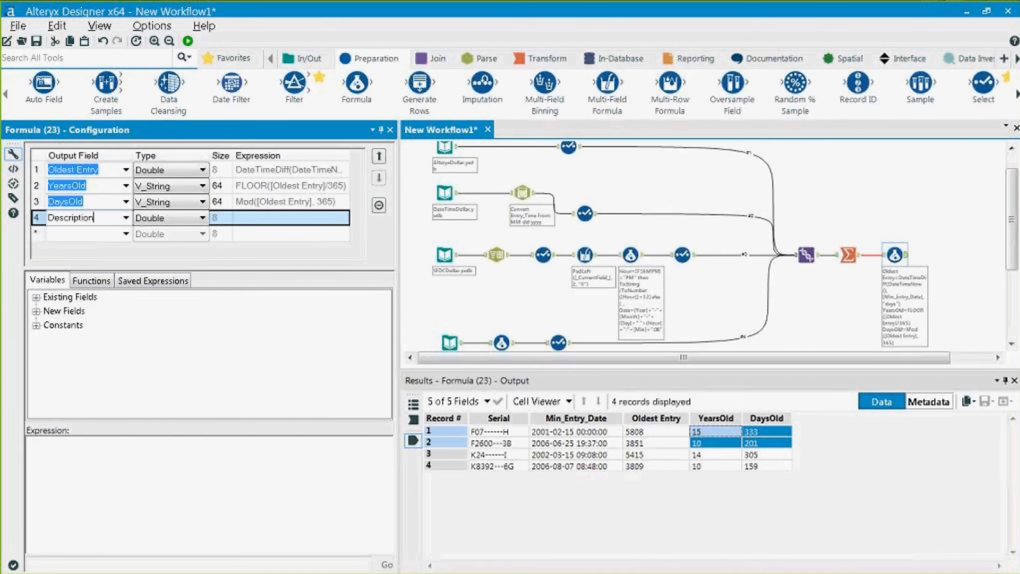
left_click(202, 219)
left_click(171, 343)
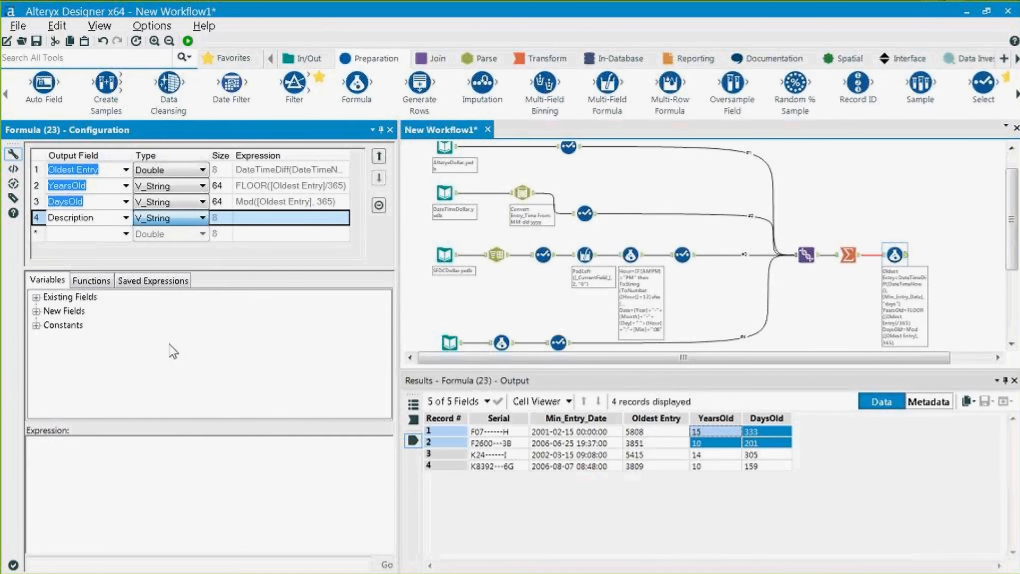
Start the Description expression with "This bill is "+[YearsOld]
type("\"Thid")
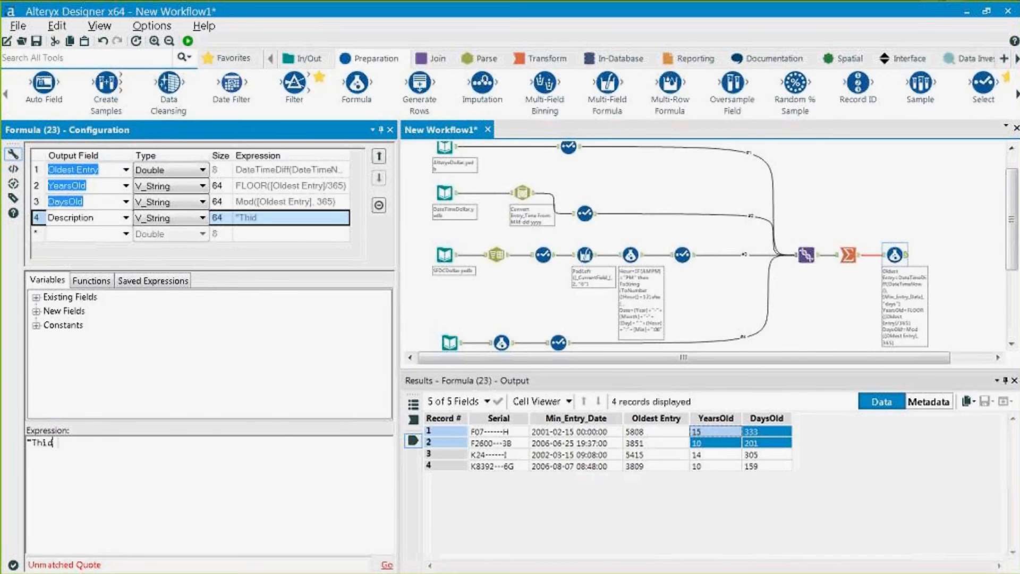
key("BackSpace")
type("s bill is \"+")
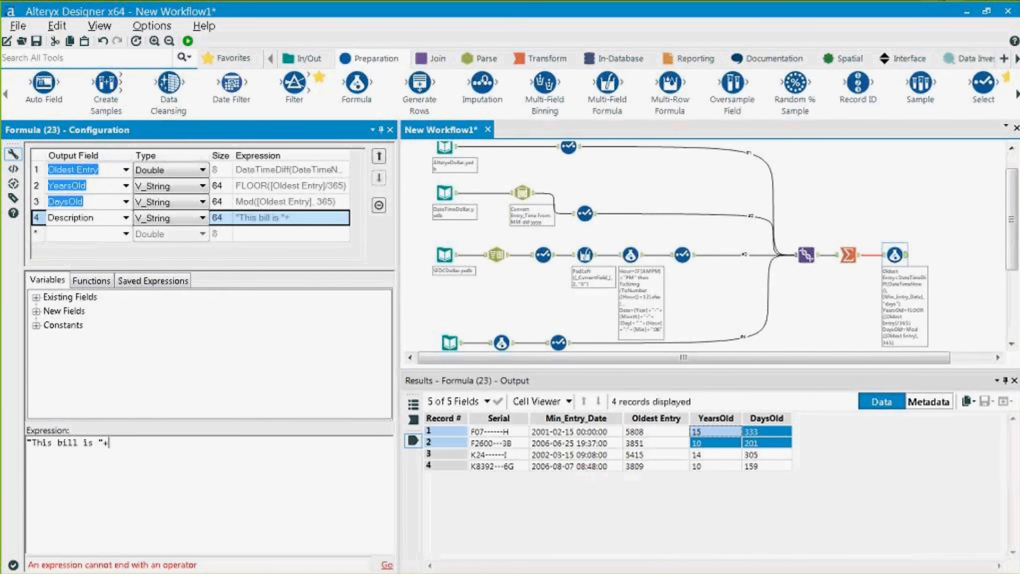
left_click(36, 310)
double_click(64, 340)
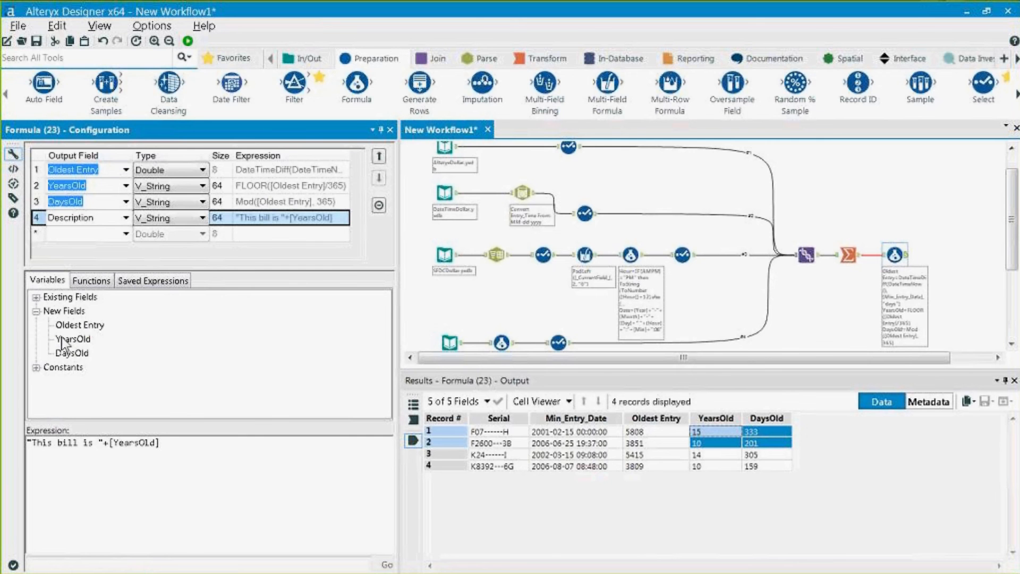
Extend the Description expression after [YearsOld] with +" years and "
type("\" years old")
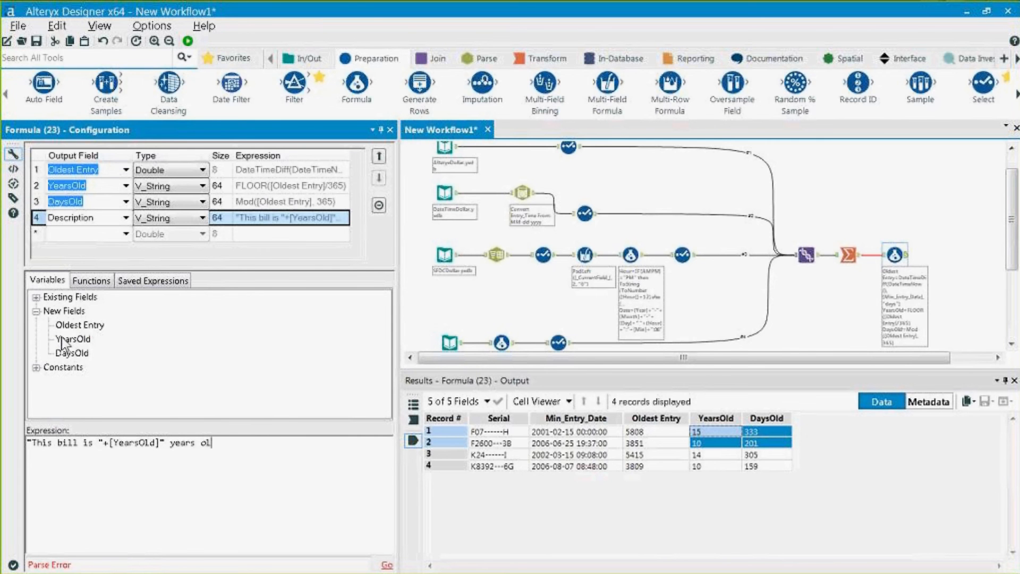
key("Left")
key("Left")
key("Left")
key("Left")
key("Left")
key("Left")
key("Left")
key("Left")
key("Left")
key("Left")
key("Left")
type("+")
left_click(258, 444)
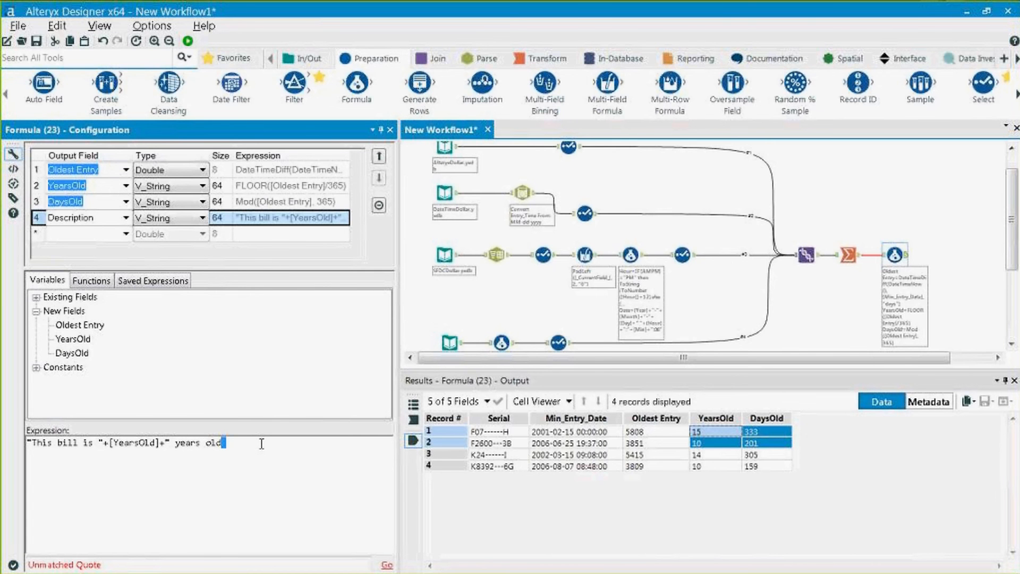
key("BackSpace")
key("BackSpace")
key("BackSpace")
type("and \"")
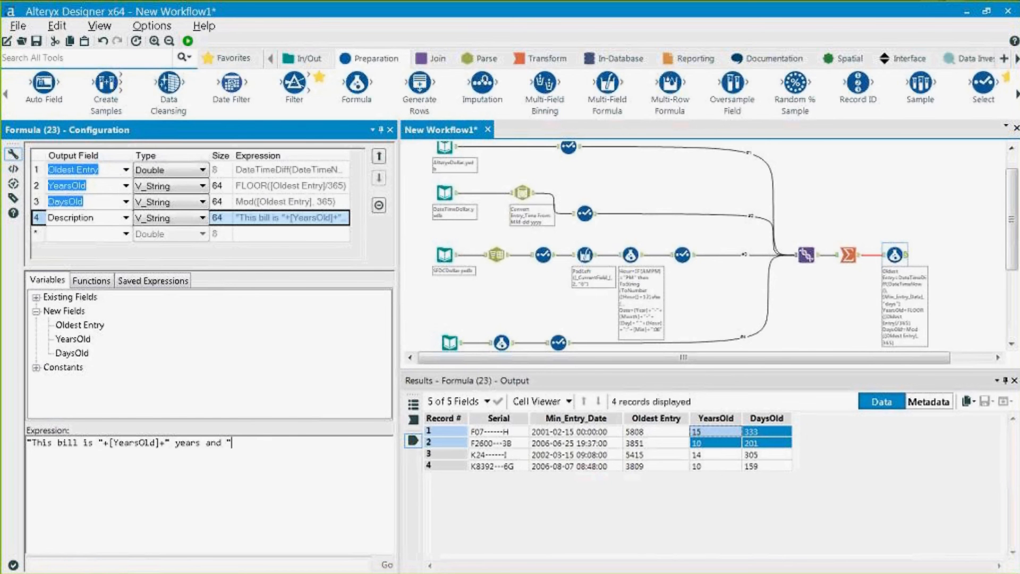
Complete the Description expression by appending +[DaysOld]+" days old"
double_click(80, 354)
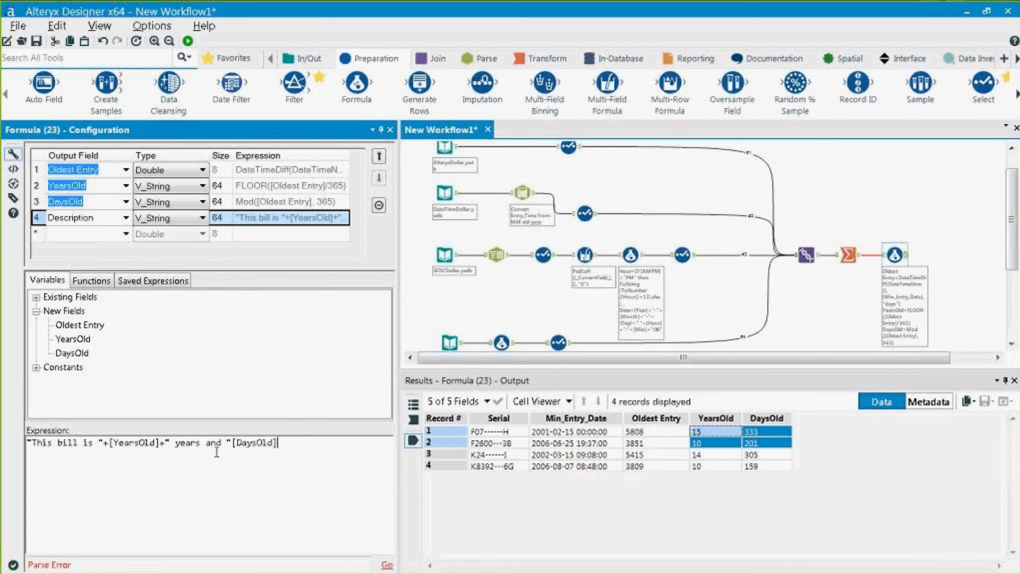
left_click(231, 443)
type("+")
left_click(317, 444)
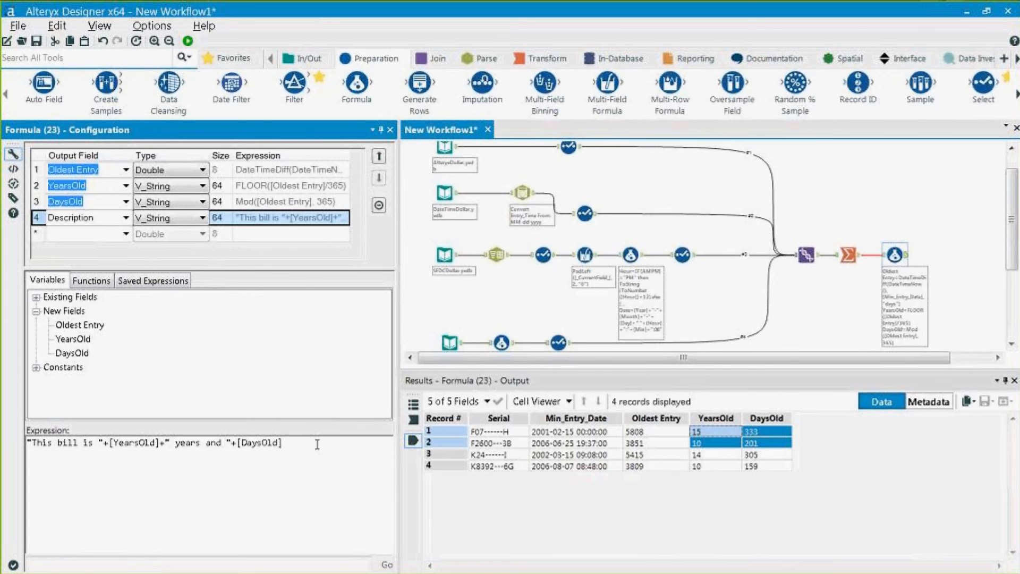
type("+\" days old")
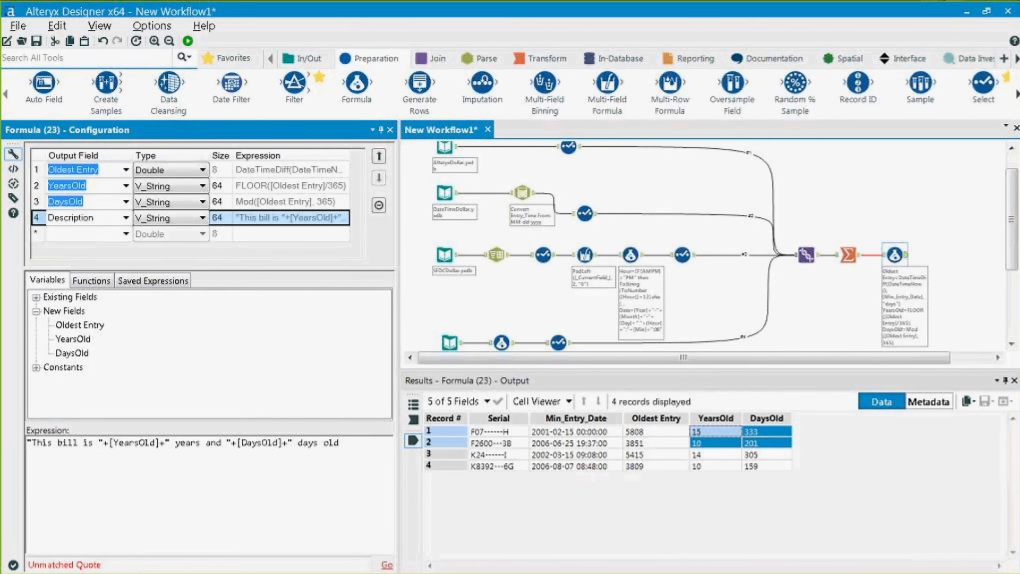
type("\"")
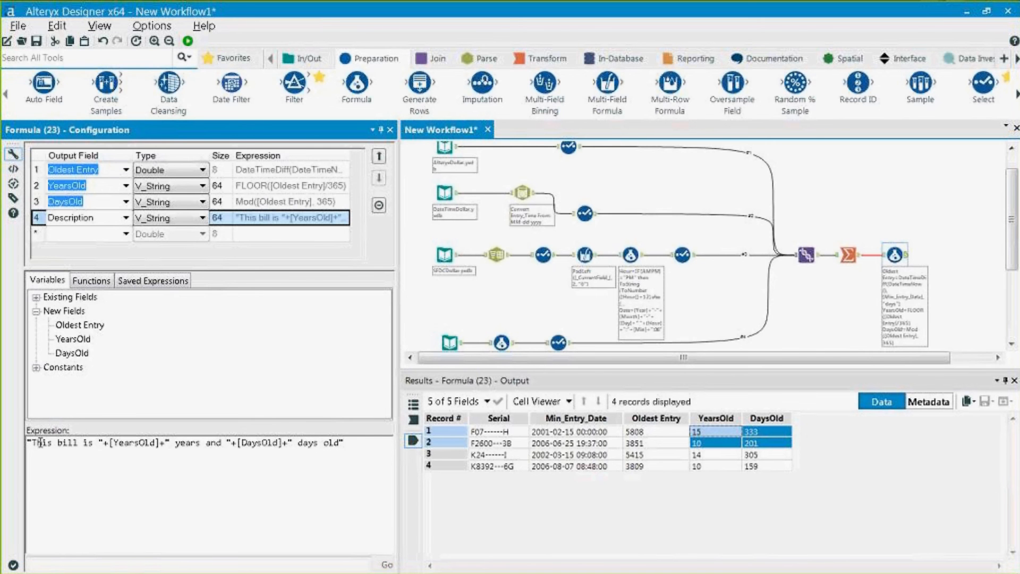
Check the YearsOld and DaysOld references in the Description expression, and run the workflow
left_click_drag(113, 443, 165, 448)
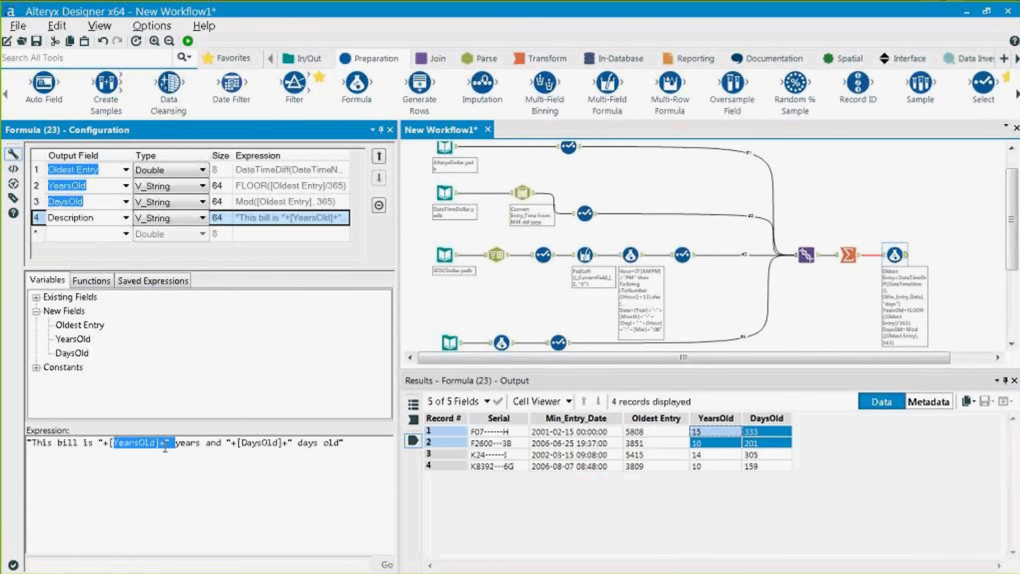
left_click_drag(242, 444, 287, 445)
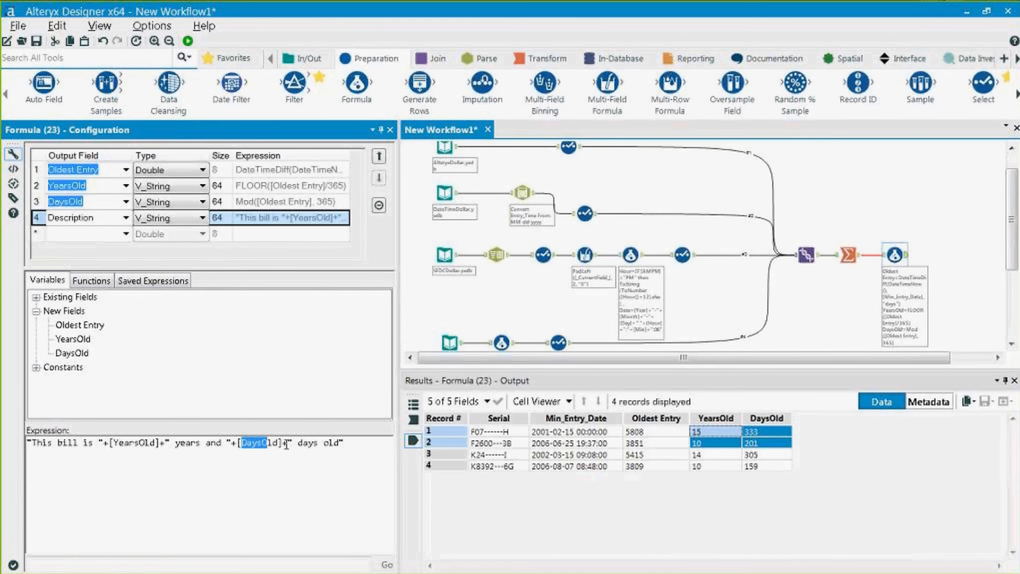
left_click(188, 41)
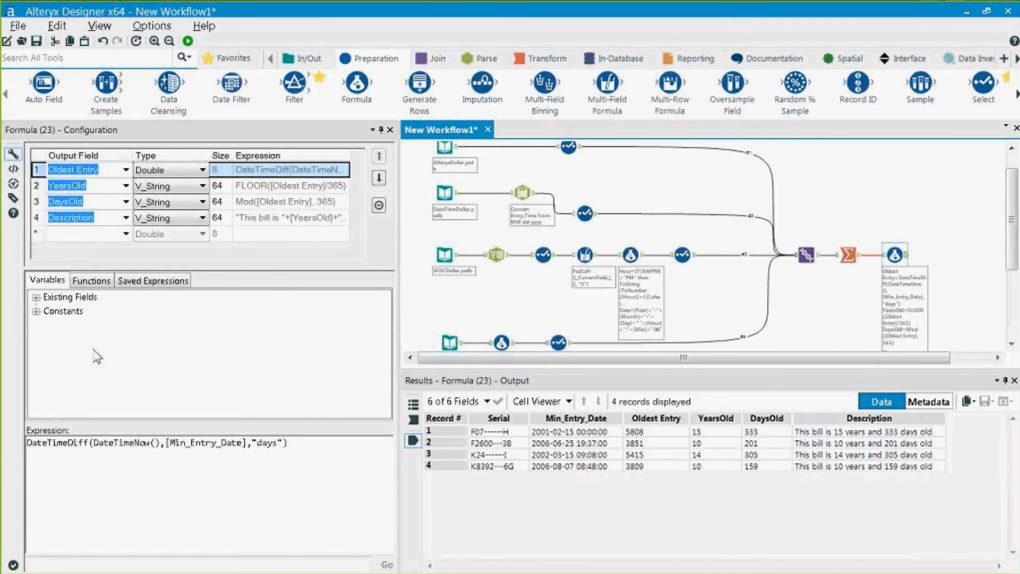
Move the DateTime tool down, connect a new Formula tool to the DateTimeDollar input, and inspect its Entry_Time values
left_click(519, 197)
left_click_drag(525, 196, 511, 213)
left_click_drag(356, 84, 517, 190)
left_click_drag(573, 431, 579, 539)
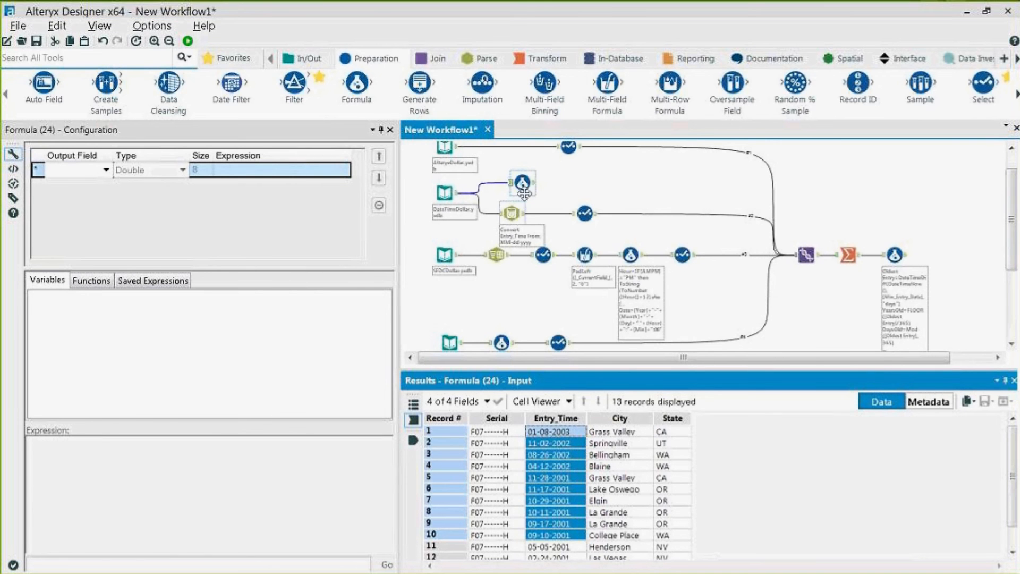
Add an output field named Date with type Date in the new Formula tool
left_click(90, 169)
type("Dtae")
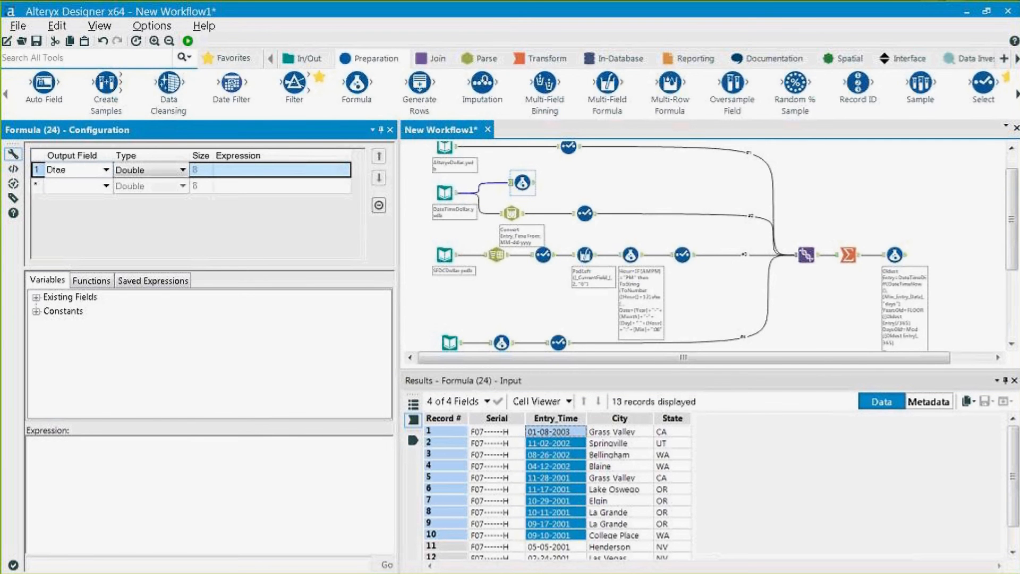
key("BackSpace")
key("BackSpace")
key("BackSpace")
type("ate")
left_click(154, 170)
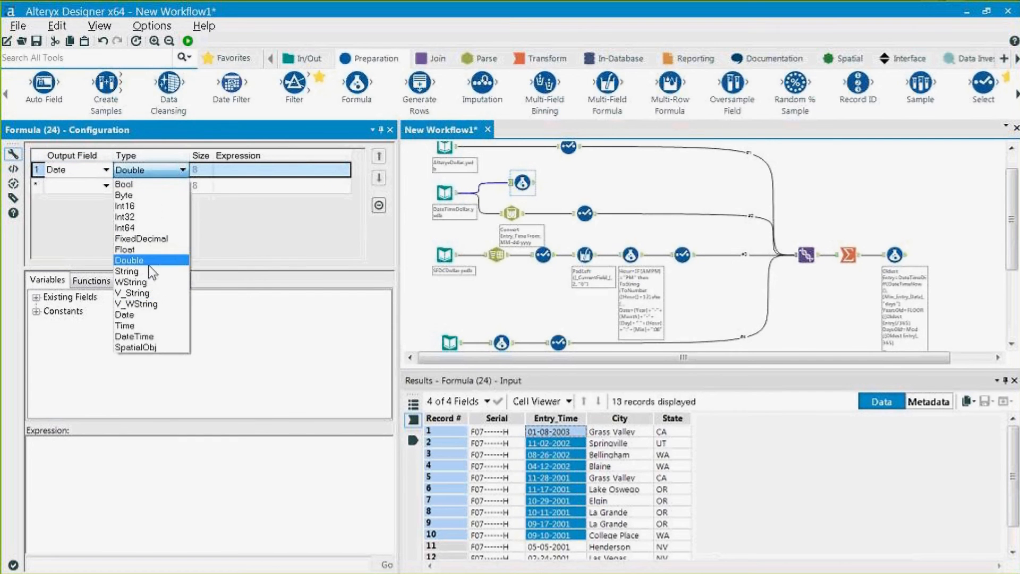
left_click(143, 314)
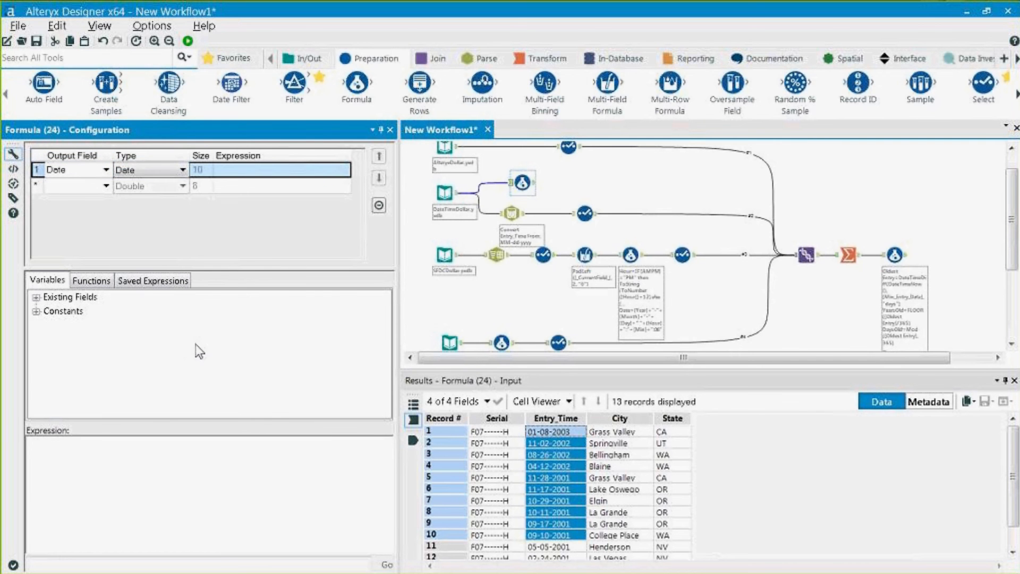
Insert the DateTimeParse(dt,f) function as the Date expression and read its description of the date string and format string
left_click(80, 280)
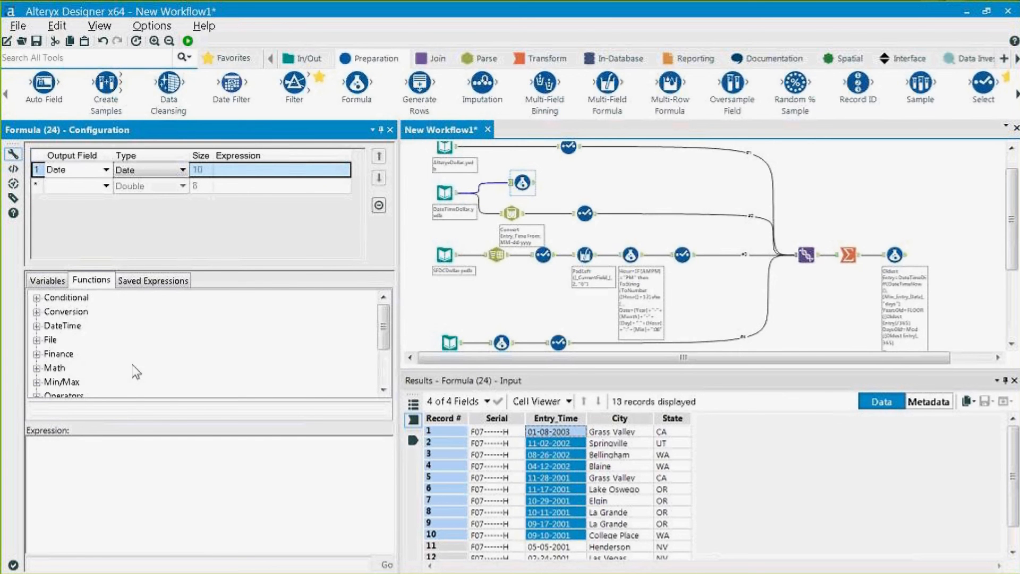
double_click(67, 326)
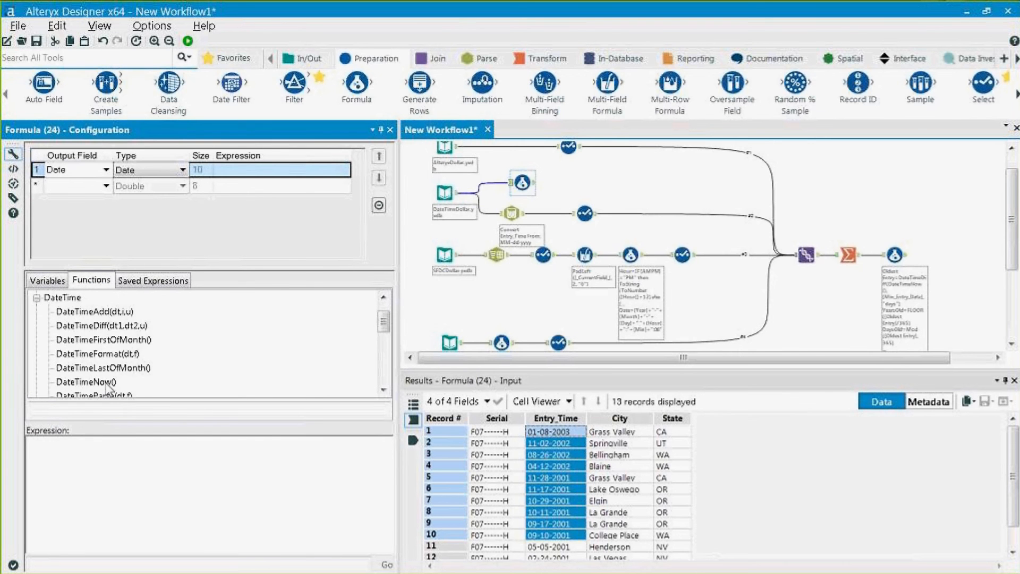
left_click(117, 367)
scroll(117, 367, "down", 1)
left_click(105, 354)
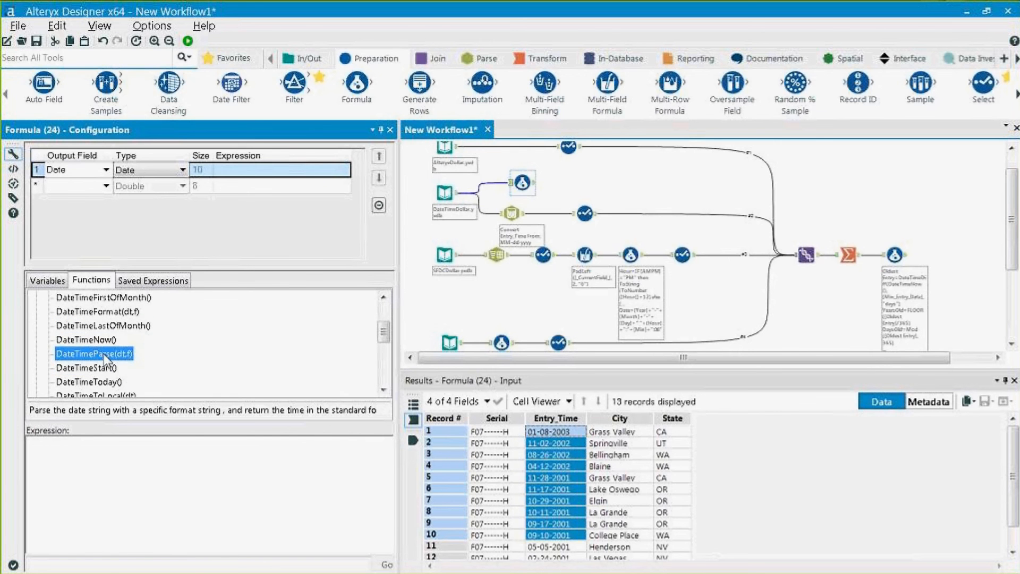
double_click(105, 354)
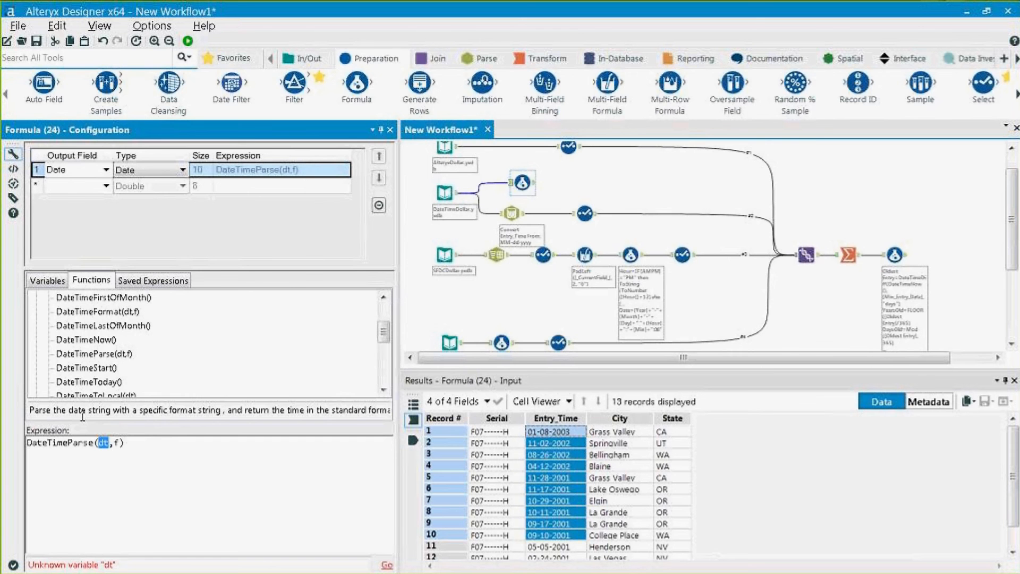
left_click_drag(81, 409, 110, 409)
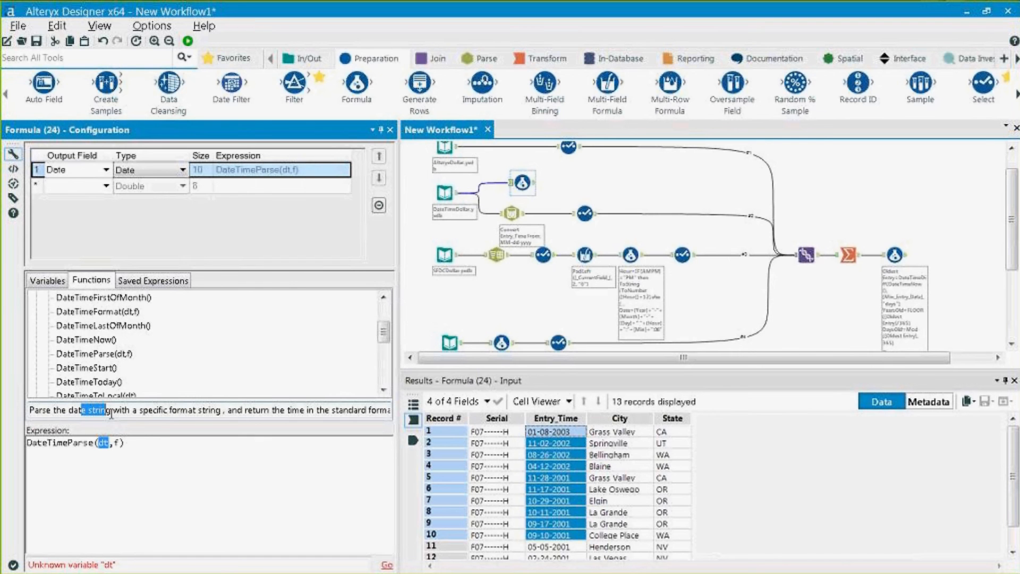
left_click_drag(162, 410, 221, 409)
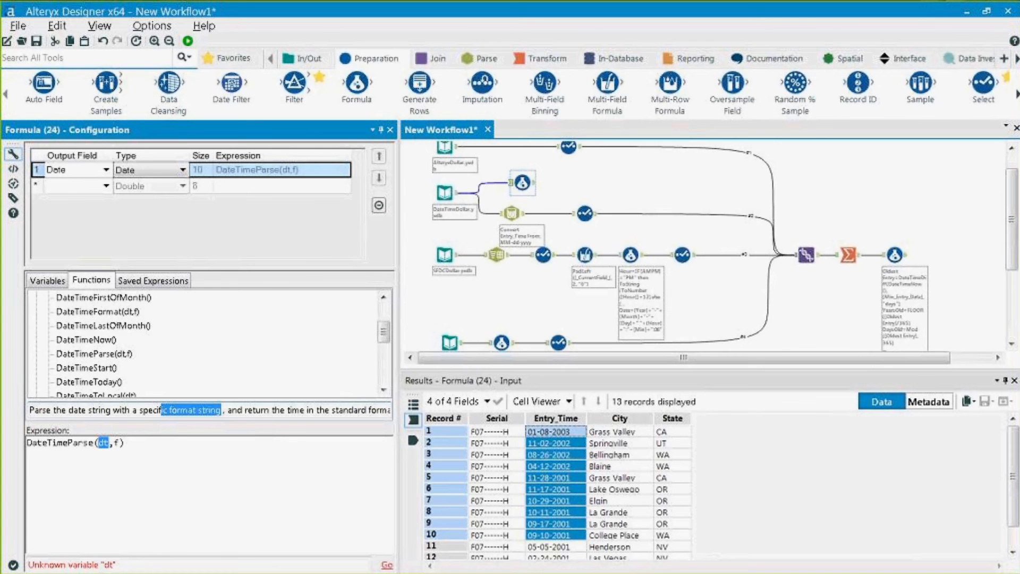
Replace dt with [Entry_Time] and f with an empty pair of quotes in the DateTimeParse expression
left_click(49, 281)
left_click(36, 297)
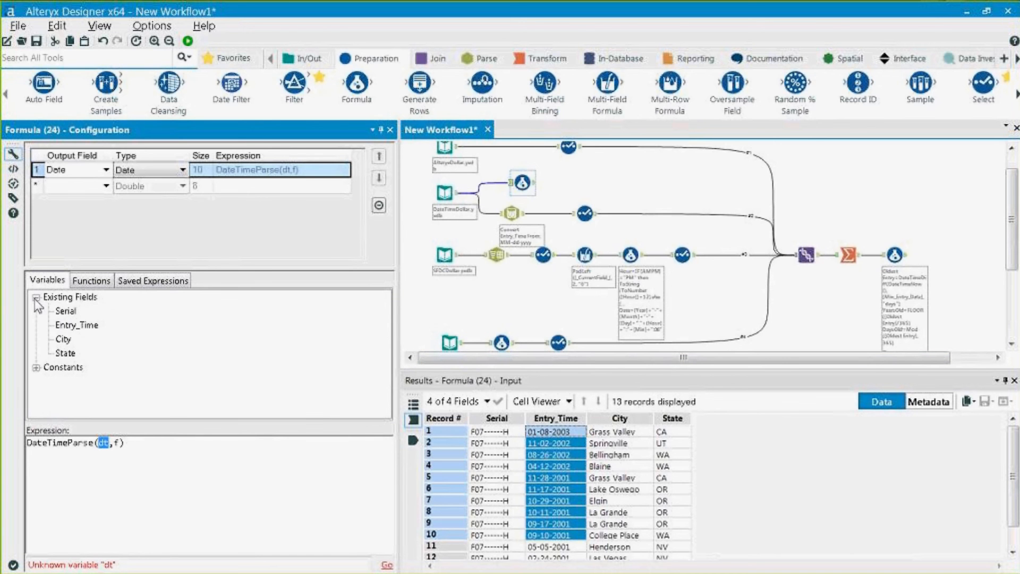
double_click(68, 324)
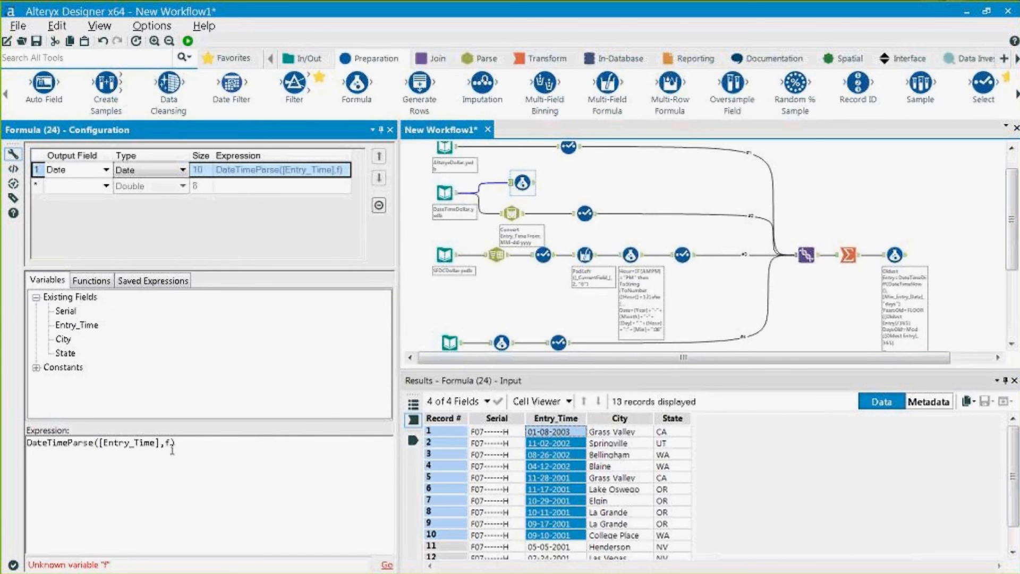
key("BackSpace")
type("\"\"")
key("Left")
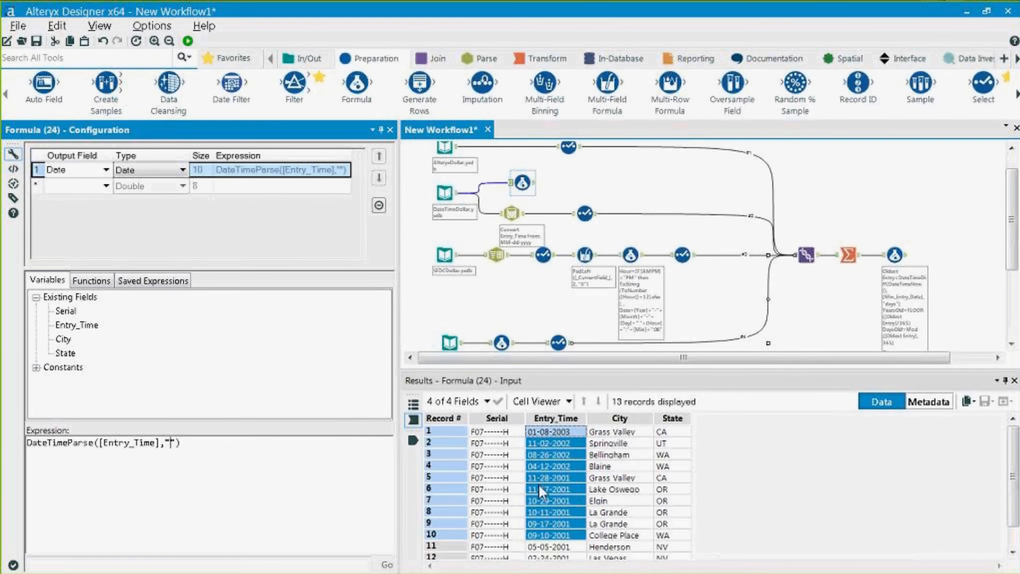
Copy the first Entry_Time value without headers and paste 01-08-2003 between the quotes of the DateTimeParse expression
left_click(557, 431)
right_click(557, 431)
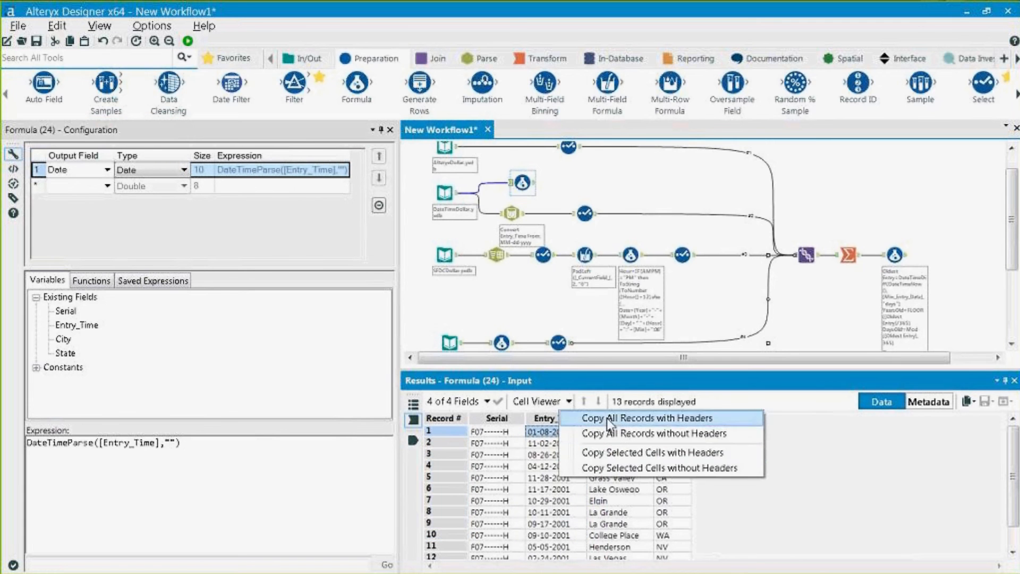
left_click(624, 467)
left_click(545, 349)
left_click(169, 444)
type("01-08-2003")
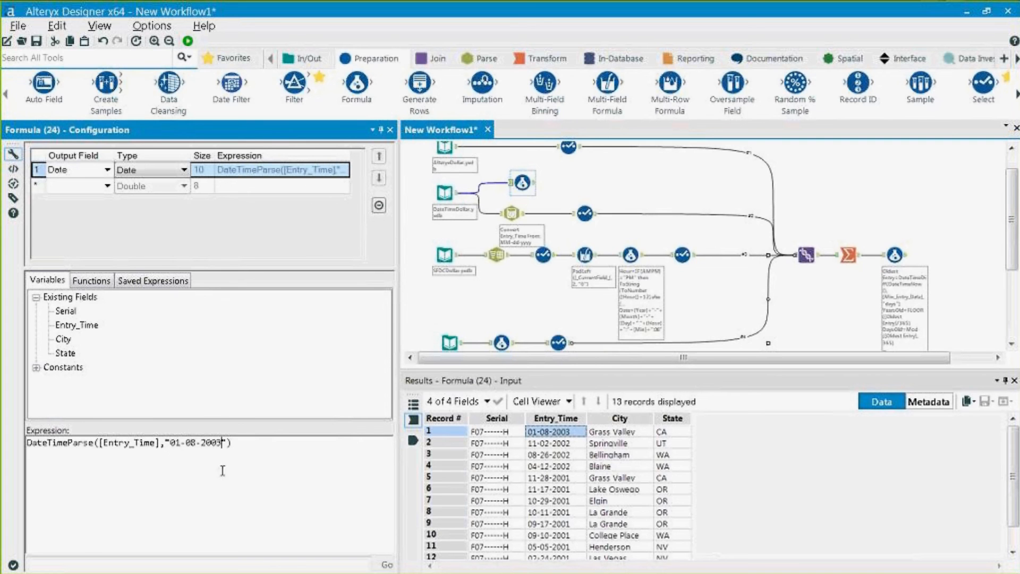
Switch to the Alteryx Help Center in the browser, open the Date/Time functions reference and expand its Input and Output section
double_click(175, 443)
key("alt+Tab")
scroll(459, 410, "down", 4)
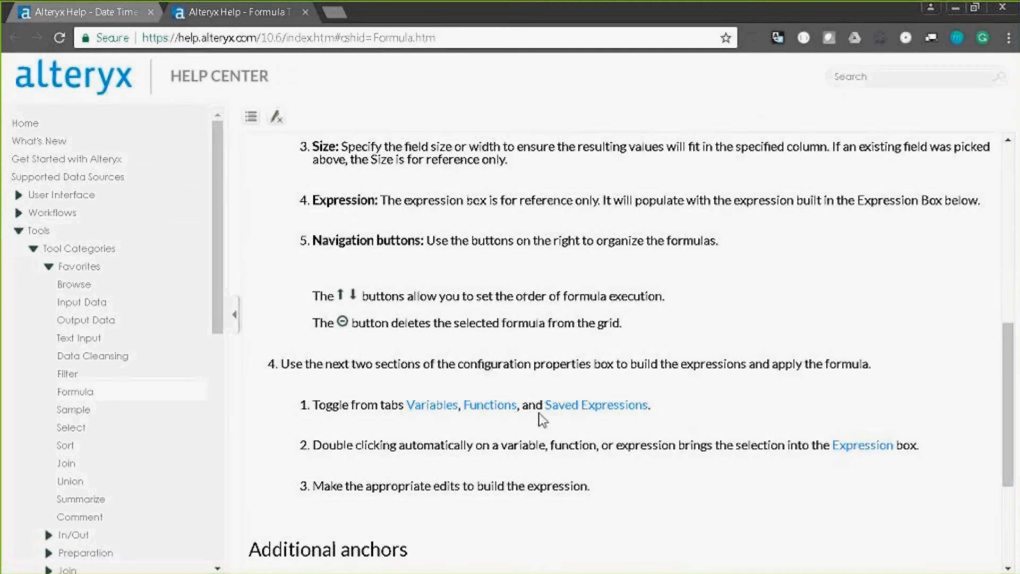
left_click(477, 408)
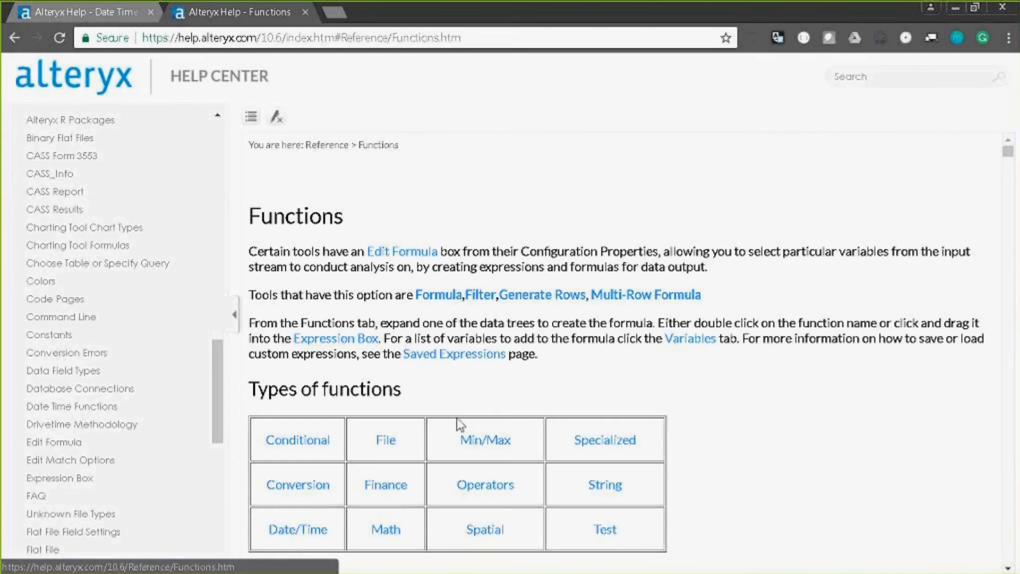
left_click(312, 528)
scroll(343, 404, "down", 1)
scroll(343, 397, "down", 2)
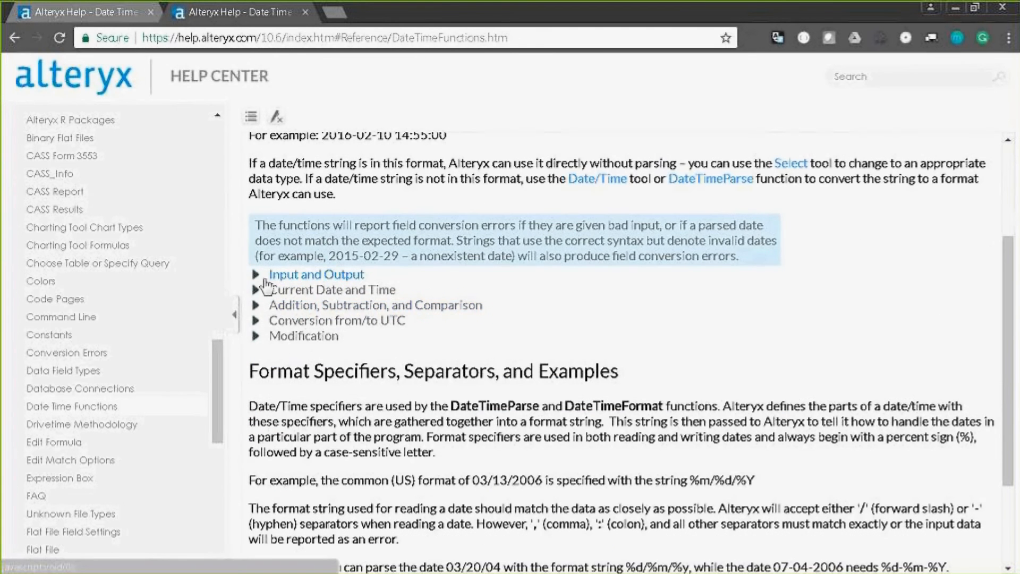
left_click(259, 275)
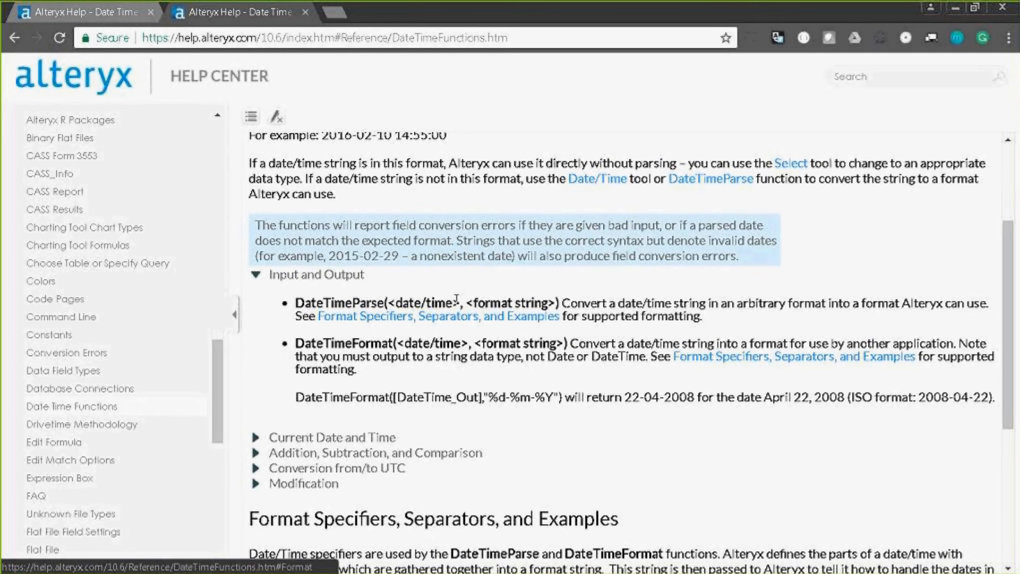
Follow the Format Specifiers link for DateTimeParse and look through the Date/Time Specifiers table for the month number specifier
left_click_drag(388, 303, 562, 303)
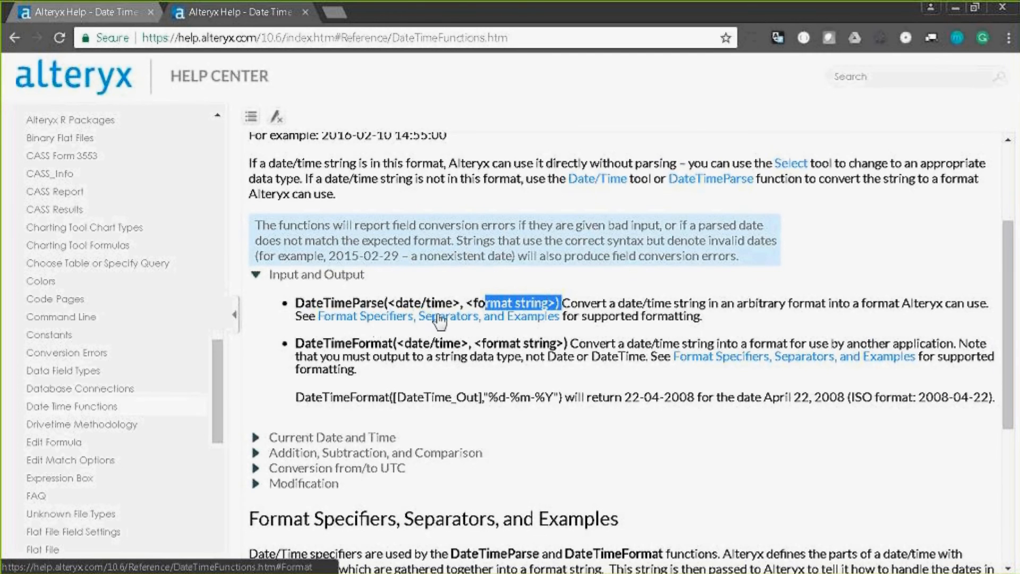
left_click(377, 317)
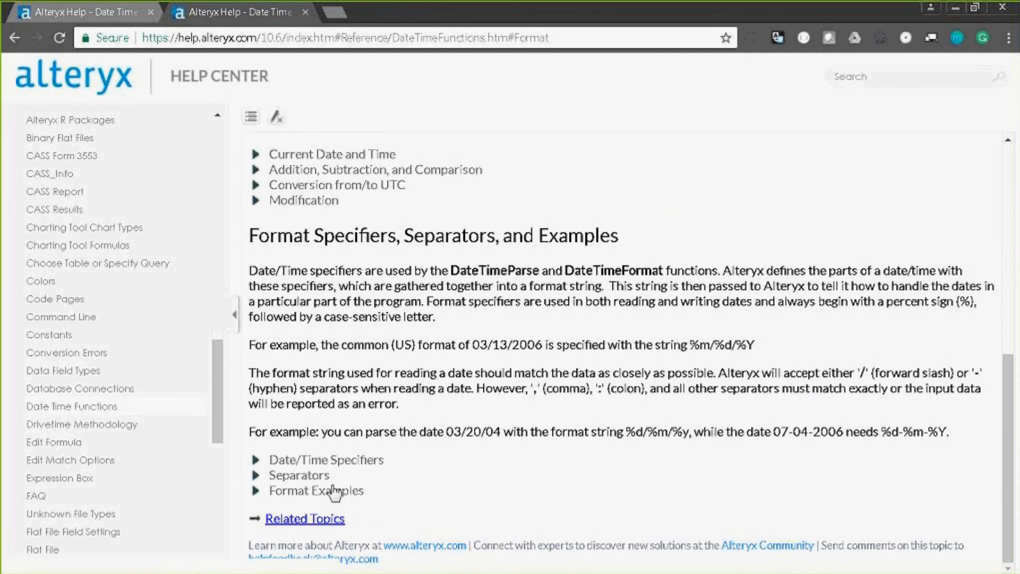
left_click(259, 467)
scroll(433, 396, "down", 7)
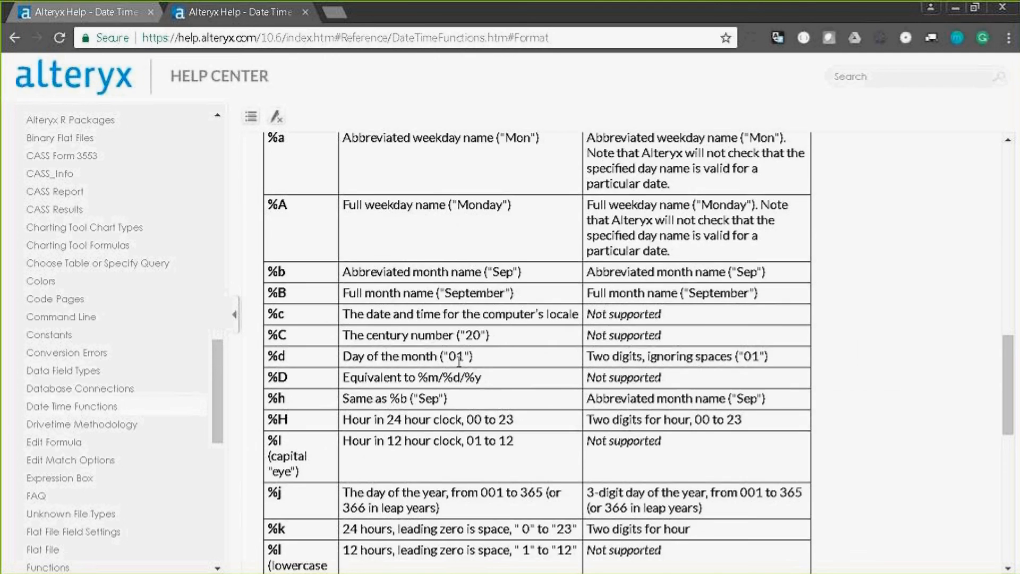
scroll(433, 395, "down", 5)
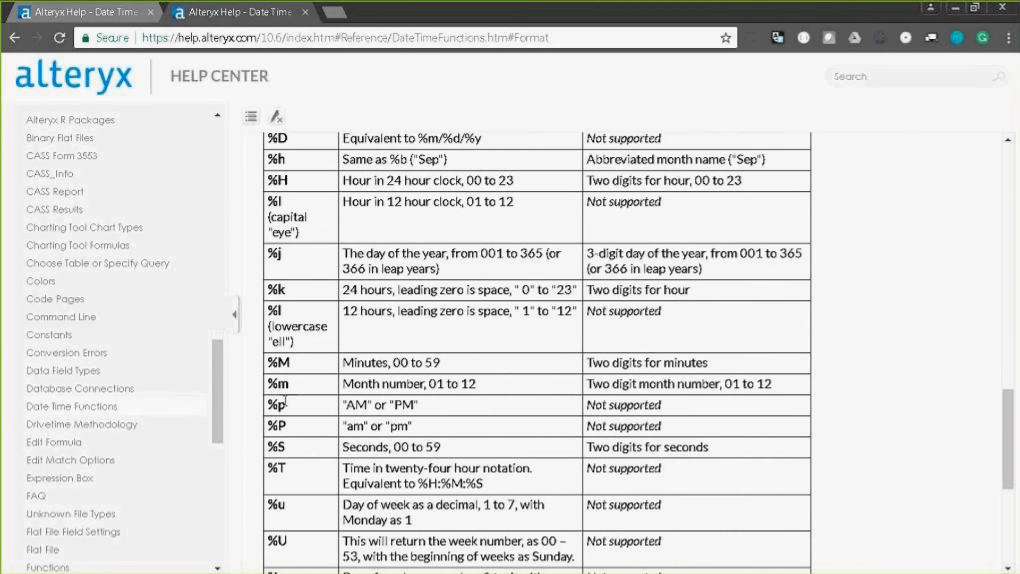
Copy the %m specifier from the help table and replace 01 with it in Alteryx Designer's DateTimeParse format string
left_click_drag(294, 385, 268, 384)
key("ctrl+c")
left_click(74, 9)
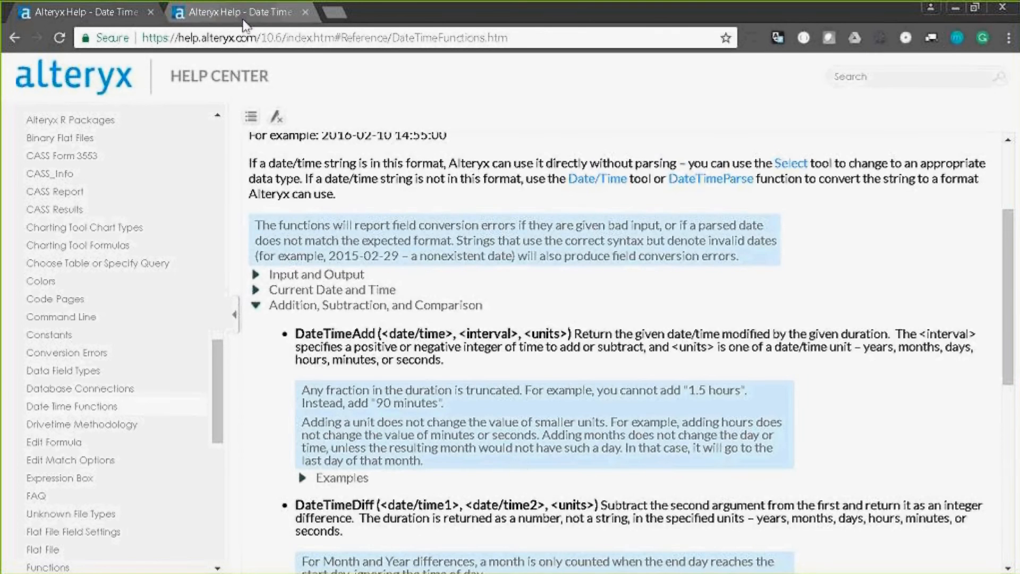
left_click(260, 14)
left_click(954, 8)
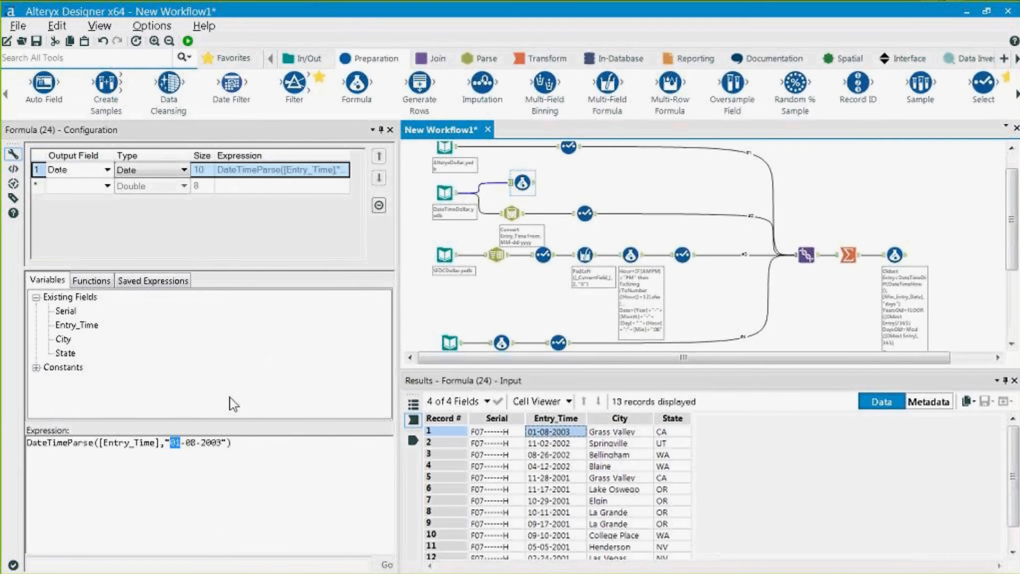
left_click(181, 442)
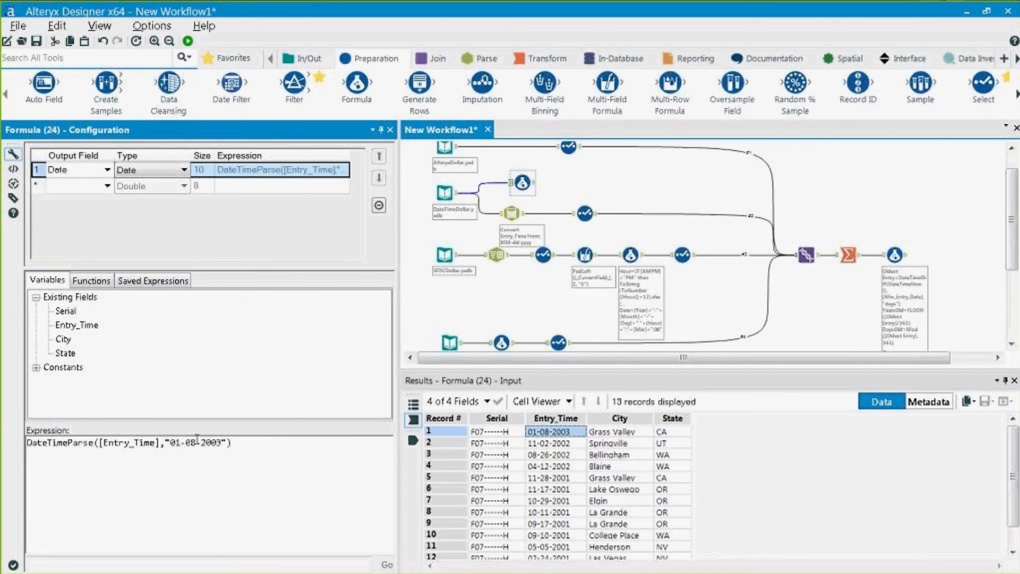
key("BackSpace")
key("BackSpace")
key("ctrl+v")
left_click(196, 452)
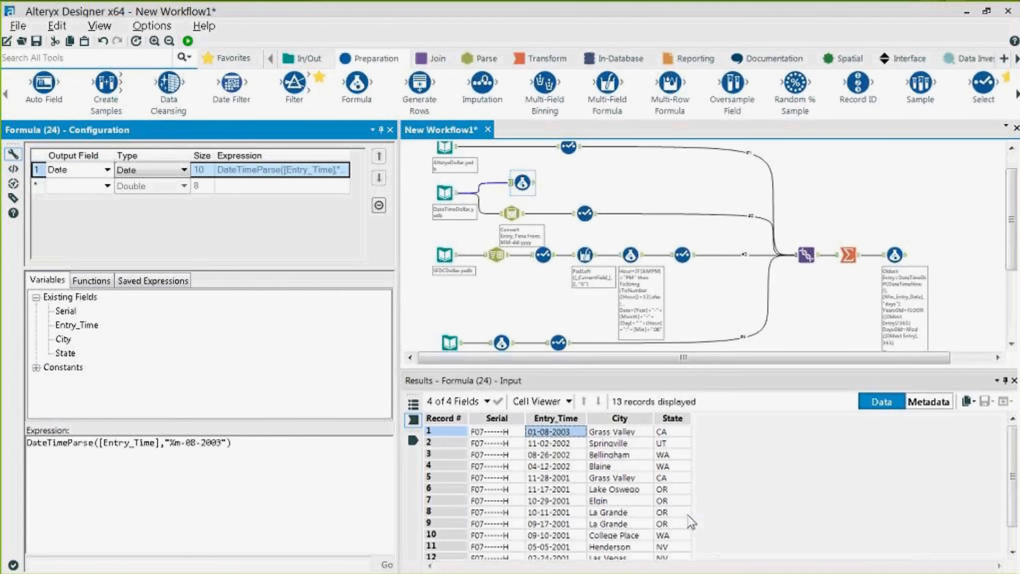
Copy the day-of-month specifier %d from the browser help table and replace 08 with it in Alteryx Designer's DateTimeParse format string
left_click(966, 11)
left_click(370, 426)
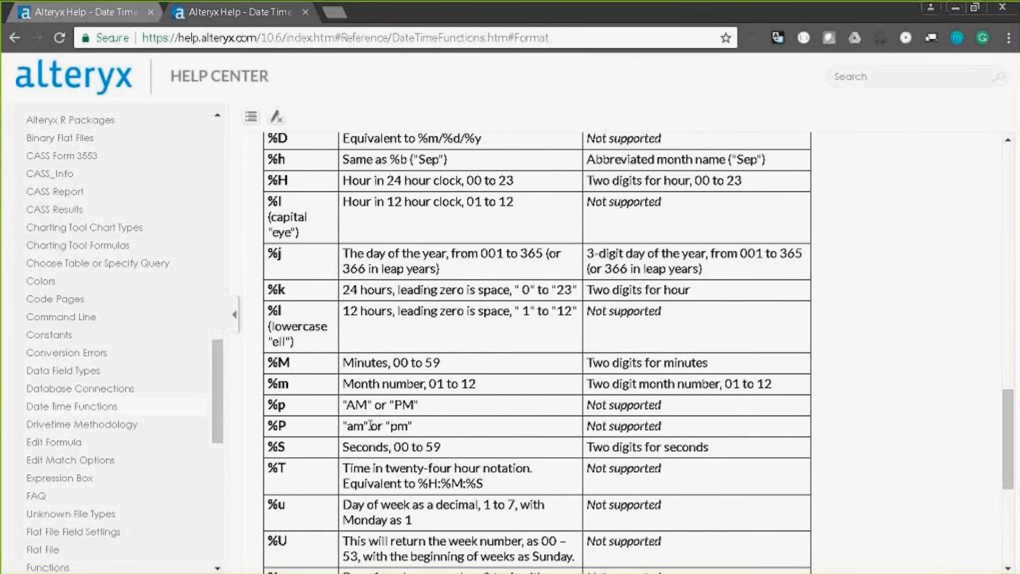
scroll(391, 358, "up", 3)
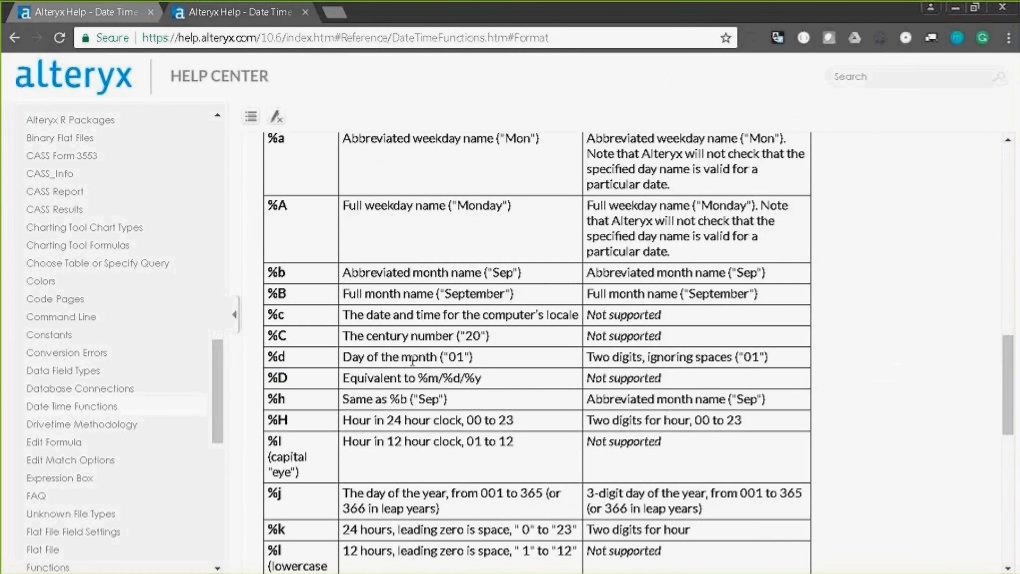
left_click_drag(473, 357, 425, 357)
left_click_drag(285, 357, 268, 357)
key("ctrl+c")
left_click(955, 8)
double_click(191, 443)
key("BackSpace")
key("ctrl+v")
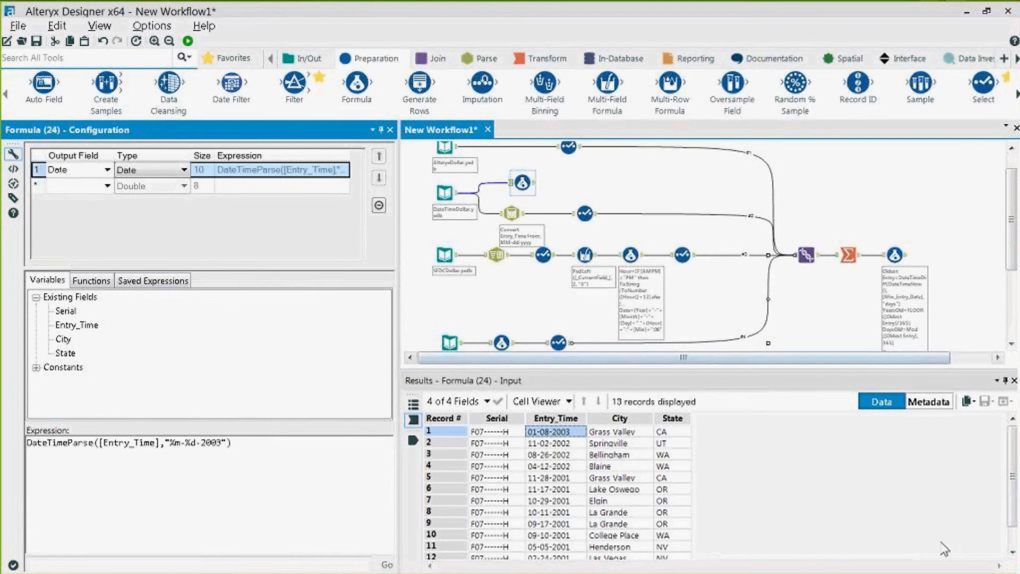
Copy the four-digit year specifier %Y from the browser help table and replace 2003 with it in Alteryx Designer's DateTimeParse format string
key("alt+Tab")
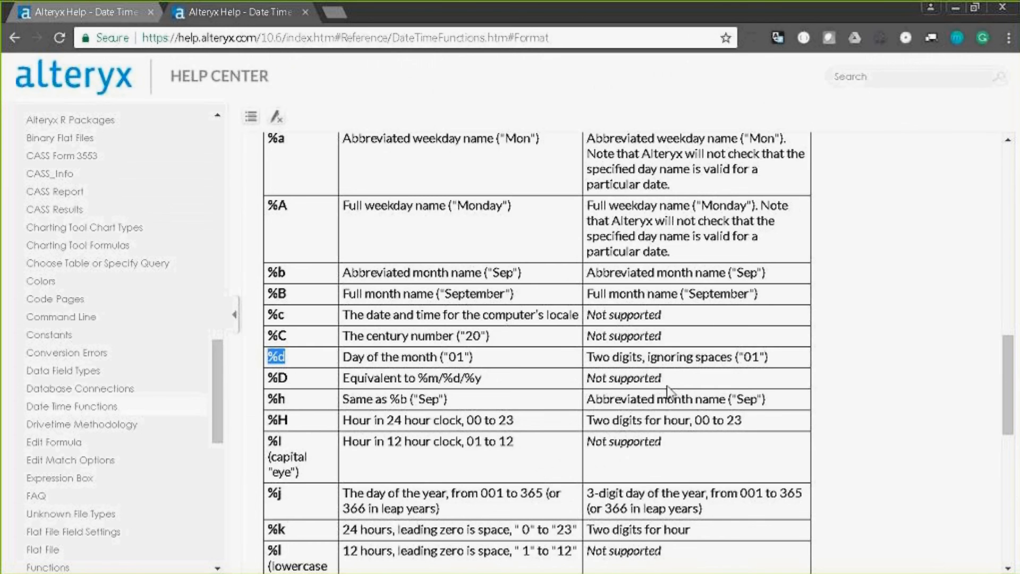
scroll(494, 417, "down", 10)
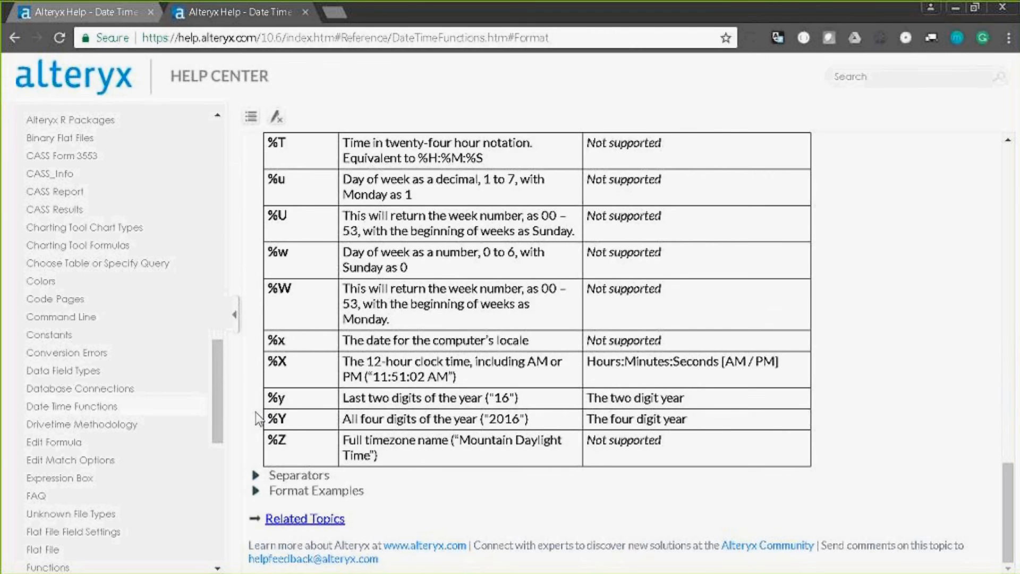
left_click_drag(267, 418, 286, 420)
key("ctrl+c")
left_click(956, 6)
double_click(199, 444)
left_click(220, 443)
double_click(212, 446)
key("ctrl+v")
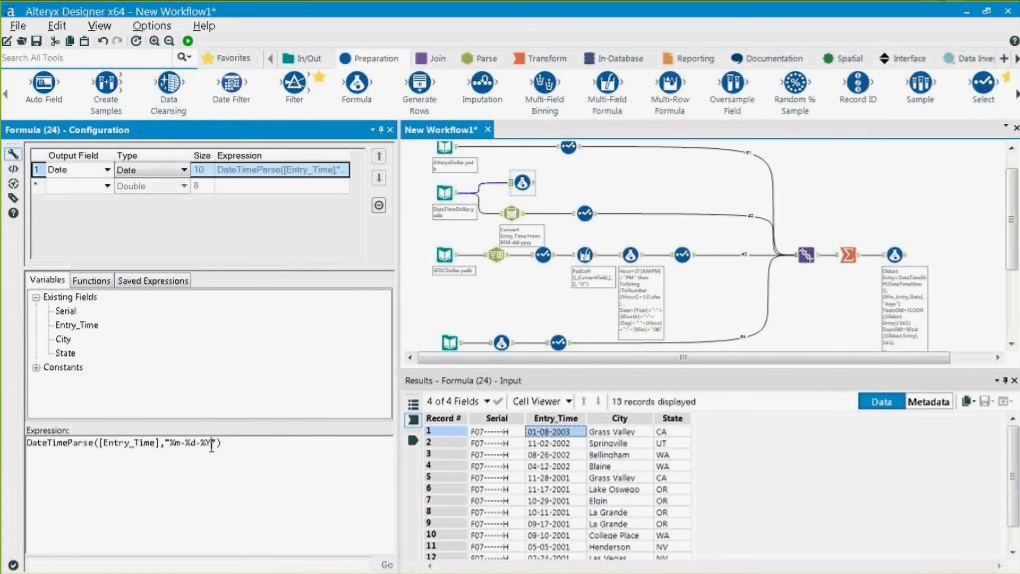
Run the workflow and check the Date column in the Formula tool's output against the DateTimeParse expression
left_click(188, 41)
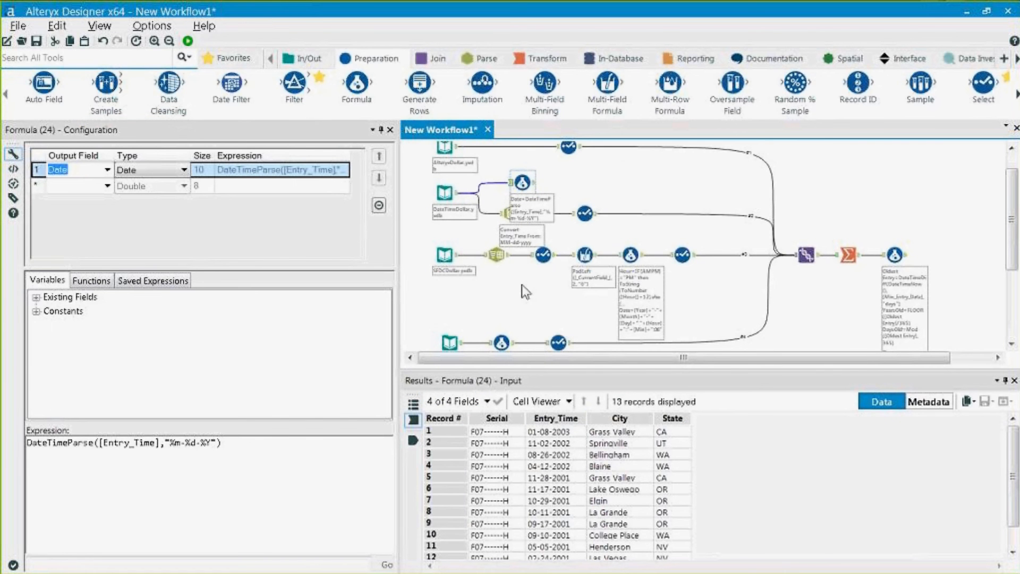
left_click(533, 183)
mouse_move(721, 431)
left_mouse_down()
mouse_move(719, 531)
mouse_move(716, 443)
left_mouse_up()
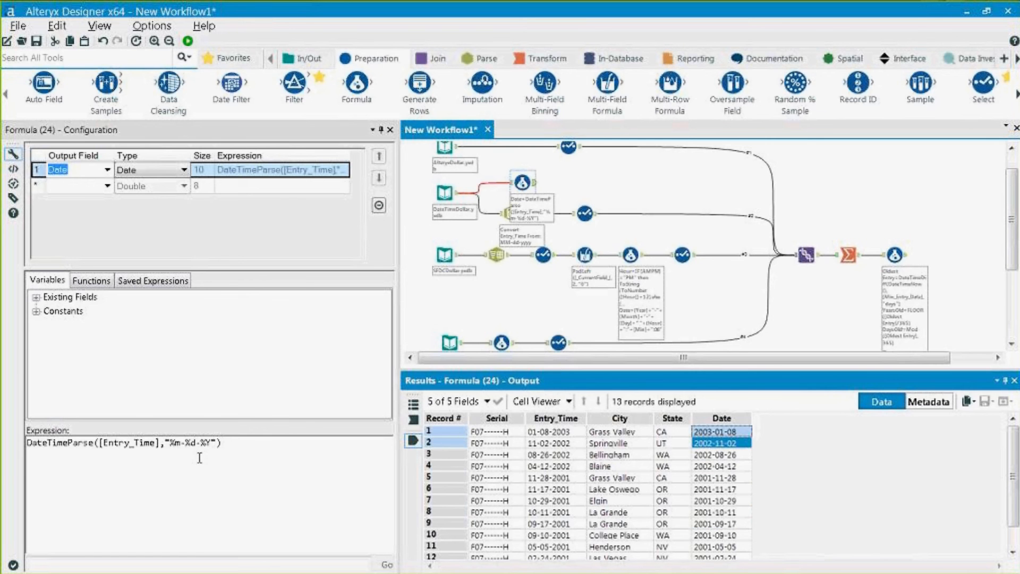
left_click_drag(222, 442, 36, 450)
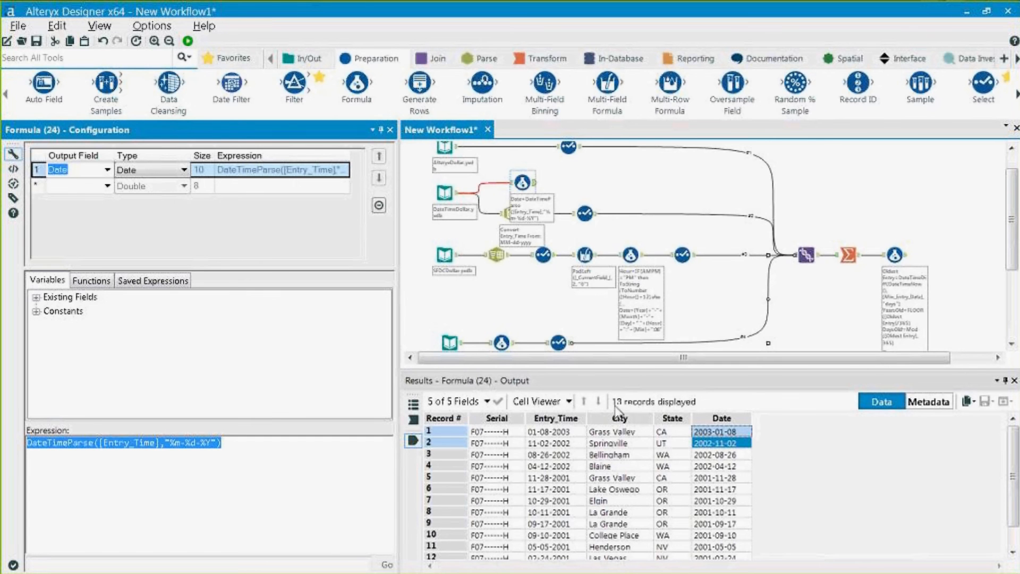
Connect a new Formula tool after the workflow's final Formula tool and add an output field named OutputFormat with type V_String
left_click_drag(368, 83, 947, 260)
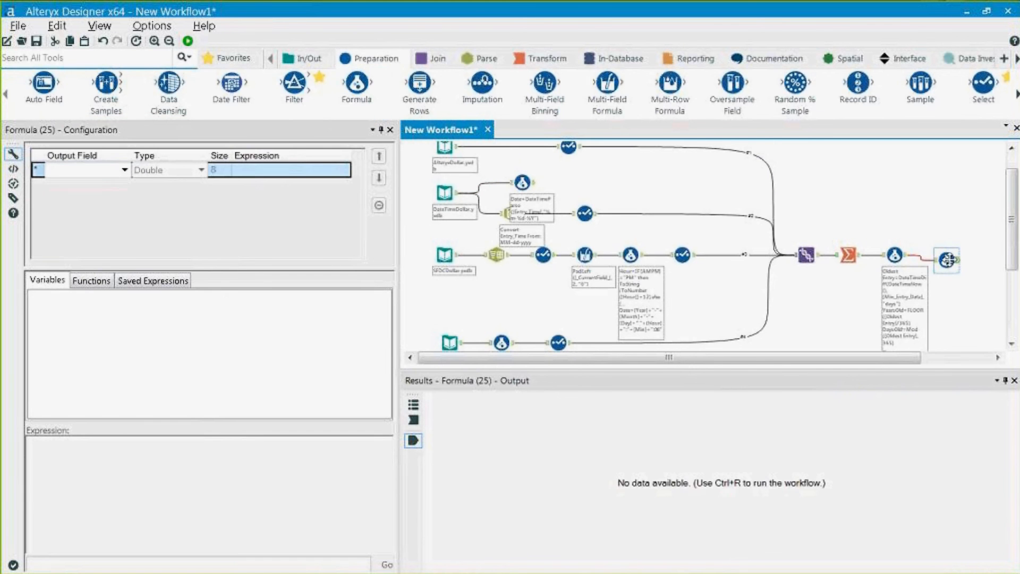
left_click(85, 172)
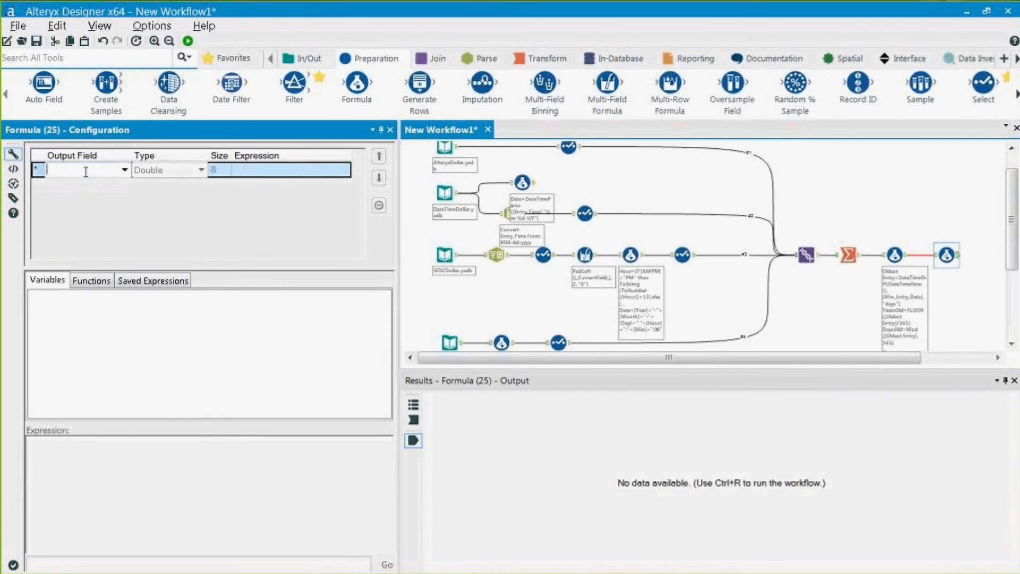
type("Outptu")
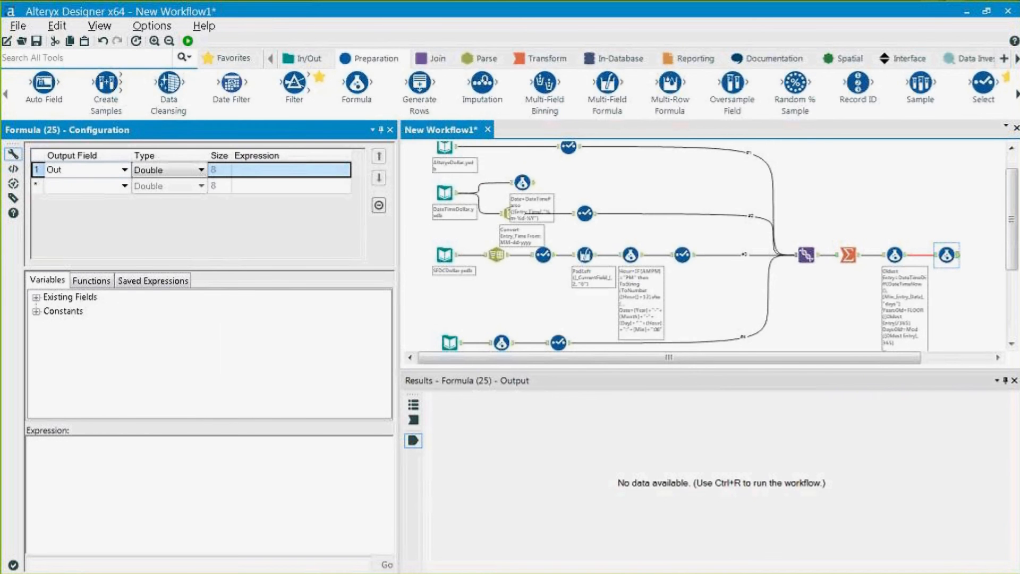
key("BackSpace")
key("BackSpace")
type("ut")
type("Fro")
key("BackSpace")
key("BackSpace")
key("BackSpace")
type("Format")
left_click(153, 171)
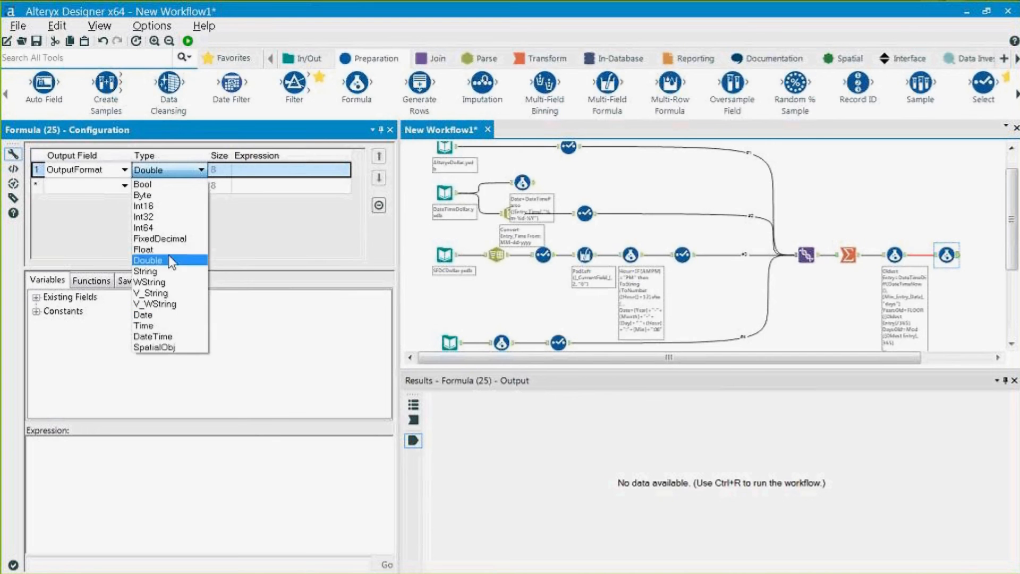
left_click(153, 293)
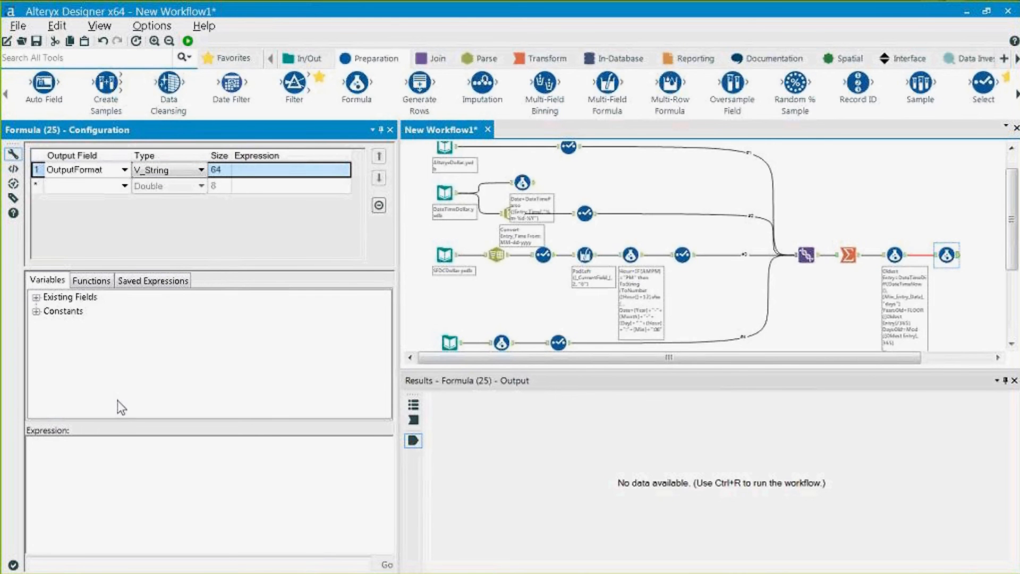
Insert the DateTimeFormat(dt,f) function from the DateTime functions as the OutputFormat expression
left_click(89, 281)
left_click(37, 324)
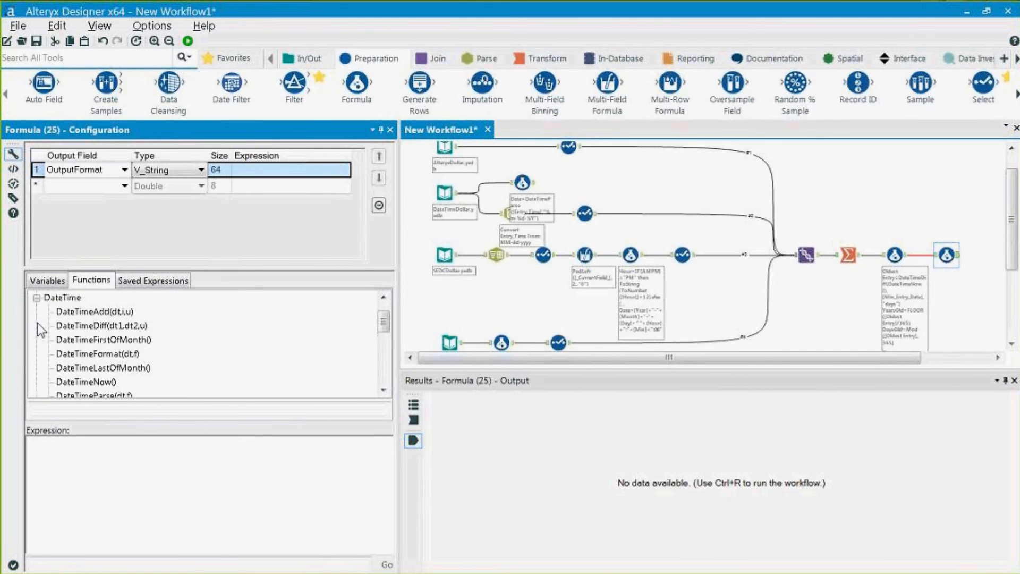
left_click(101, 368)
left_click(136, 353)
scroll(138, 361, "down", 1)
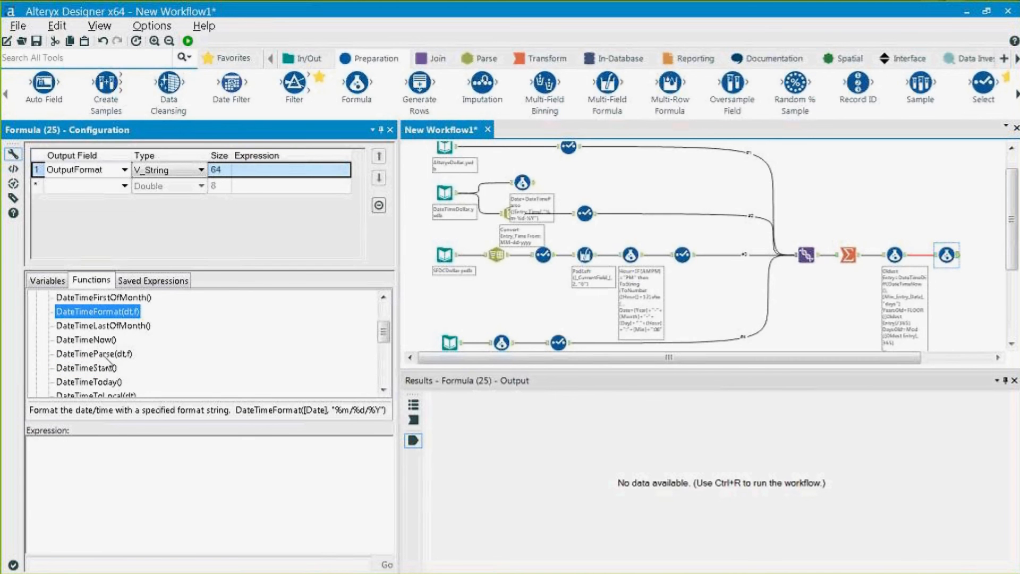
double_click(101, 317)
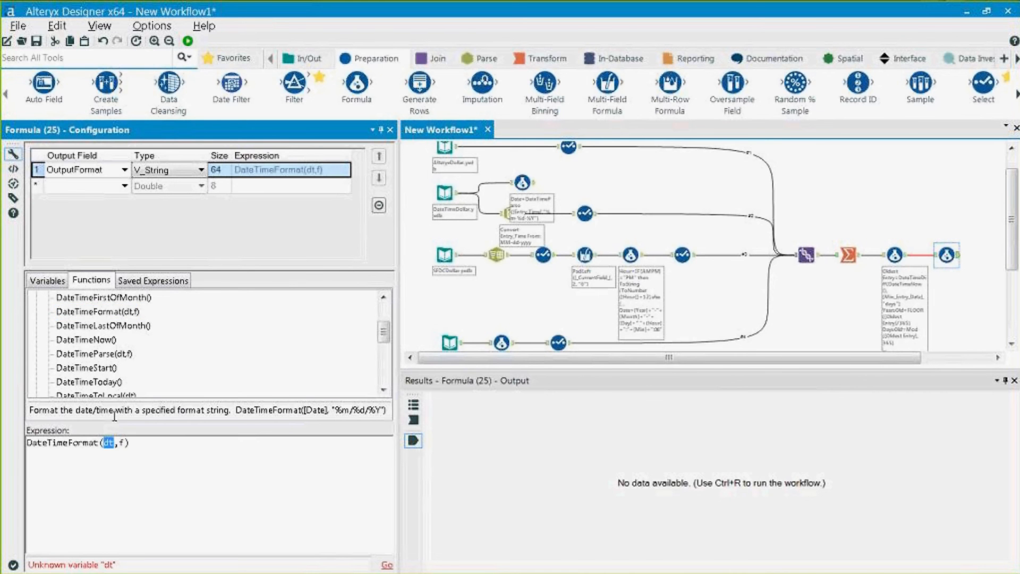
Replace dt with [Min_Entry_Date] and f with an empty pair of quotes in the DateTimeFormat expression
left_click(47, 280)
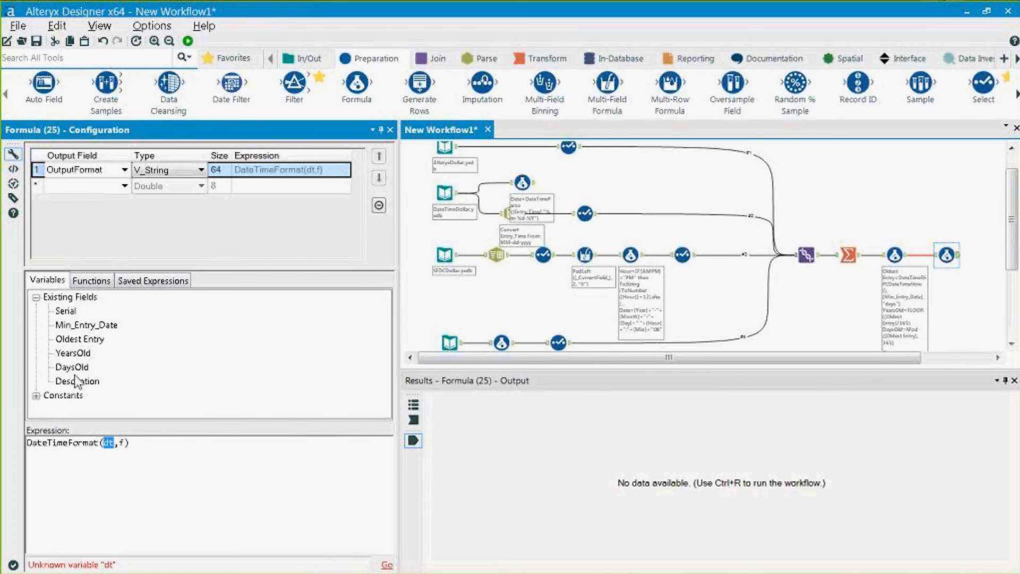
double_click(86, 325)
double_click(193, 442)
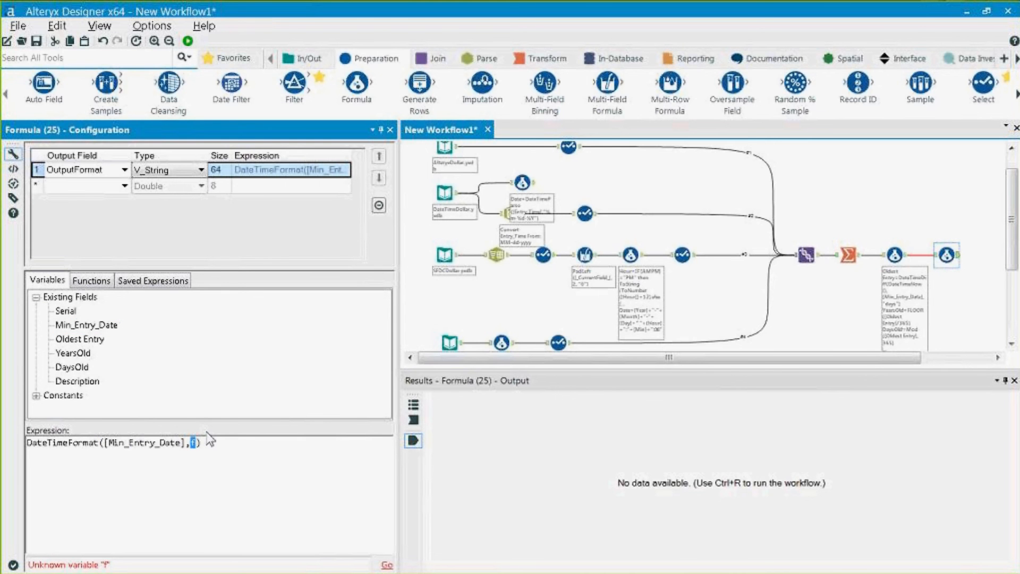
type("\"\"")
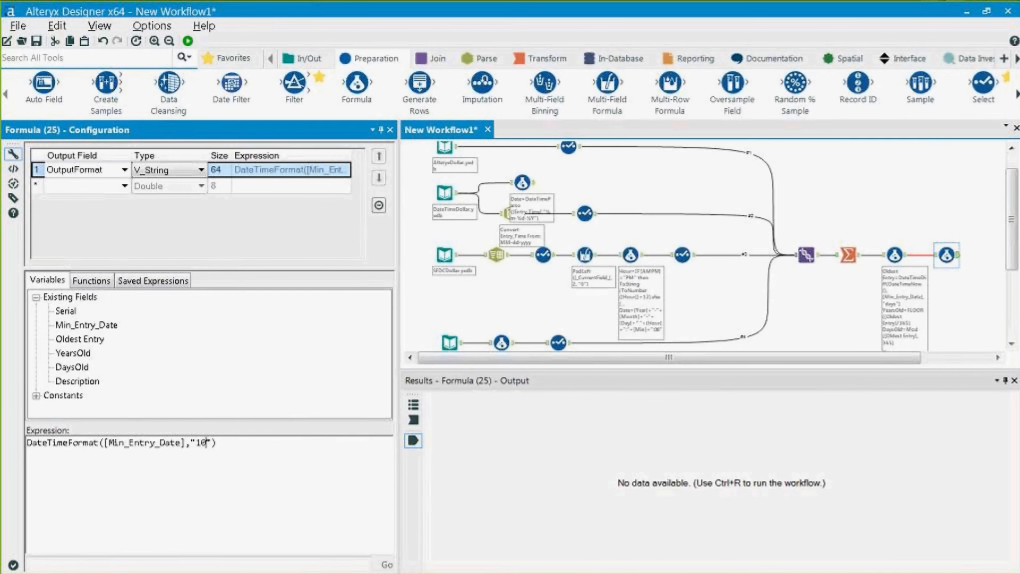
Enter 23-June-2017 between the quotes of the DateTimeFormat expression as a sample of the desired date layout
type("01")
key("BackSpace")
key("BackSpace")
type("23-June-2017")
Look up the day-of-month specifier in the Alteryx help's DateTimeFormat table and replace 23 with %d in the OutputFormat expression
left_click_drag(206, 443, 196, 443)
left_click(966, 10)
left_click(639, 195)
scroll(340, 354, "up", 12)
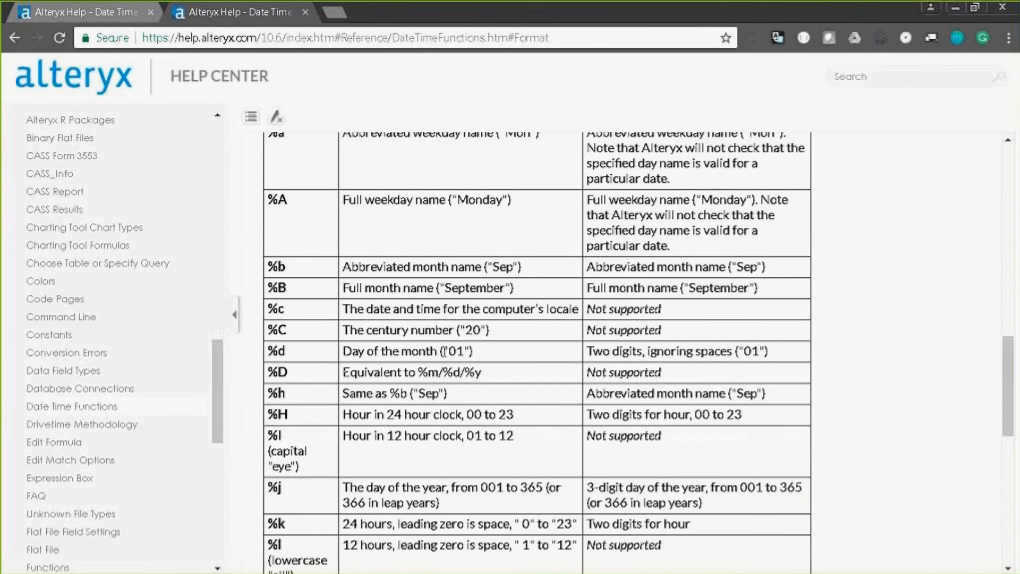
key("alt+Tab")
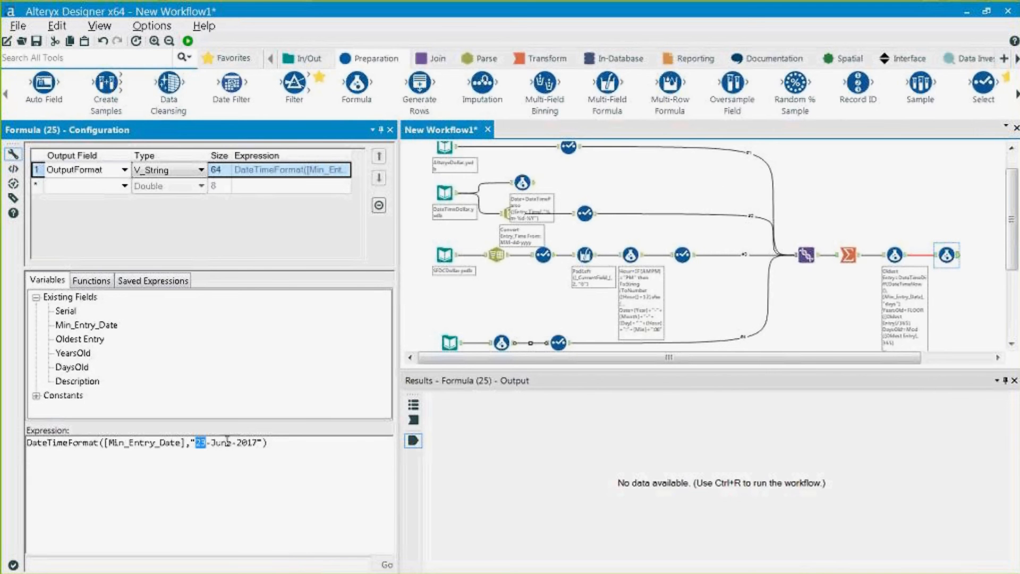
type("%d")
Look up the full month name specifier in the help's specifier table and replace June with %B in the expression
double_click(221, 443)
key("alt+Tab")
scroll(346, 394, "down", 2)
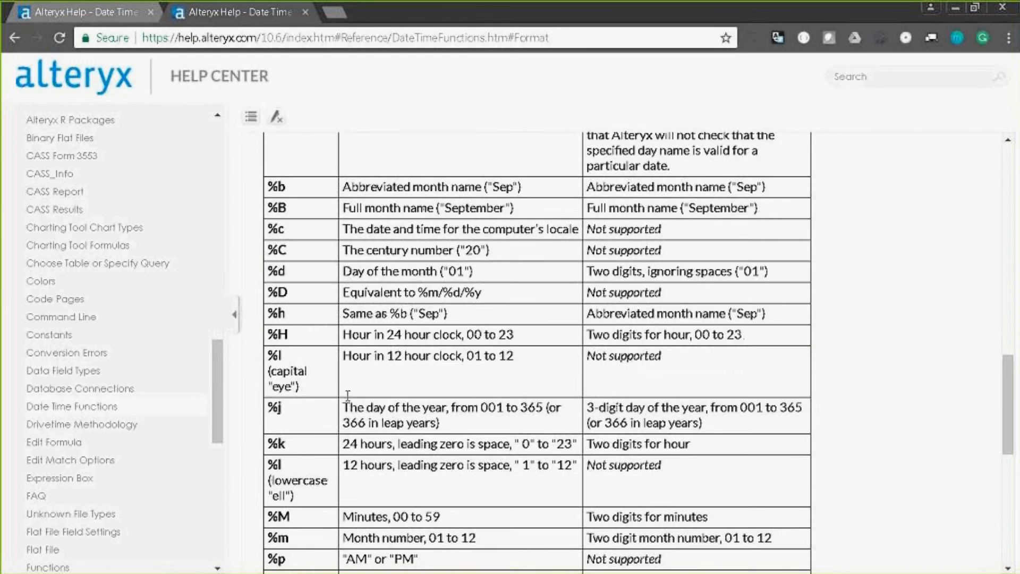
scroll(570, 411, "up", 4)
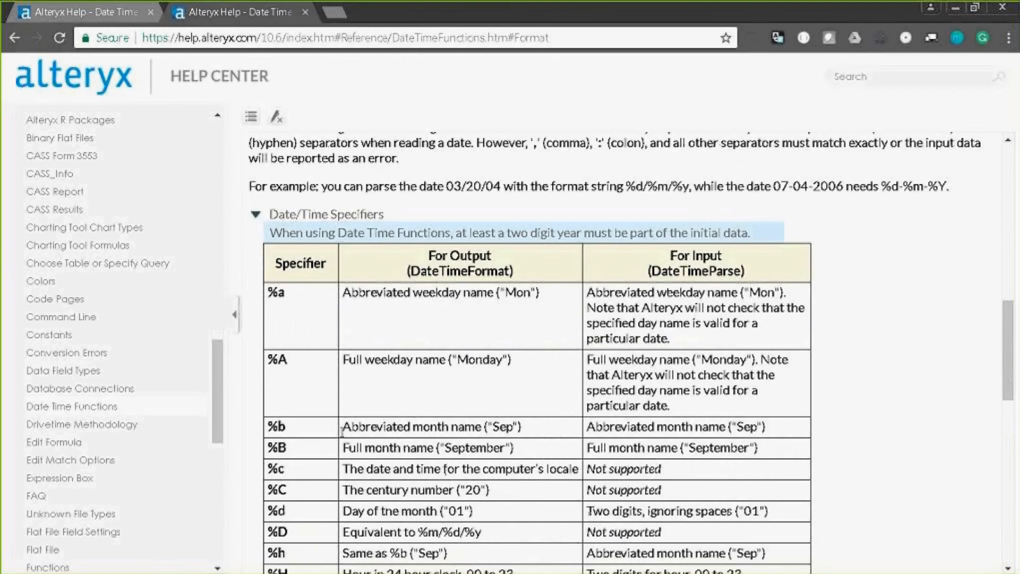
left_click_drag(506, 447, 450, 449)
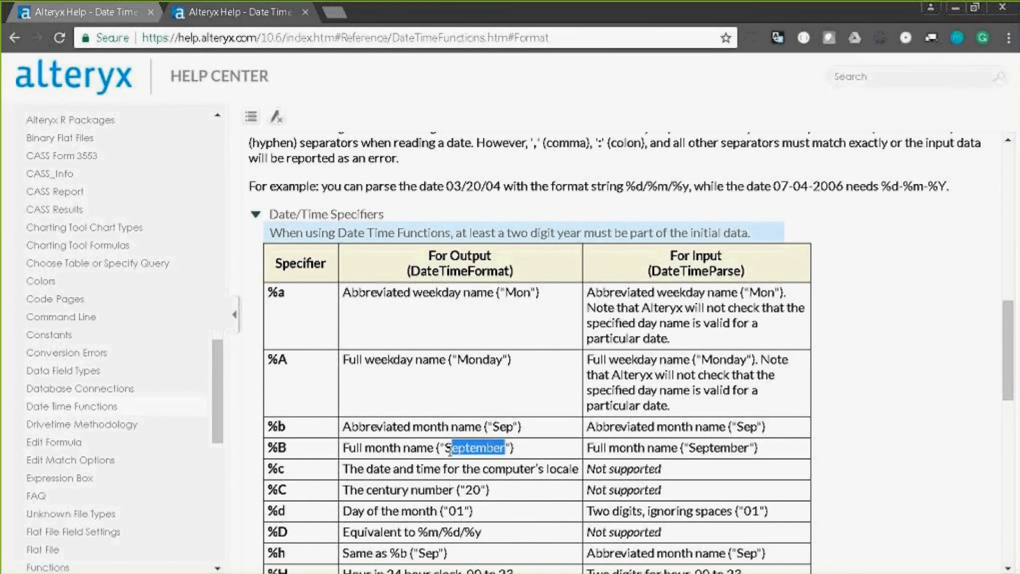
left_click_drag(287, 449, 273, 451)
key("alt+Tab")
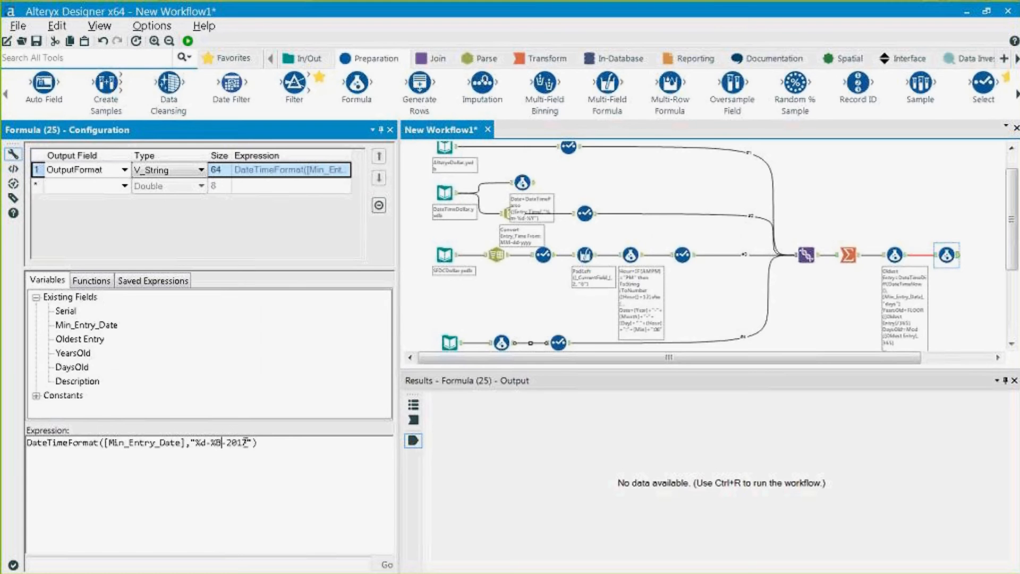
Replace 2017 with %Y in the DateTimeFormat expression and run the workflow
double_click(244, 442)
type("%Y")
key("ctrl+r")
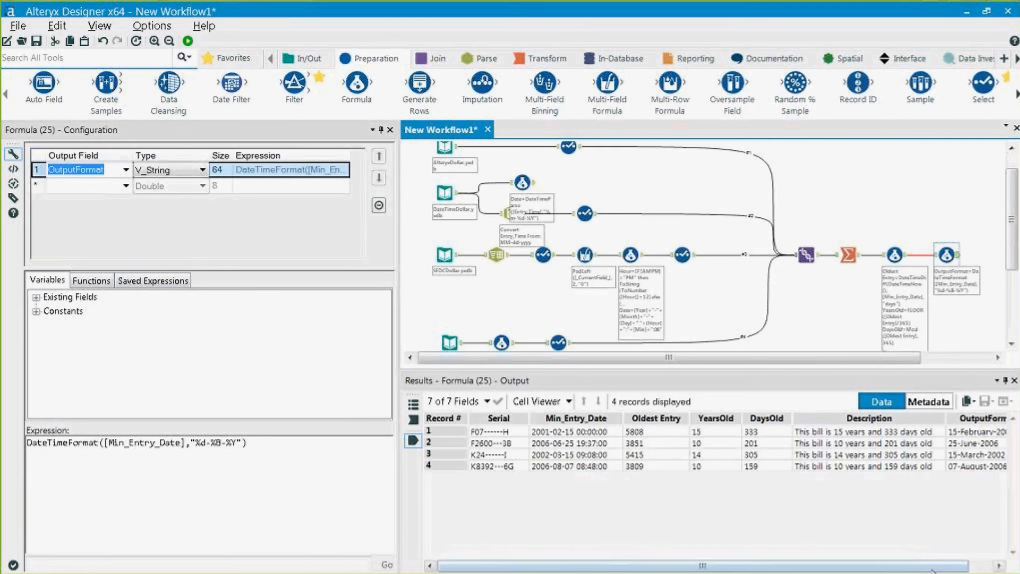
Examine the reformatted dates in the OutputFormat column of the Formula tool's results
left_click(932, 567)
left_click_drag(932, 568, 954, 568)
left_click_drag(961, 432, 962, 467)
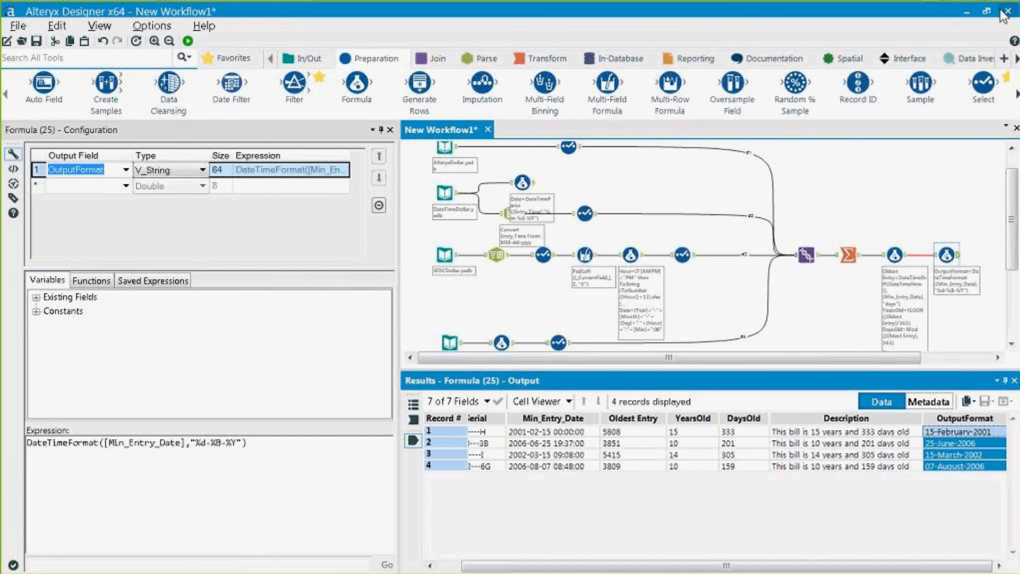
Minimize the Alteryx Designer window and the help browser window to show the desktop
left_click(967, 11)
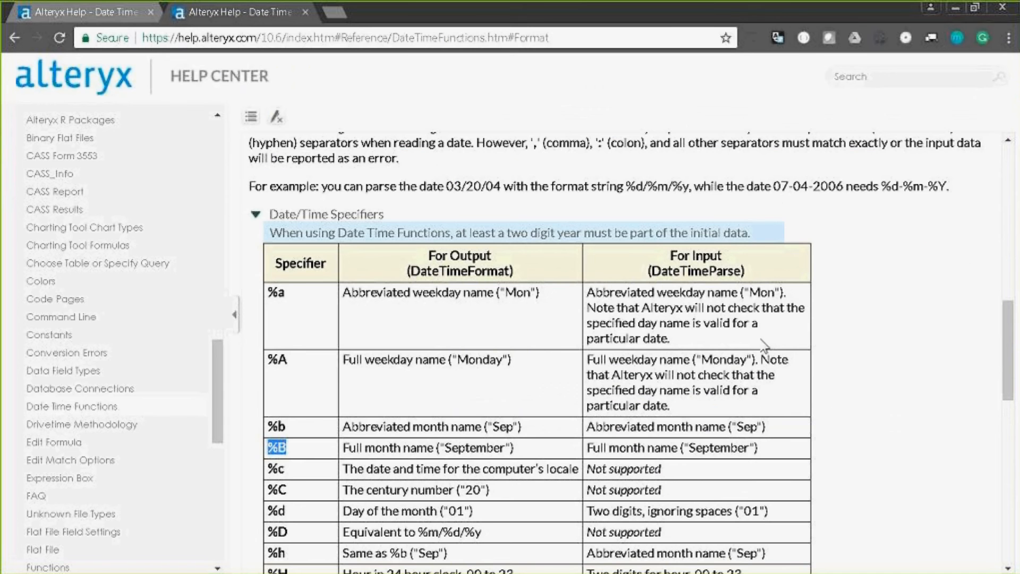
left_click(955, 8)
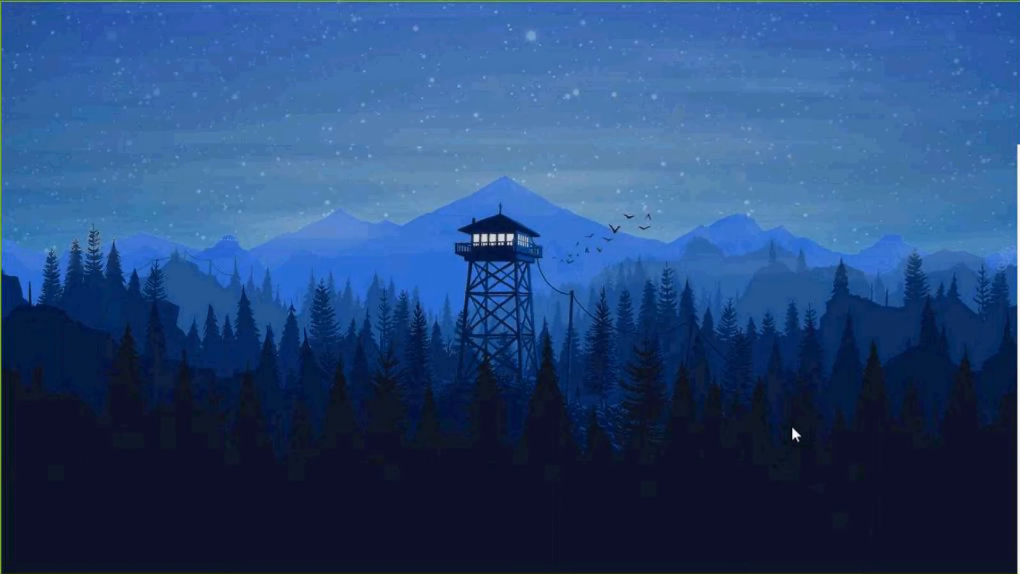